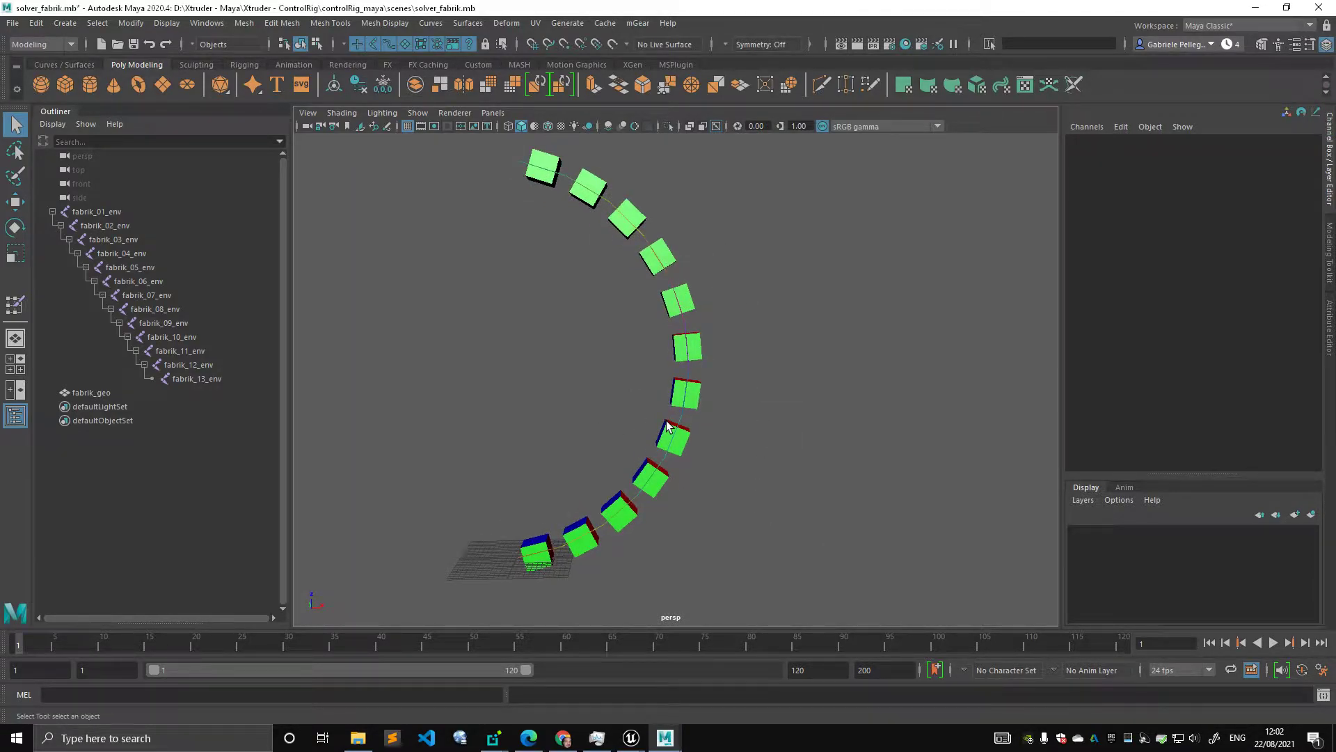
# Step: Draw a three-joint chain on the grid beside the base of the fabrik chain with the joint tool
pyautogui.click(677, 291)
pyautogui.keyDown('alt'); pyautogui.moveTo(637, 356); pyautogui.dragTo(596, 386); pyautogui.keyUp('alt')
pyautogui.scroll(2, 490, 445)
pyautogui.keyDown('alt'); pyautogui.moveTo(449, 491); pyautogui.dragTo(637, 451, button='middle'); pyautogui.keyUp('alt')
pyautogui.scroll(3, 474, 470)
pyautogui.press('space')
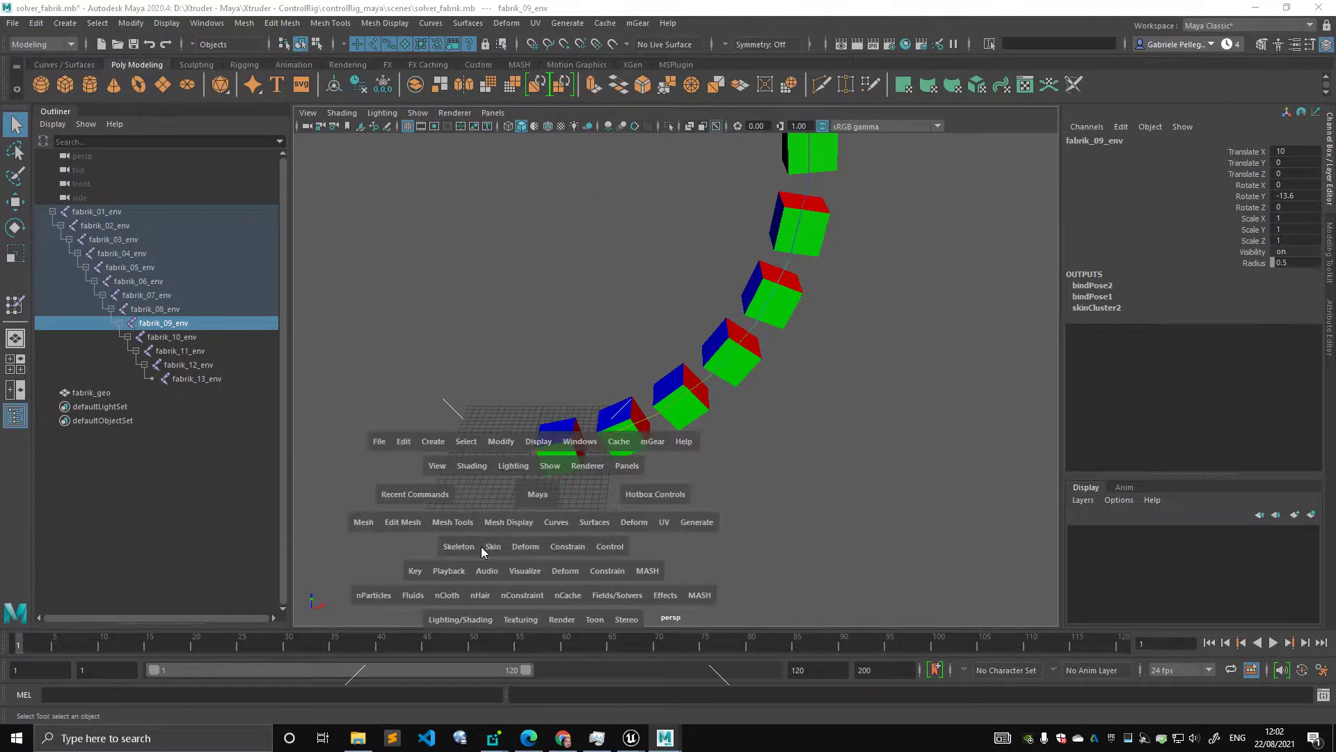
pyautogui.click(468, 546)
pyautogui.click(529, 260)
pyautogui.click(471, 490)
pyautogui.click(519, 474)
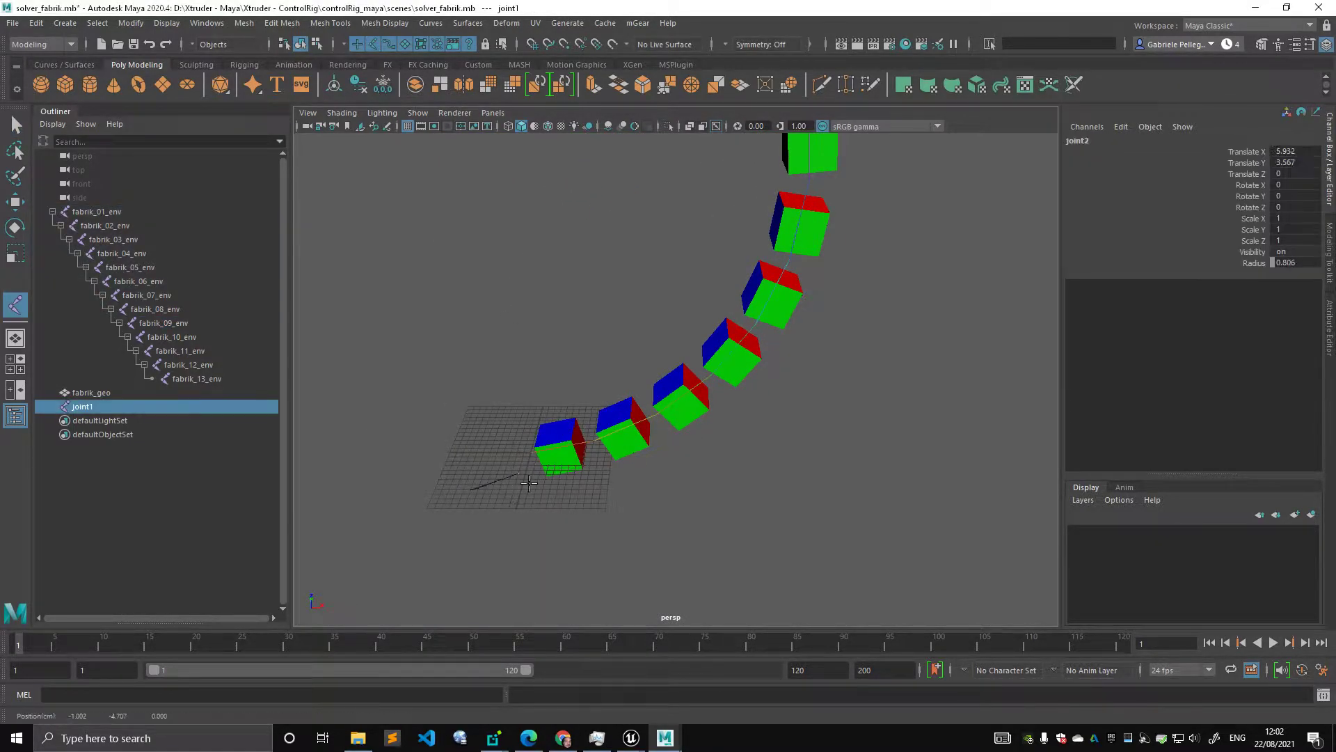
pyautogui.click(565, 489)
pyautogui.press('w')
pyautogui.press('f')
pyautogui.scroll(-2, 629, 487)
pyautogui.keyDown('alt'); pyautogui.moveTo(637, 447); pyautogui.dragTo(643, 443); pyautogui.keyUp('alt')
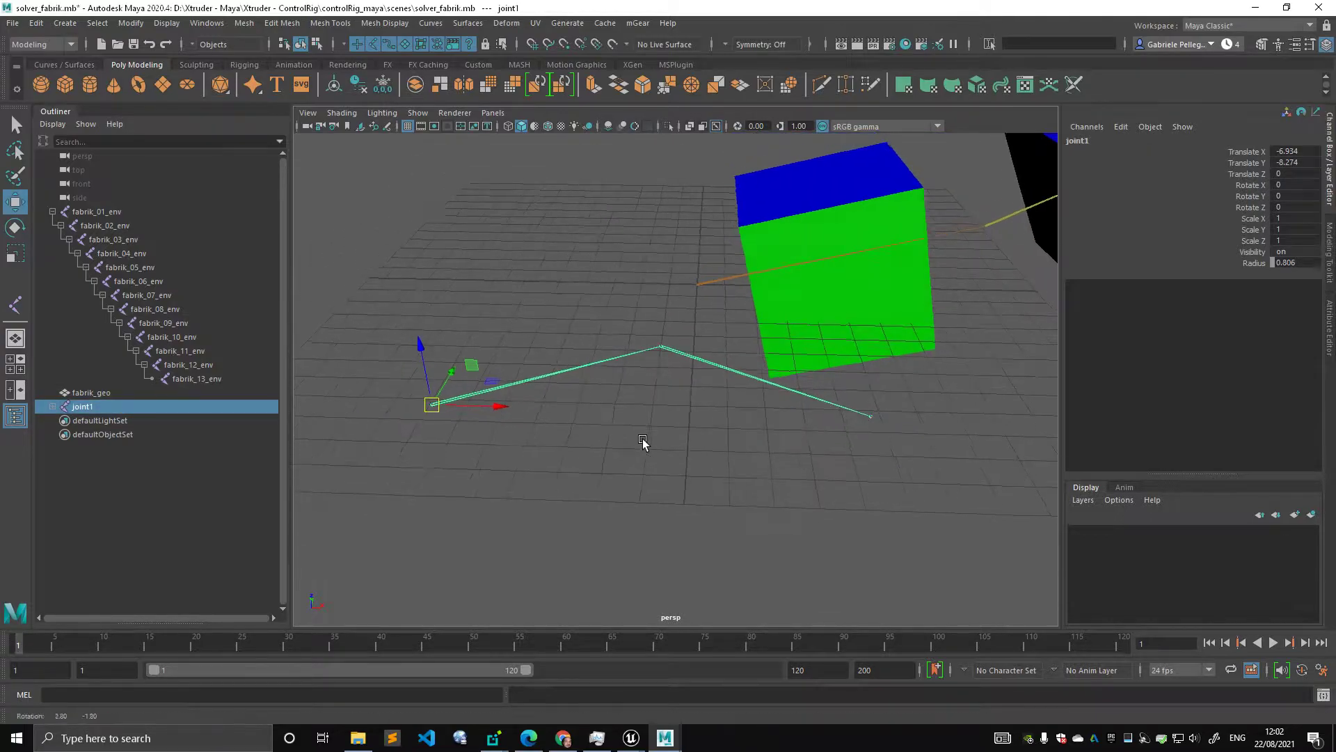
# Step: Select the new chain's joints one after another to examine how the root and middle joints are linked
pyautogui.press('q')
pyautogui.click(612, 378)
pyautogui.click(500, 386)
pyautogui.click(704, 362)
pyautogui.scroll(-2, 626, 407)
pyautogui.keyDown('alt'); pyautogui.moveTo(578, 409); pyautogui.dragTo(489, 431, button='middle'); pyautogui.keyUp('alt')
pyautogui.click(392, 431)
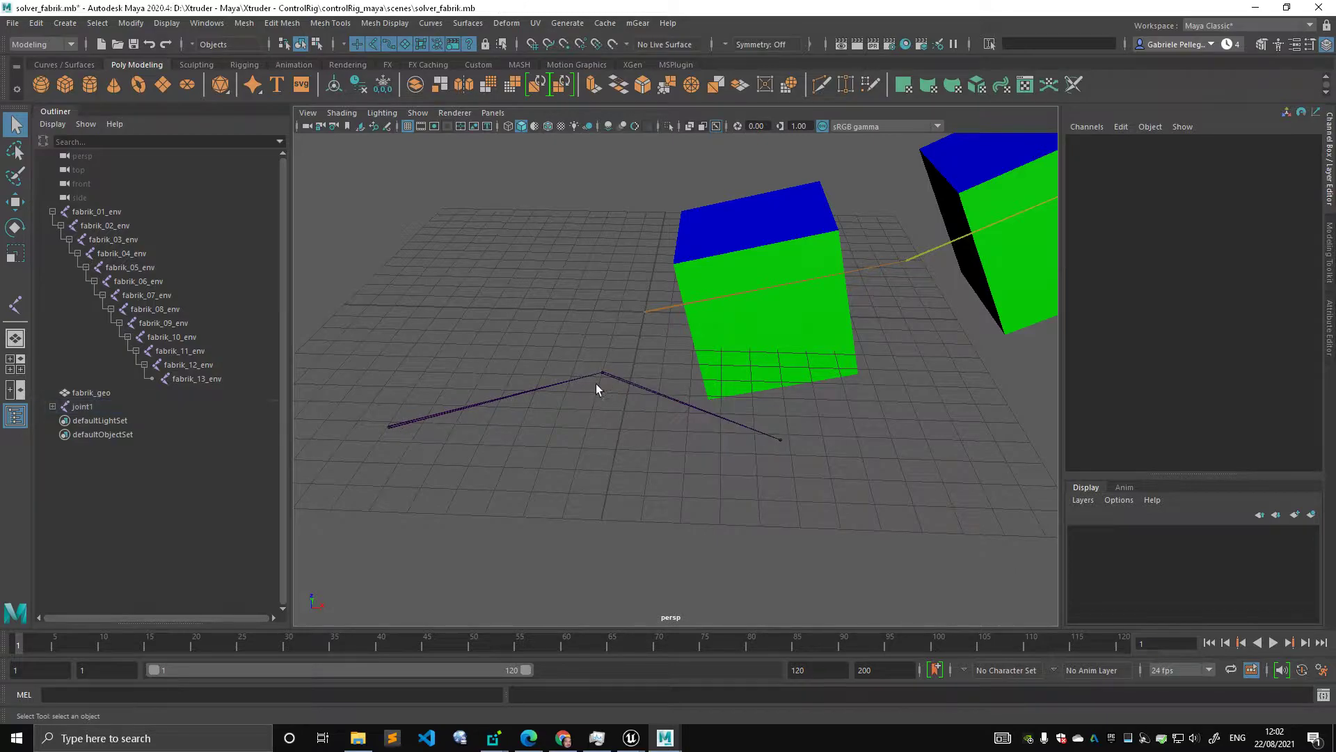
pyautogui.moveTo(596, 383); pyautogui.dragTo(403, 465)
pyautogui.press('Down')
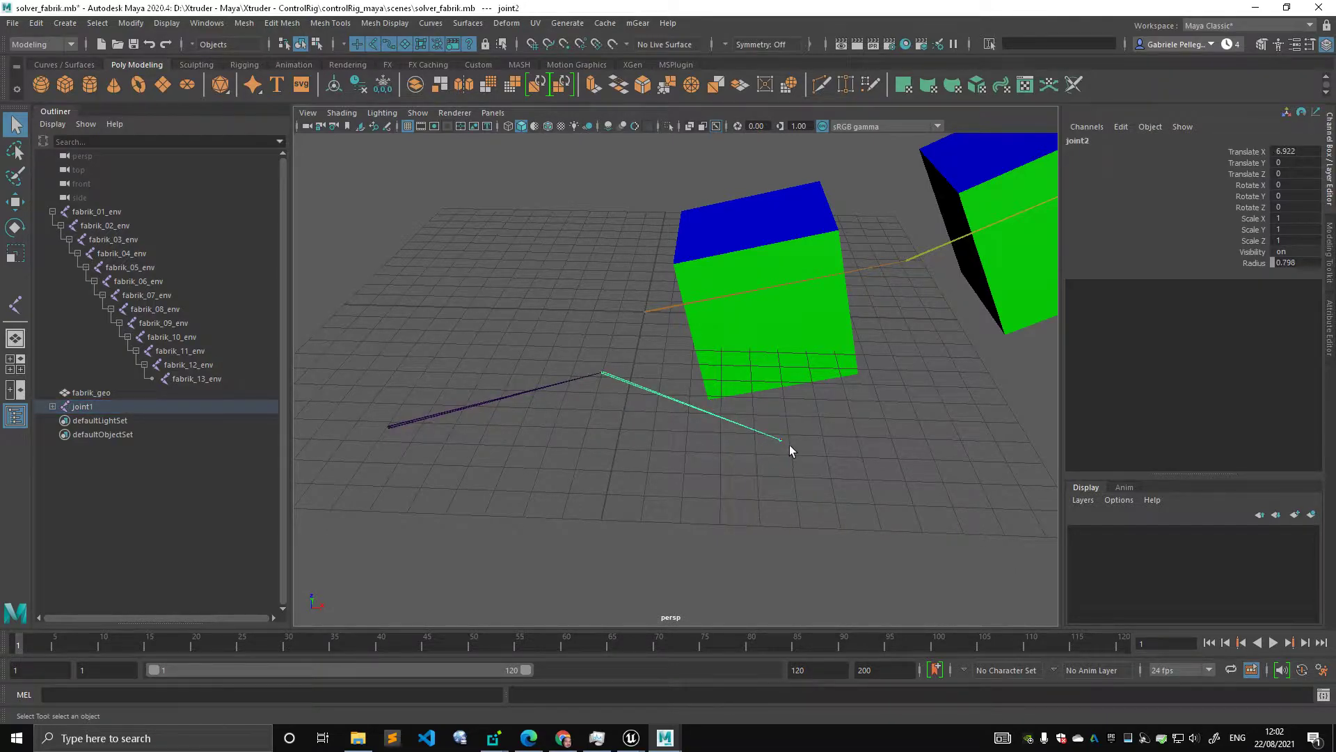
# Step: Try moving the end joint of the new chain, undo the move, and reselect the middle joint
pyautogui.press('Down')
pyautogui.press('w')
pyautogui.moveTo(799, 451)
pyautogui.mouseDown()
pyautogui.moveTo(654, 455)
pyautogui.moveTo(814, 461)
pyautogui.mouseUp()
pyautogui.hotkey('ctrl', 'z')
pyautogui.press('q')
pyautogui.click(647, 387)
pyautogui.moveTo(578, 362); pyautogui.dragTo(636, 394)
pyautogui.scroll(-2, 650, 409)
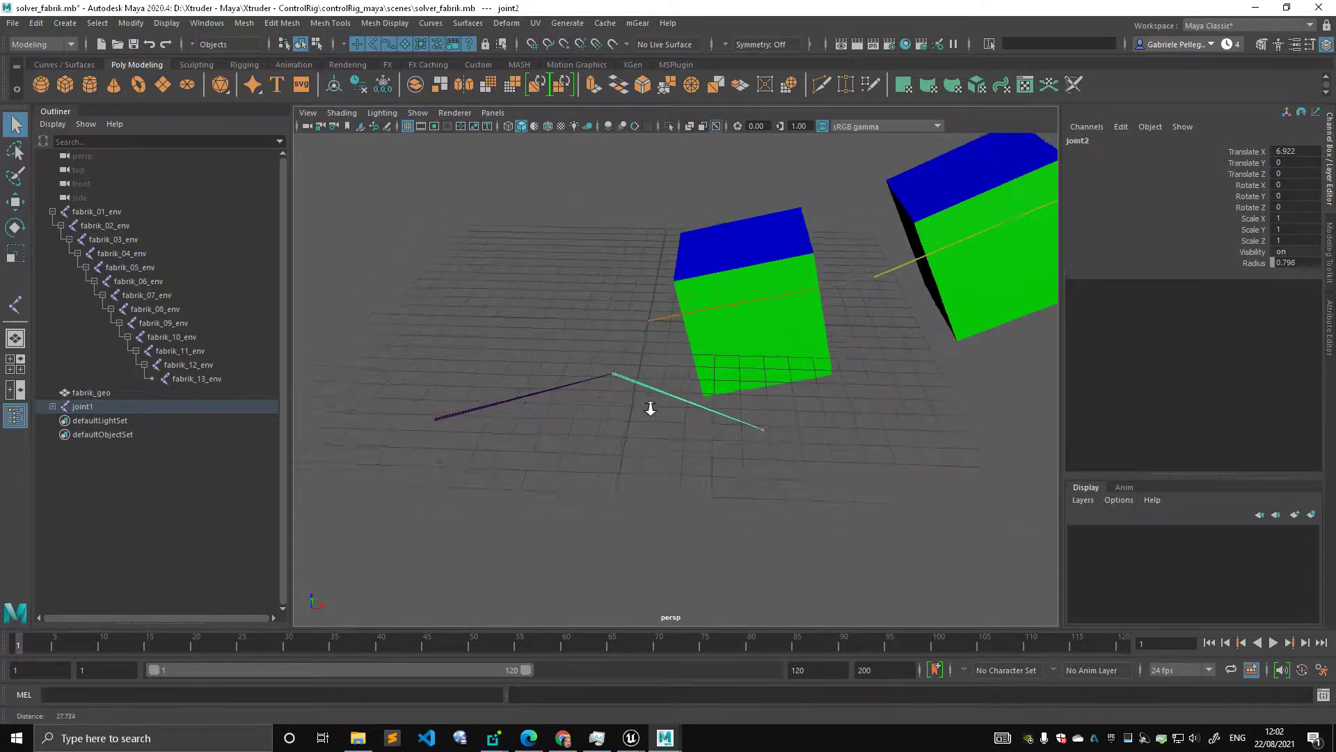
# Step: Delete the three-joint demonstration chain drawn beside the fabrik chain
pyautogui.keyDown('alt'); pyautogui.moveTo(651, 408); pyautogui.dragTo(491, 321, button='right'); pyautogui.keyUp('alt')
pyautogui.keyDown('alt'); pyautogui.moveTo(519, 386); pyautogui.dragTo(726, 423, button='right'); pyautogui.keyUp('alt')
pyautogui.moveTo(554, 382); pyautogui.dragTo(597, 172)
pyautogui.press('Delete')
# Step: Examine the full curved fabrik chain, checking fabrik_10_env in the middle of the hierarchy
pyautogui.click(745, 257)
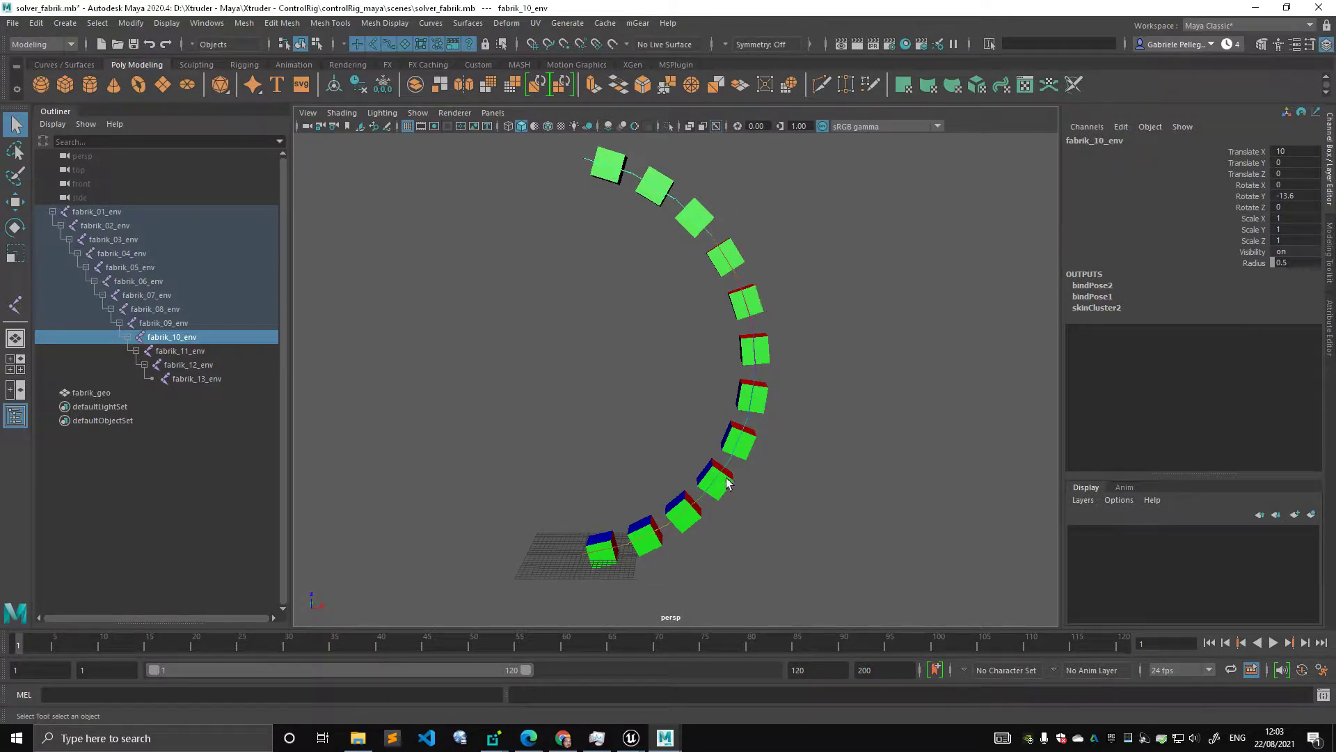
pyautogui.click(794, 321)
pyautogui.scroll(-2, 725, 358)
pyautogui.keyDown('alt'); pyautogui.moveTo(725, 358); pyautogui.dragTo(745, 501); pyautogui.keyUp('alt')
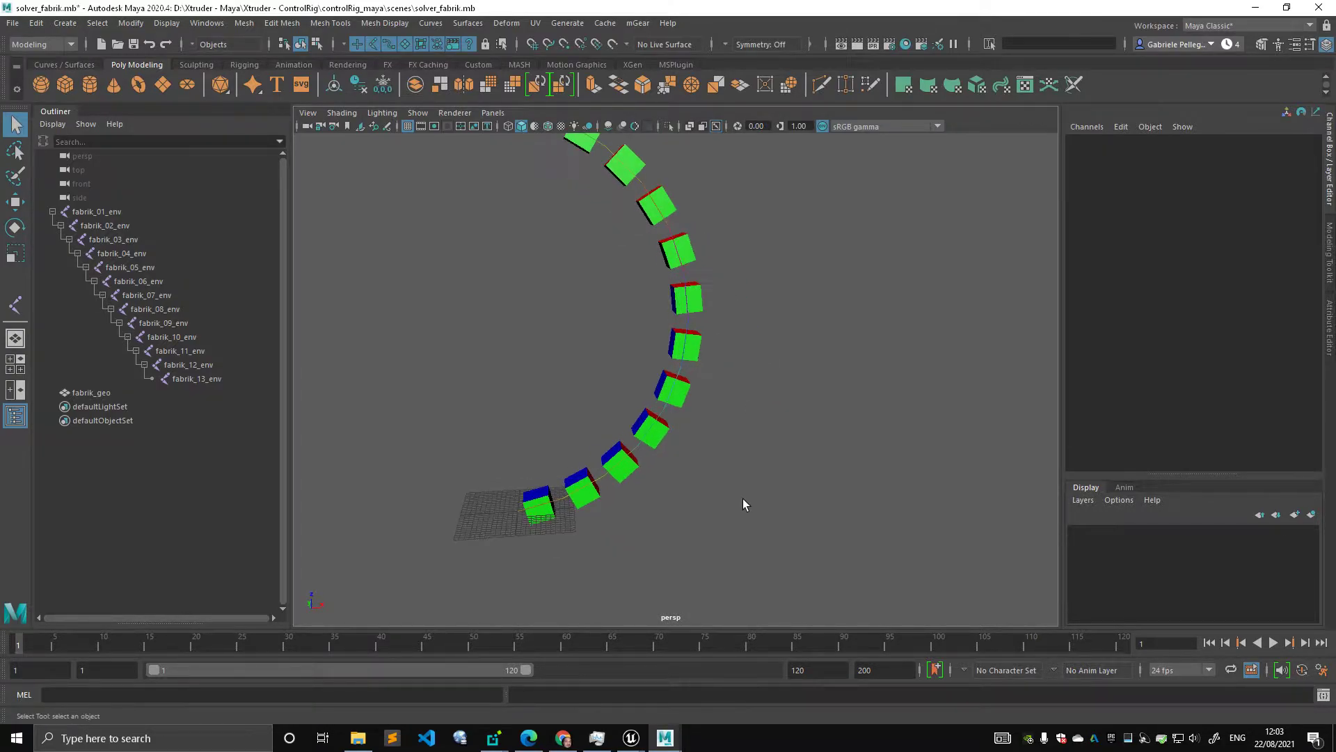
# Step: Switch to Unreal Editor, maximise the SKM_solver_fabrik_CtrlRig editor and show the start of the setup event section in Rig Graph
pyautogui.moveTo(636, 744)
pyautogui.click(696, 672)
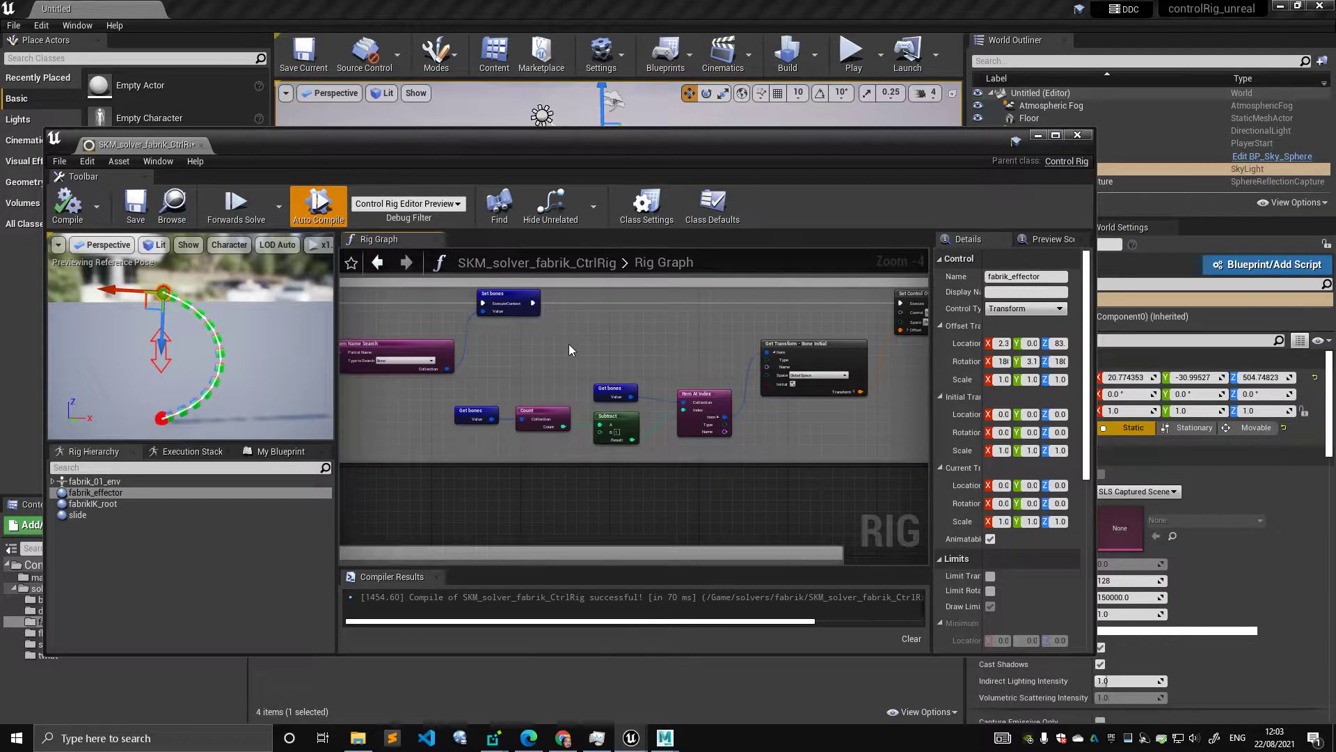
pyautogui.doubleClick(473, 139)
pyautogui.moveTo(494, 178); pyautogui.dragTo(756, 382, button='right')
pyautogui.scroll(2, 587, 349)
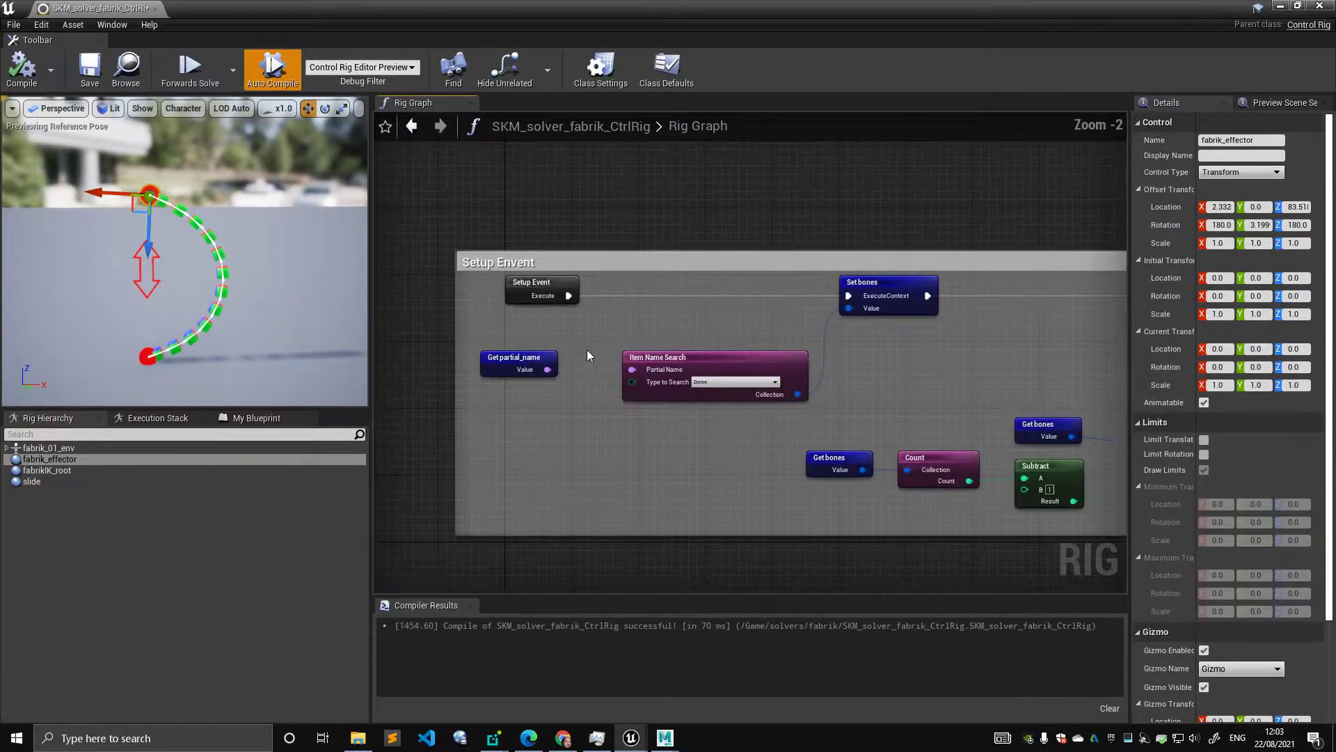
# Step: Shift the Setup Event node so that it lines up directly above the Get partial_name node
pyautogui.moveTo(540, 286); pyautogui.dragTo(515, 287)
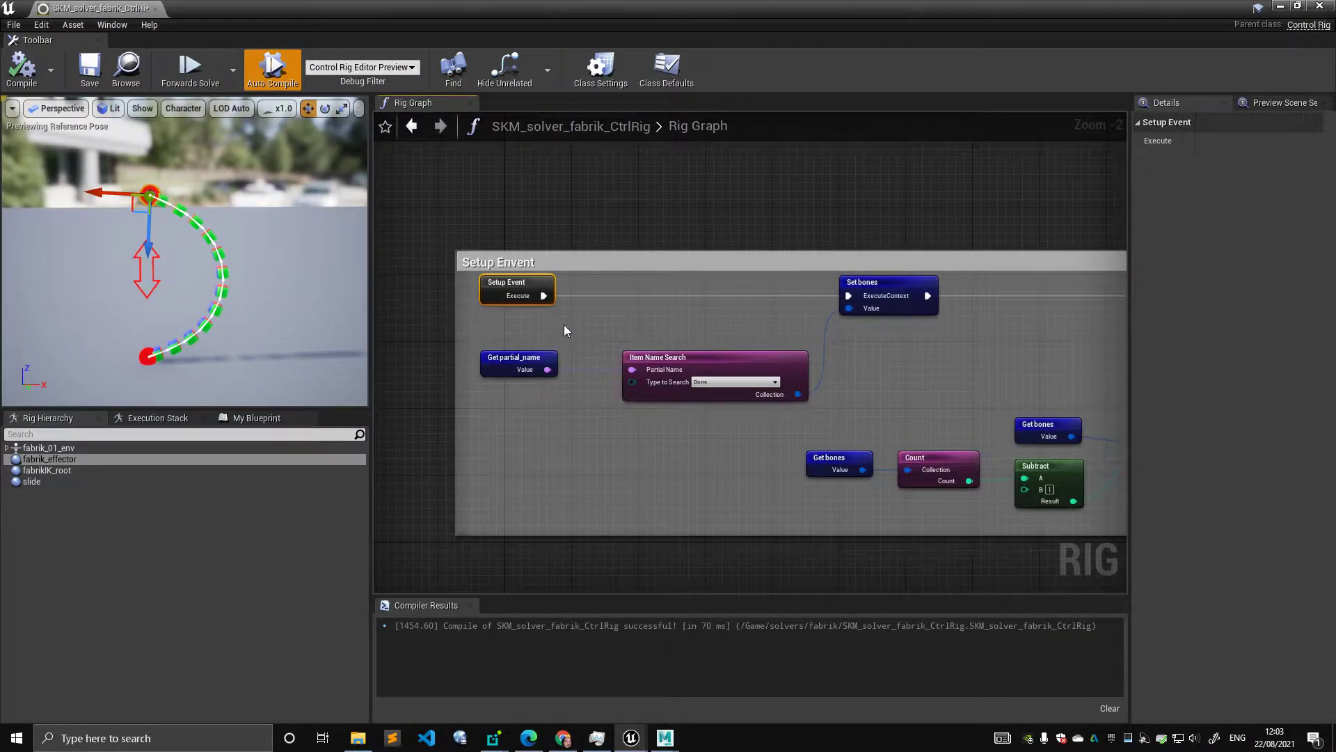
pyautogui.moveTo(564, 325)
pyautogui.mouseDown(button='right')
pyautogui.moveTo(625, 338)
pyautogui.moveTo(567, 320)
pyautogui.mouseUp(button='right')
pyautogui.scroll(2, 625, 340)
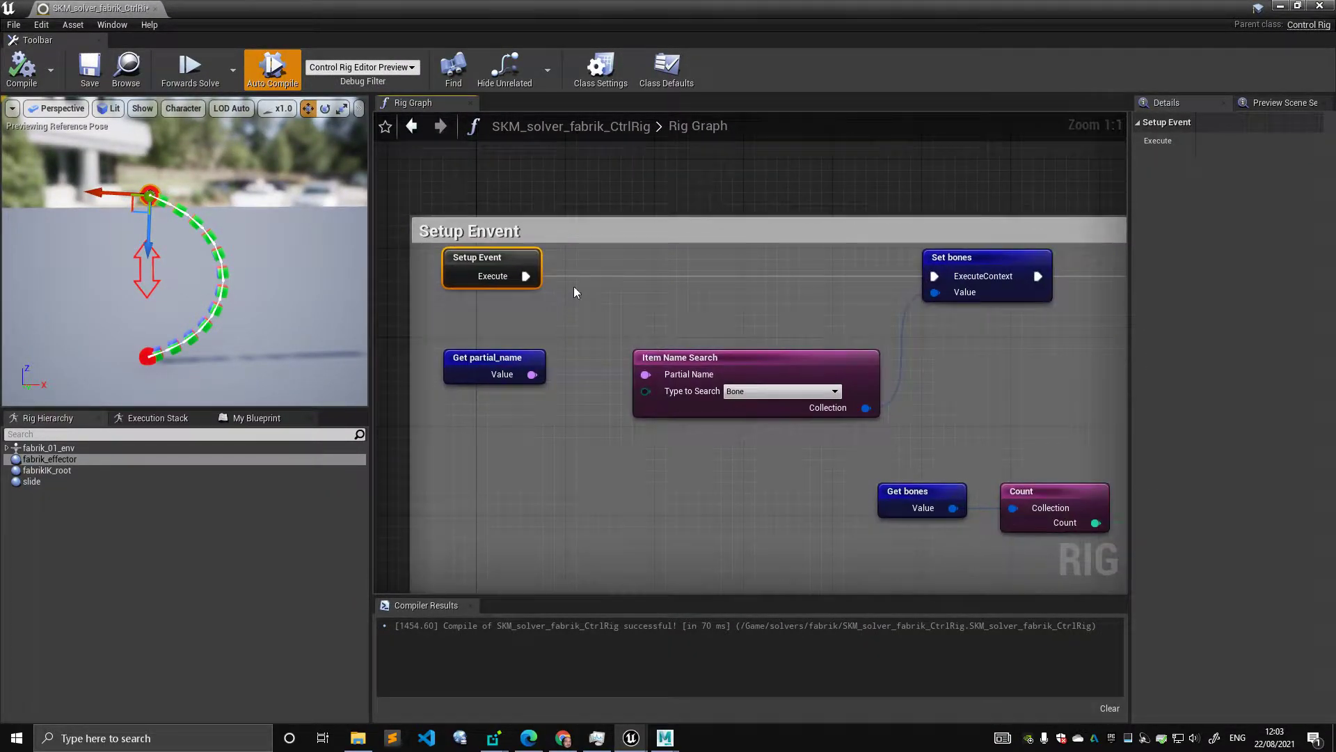
pyautogui.click(571, 237)
pyautogui.click(561, 208)
# Step: Inspect the default value of the partial_name variable used by the Get partial_name node
pyautogui.click(537, 359)
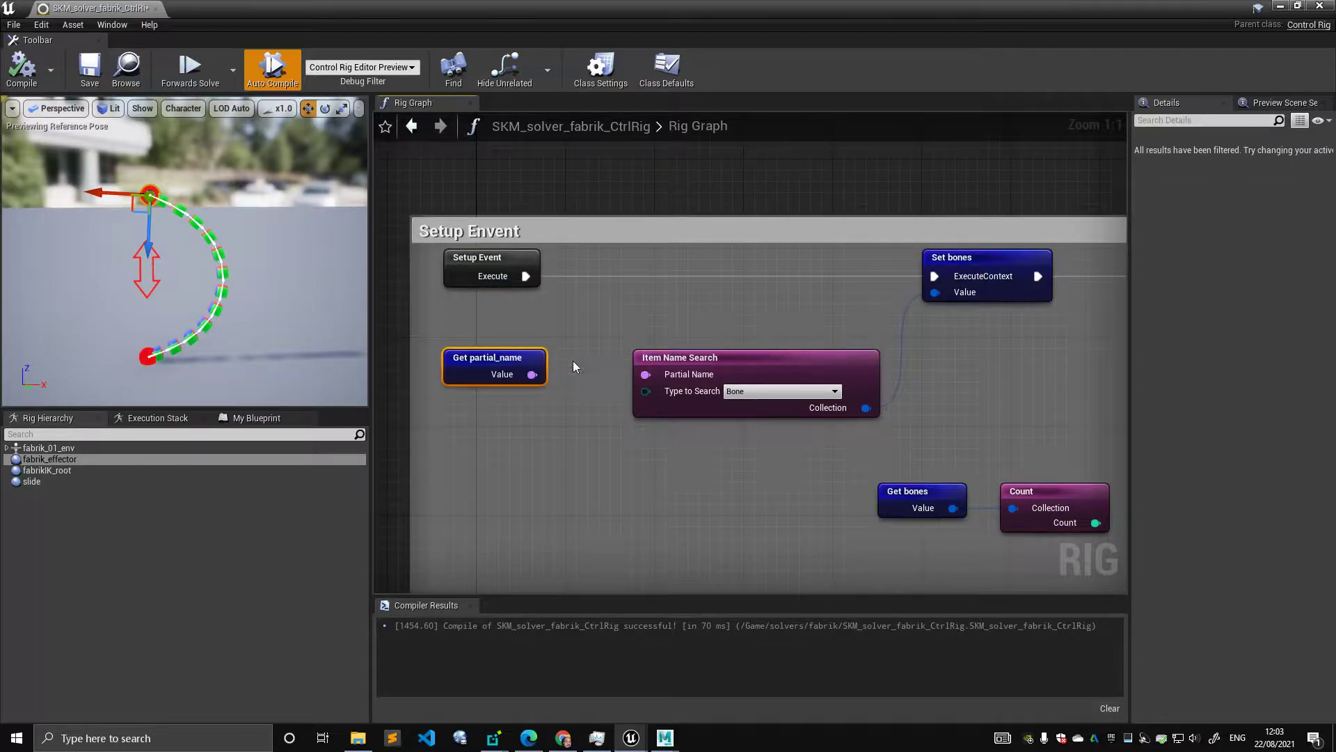
pyautogui.click(252, 419)
pyautogui.click(72, 507)
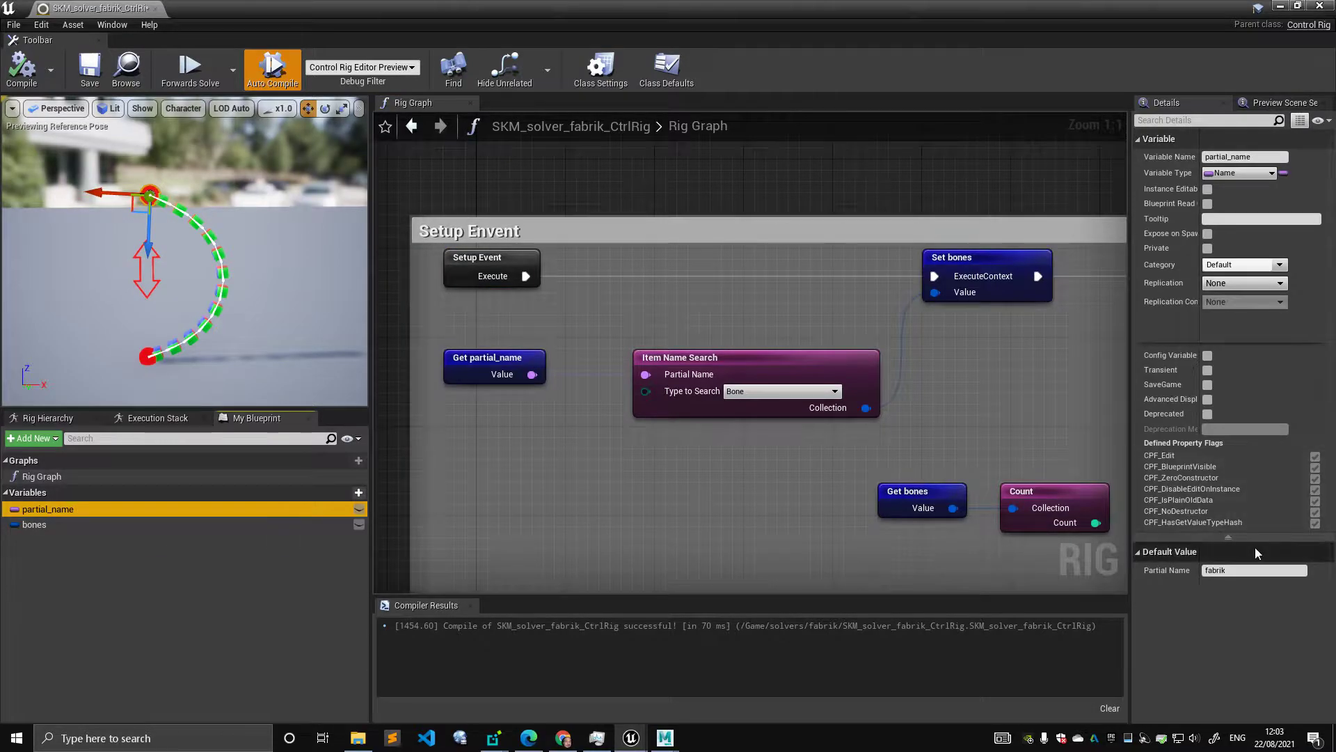
pyautogui.click(1253, 570)
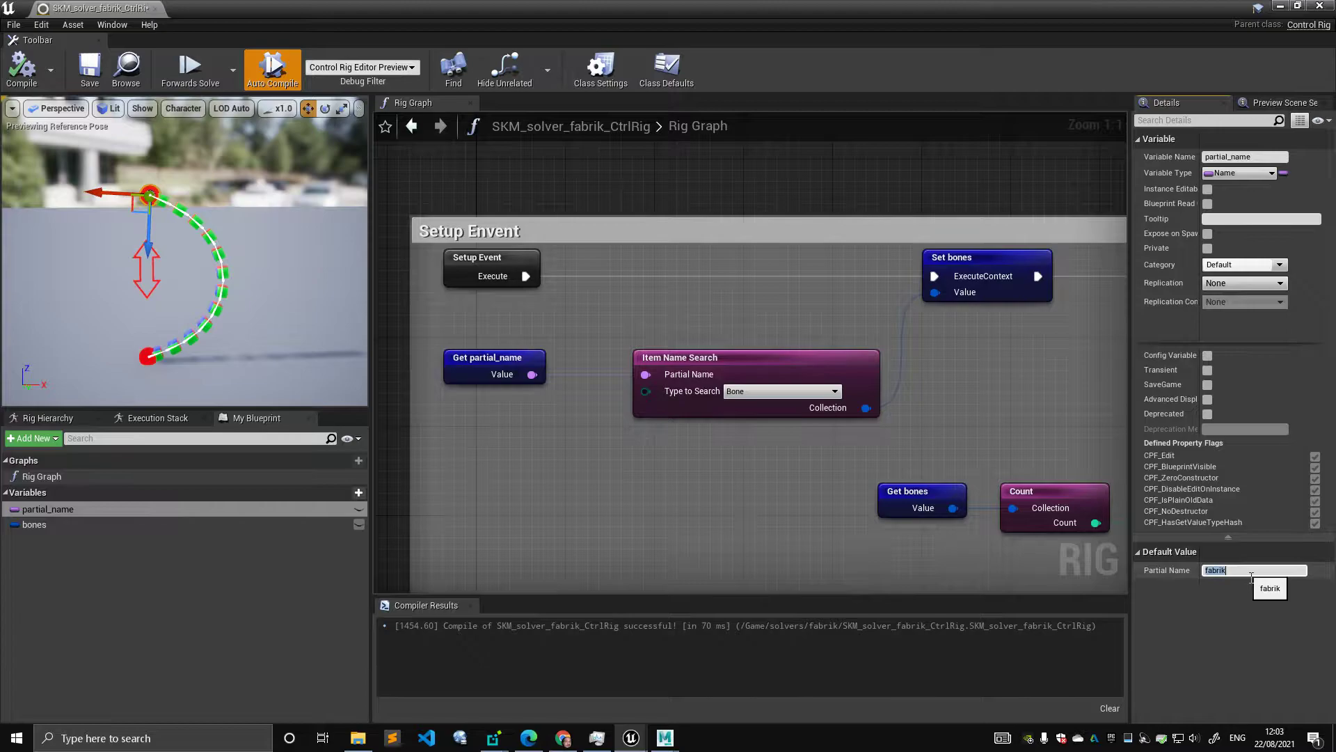
# Step: Expand the rig hierarchy under fabrik_01_env and select all bones from fabrik_01_env to fabrik_13_env
pyautogui.click(48, 417)
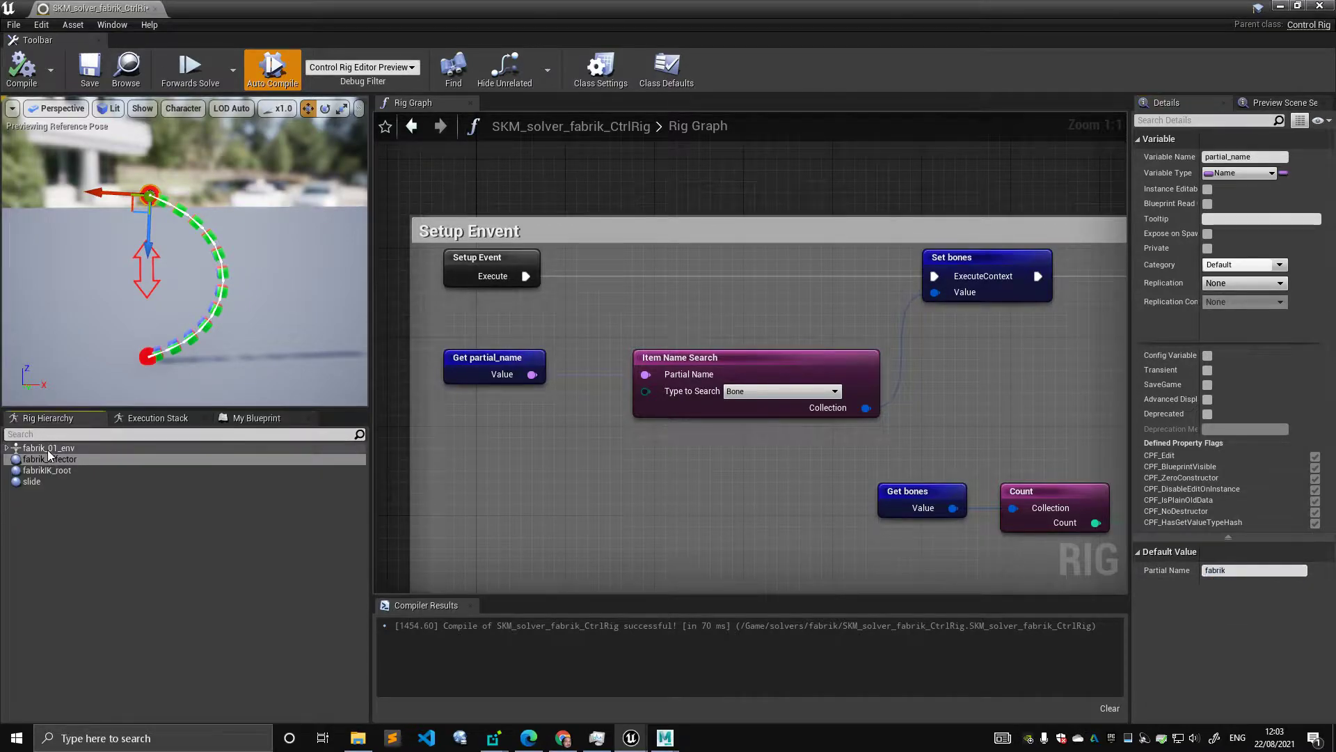
pyautogui.click(43, 448)
pyautogui.click(7, 449)
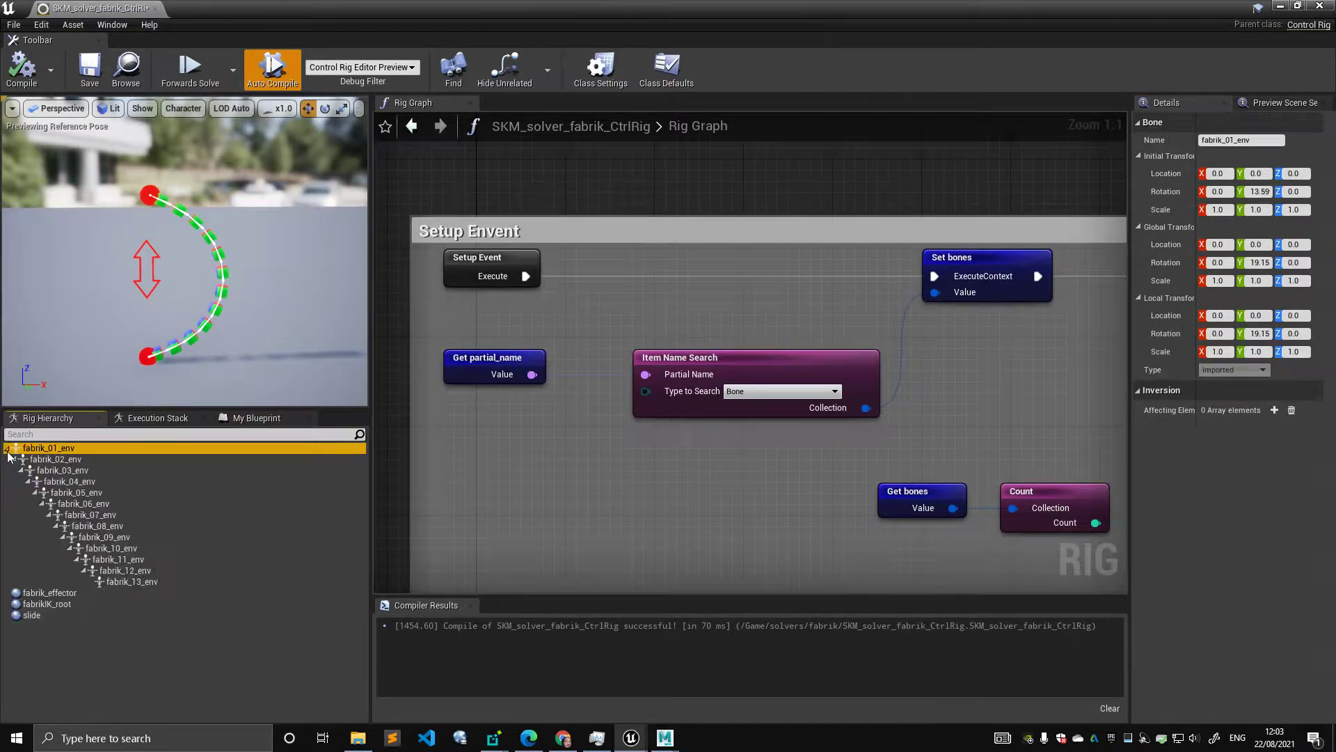
pyautogui.keyDown('shift'); pyautogui.click(139, 571); pyautogui.keyUp('shift')
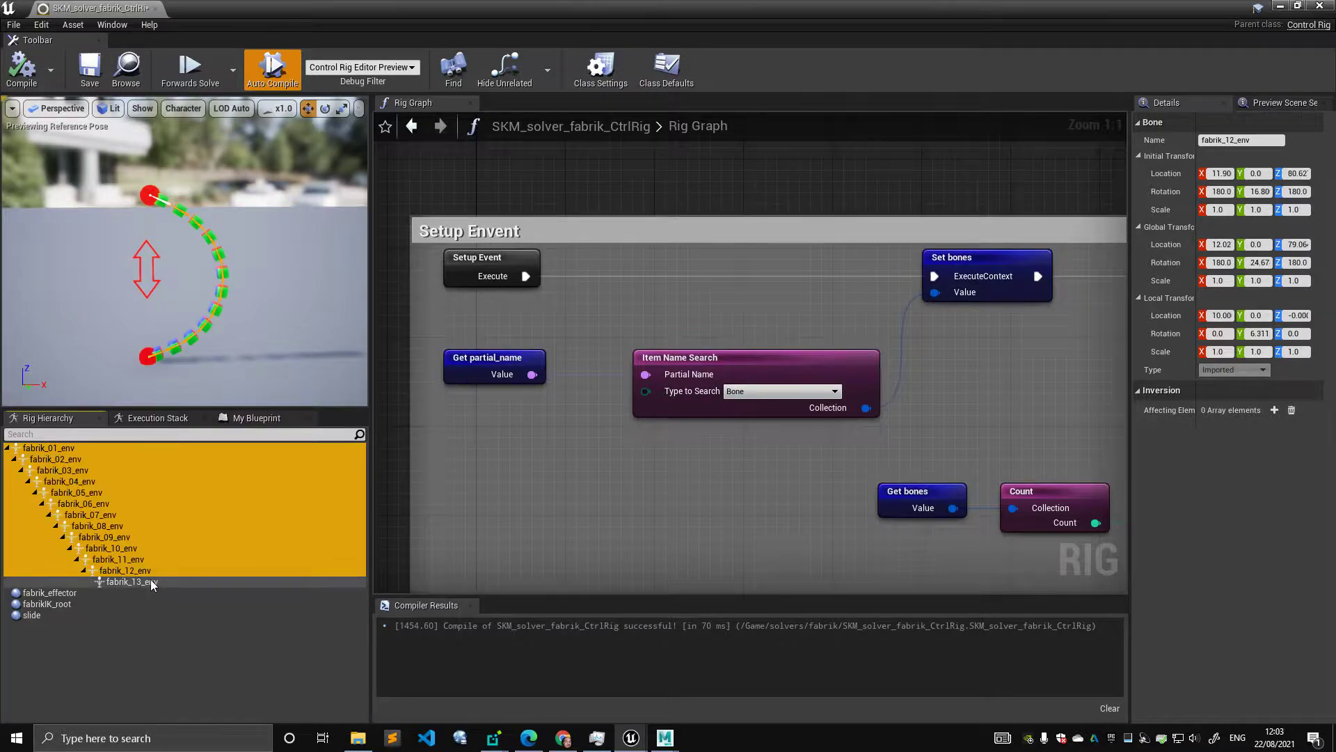
pyautogui.keyDown('shift'); pyautogui.click(152, 582); pyautogui.keyUp('shift')
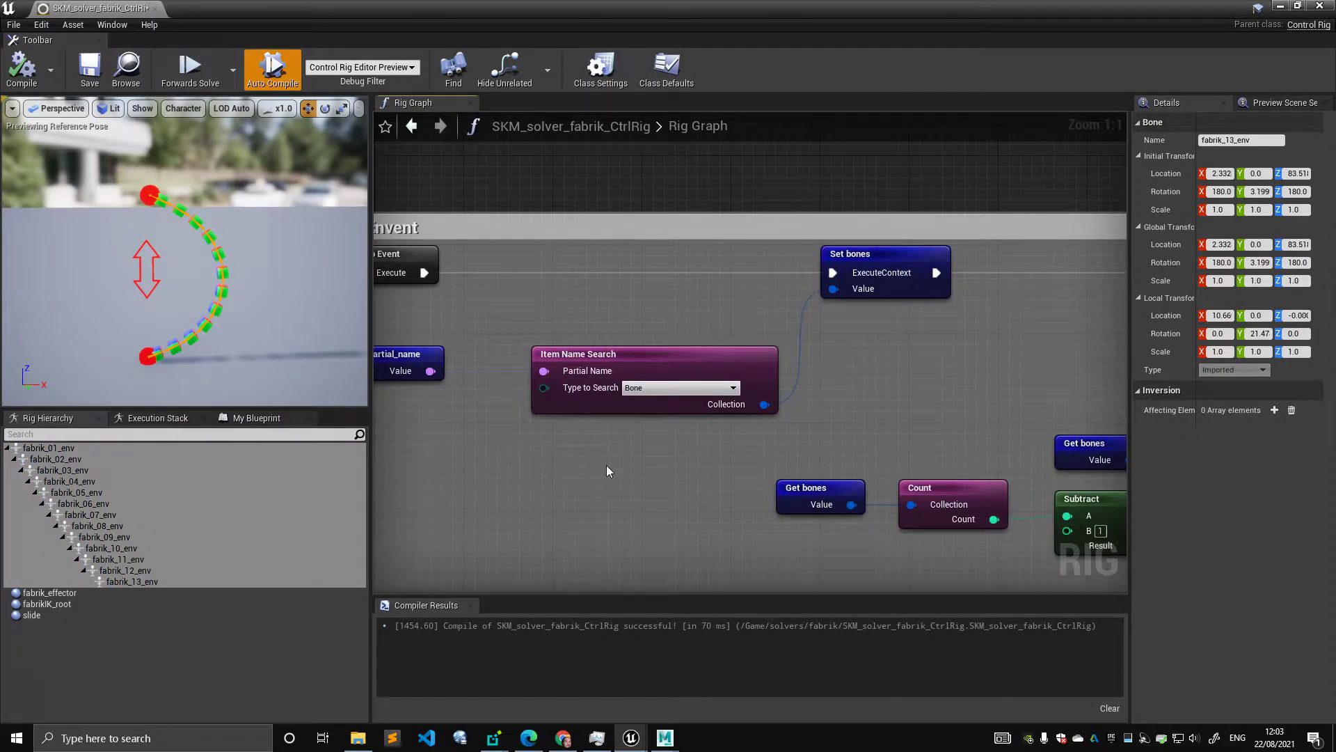
# Step: Examine the Item Name Search node and reselect the bones fabrik_01_env to fabrik_13_env that match its partial name
pyautogui.moveTo(607, 465); pyautogui.dragTo(594, 465, button='right')
pyautogui.click(587, 367)
pyautogui.moveTo(705, 365); pyautogui.dragTo(614, 358, button='right')
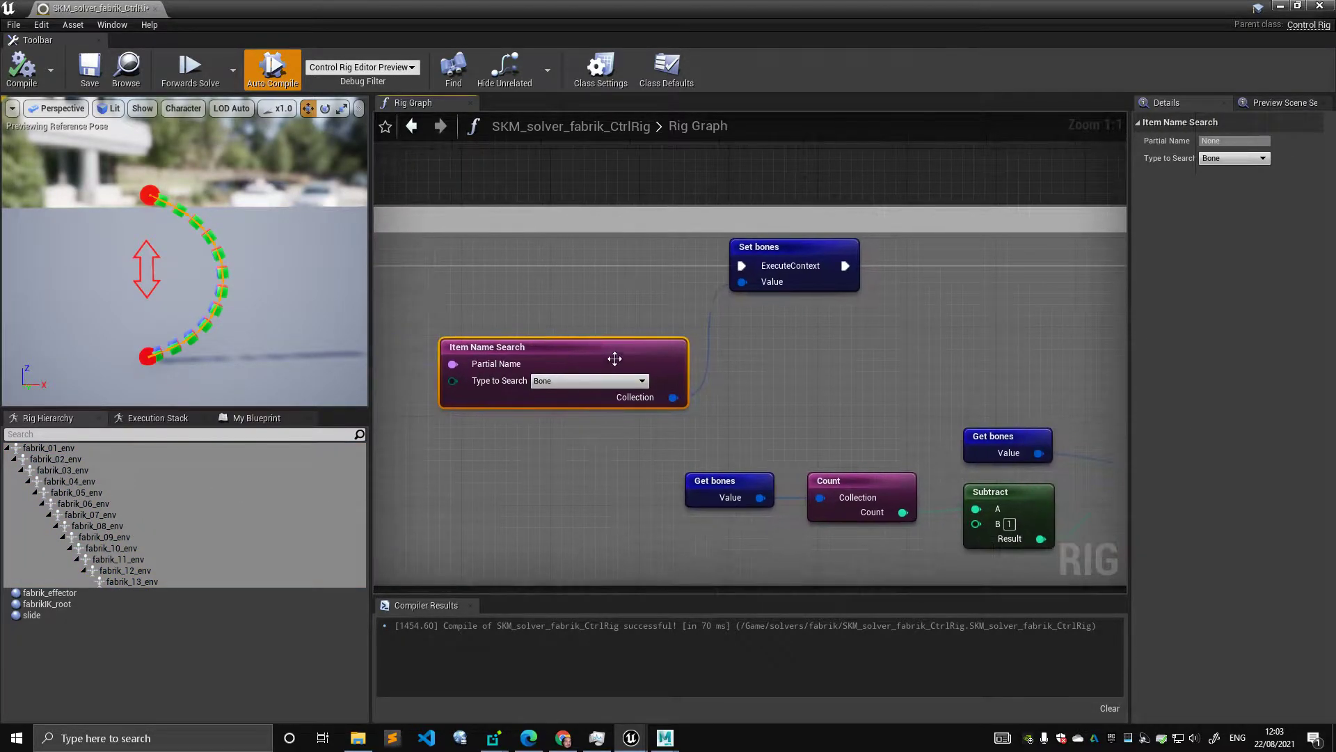
pyautogui.click(64, 449)
pyautogui.keyDown('shift'); pyautogui.click(137, 583); pyautogui.keyUp('shift')
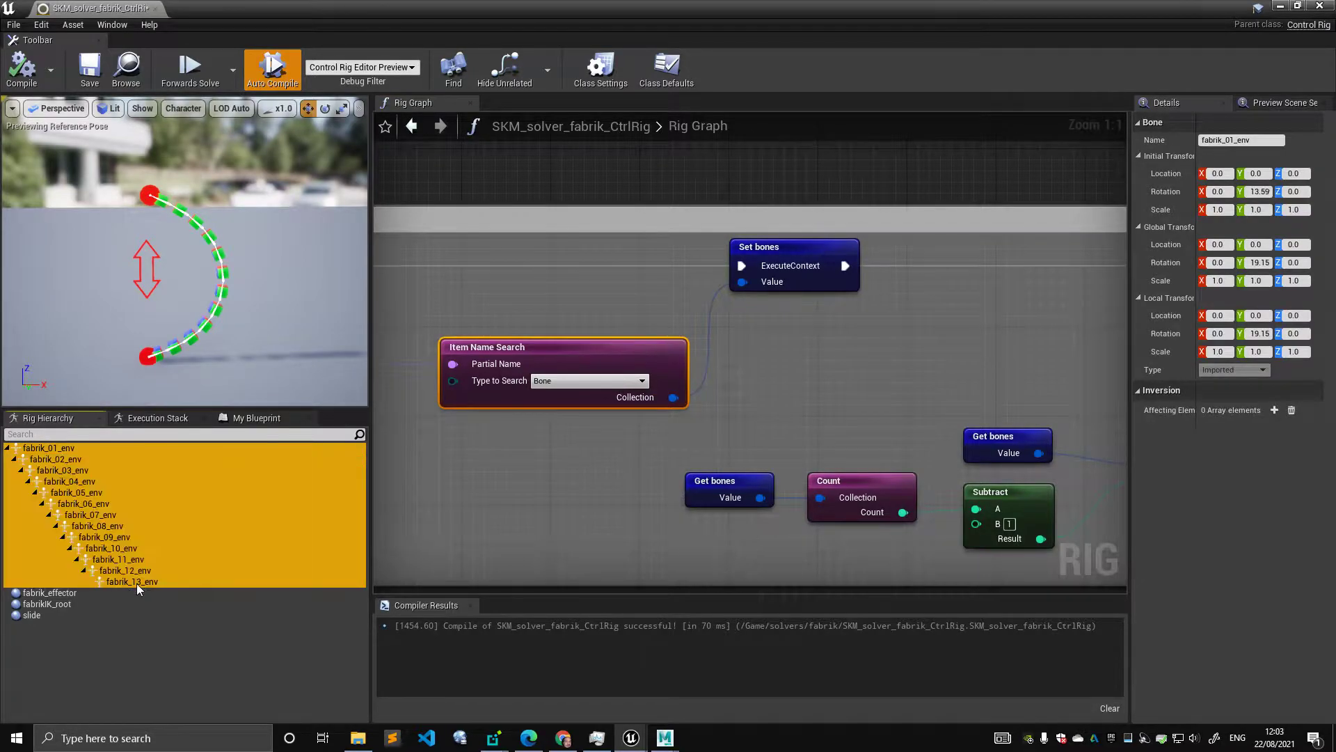
# Step: Examine the Set bones node and the Get bones, Count, Subtract and Item At Index nodes following it
pyautogui.moveTo(805, 300); pyautogui.dragTo(638, 320, button='right')
pyautogui.click(646, 281)
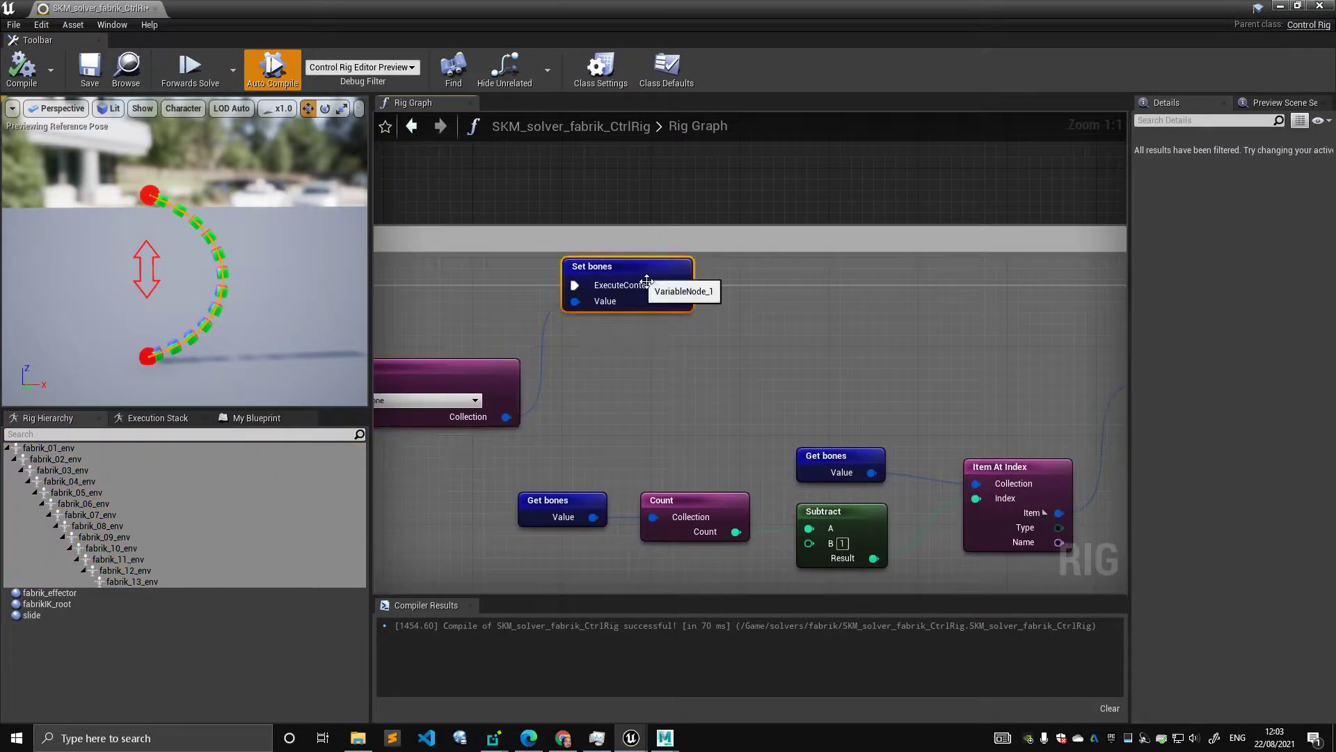
pyautogui.scroll(-1, 653, 373)
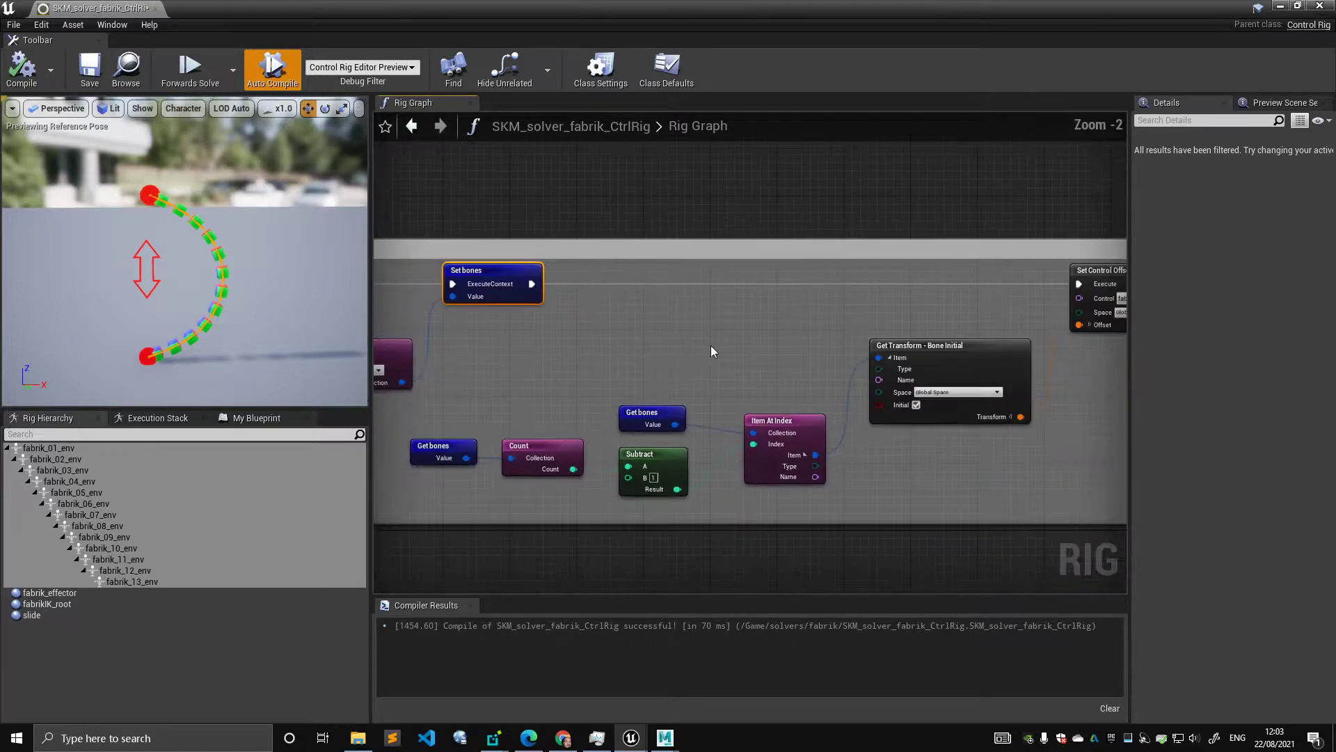
pyautogui.scroll(-2, 528, 335)
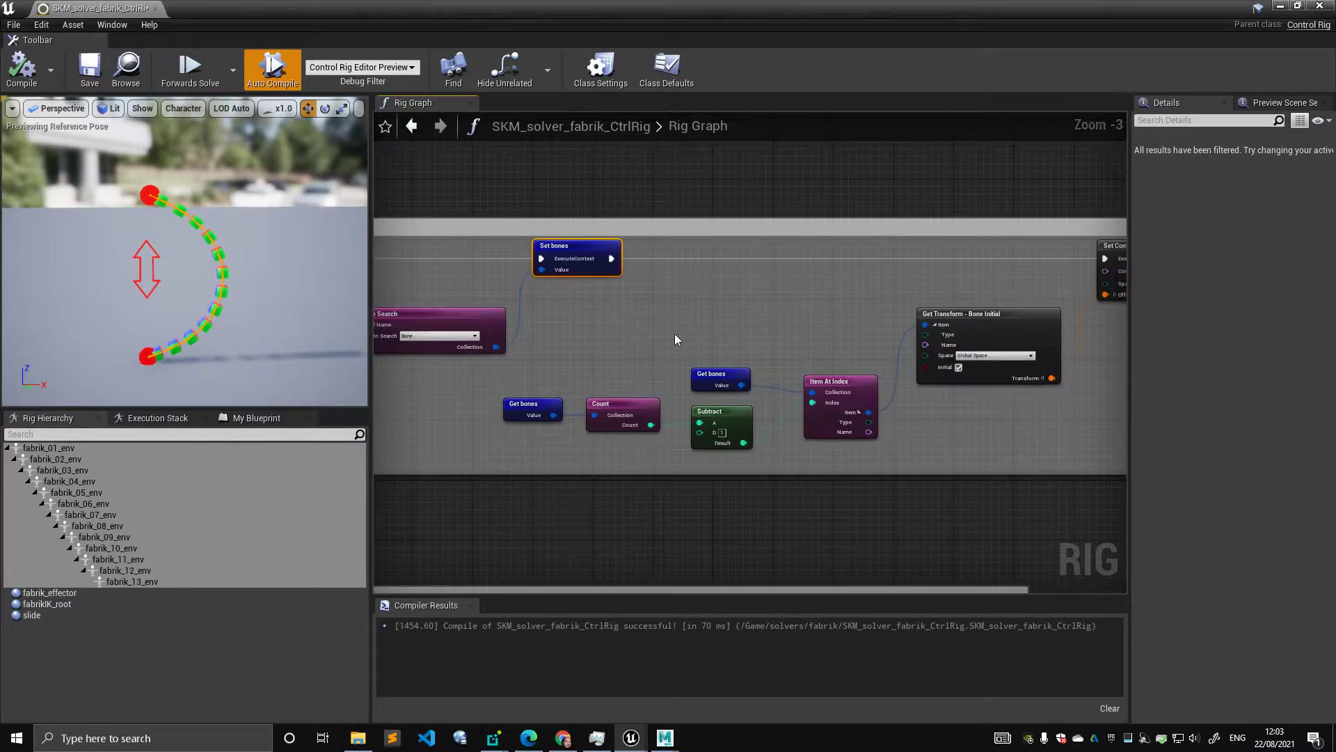
pyautogui.scroll(2, 678, 334)
pyautogui.click(538, 356)
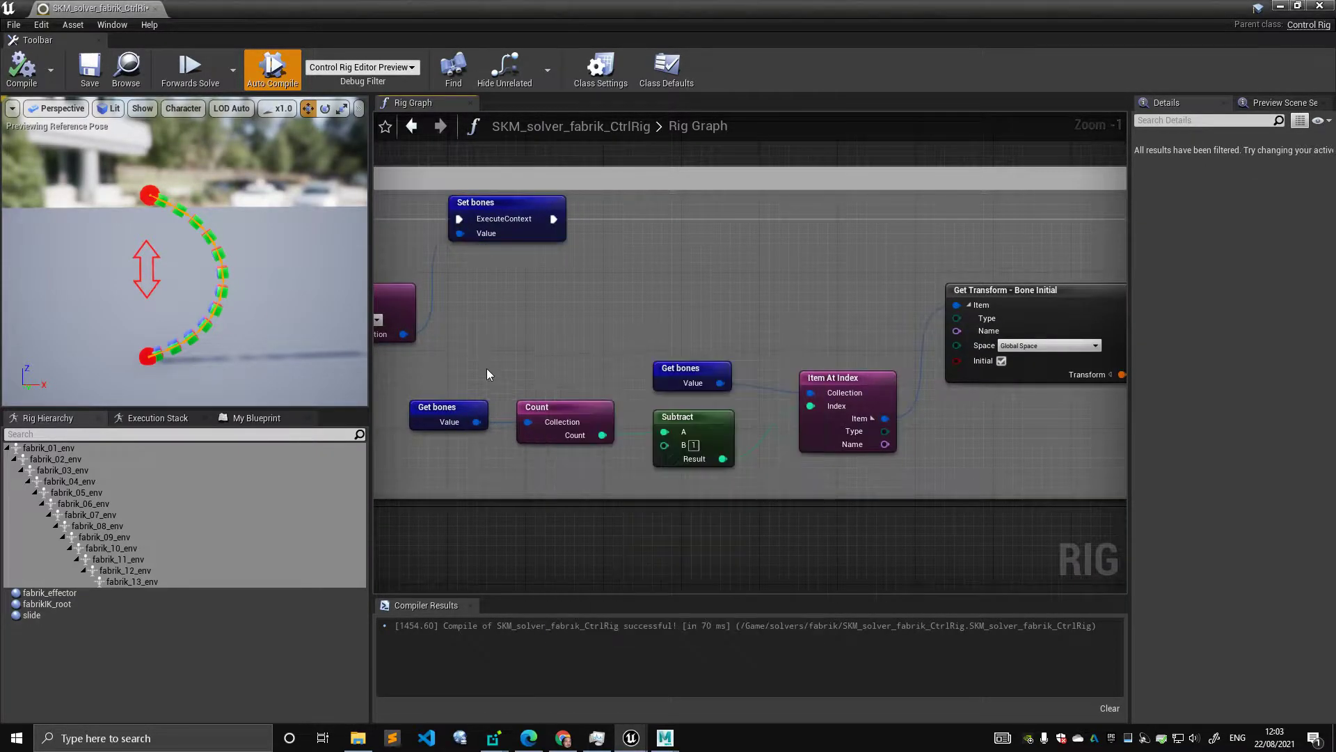
pyautogui.scroll(-1, 484, 323)
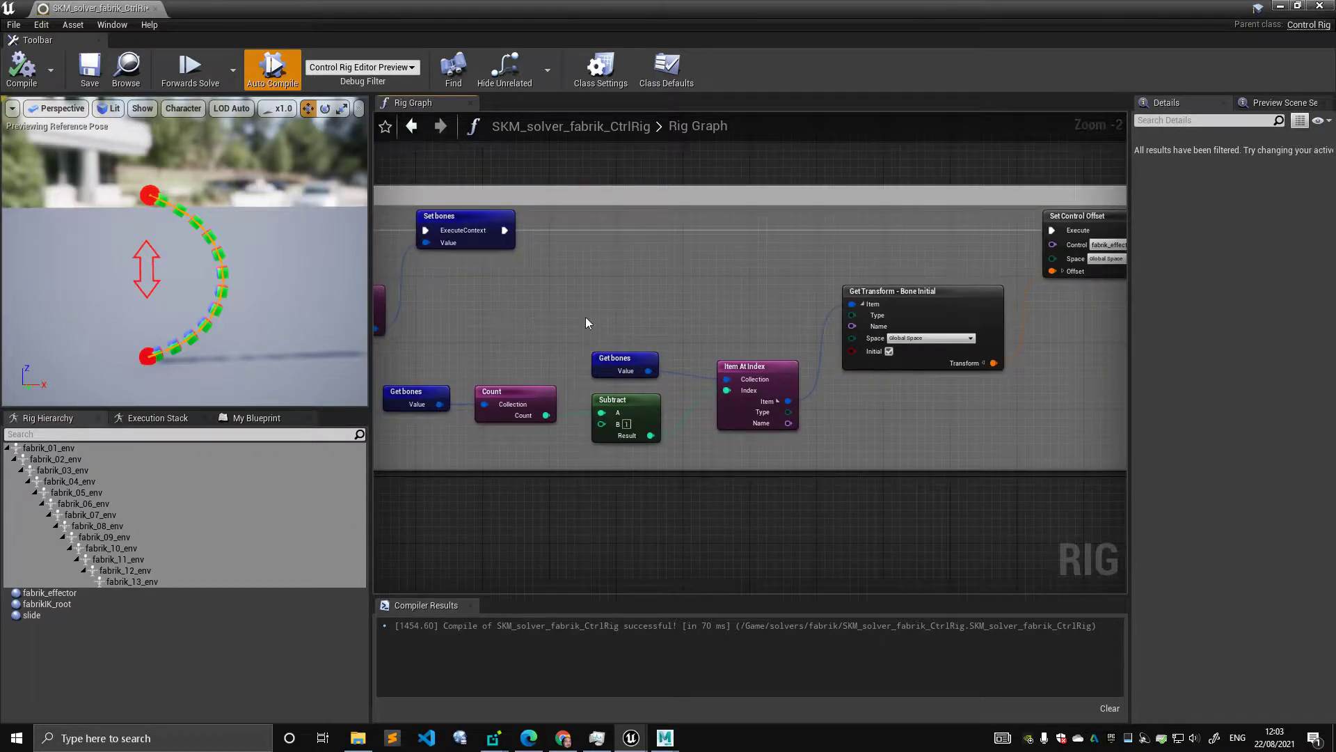
# Step: Select the fabrikIK_root and fabrik_effector controls alternately in the preview to compare them, ending on fabrik_effector
pyautogui.click(148, 357)
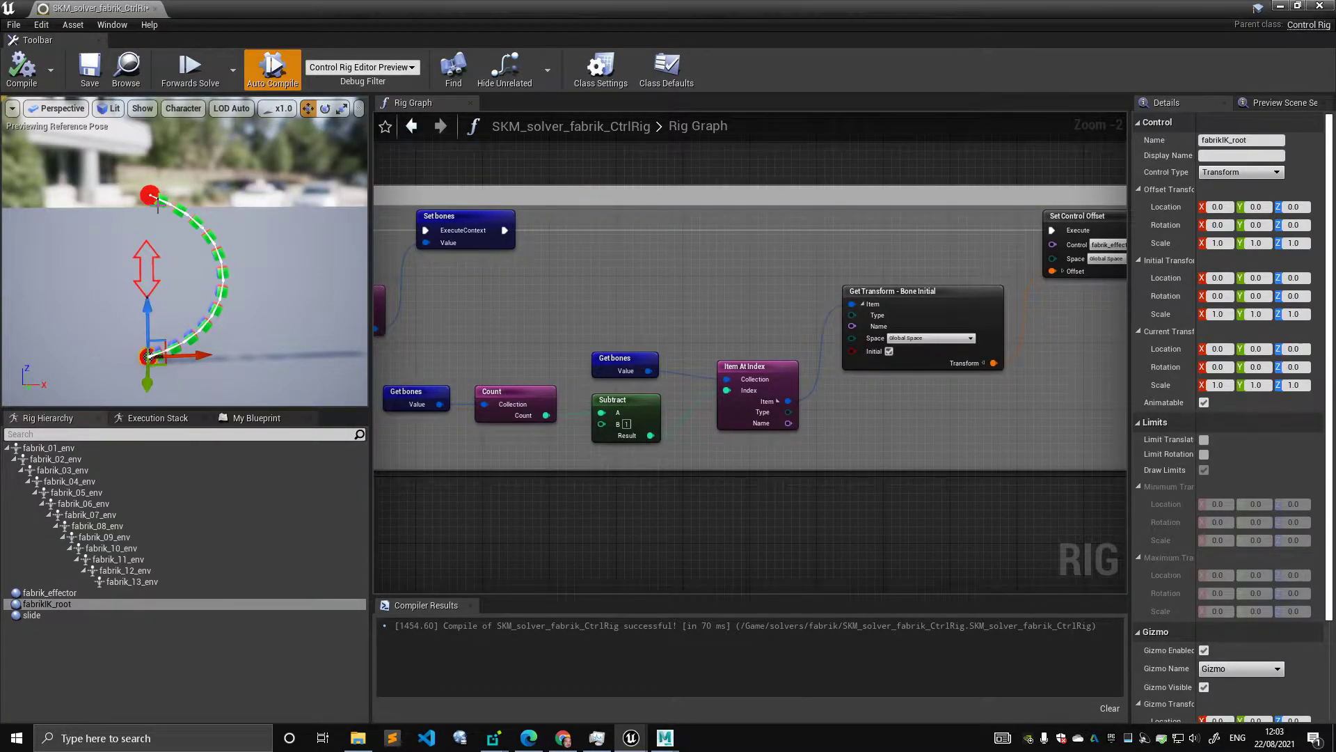
pyautogui.click(153, 198)
pyautogui.click(153, 358)
pyautogui.scroll(-1, 516, 270)
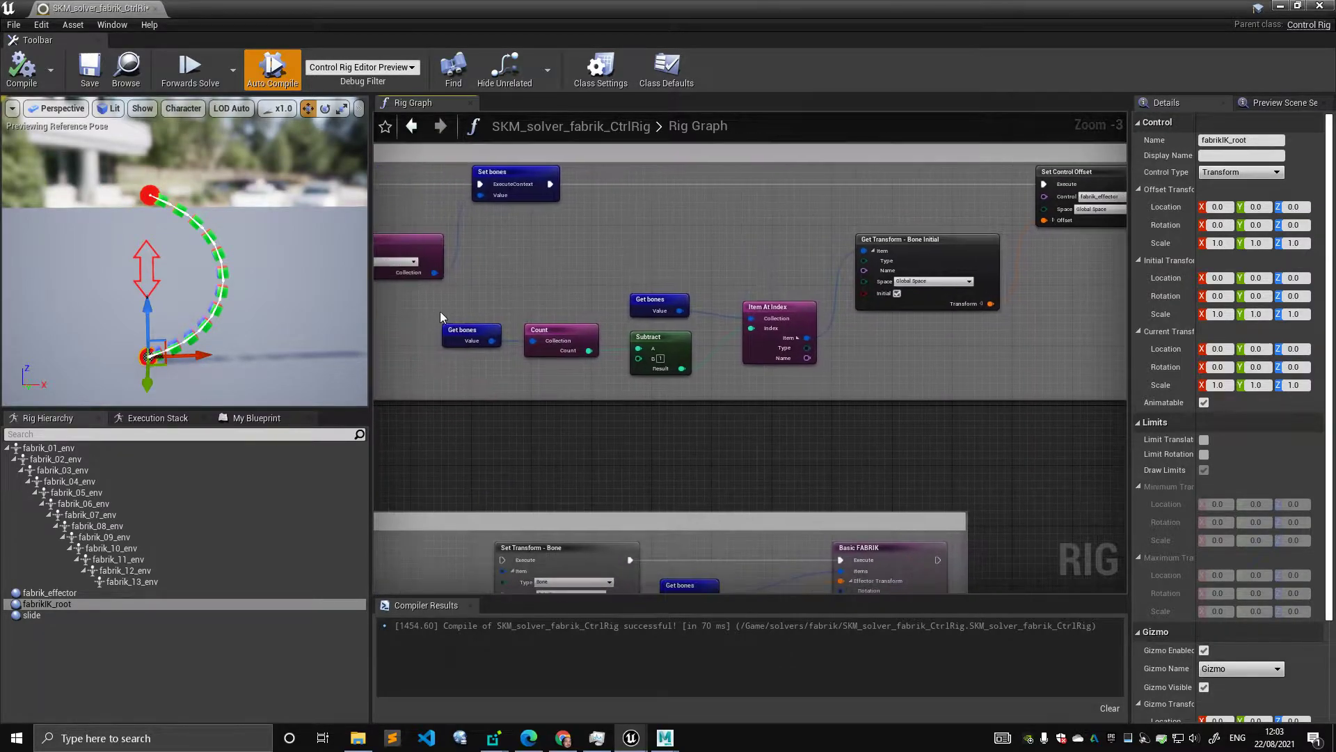
pyautogui.scroll(1, 494, 303)
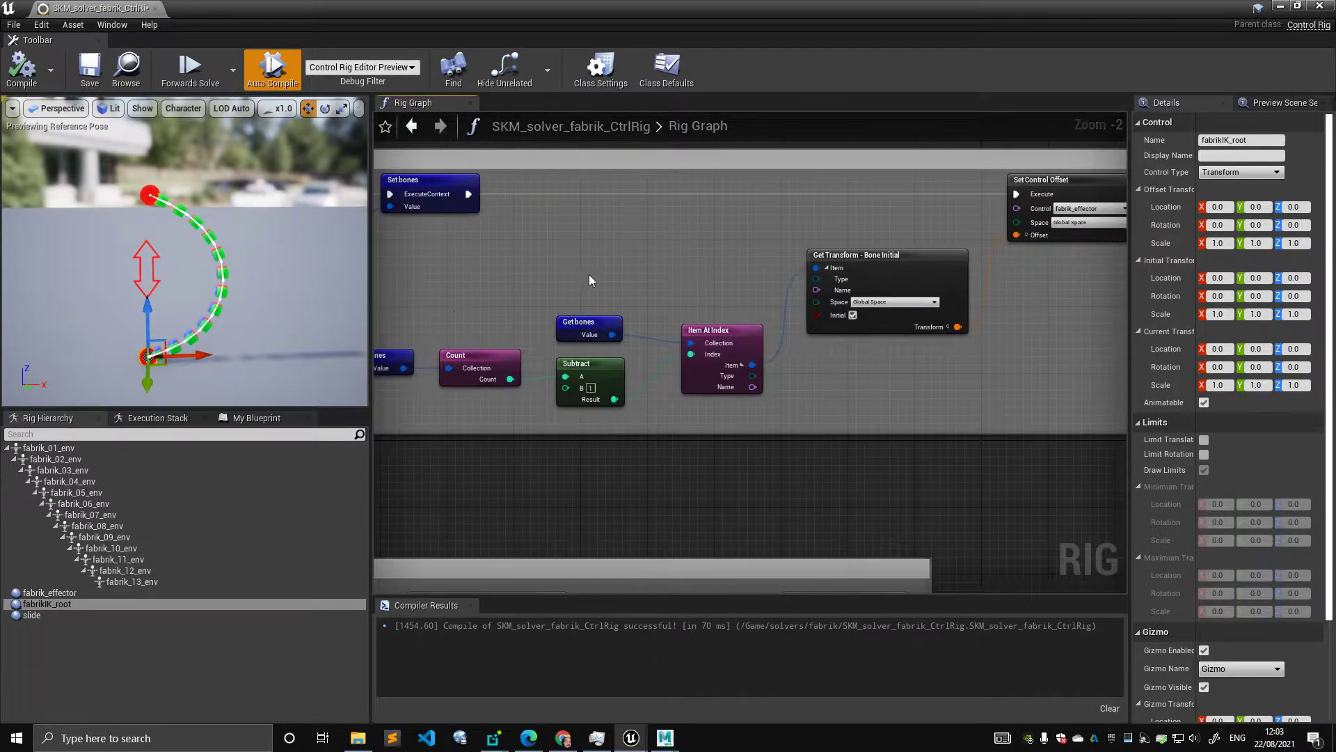
pyautogui.scroll(1, 484, 257)
pyautogui.click(149, 197)
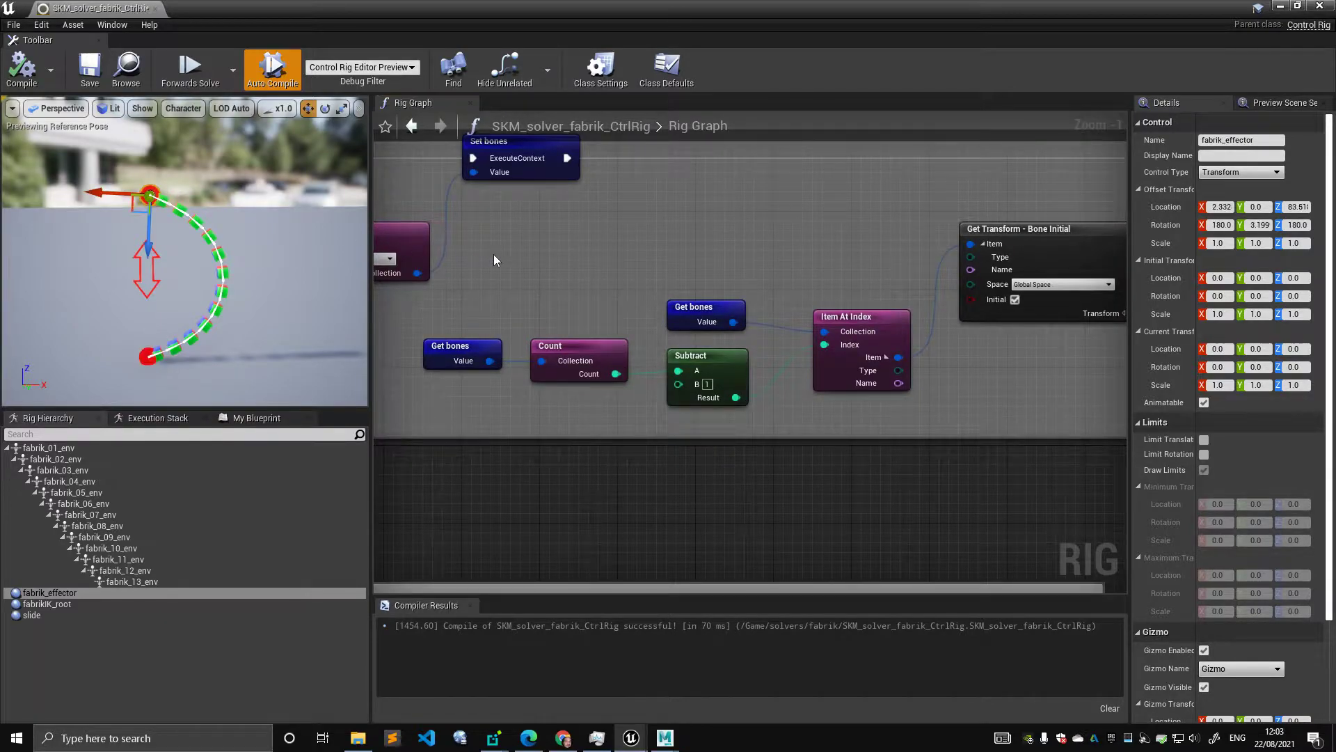
# Step: Nudge the Get bones, Count, Subtract and Item At Index nodes together and select the last bone, fabrik_13_env
pyautogui.moveTo(506, 224); pyautogui.dragTo(476, 200, button='right')
pyautogui.moveTo(433, 248); pyautogui.dragTo(849, 406)
pyautogui.moveTo(808, 320); pyautogui.dragTo(799, 320)
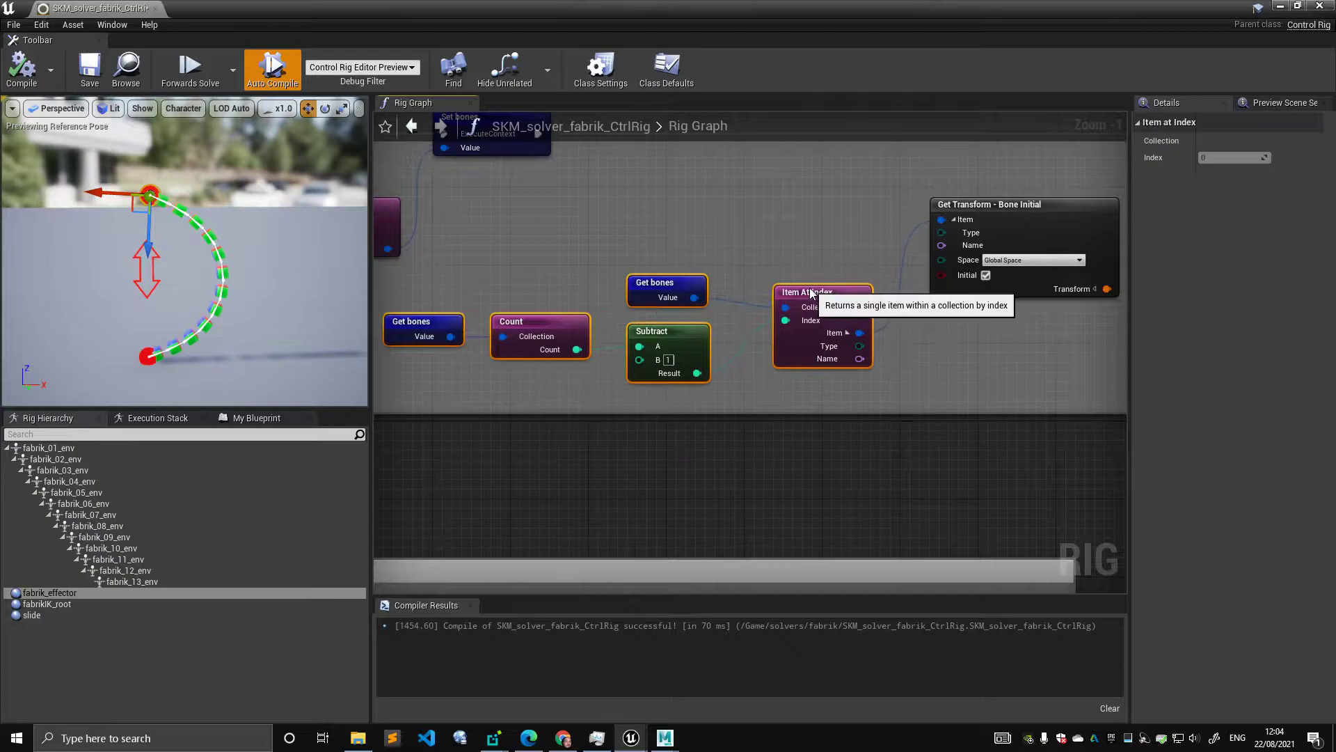
pyautogui.click(149, 581)
# Step: Examine how the Set Control Offset and Get Transform - Bone Initial nodes place the fabrik_effector control
pyautogui.moveTo(846, 192); pyautogui.dragTo(439, 312, button='right')
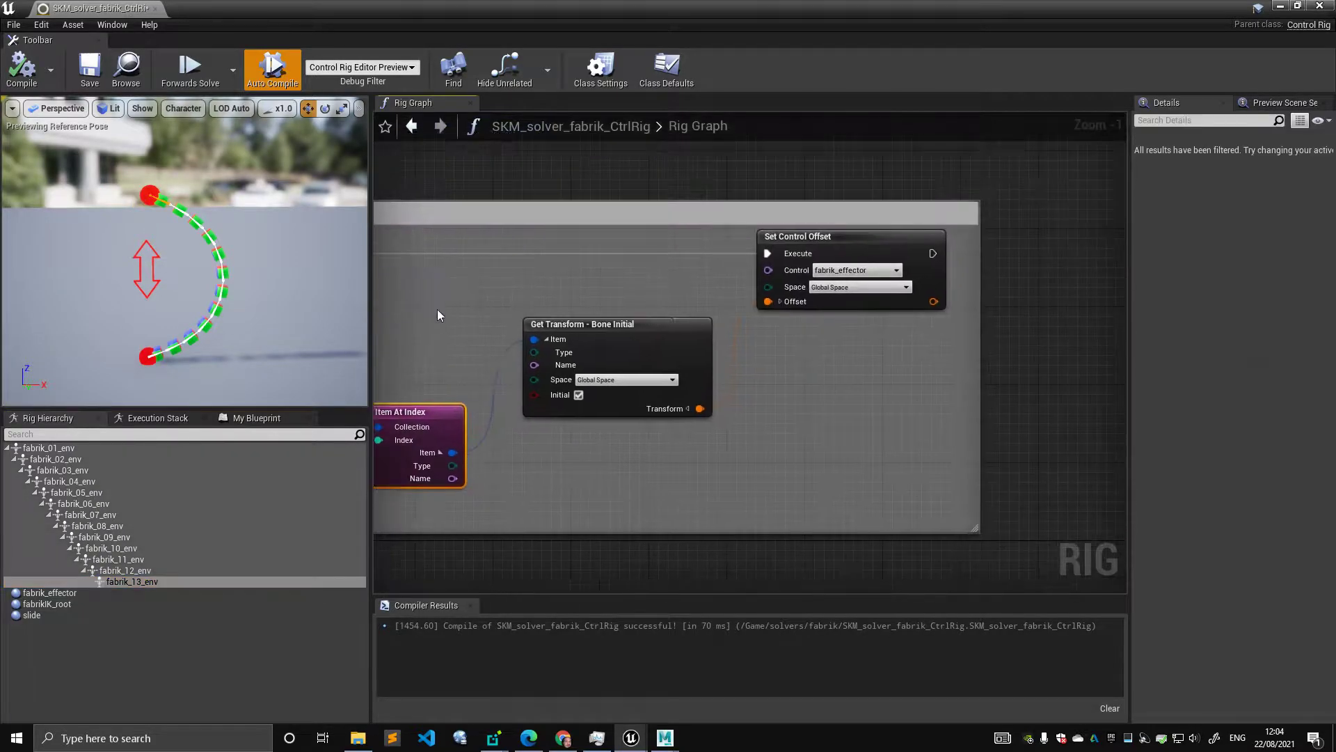
pyautogui.click(812, 238)
pyautogui.click(149, 199)
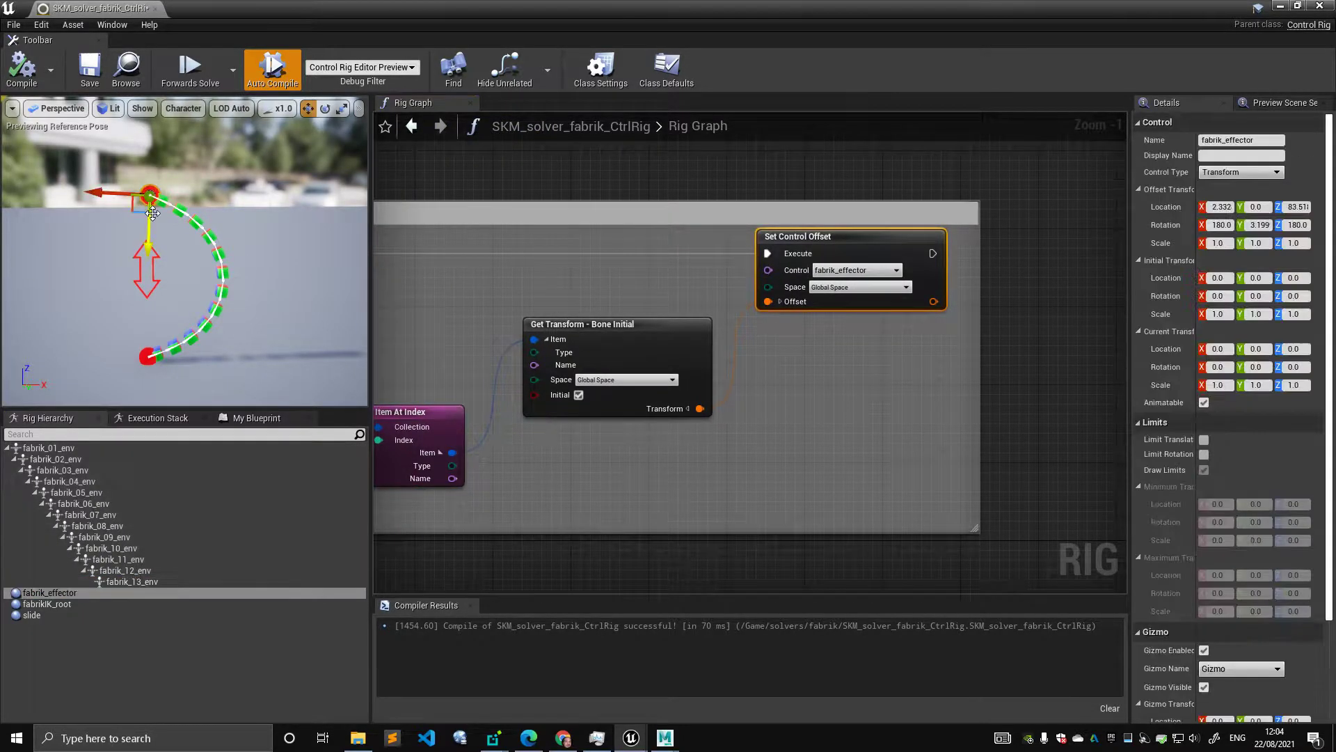
pyautogui.click(582, 325)
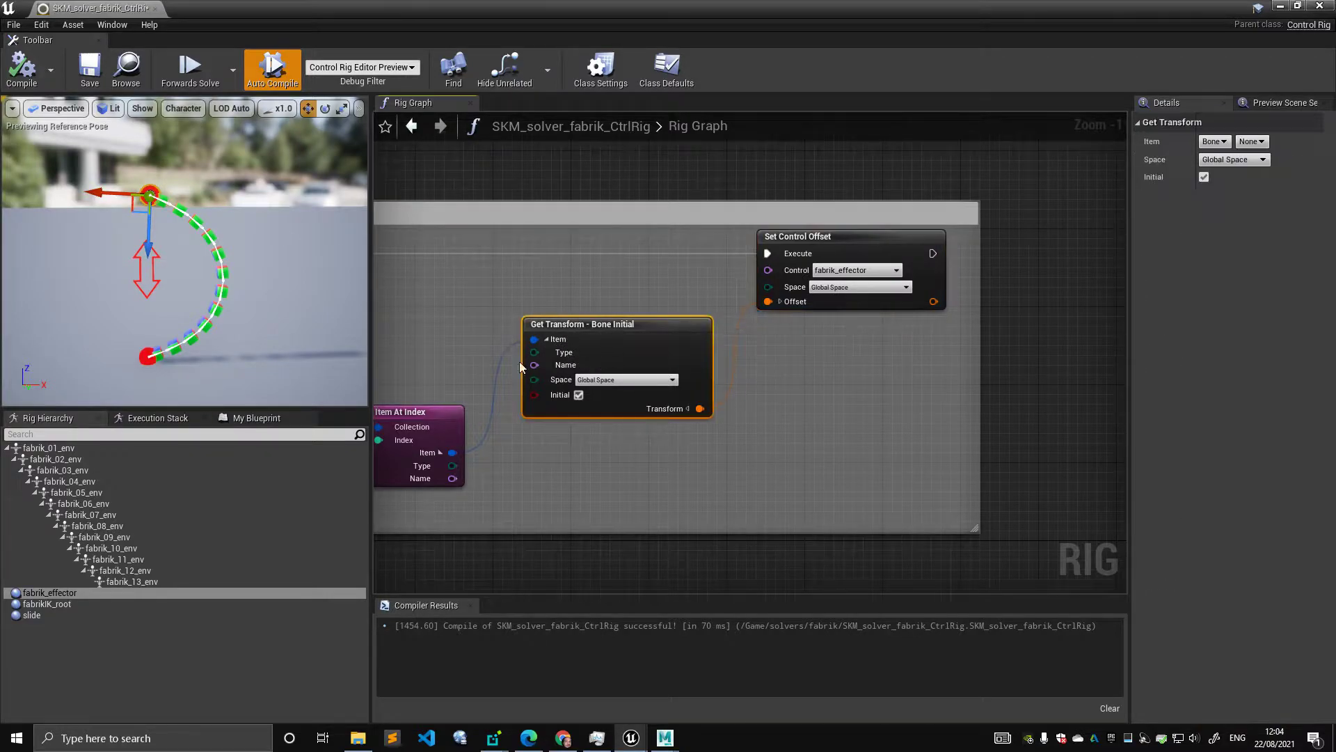
pyautogui.scroll(-3, 725, 424)
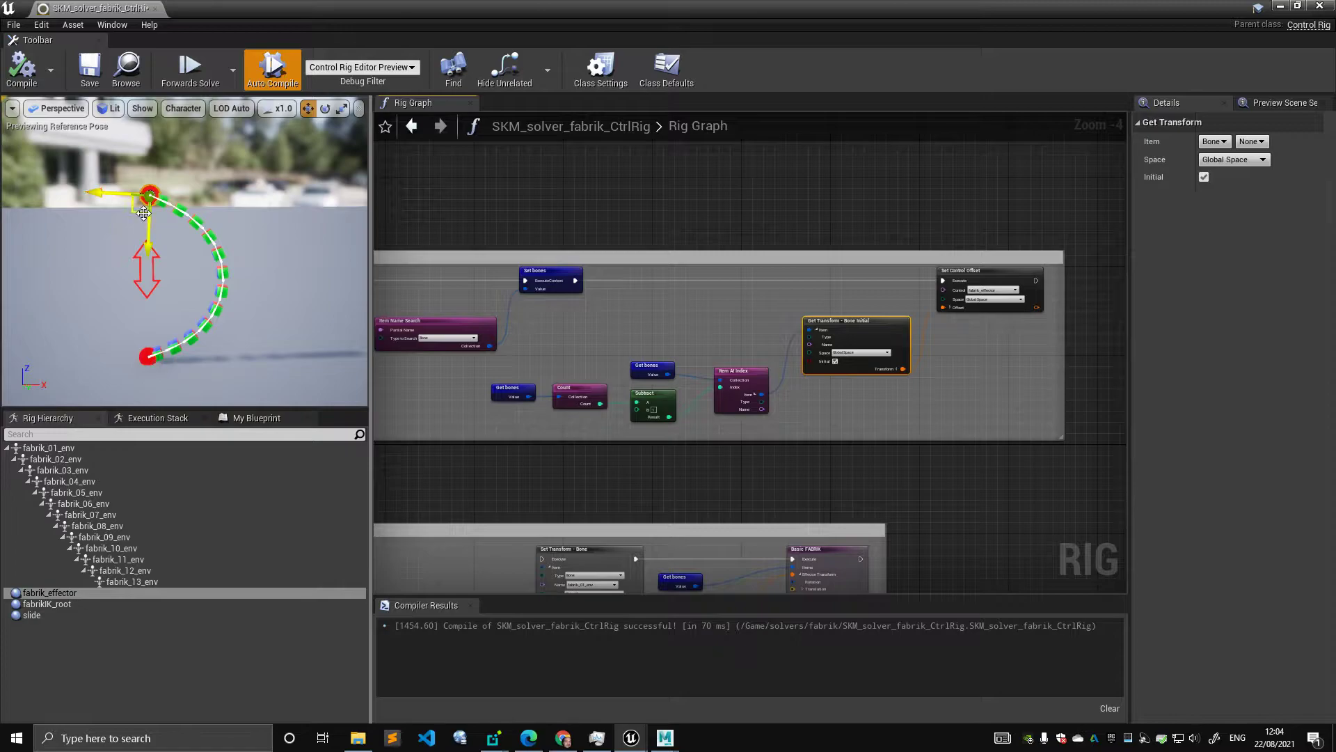
# Step: Review the Setup Event group from its start and compare it with the Example 1 group below
pyautogui.moveTo(408, 258); pyautogui.dragTo(545, 242, button='right')
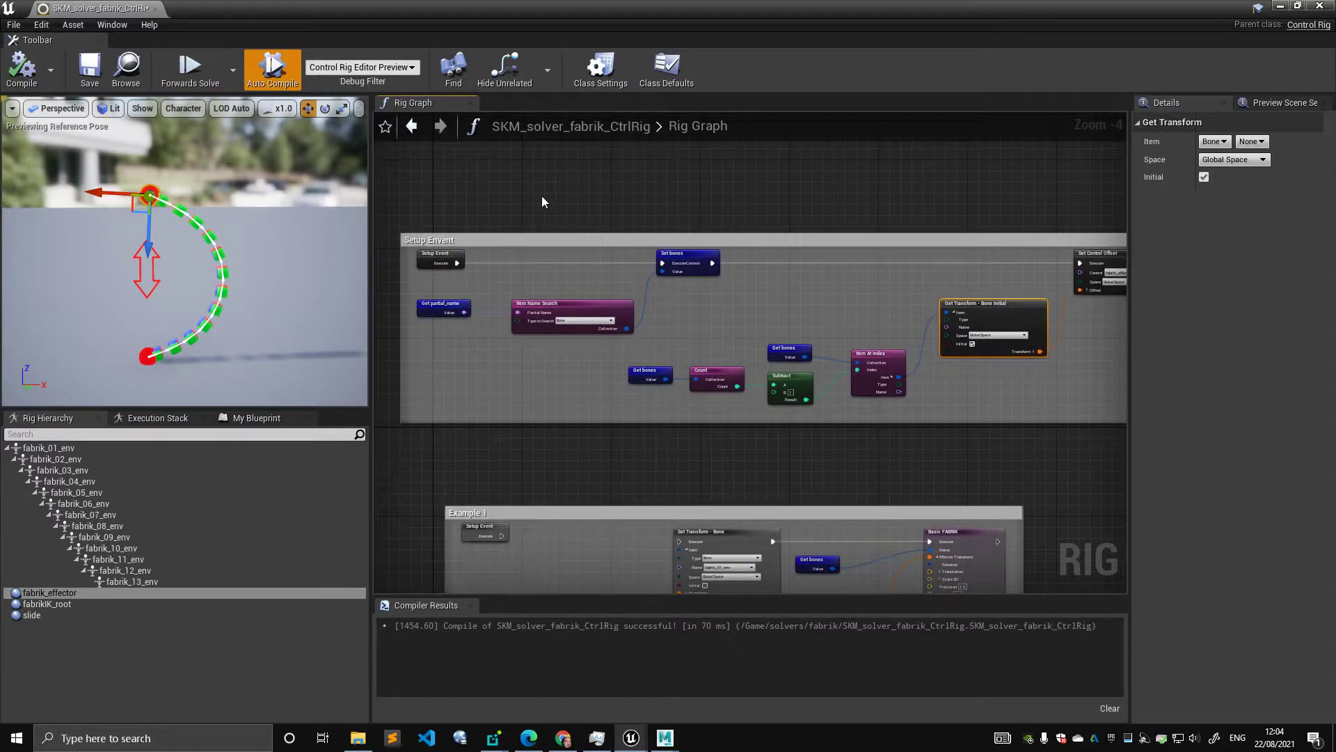
pyautogui.click(459, 218)
pyautogui.moveTo(563, 268); pyautogui.dragTo(562, 202, button='right')
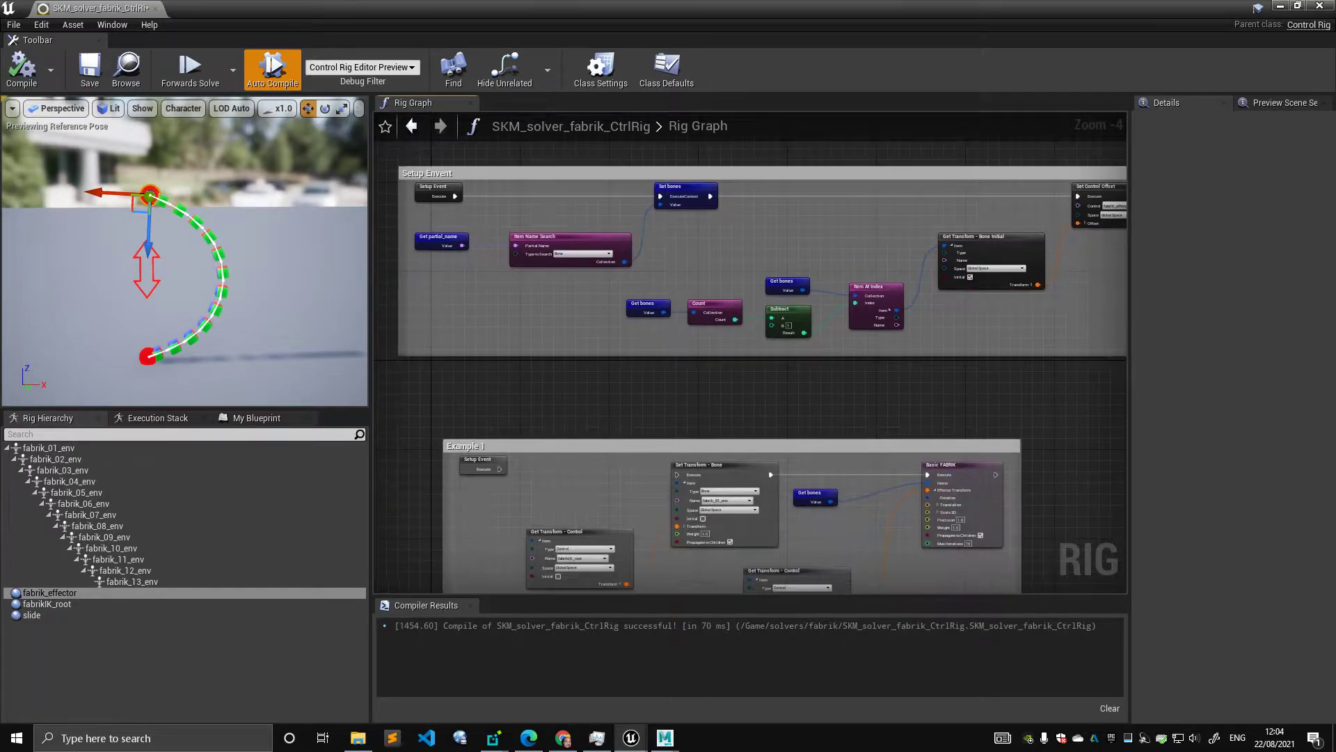
pyautogui.moveTo(617, 377); pyautogui.dragTo(614, 291, button='right')
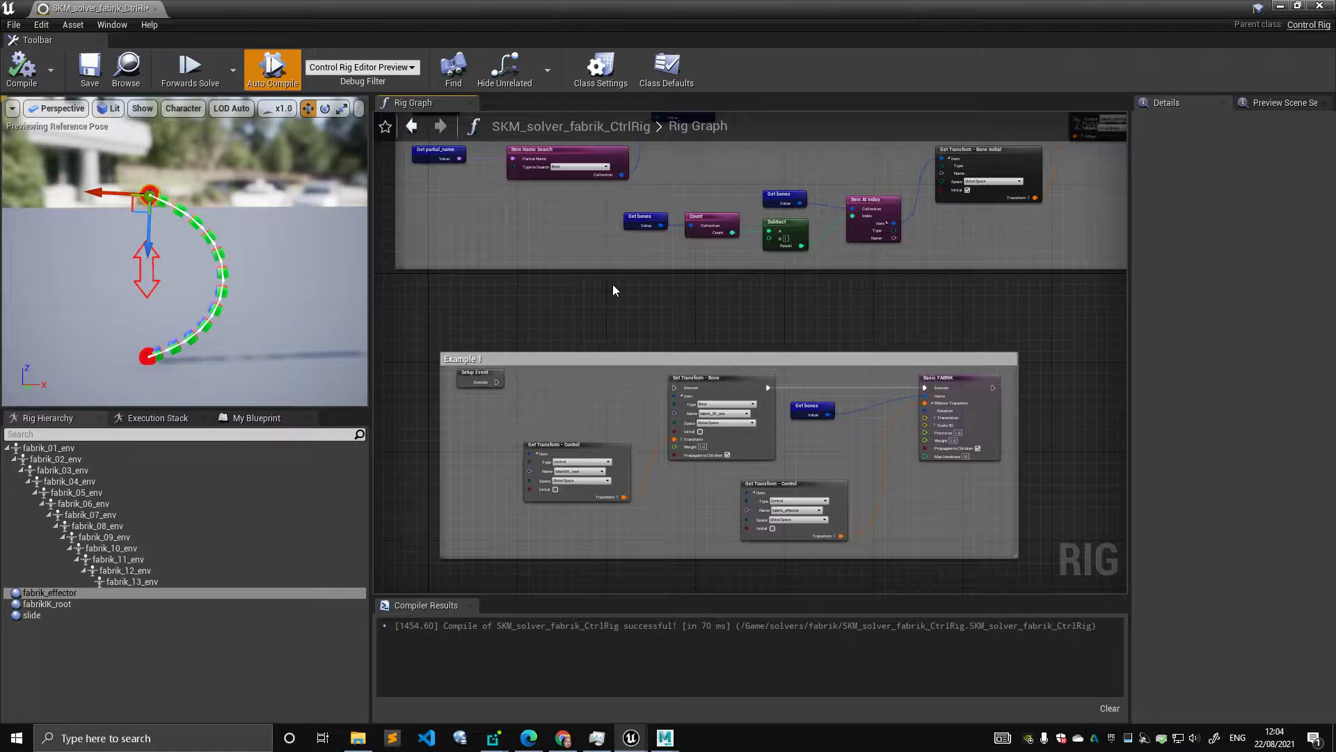
pyautogui.moveTo(615, 282); pyautogui.dragTo(621, 273, button='right')
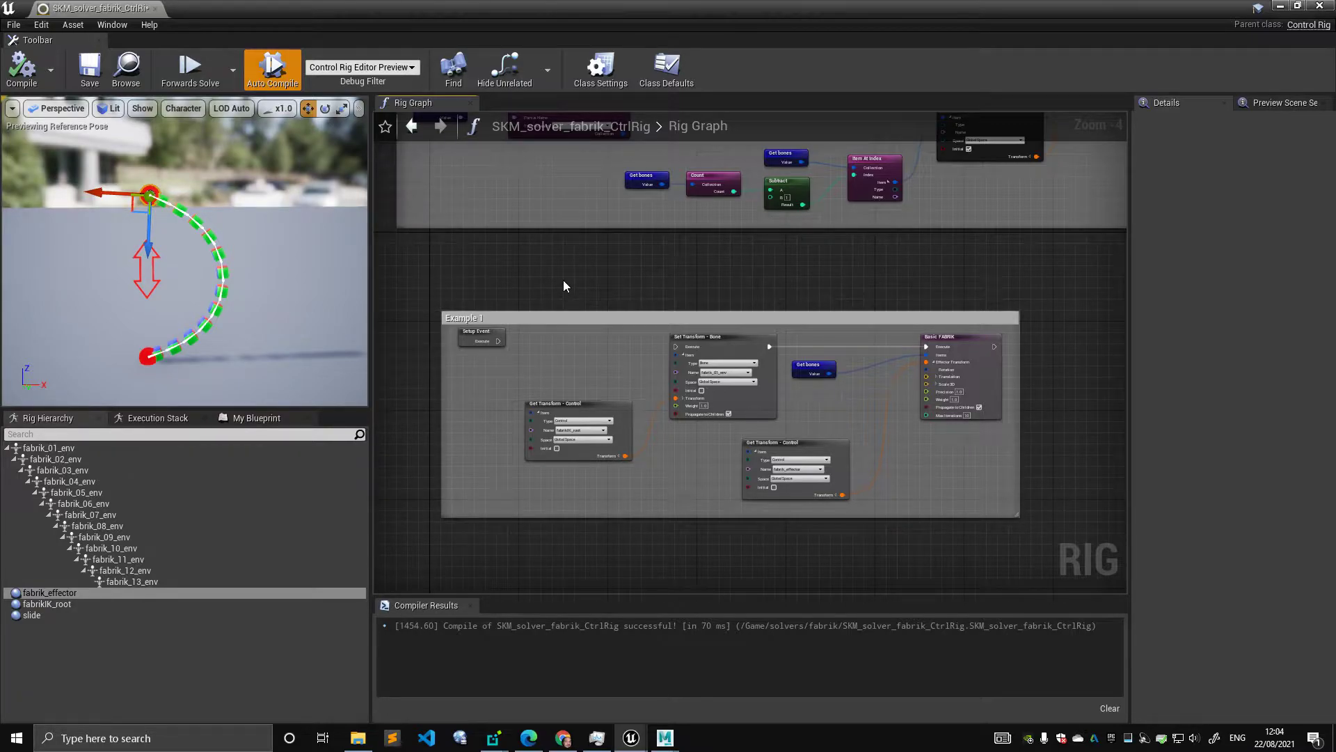
# Step: Show the rig's execution stack and compare its order with the Setup Event and Example 1 node groups
pyautogui.click(157, 417)
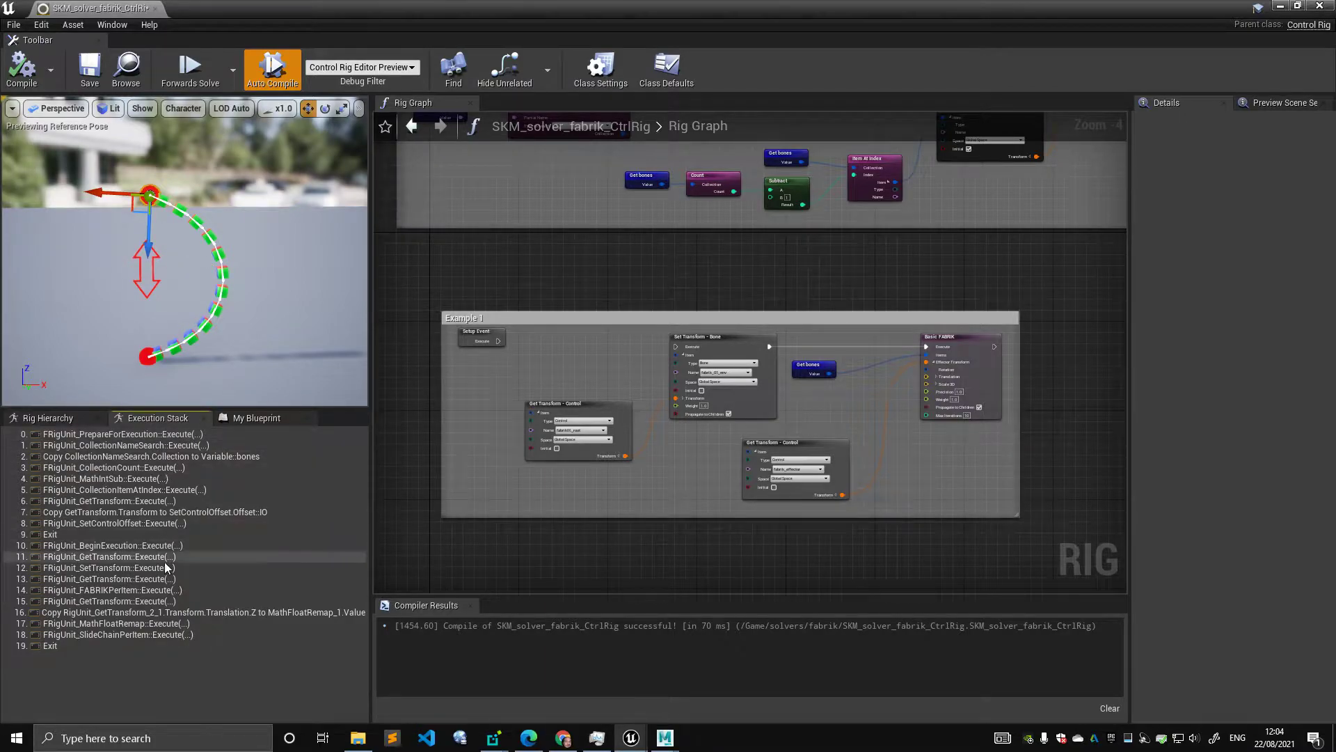
pyautogui.moveTo(491, 286); pyautogui.dragTo(468, 338, button='right')
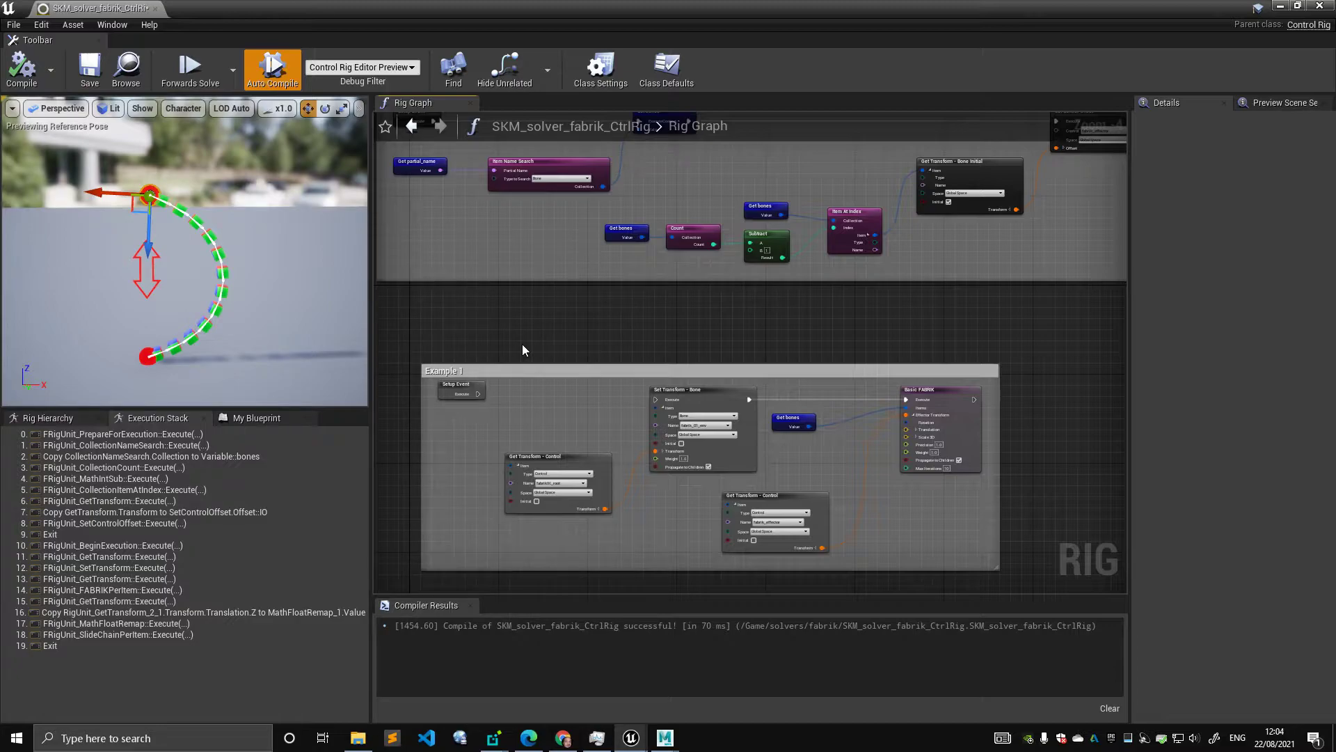
pyautogui.moveTo(525, 353); pyautogui.dragTo(509, 448, button='right')
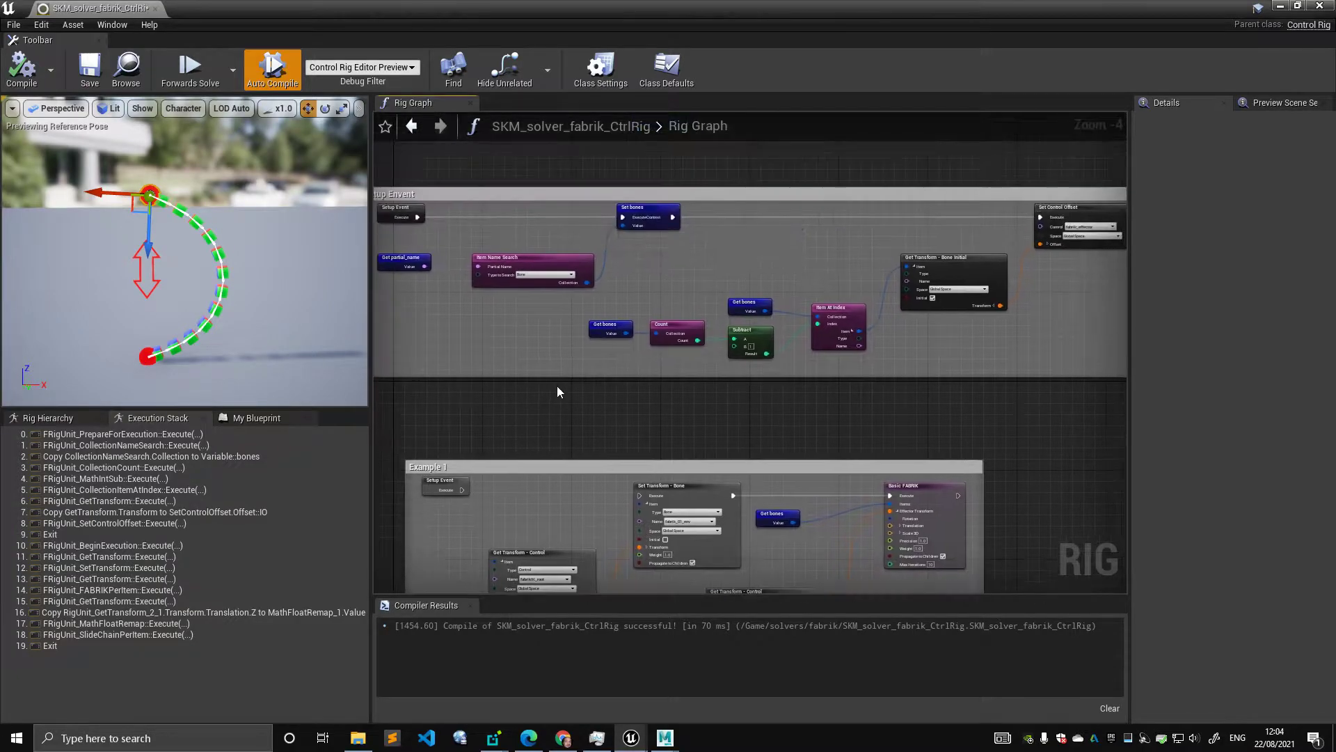
pyautogui.moveTo(525, 396); pyautogui.dragTo(546, 309, button='right')
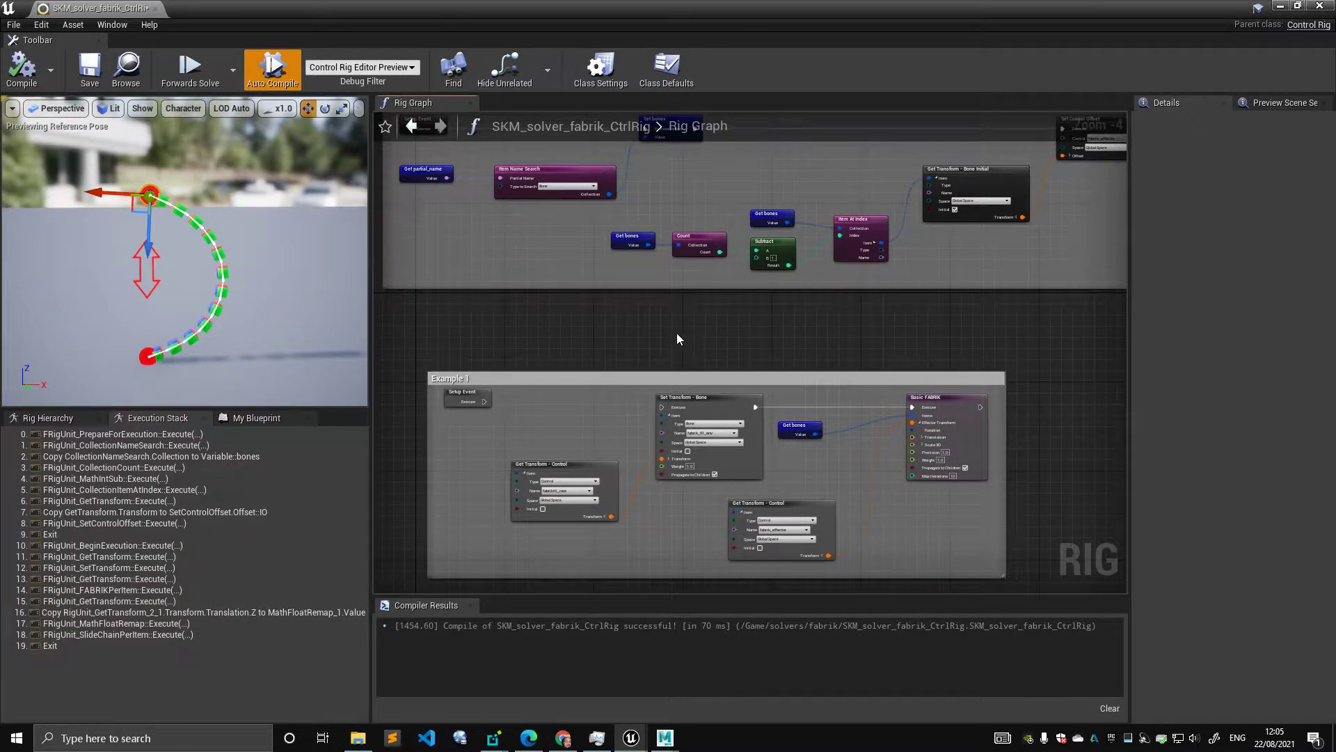
pyautogui.moveTo(674, 344); pyautogui.dragTo(642, 352, button='right')
pyautogui.scroll(-1, 628, 392)
pyautogui.scroll(1, 624, 391)
pyautogui.scroll(-1, 633, 349)
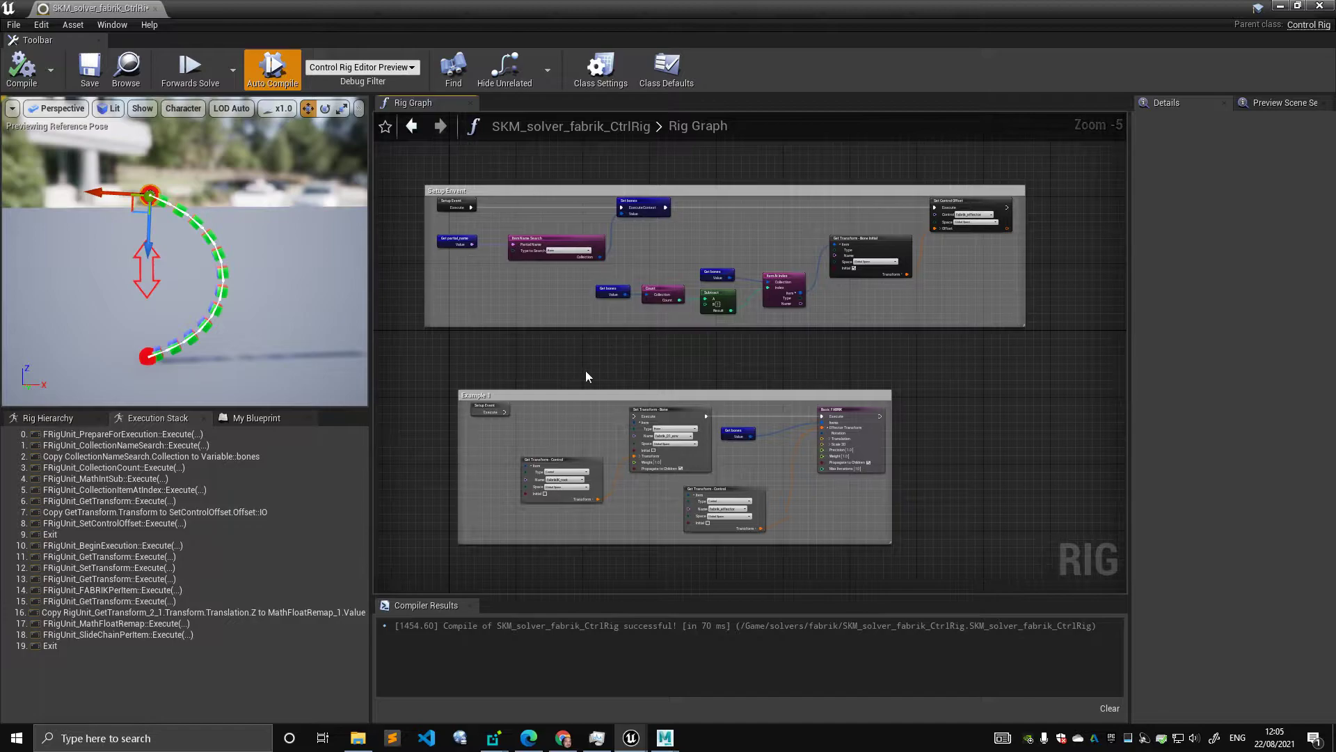
pyautogui.scroll(1, 583, 346)
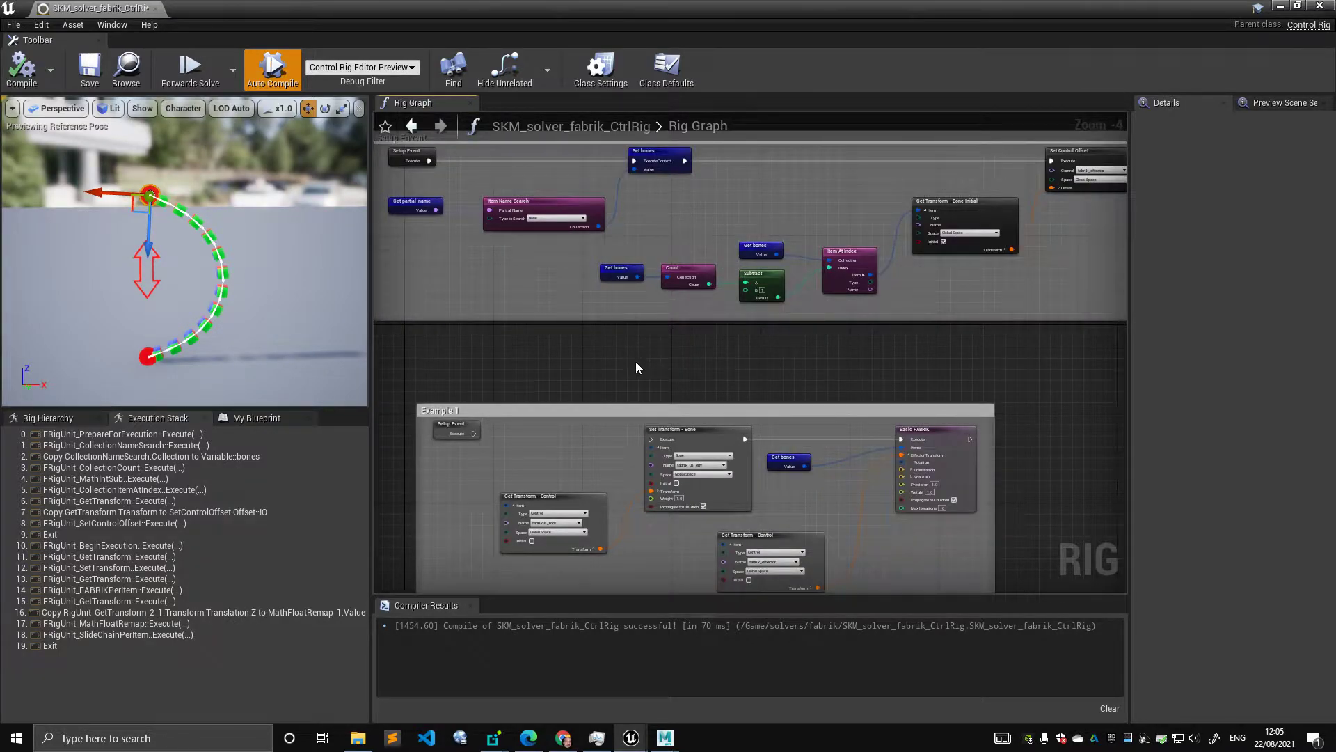
# Step: Examine the Example 1 group from its Setup Event node through Set Transform - Bone to Basic FABRIK
pyautogui.moveTo(596, 374); pyautogui.dragTo(615, 339, button='right')
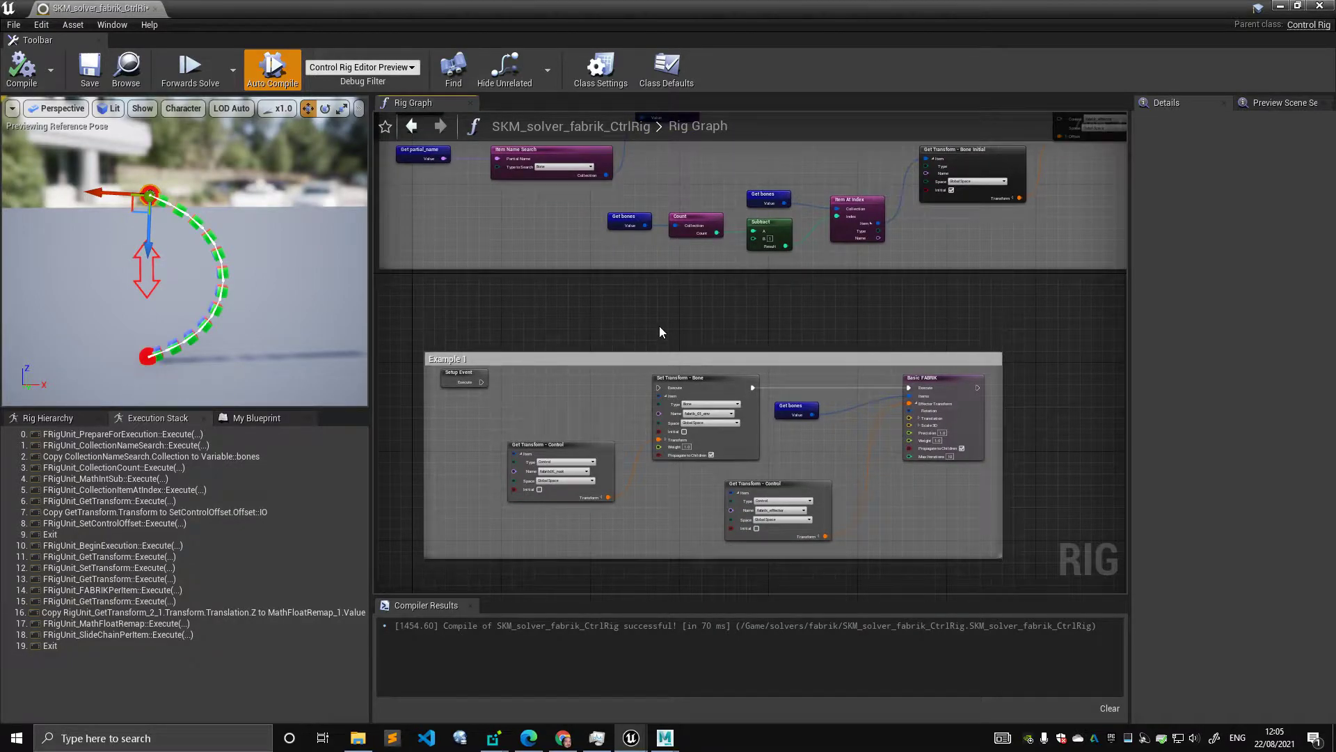
pyautogui.moveTo(667, 341); pyautogui.dragTo(670, 311, button='right')
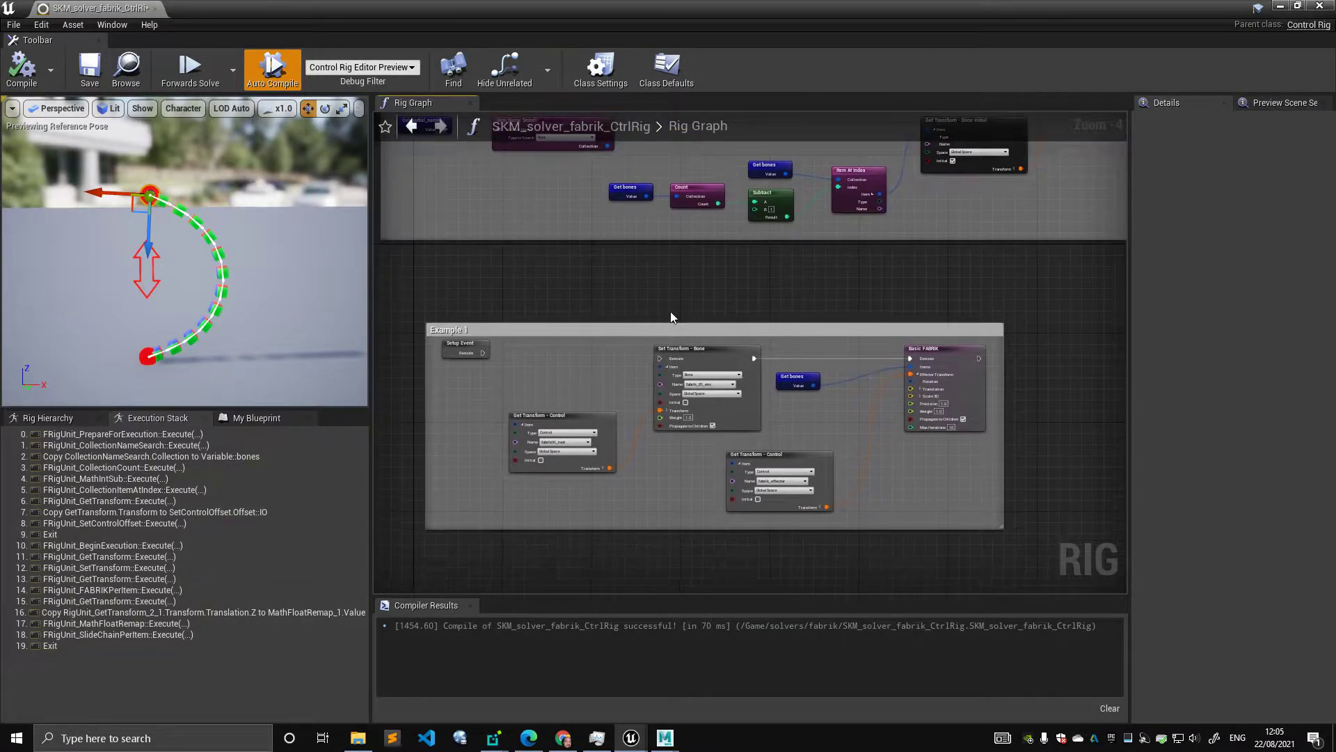
pyautogui.scroll(-2, 594, 332)
pyautogui.scroll(2, 604, 335)
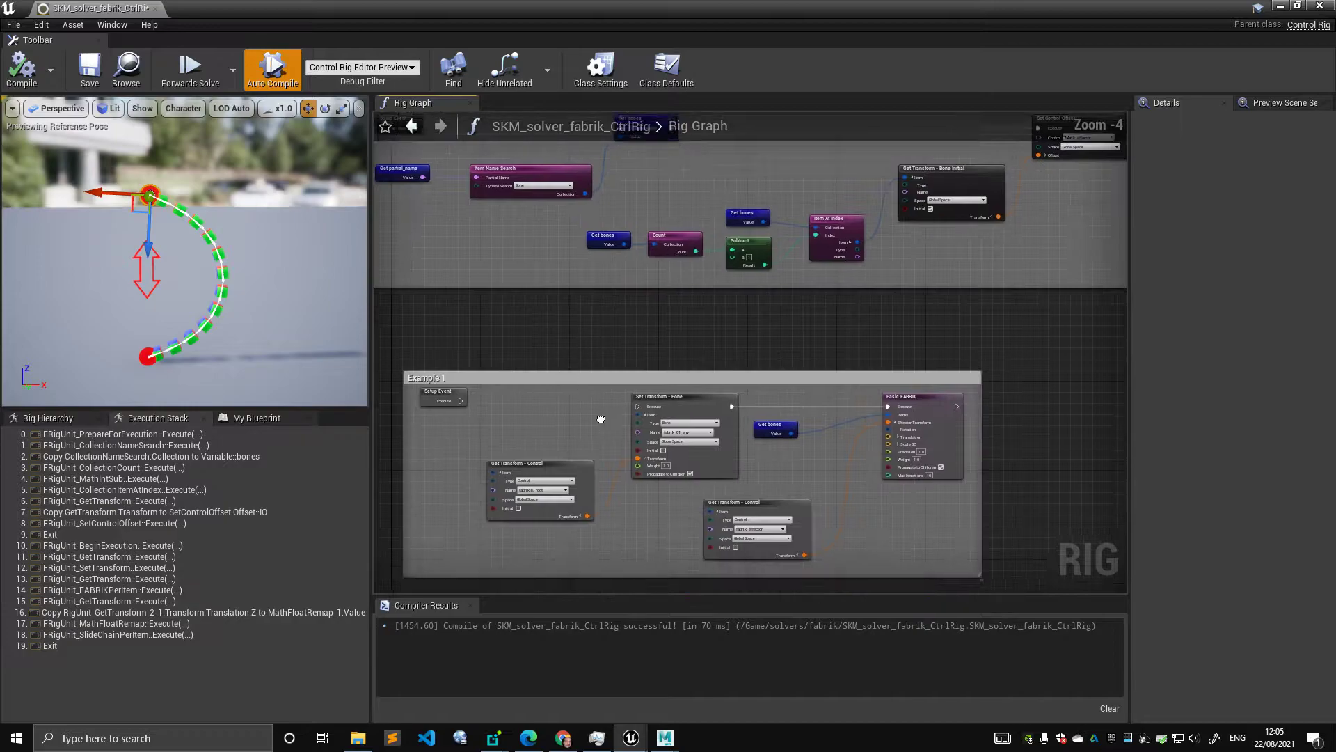
pyautogui.moveTo(573, 352); pyautogui.dragTo(578, 300, button='right')
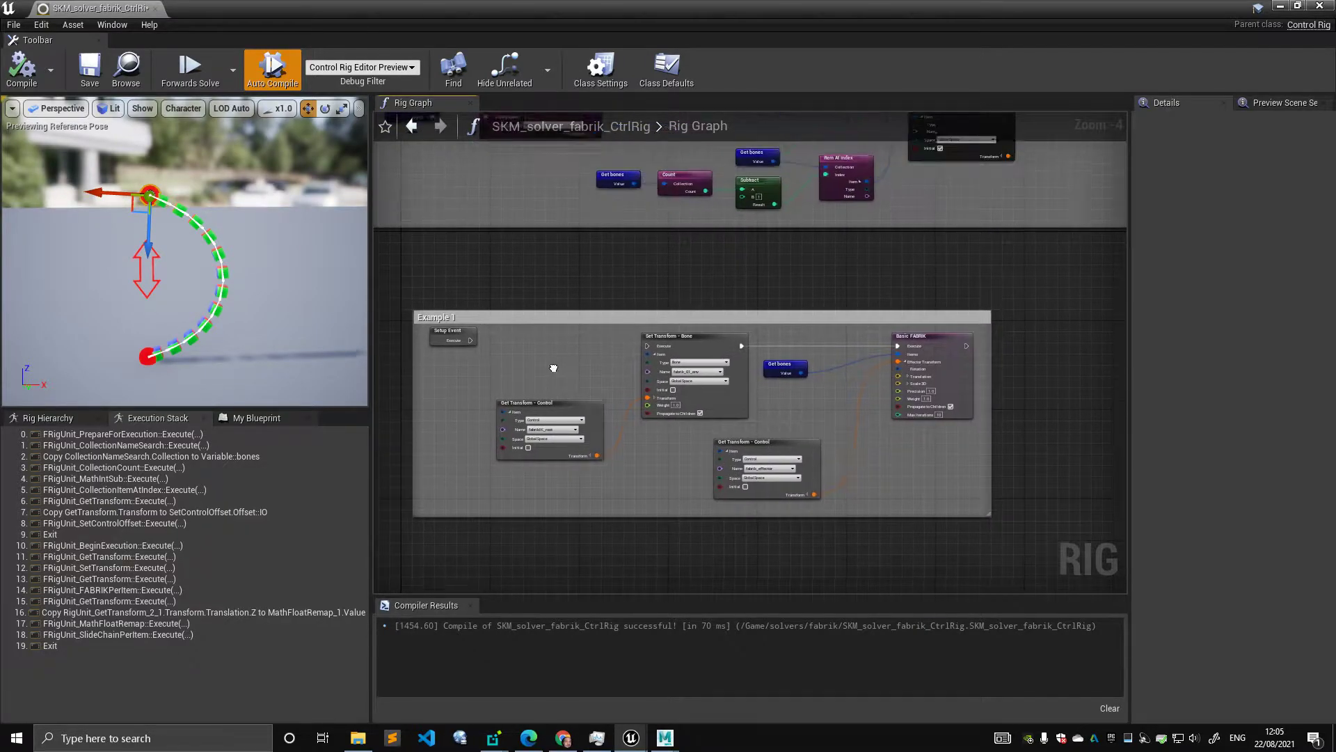
pyautogui.moveTo(553, 368); pyautogui.dragTo(621, 277, button='right')
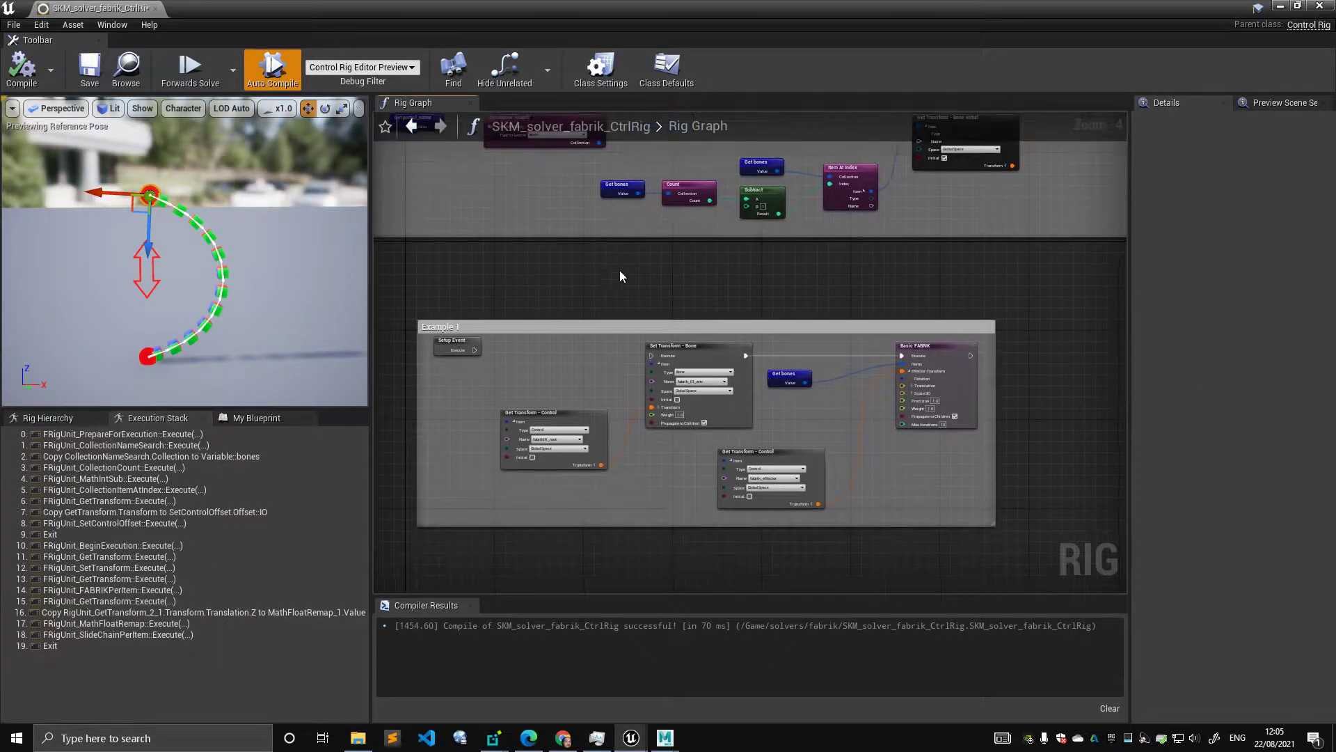
pyautogui.scroll(1, 658, 300)
pyautogui.moveTo(721, 353); pyautogui.dragTo(776, 281, button='right')
pyautogui.scroll(-1, 608, 337)
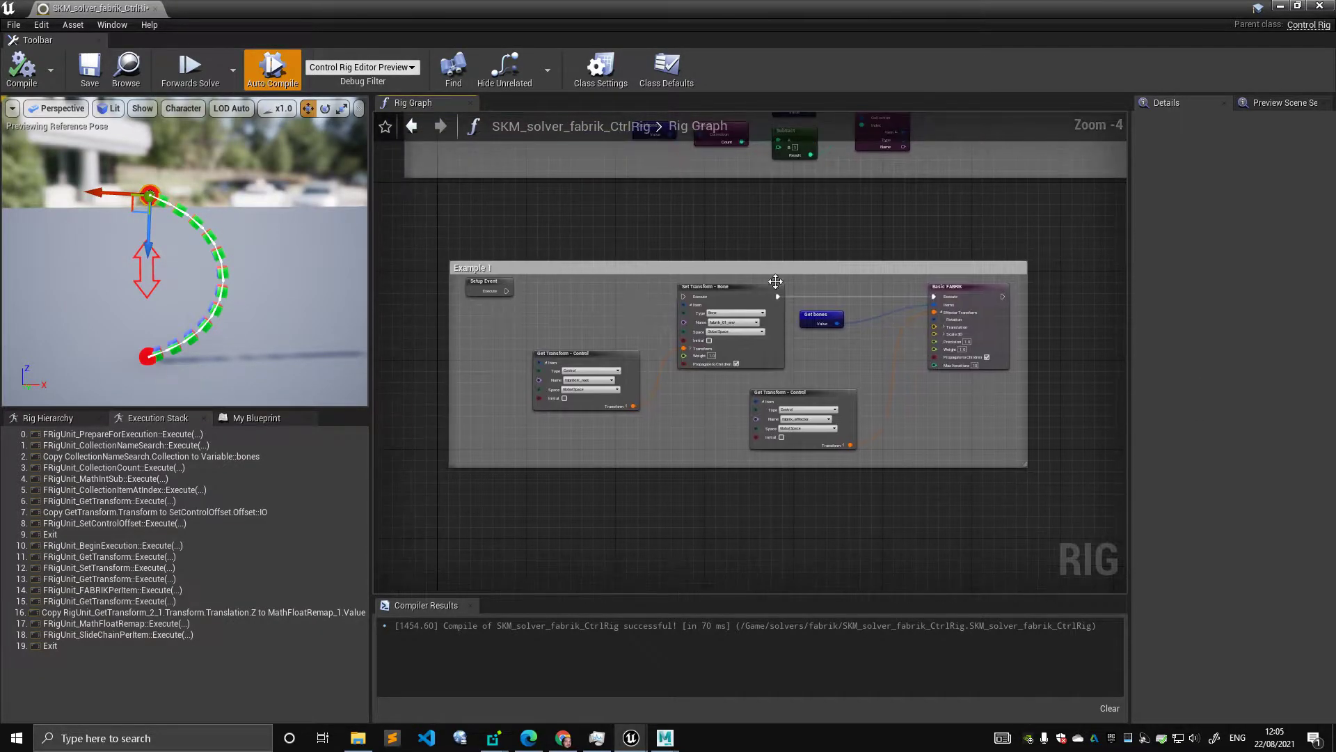
pyautogui.moveTo(551, 295); pyautogui.dragTo(505, 296, button='right')
pyautogui.scroll(1, 583, 336)
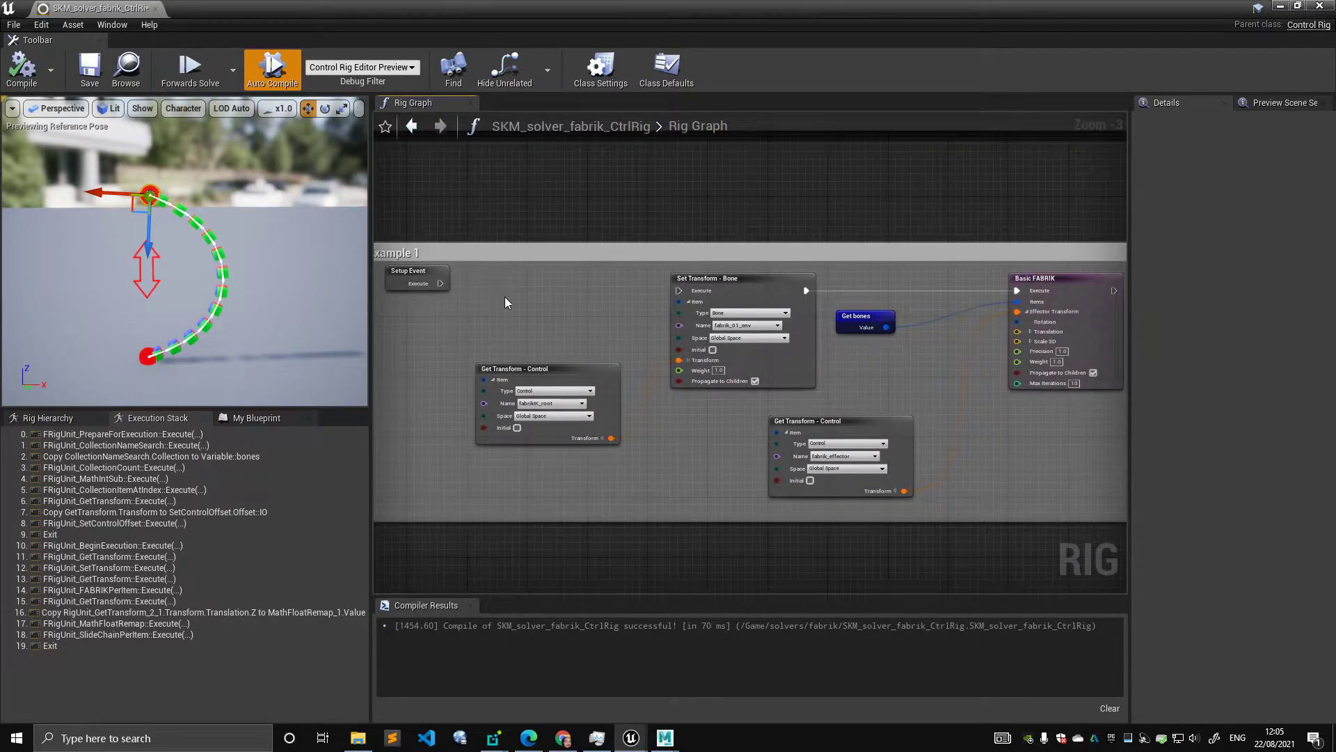
# Step: Replace the Setup Event node in the Example 1 group with a Forwards Solve event
pyautogui.moveTo(471, 265); pyautogui.dragTo(547, 324, button='right')
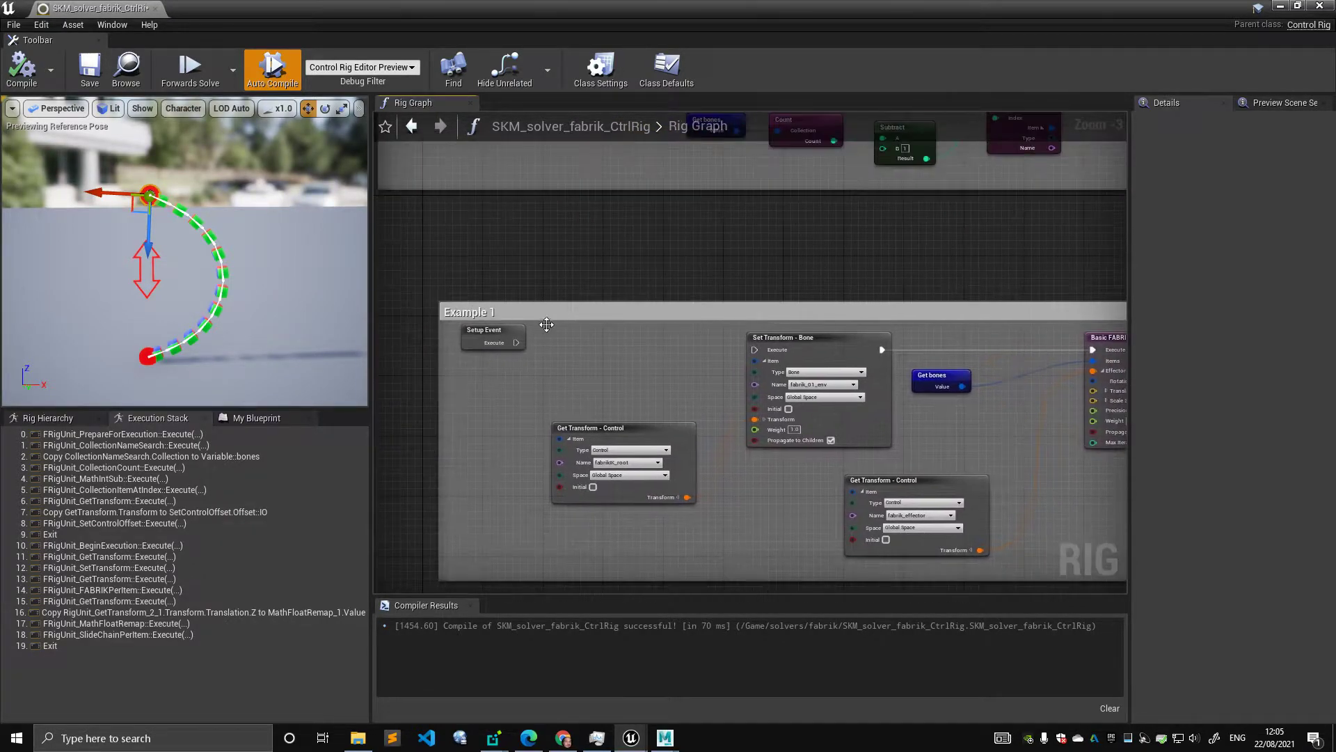
pyautogui.click(497, 339)
pyautogui.click(590, 320)
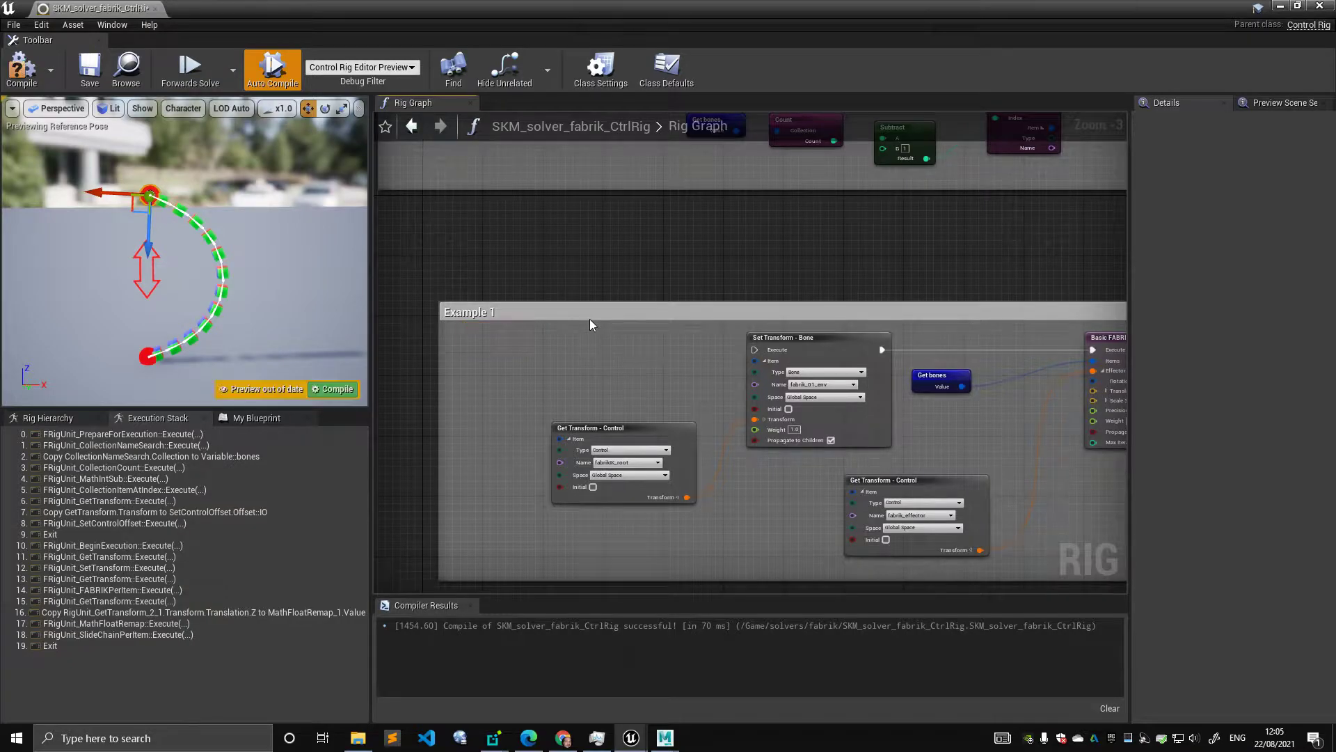
pyautogui.rightClick(548, 374)
pyautogui.write('for')
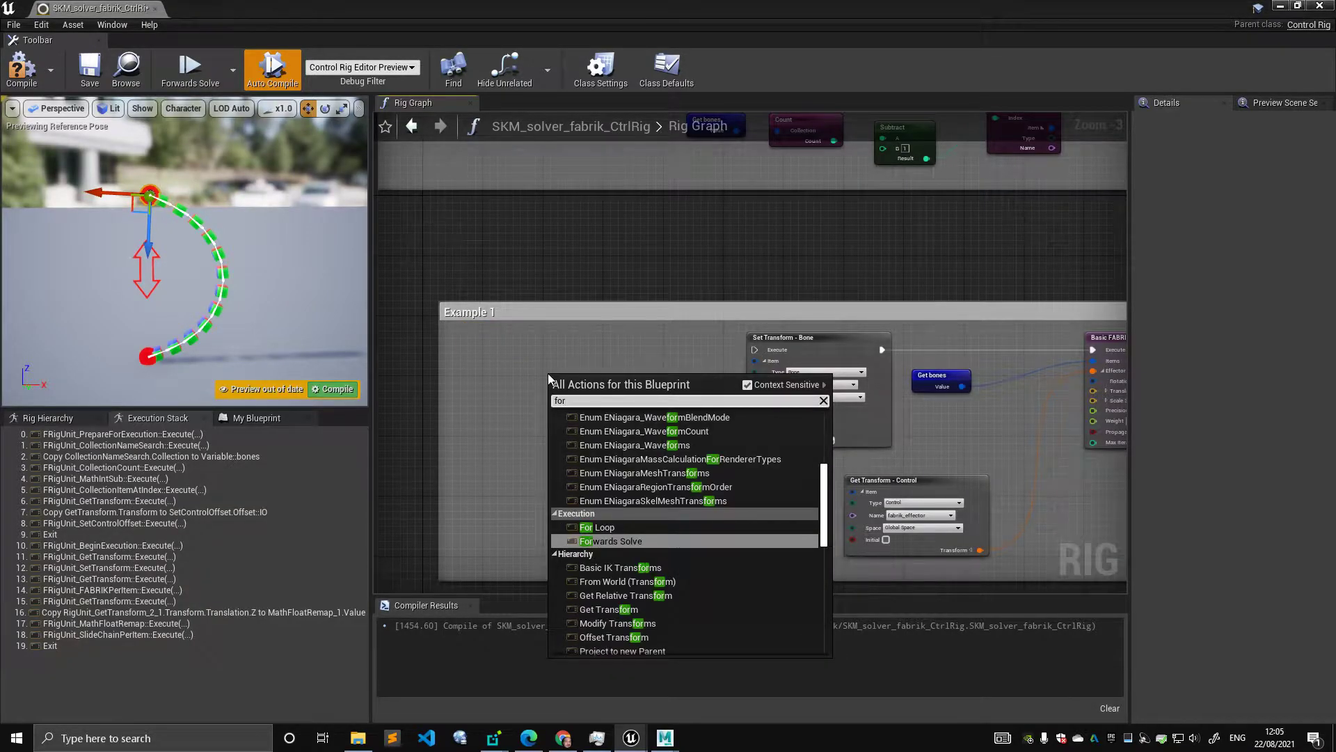
pyautogui.press('Return')
# Step: Connect Forwards Solve to the Execute input of Set Transform - Bone, position the event inside the Example 1 group, and compile the rig
pyautogui.moveTo(578, 381); pyautogui.dragTo(755, 350)
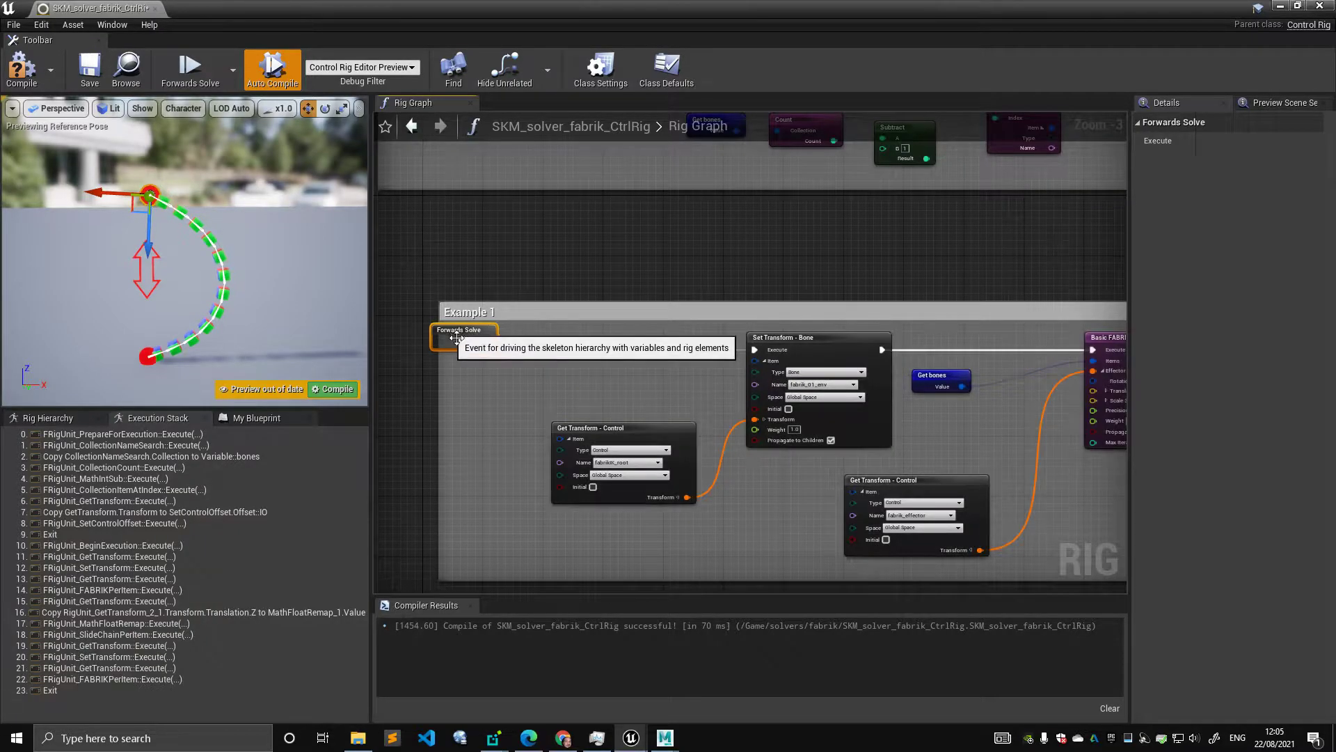
pyautogui.moveTo(455, 338); pyautogui.dragTo(516, 338)
pyautogui.click(22, 69)
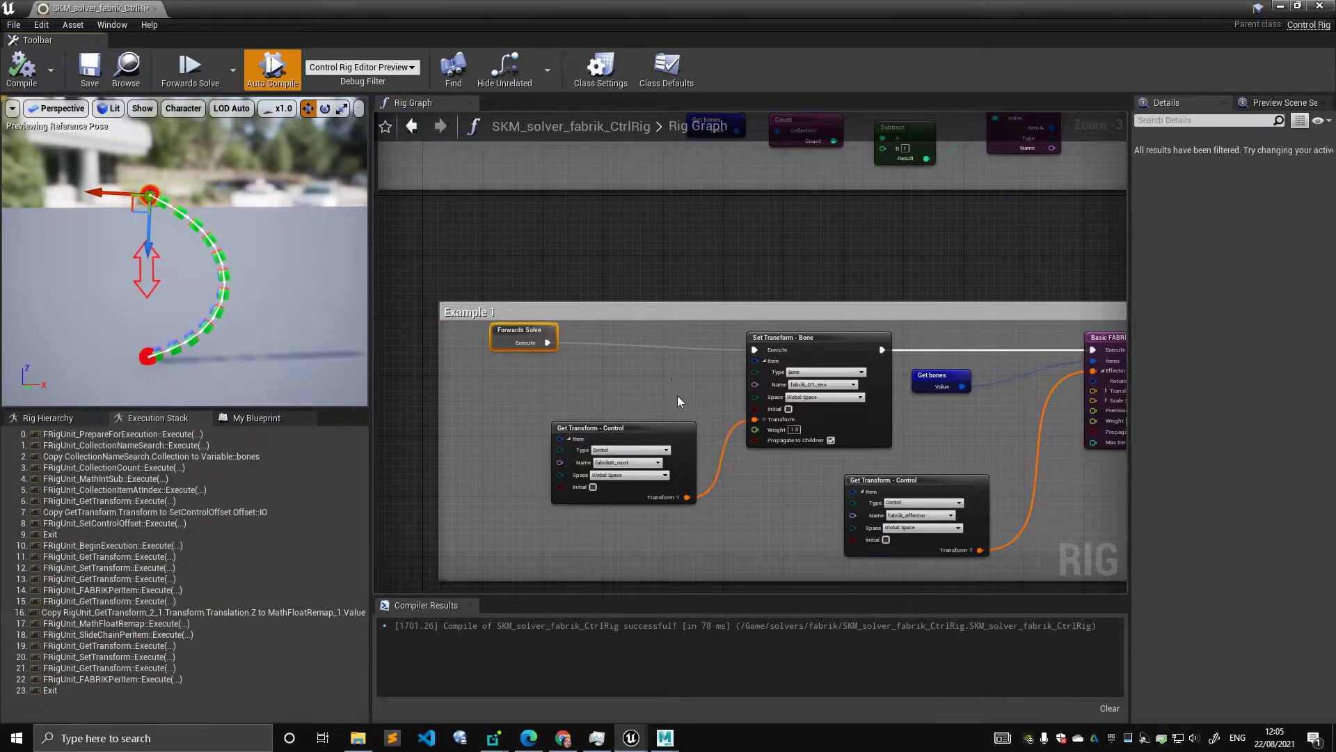
# Step: Inspect the Get Transform - Control node reading fabrikIK_root and select that control in the rig hierarchy
pyautogui.moveTo(678, 395); pyautogui.dragTo(607, 326, button='right')
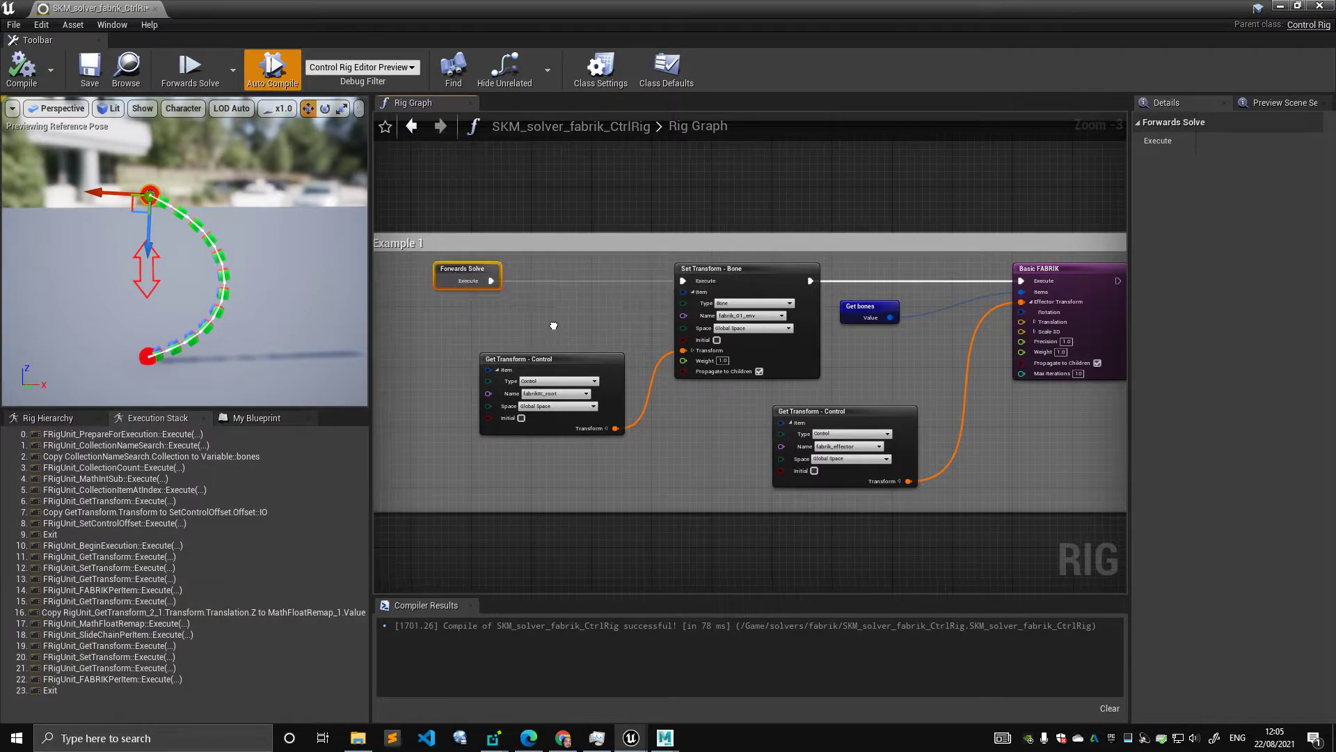
pyautogui.scroll(1, 531, 343)
pyautogui.click(531, 343)
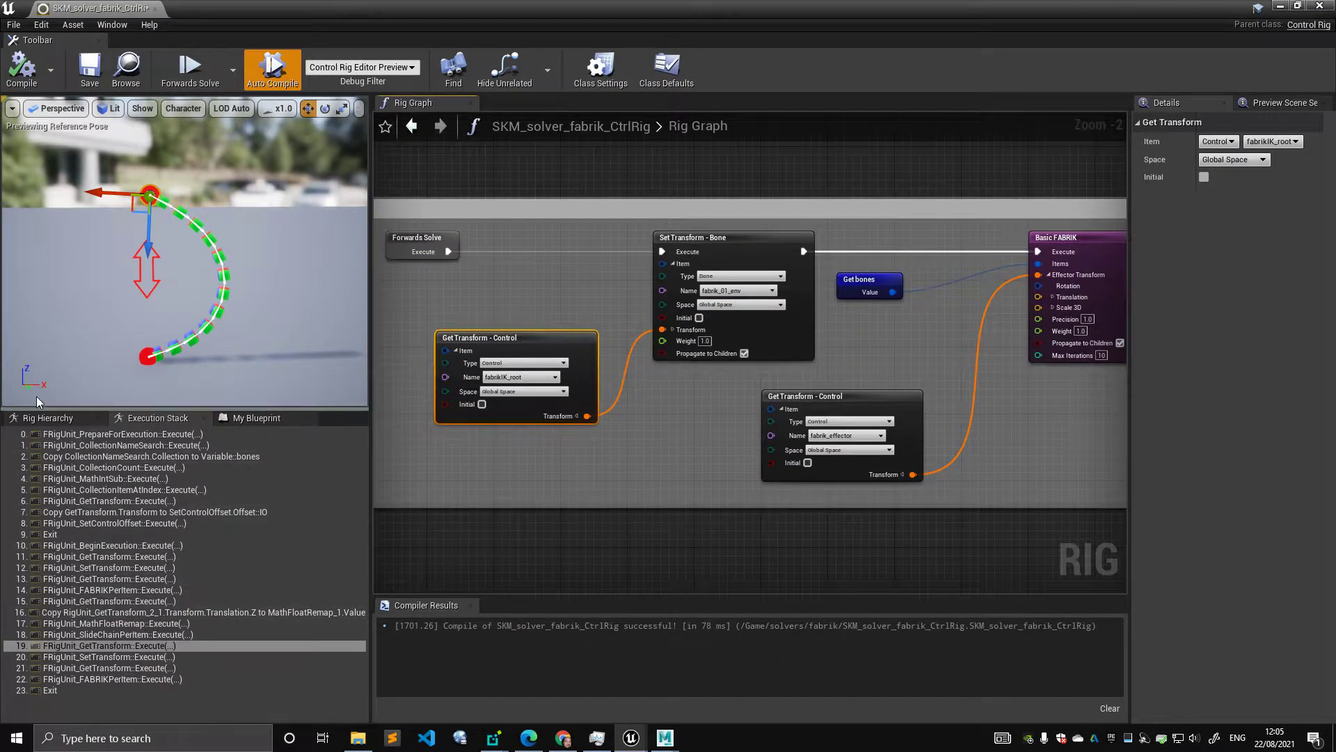
pyautogui.click(46, 418)
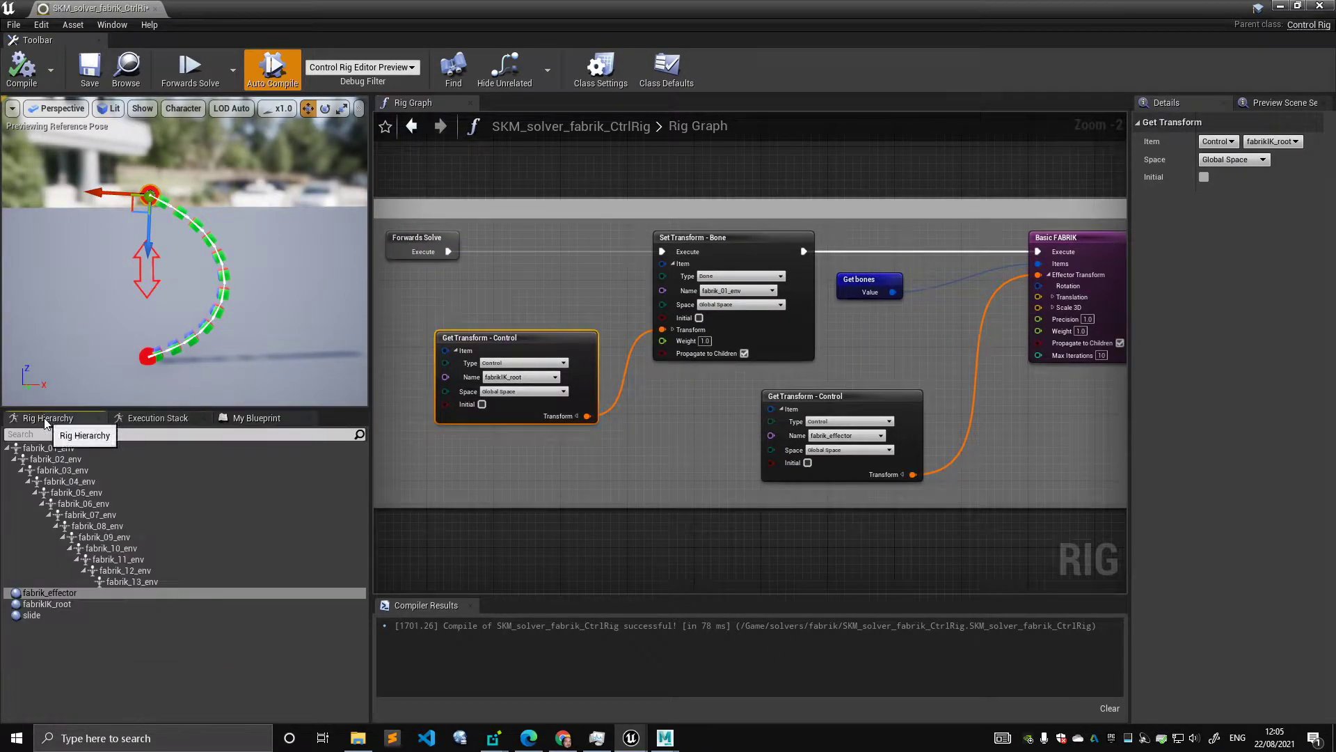
pyautogui.click(78, 615)
pyautogui.click(78, 604)
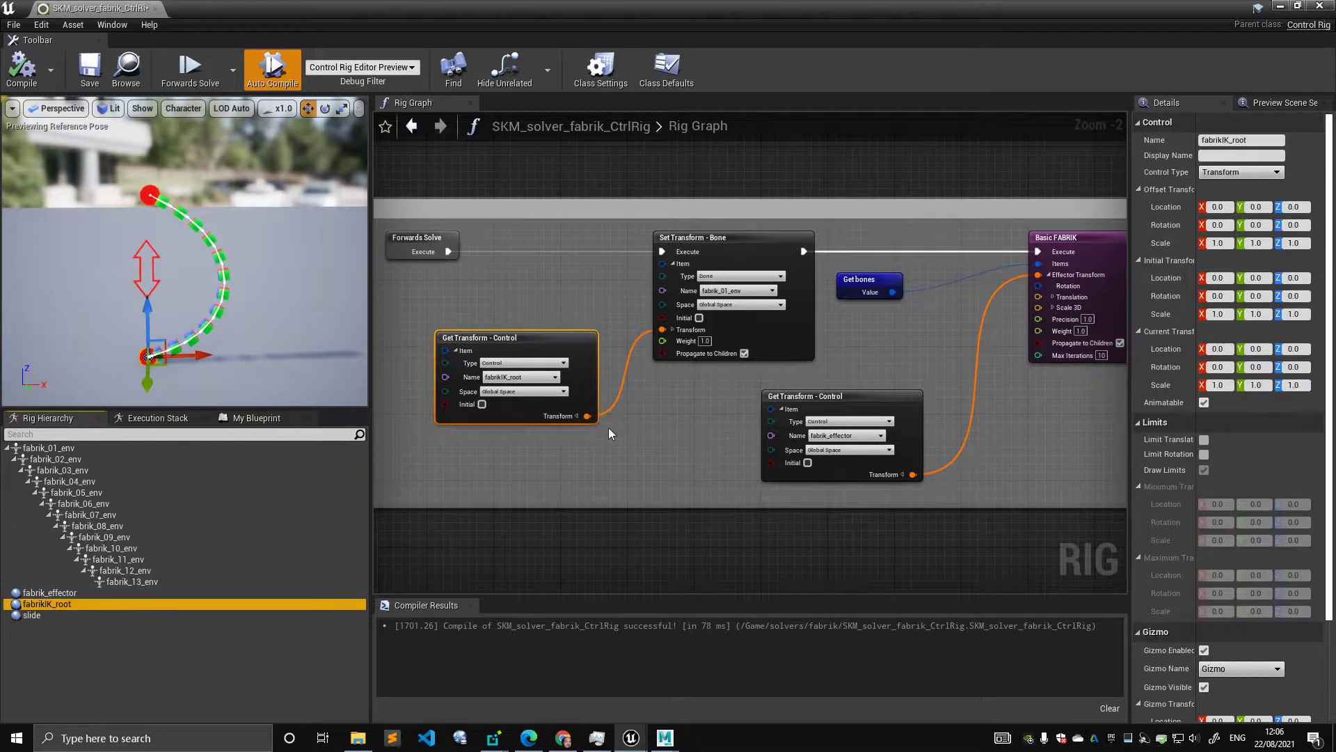
# Step: Inspect how the Set Transform - Bone node applies the root control's transform to fabrik_01_env
pyautogui.moveTo(609, 427); pyautogui.dragTo(545, 445, button='right')
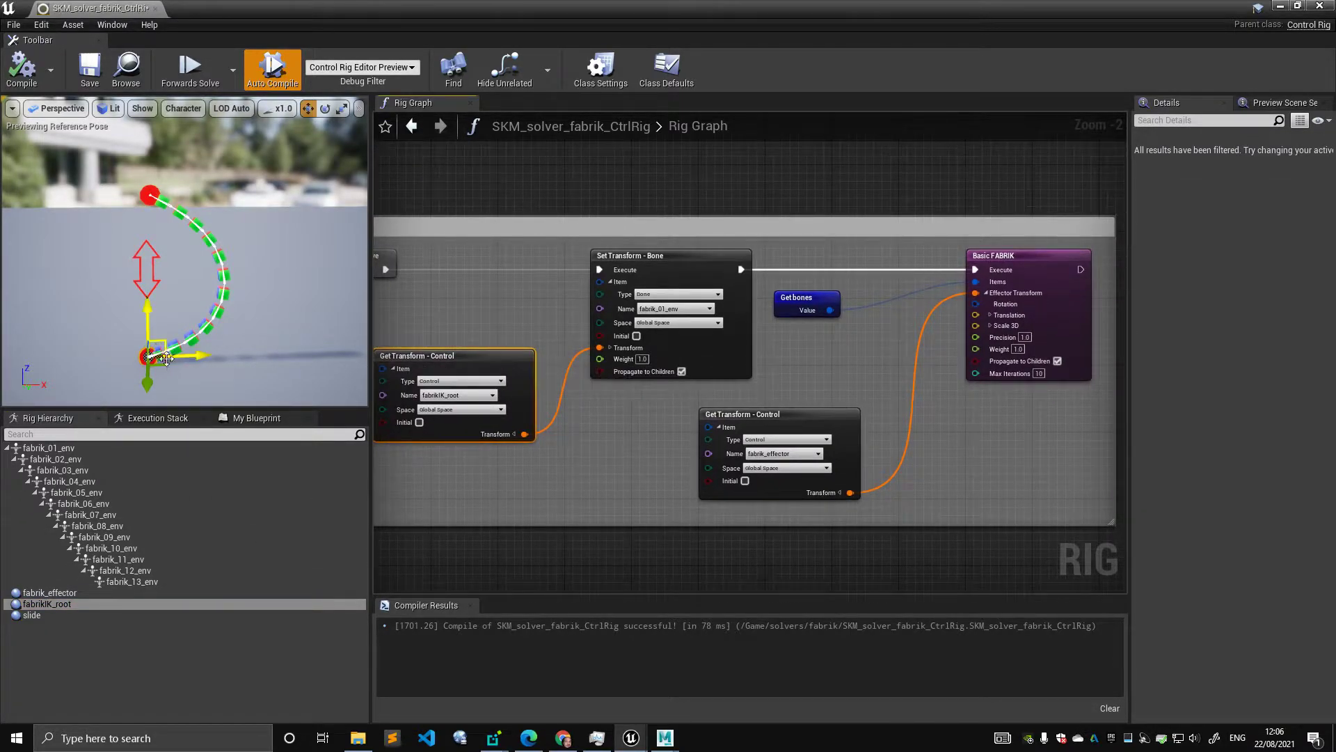
pyautogui.click(645, 265)
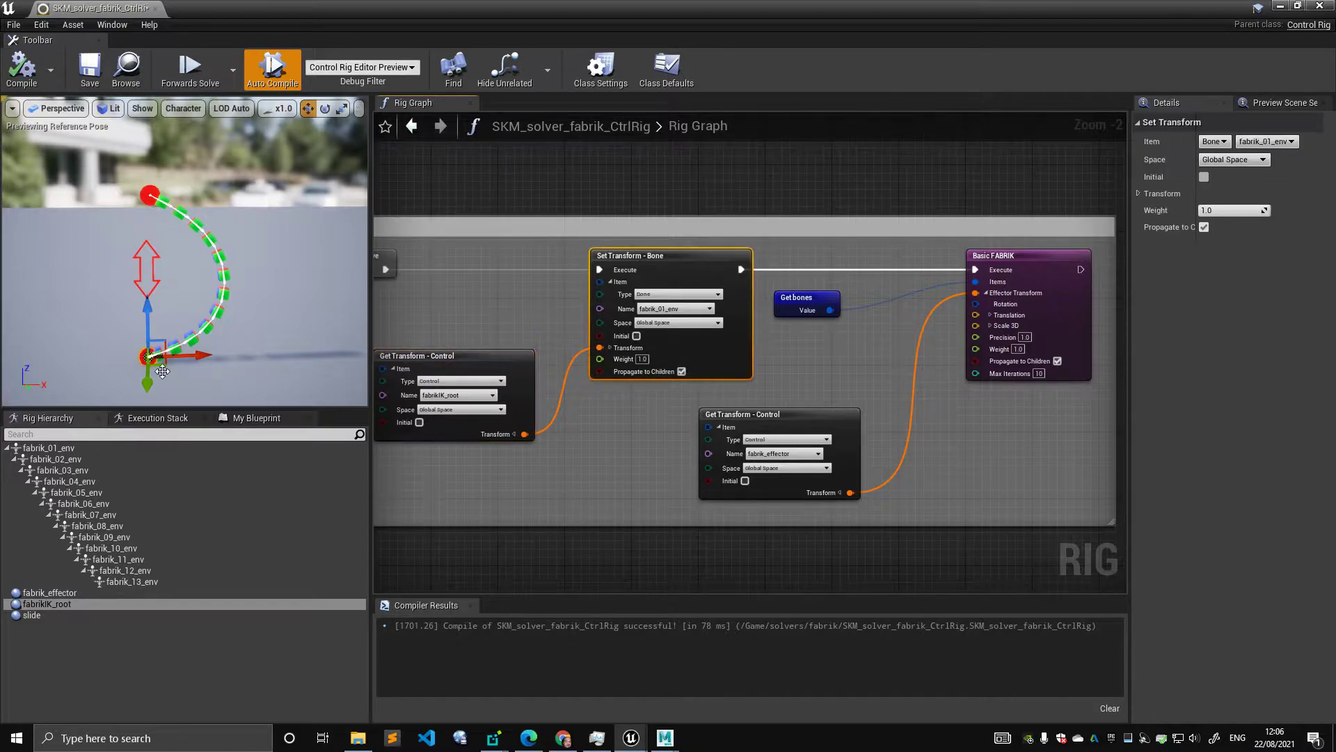
pyautogui.moveTo(665, 311)
pyautogui.mouseDown(button='right')
pyautogui.moveTo(619, 303)
pyautogui.moveTo(681, 323)
pyautogui.mouseUp(button='right')
pyautogui.scroll(2, 580, 325)
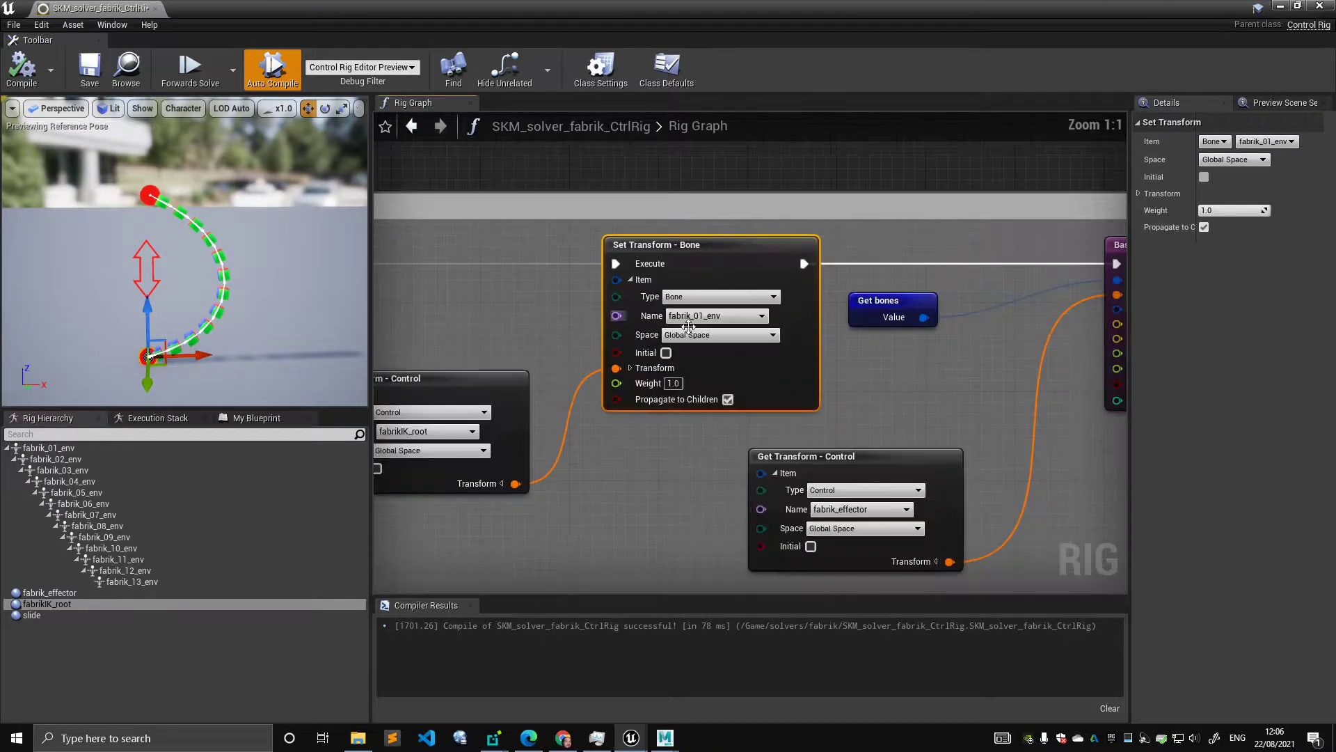
pyautogui.moveTo(493, 315); pyautogui.dragTo(464, 310, button='right')
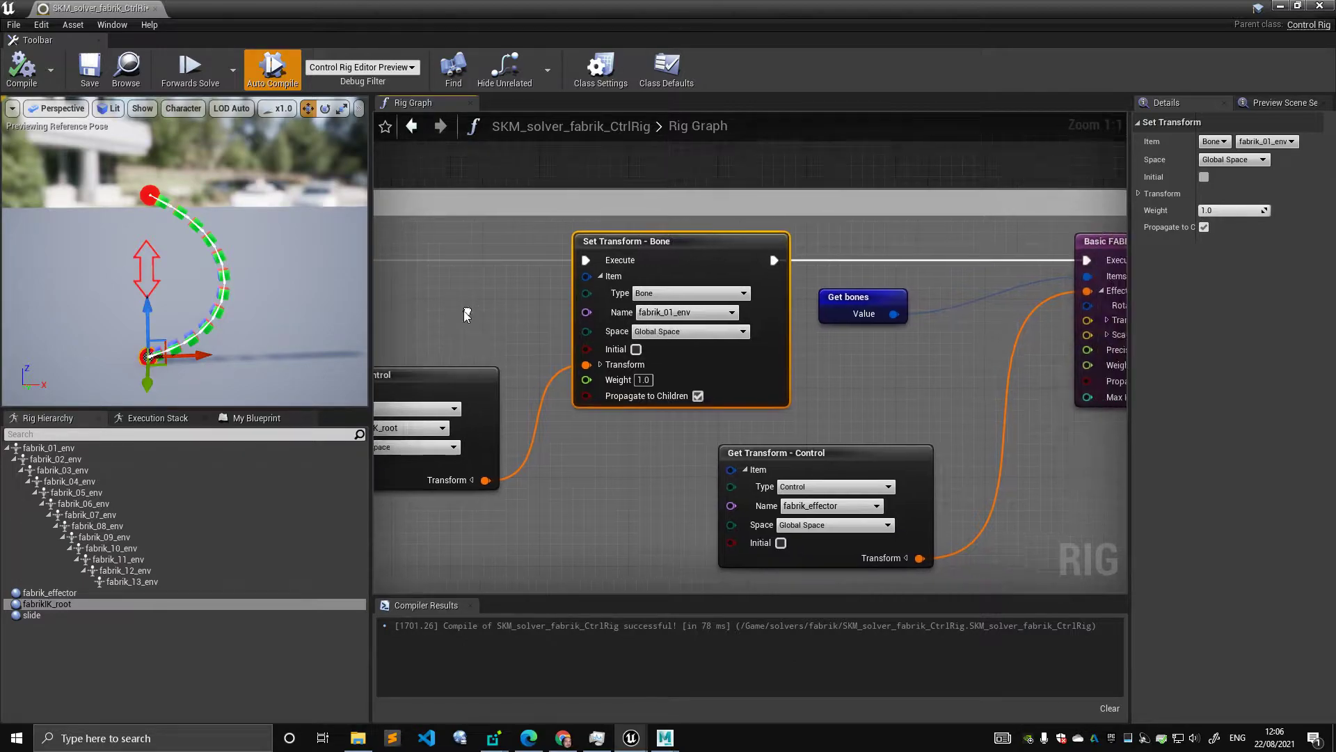
# Step: Check the fabrik_effector Get Transform node and trace Get bones back to the Set bones node in the setup event
pyautogui.scroll(-2, 465, 310)
pyautogui.moveTo(622, 310); pyautogui.dragTo(541, 319, button='right')
pyautogui.click(693, 422)
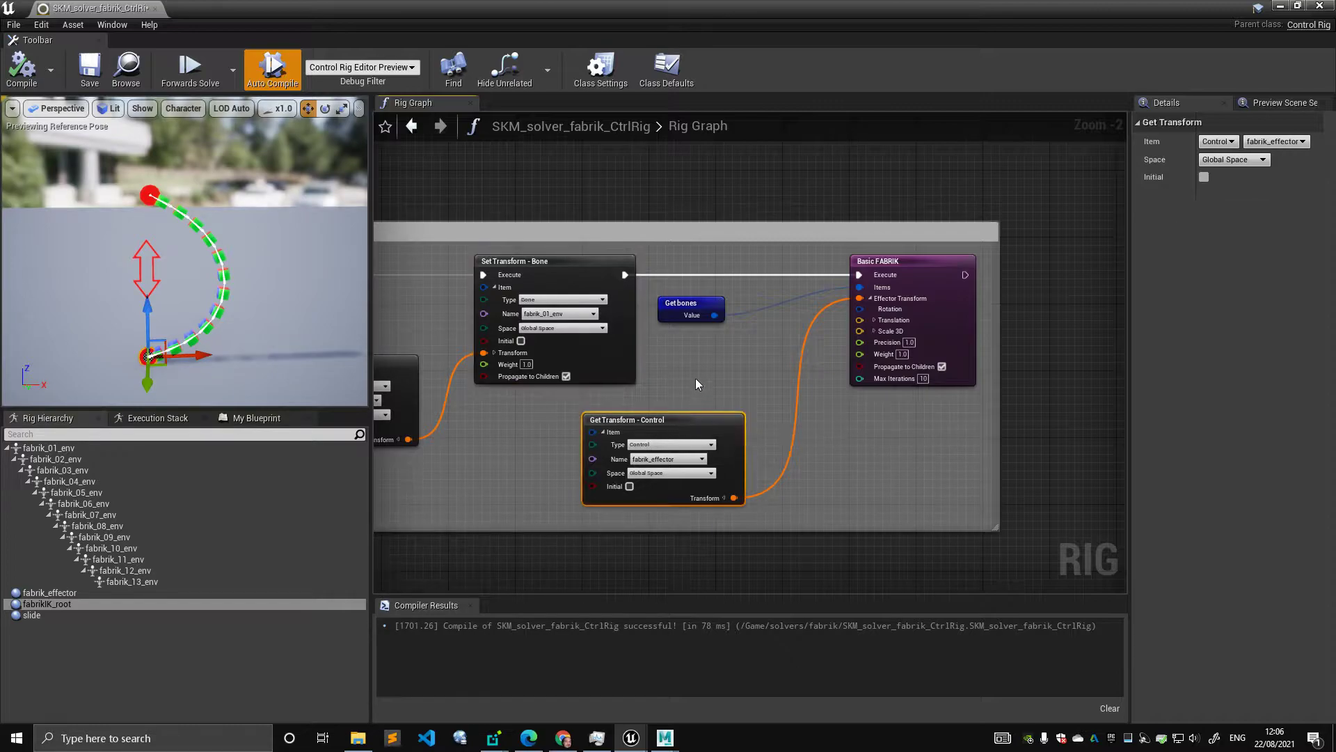
pyautogui.moveTo(707, 332); pyautogui.dragTo(749, 412, button='right')
pyautogui.click(630, 315)
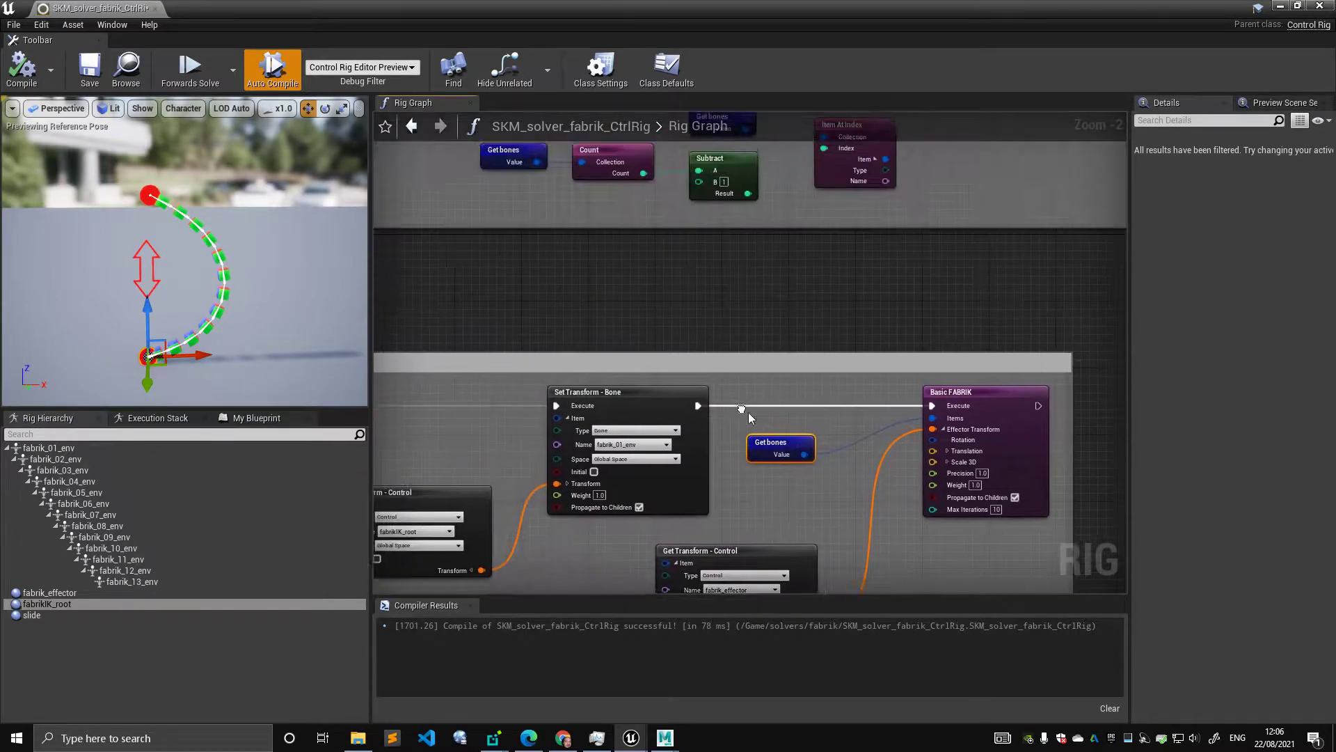
pyautogui.scroll(-4, 749, 412)
pyautogui.scroll(3, 591, 320)
pyautogui.scroll(-2, 640, 334)
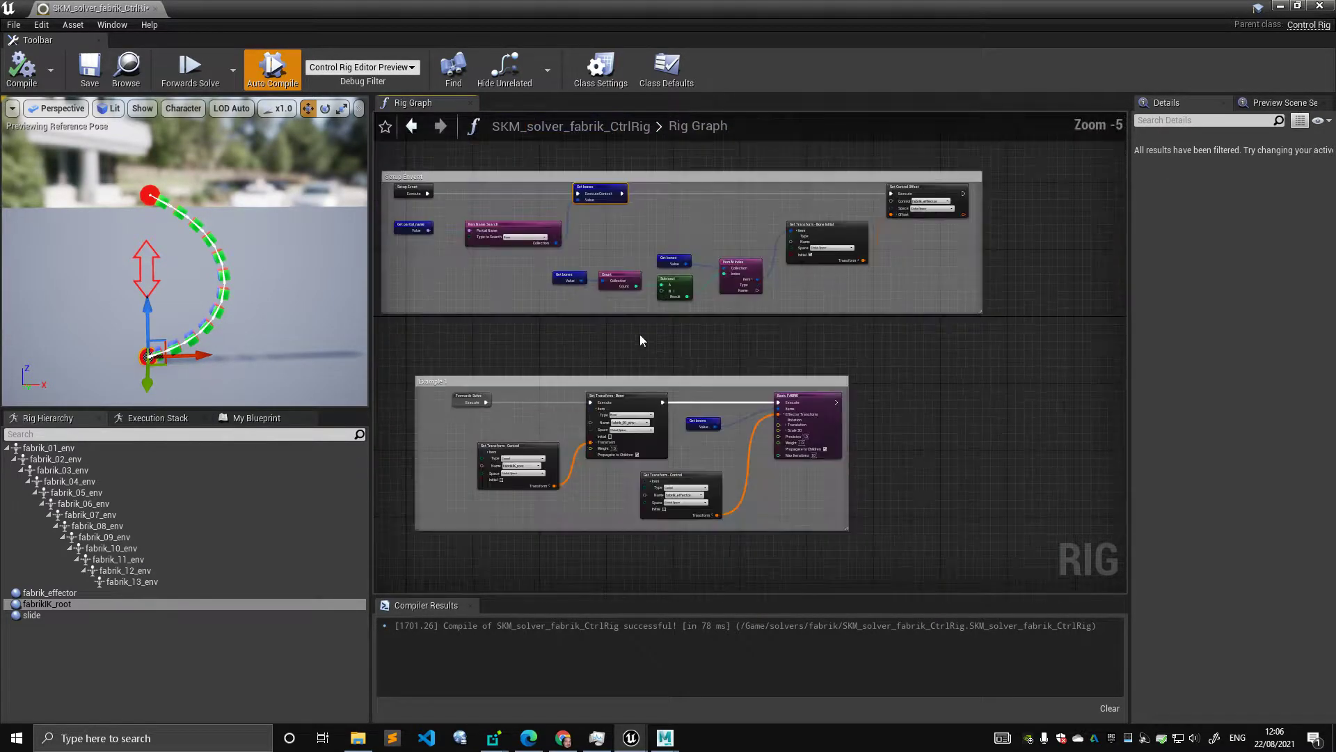
# Step: Inspect the Basic FABRIK node and the fabrik_effector Get Transform - Control node feeding its Effector Transform
pyautogui.scroll(5, 682, 344)
pyautogui.click(901, 221)
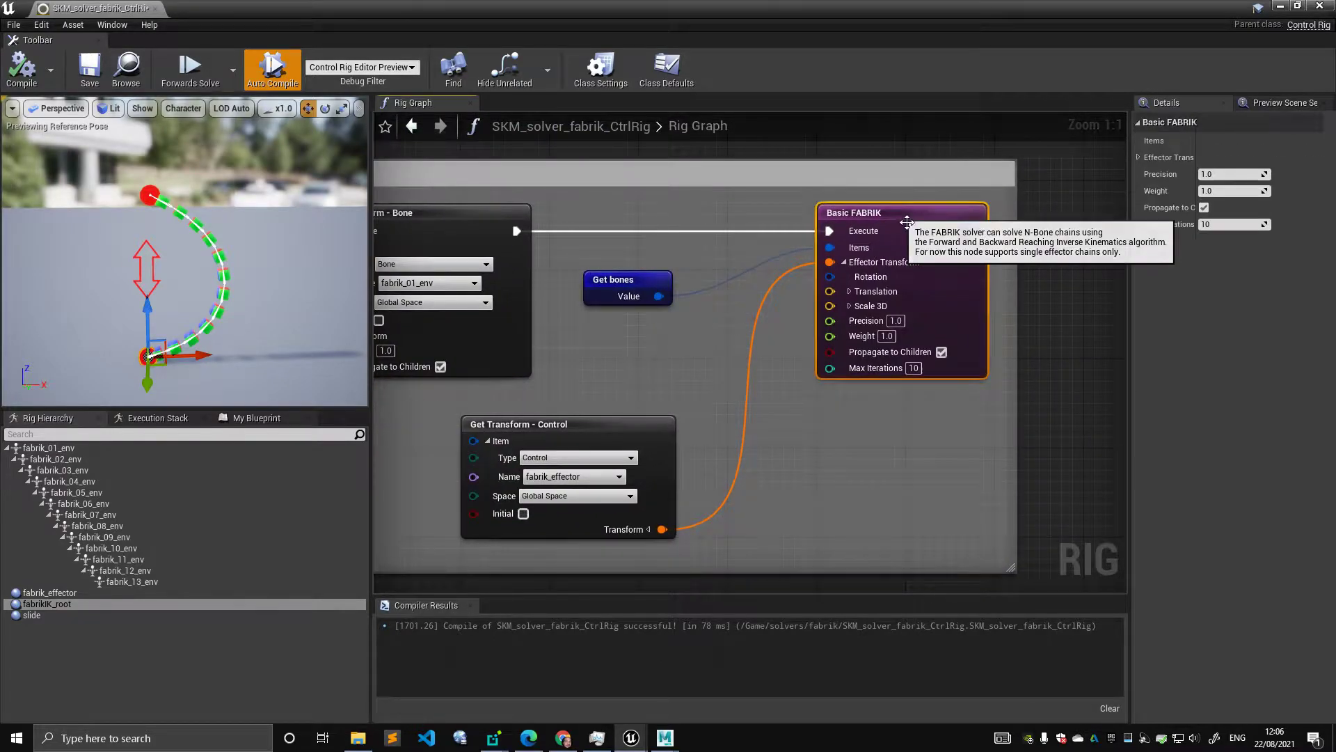
pyautogui.moveTo(802, 320); pyautogui.dragTo(857, 288, button='right')
pyautogui.click(630, 400)
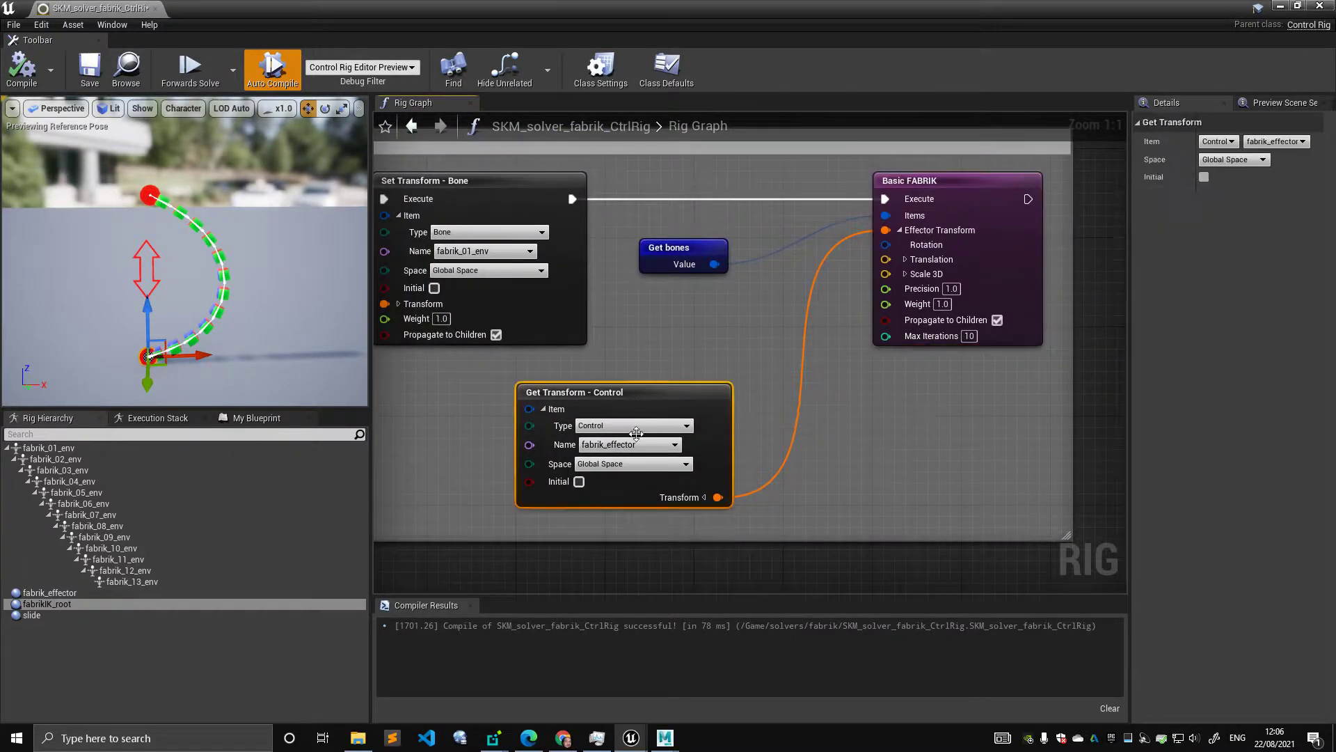
# Step: Select the fabrik_effector control and move it around in the preview to test how the FABRIK chain bends
pyautogui.click(144, 192)
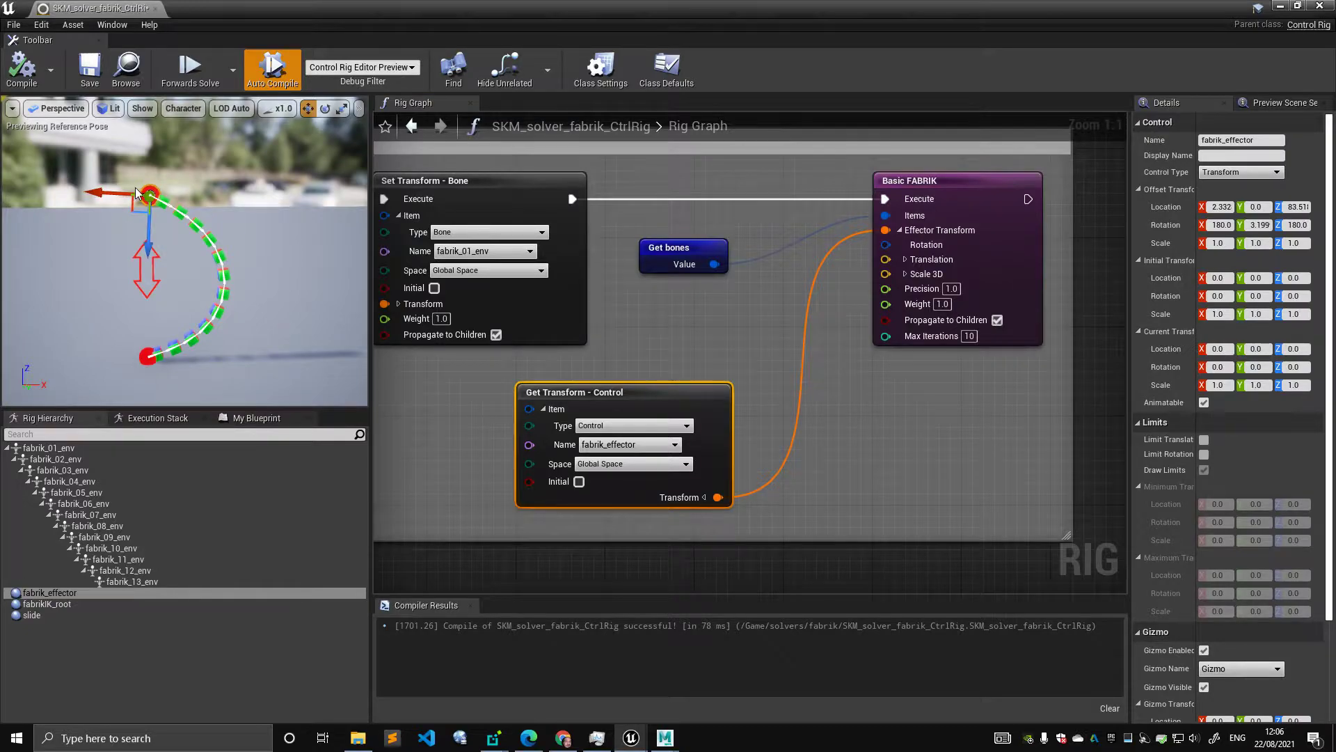
pyautogui.moveTo(554, 332); pyautogui.dragTo(644, 306, button='right')
pyautogui.scroll(-1, 754, 351)
pyautogui.moveTo(754, 351); pyautogui.dragTo(650, 385, button='right')
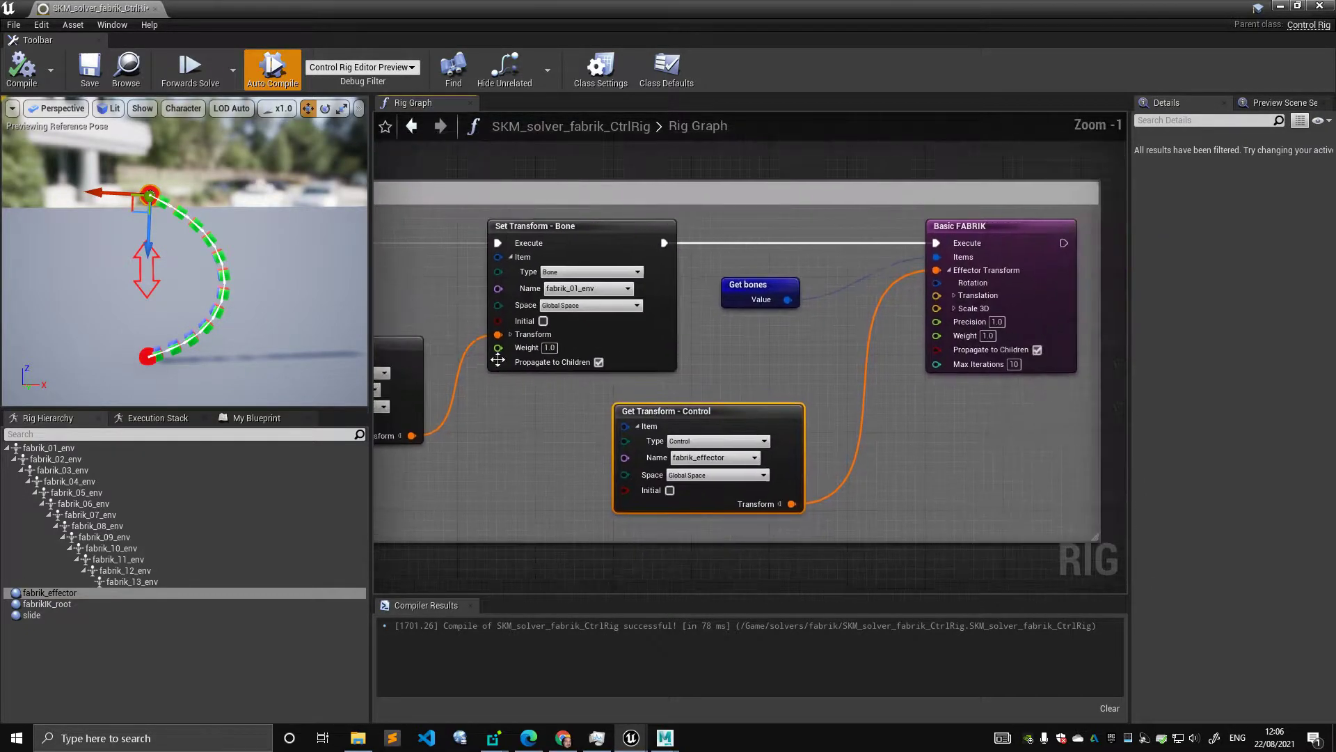
pyautogui.moveTo(139, 210); pyautogui.dragTo(155, 270)
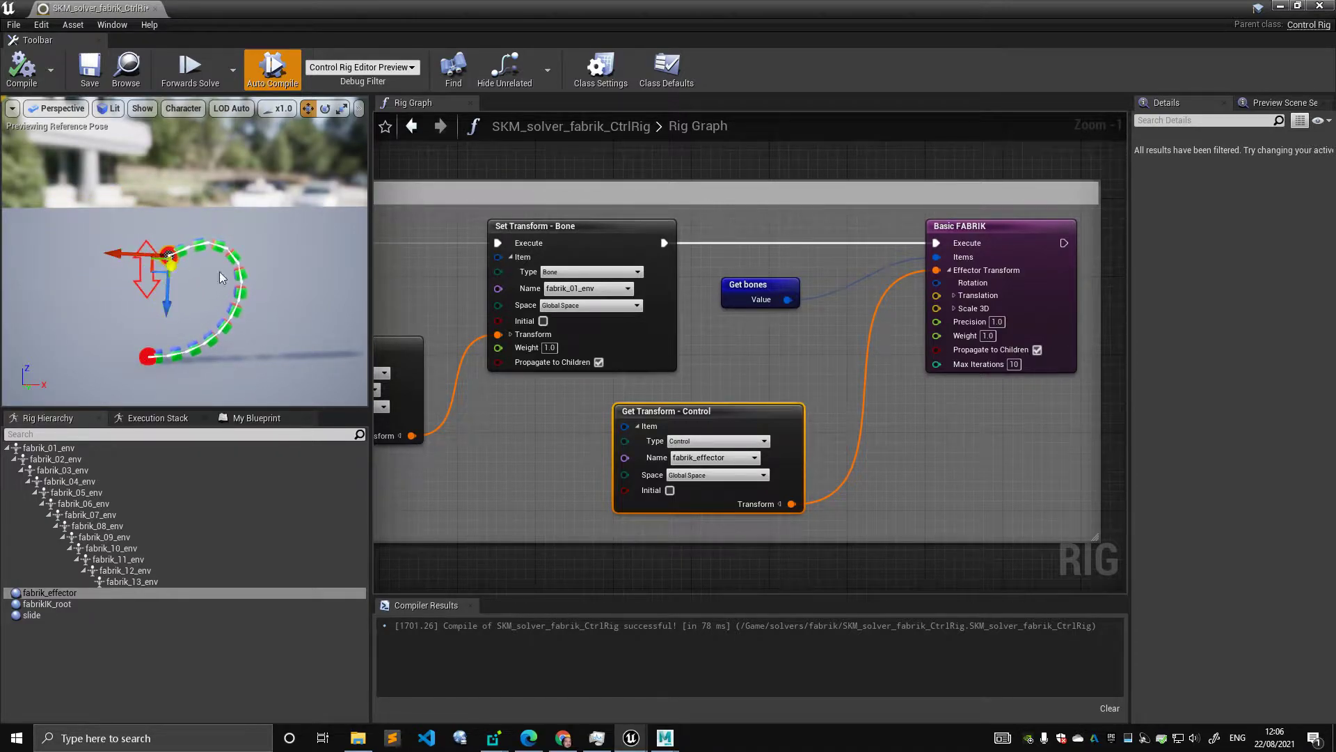
pyautogui.scroll(4, 261, 274)
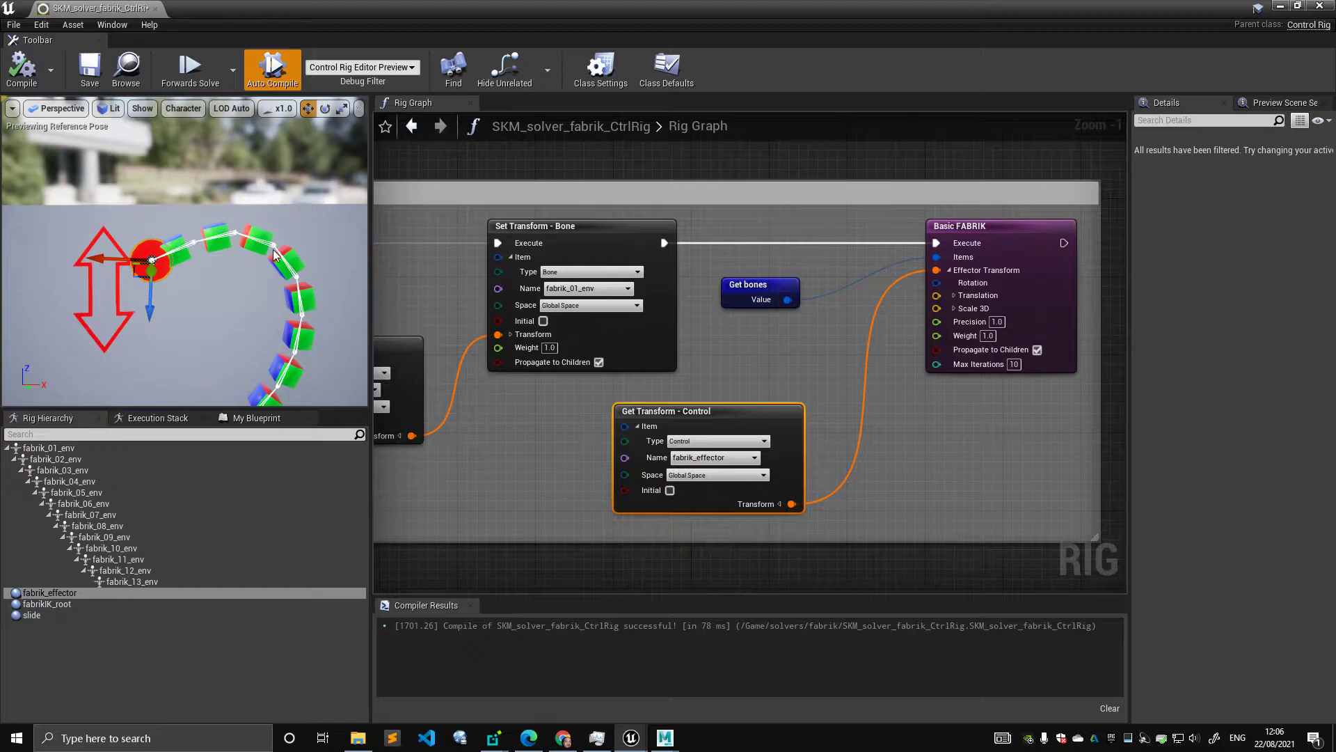
pyautogui.scroll(-3, 298, 281)
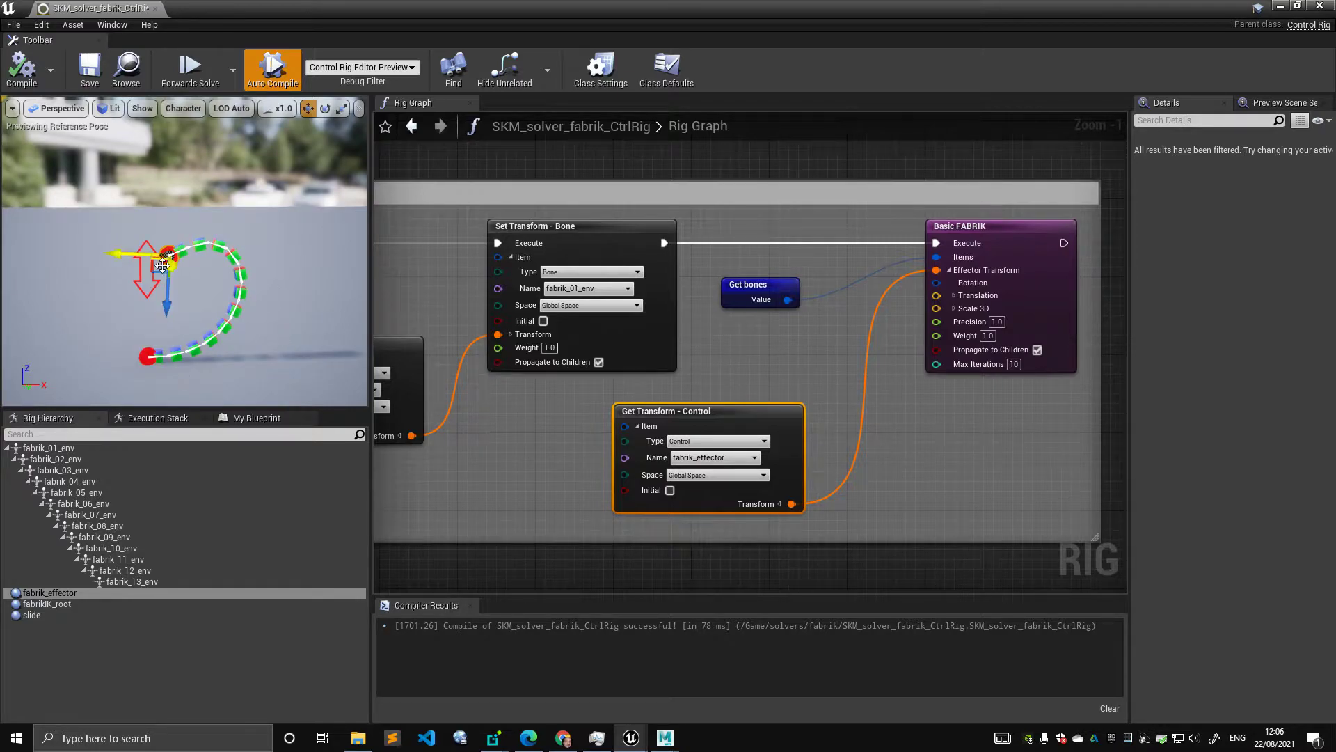
pyautogui.moveTo(164, 279); pyautogui.dragTo(188, 312)
pyautogui.keyDown('alt'); pyautogui.moveTo(105, 294); pyautogui.dragTo(201, 292, button='middle'); pyautogui.keyUp('alt')
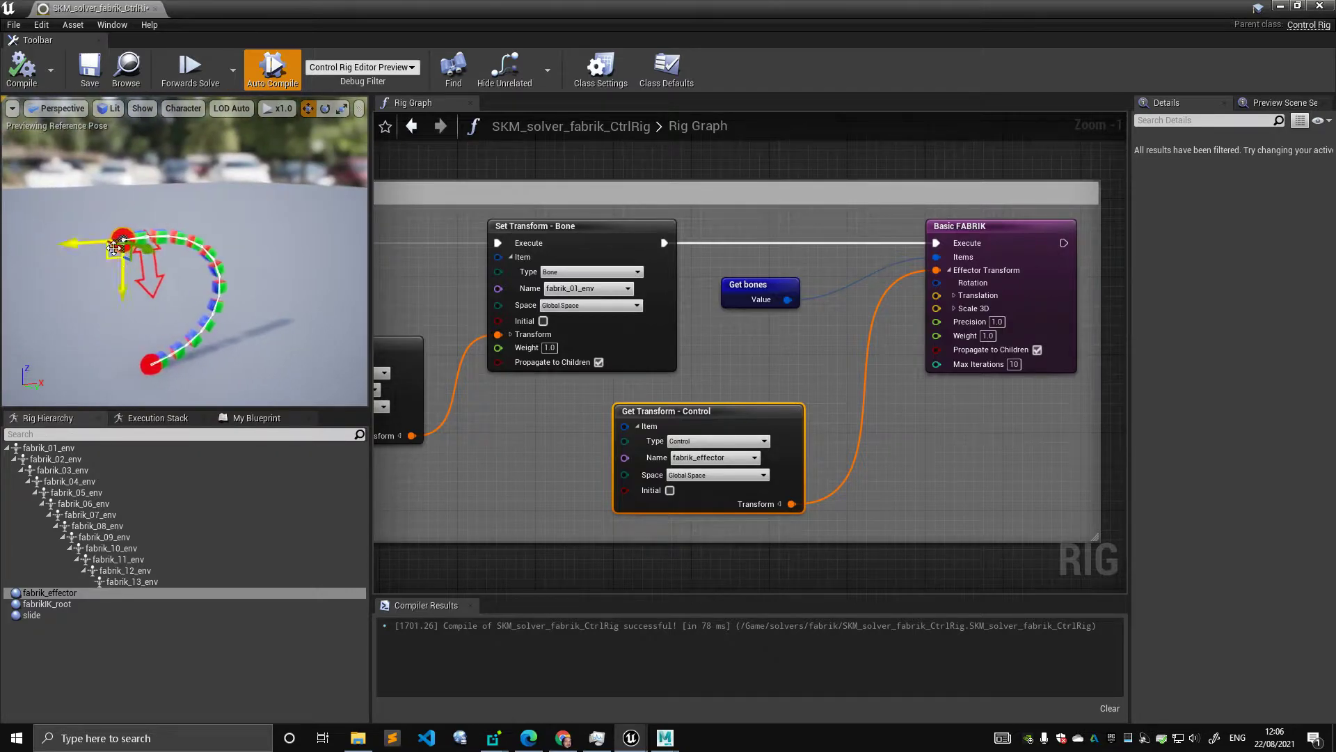
pyautogui.moveTo(142, 245); pyautogui.dragTo(156, 267)
# Step: Select the Basic FABRIK node and expand the Translation and Scale 3D components of its Effector Transform
pyautogui.moveTo(951, 312); pyautogui.dragTo(656, 295, button='right')
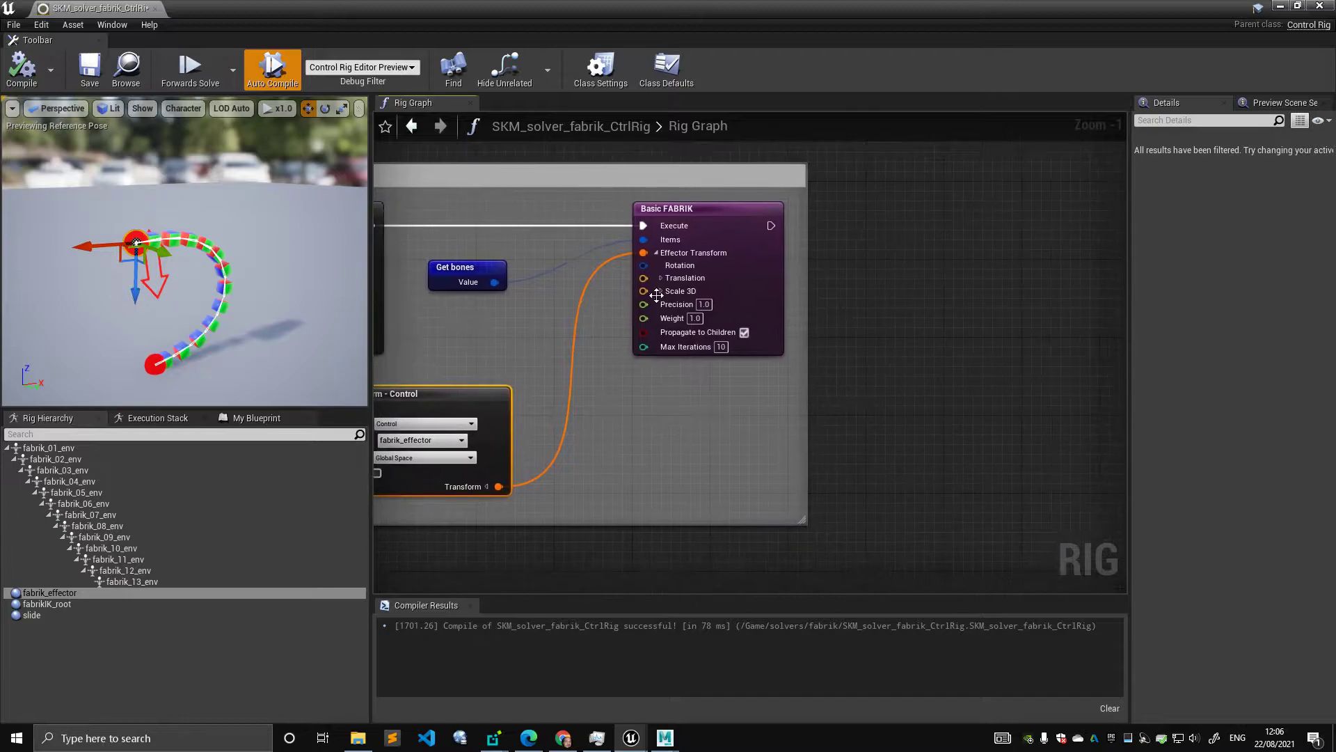
pyautogui.click(711, 244)
pyautogui.moveTo(543, 252); pyautogui.dragTo(453, 277, button='right')
pyautogui.scroll(1, 453, 277)
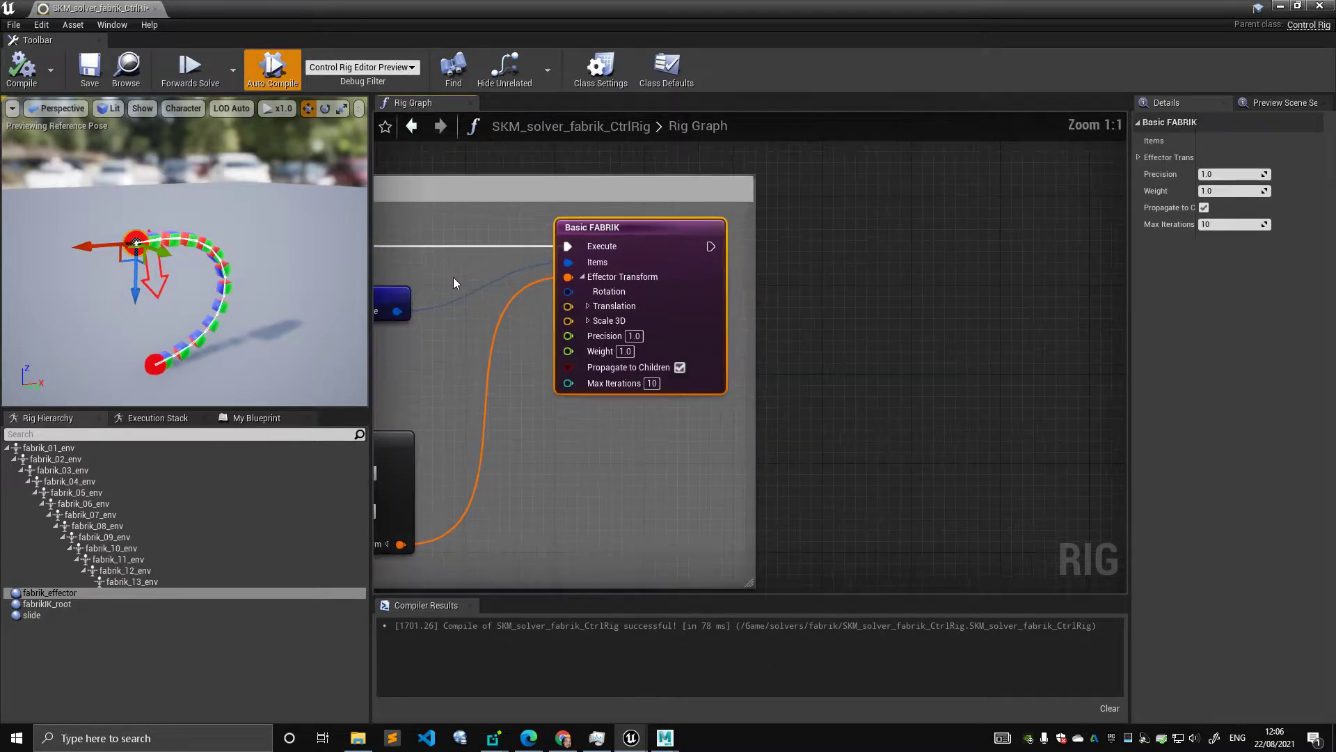
pyautogui.click(588, 306)
pyautogui.click(588, 364)
pyautogui.scroll(-1, 522, 327)
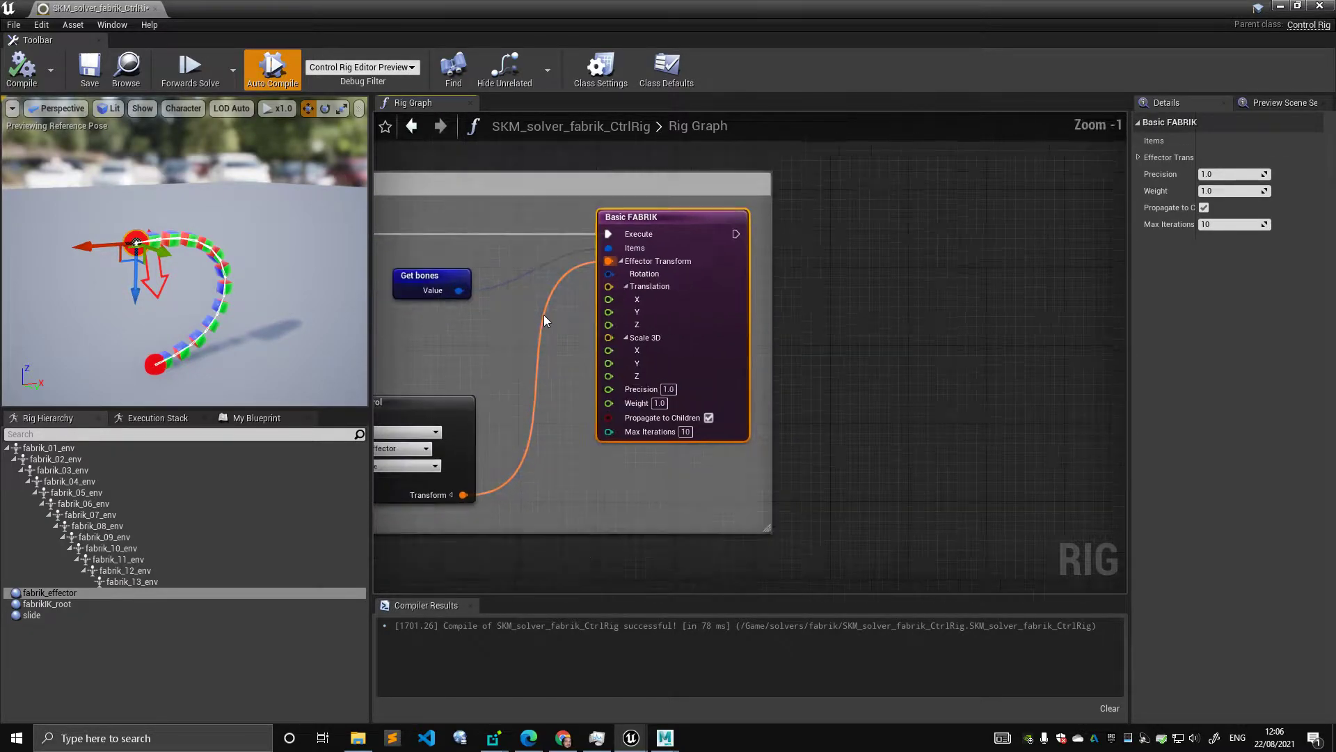
pyautogui.moveTo(544, 314); pyautogui.dragTo(579, 306, button='right')
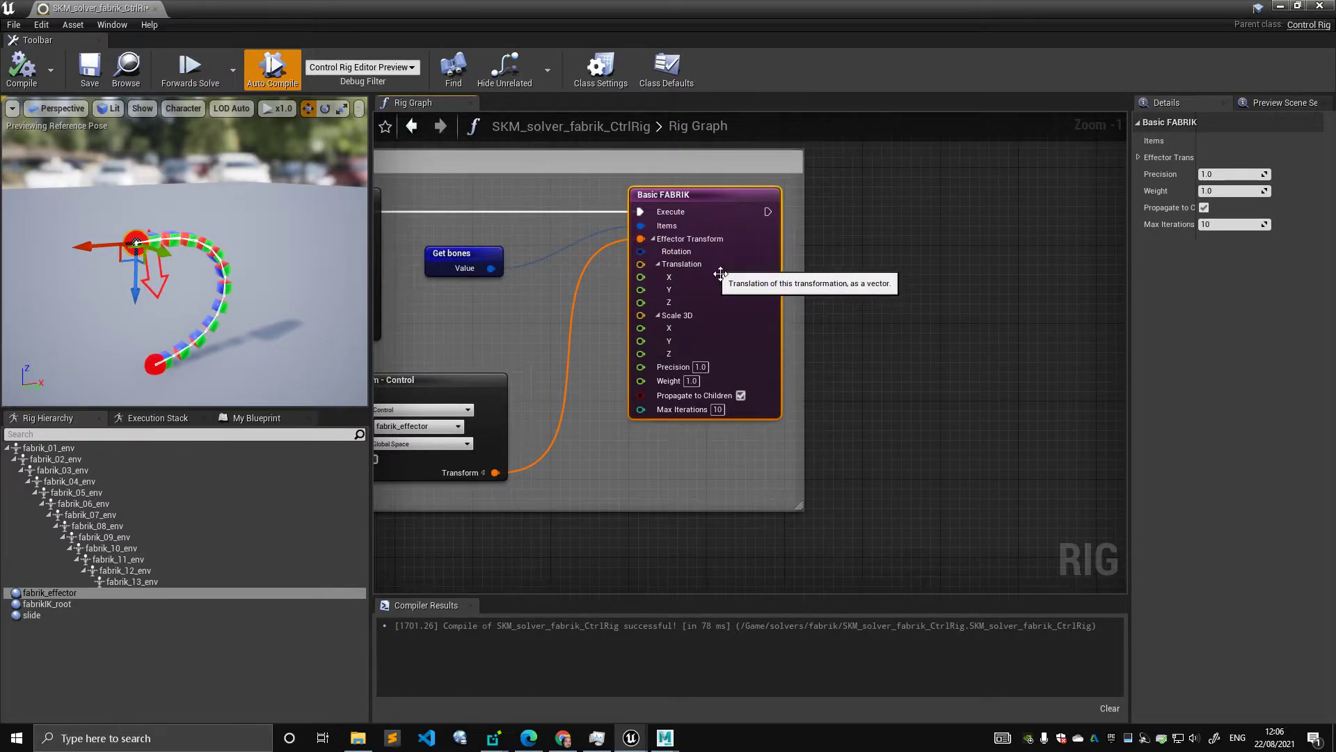
# Step: Compile the rig to reset the pose, offset fabrik_effector slightly, and compile again to restore it
pyautogui.click(37, 82)
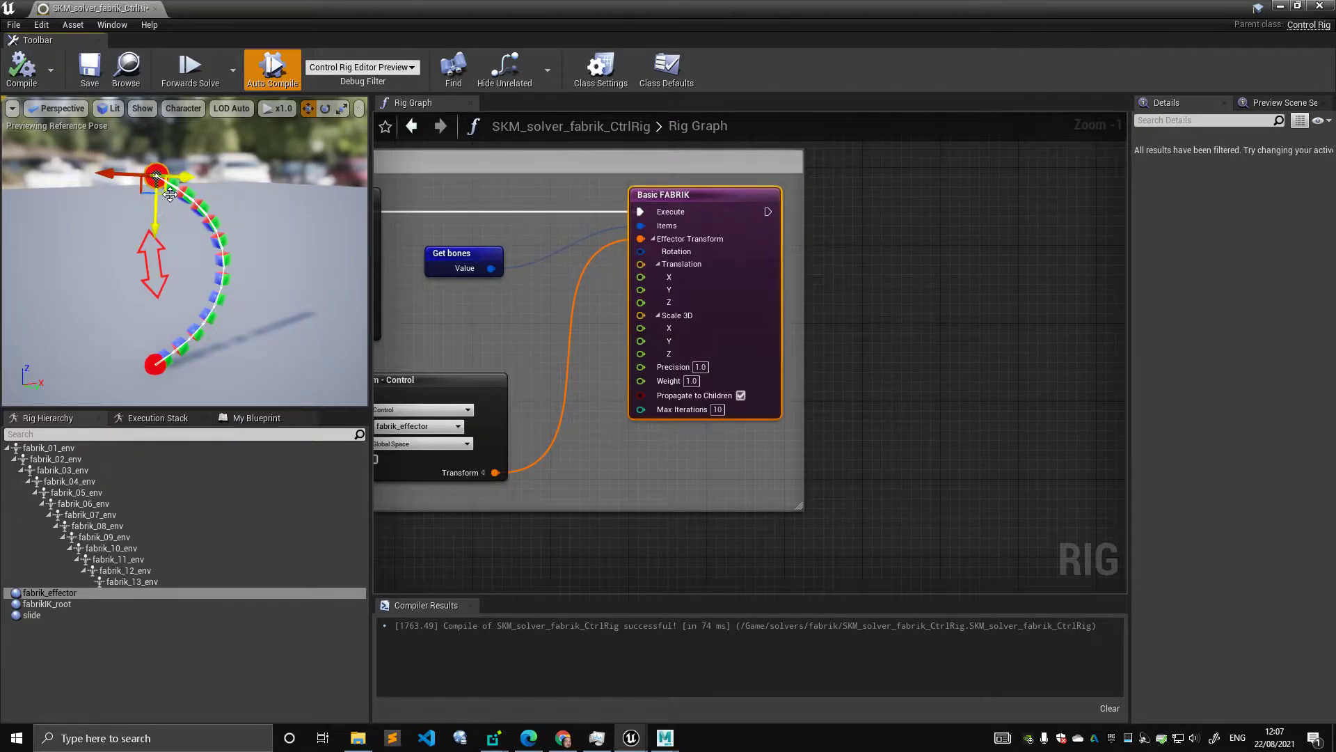
pyautogui.moveTo(159, 199)
pyautogui.mouseDown()
pyautogui.moveTo(150, 168)
pyautogui.moveTo(136, 258)
pyautogui.moveTo(117, 232)
pyautogui.moveTo(142, 214)
pyautogui.mouseUp()
pyautogui.click(30, 74)
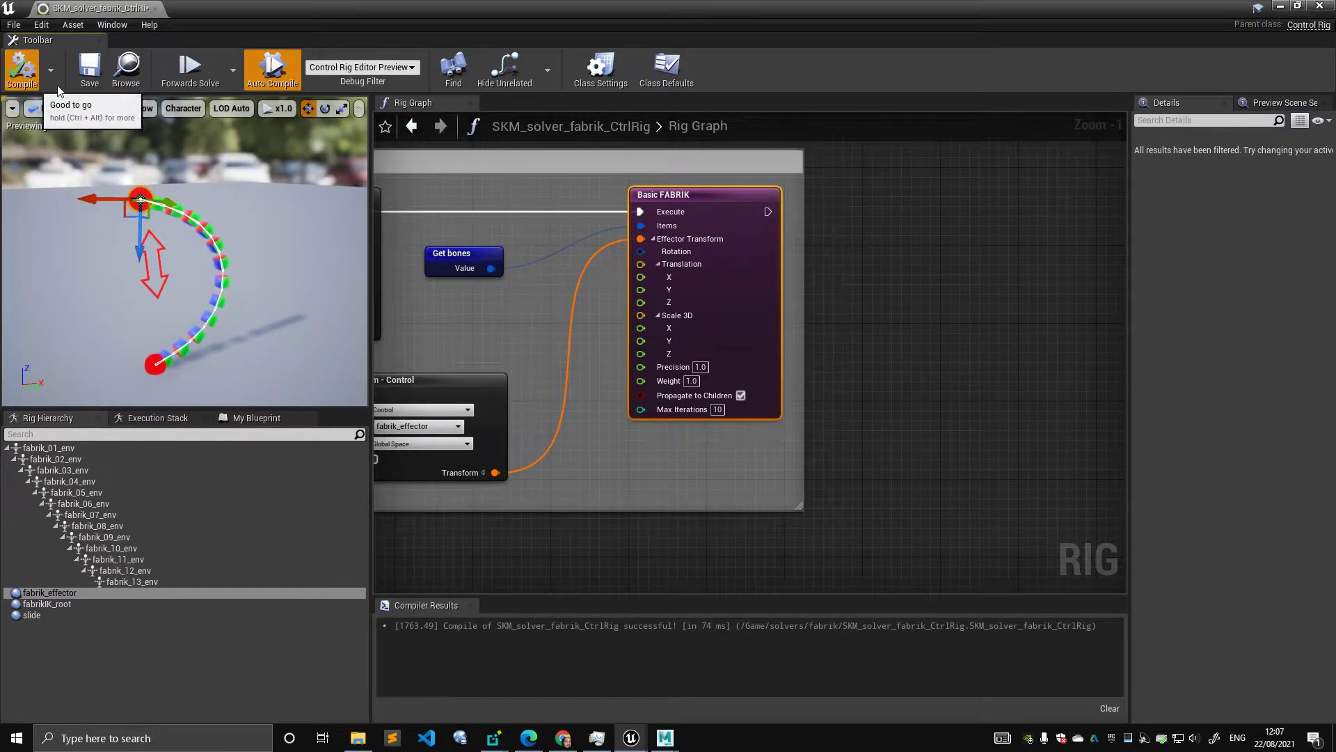
pyautogui.moveTo(565, 308); pyautogui.dragTo(570, 314, button='right')
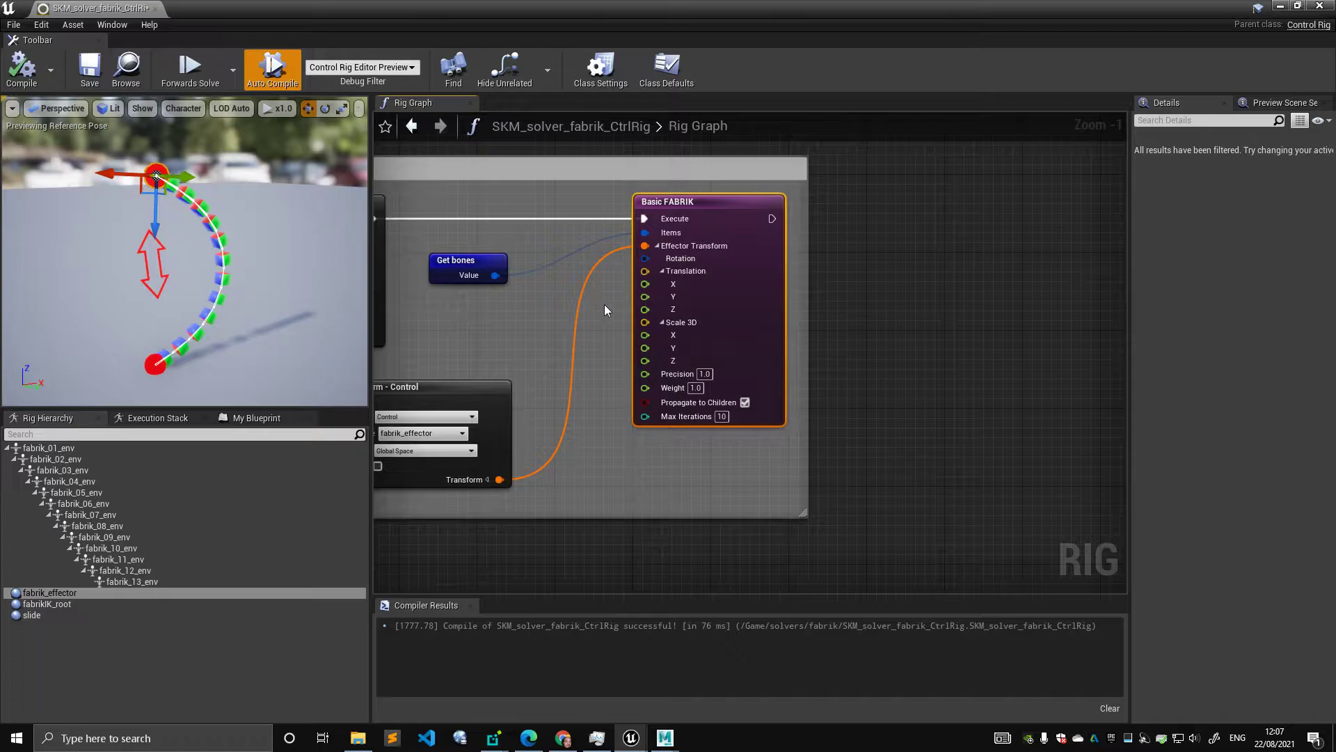
# Step: Move the Basic FABRIK node slightly closer to the Get bones node in the Example 1 graph
pyautogui.moveTo(726, 226); pyautogui.dragTo(706, 243)
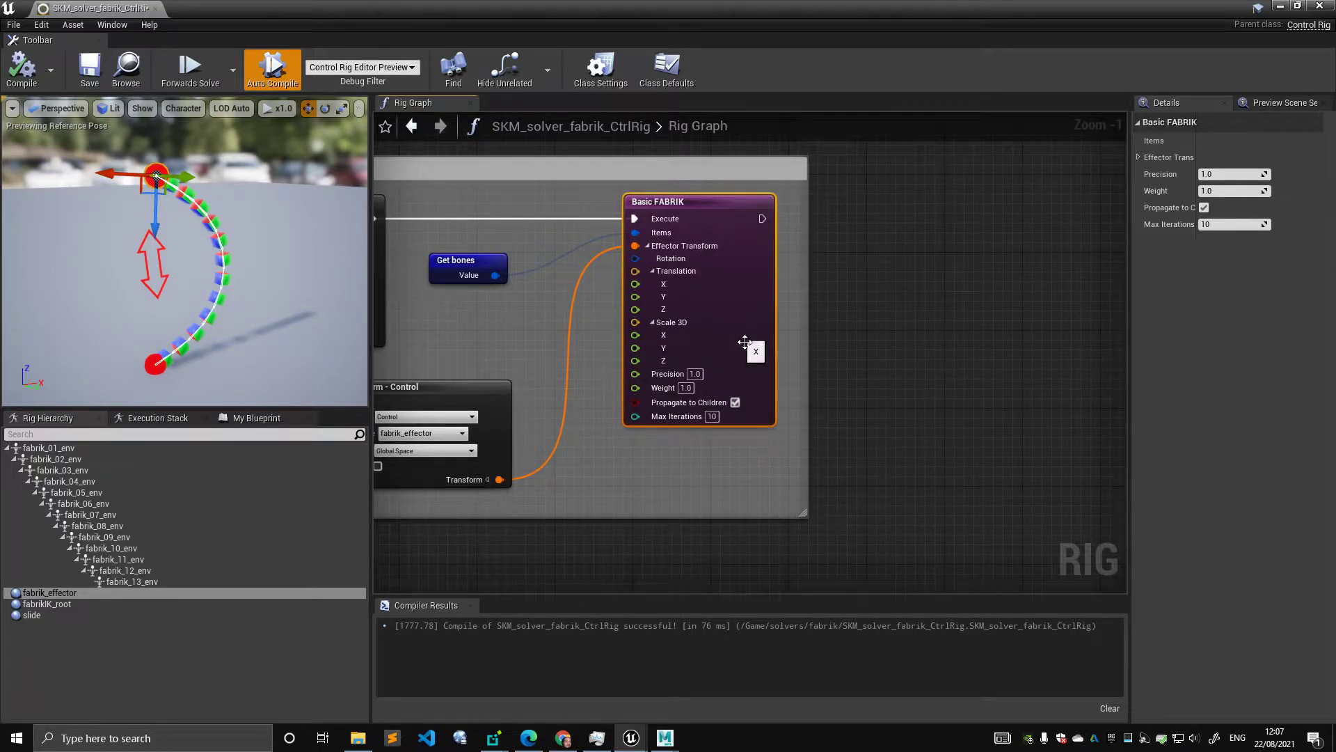
pyautogui.scroll(-1, 743, 341)
pyautogui.scroll(1, 690, 341)
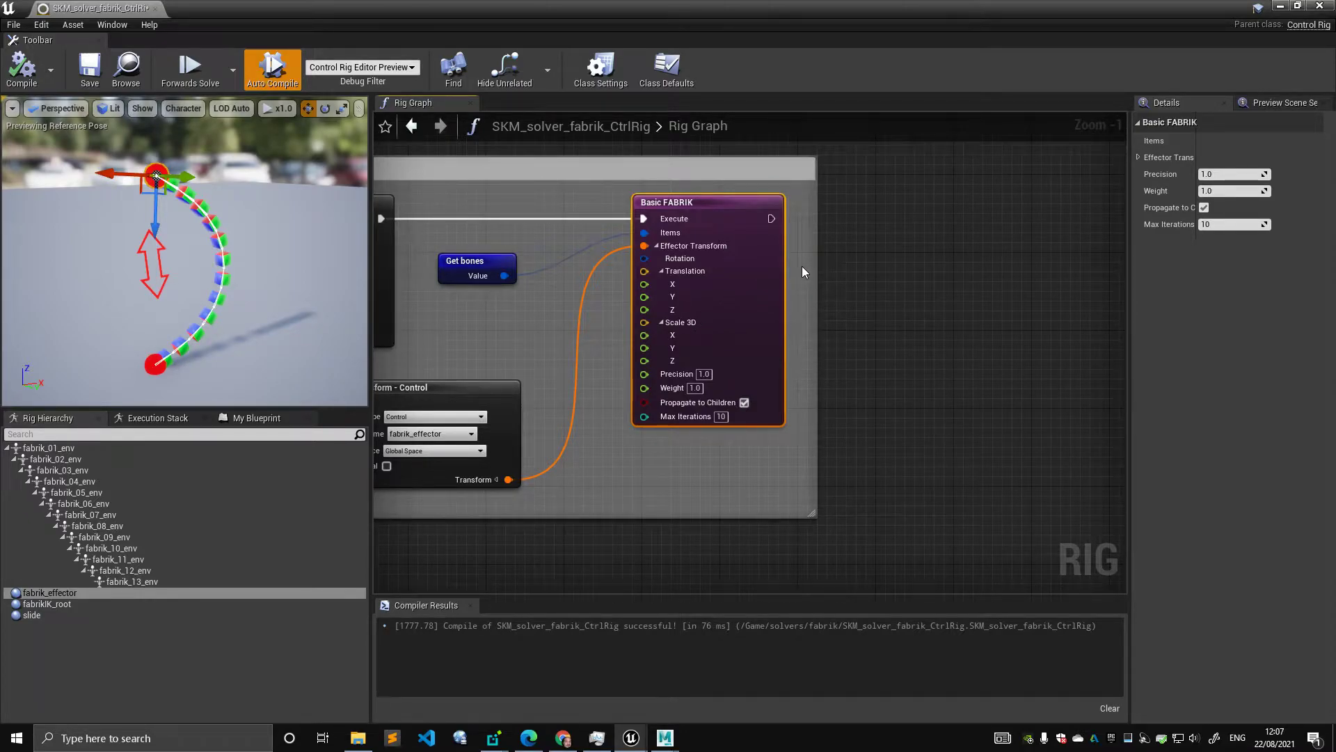
pyautogui.moveTo(802, 283); pyautogui.dragTo(832, 278, button='right')
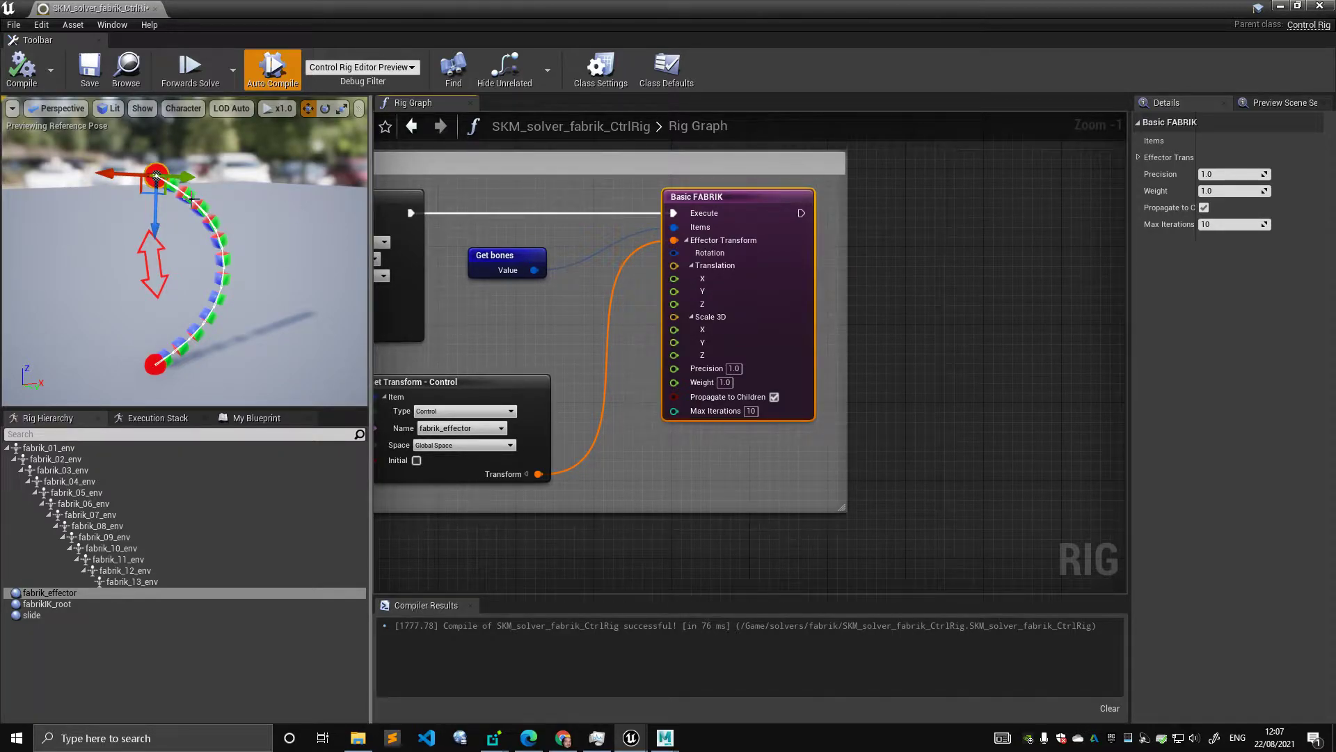
# Step: Stretch the chain upward with fabrik_effector, bring it back down, and compile the rig to reset the pose
pyautogui.moveTo(156, 204); pyautogui.dragTo(156, 147)
pyautogui.moveTo(223, 186); pyautogui.dragTo(183, 172, button='right')
pyautogui.moveTo(184, 173); pyautogui.dragTo(145, 238)
pyautogui.click(31, 76)
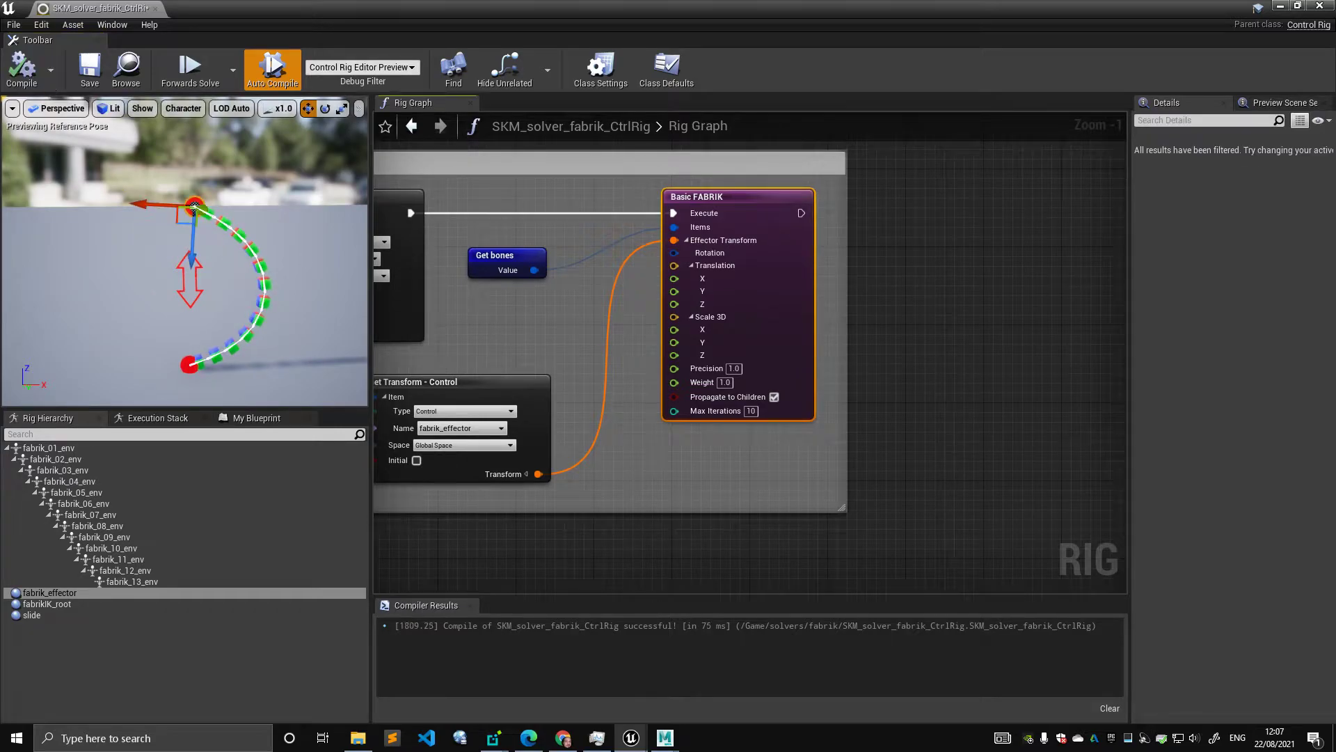
# Step: Bring the whole Example 1 graph into view and repeatedly offset fabrik_effector, recompiling the rig after each test
pyautogui.moveTo(398, 330); pyautogui.dragTo(557, 274, button='right')
pyautogui.scroll(-2, 557, 274)
pyautogui.scroll(-1, 558, 275)
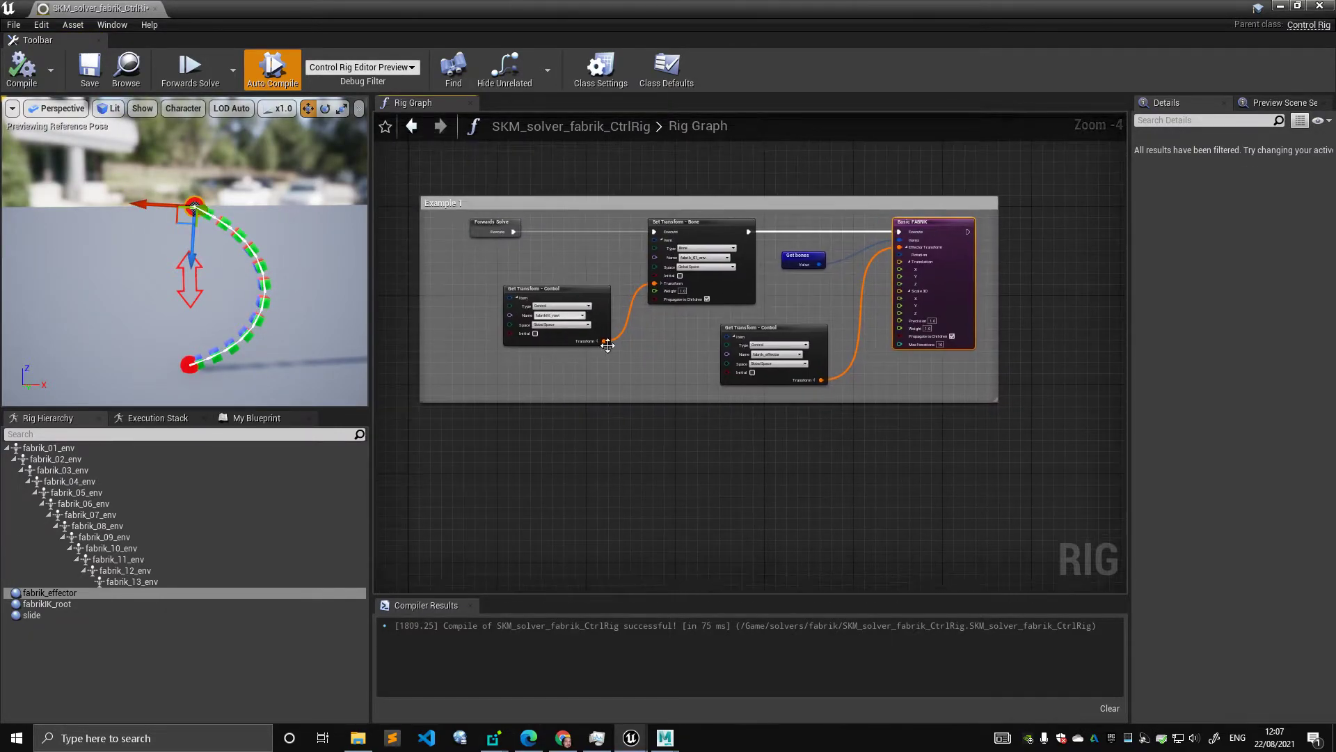
pyautogui.moveTo(191, 228); pyautogui.dragTo(177, 262)
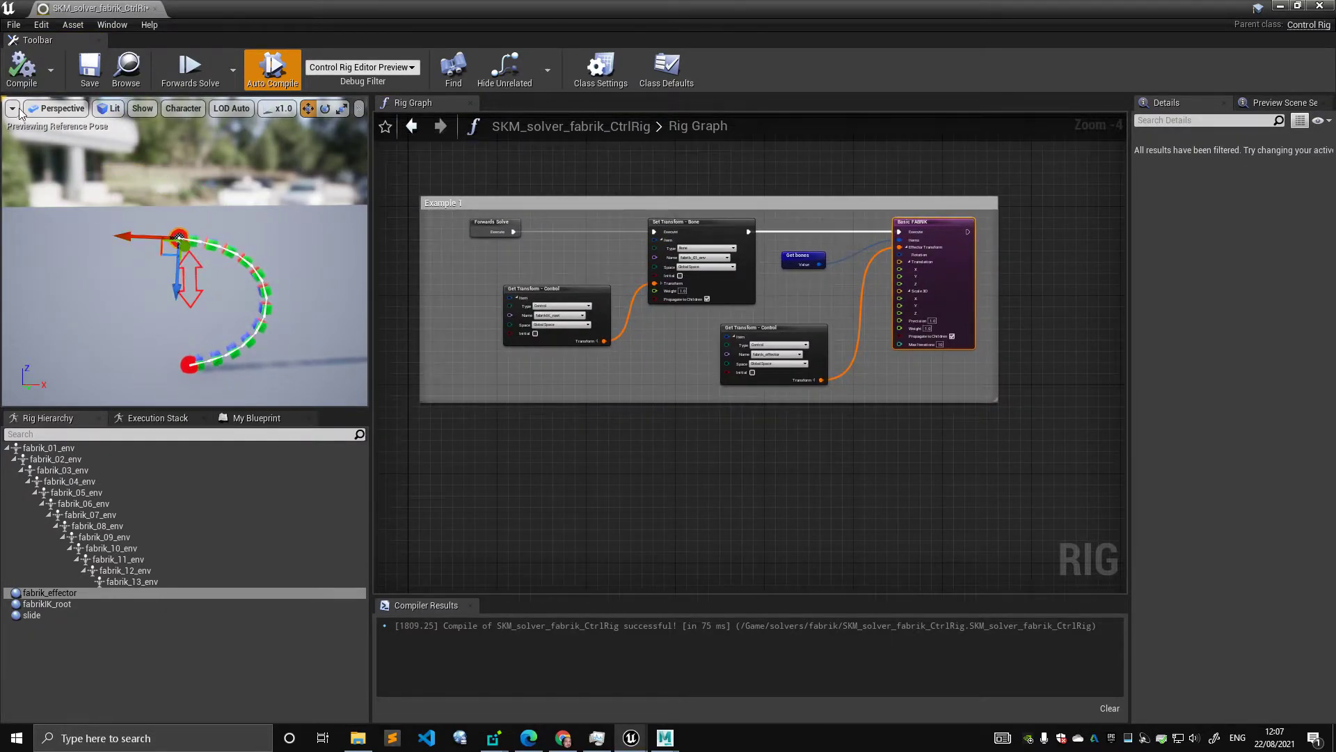
pyautogui.click(24, 69)
pyautogui.moveTo(496, 294); pyautogui.dragTo(458, 331, button='right')
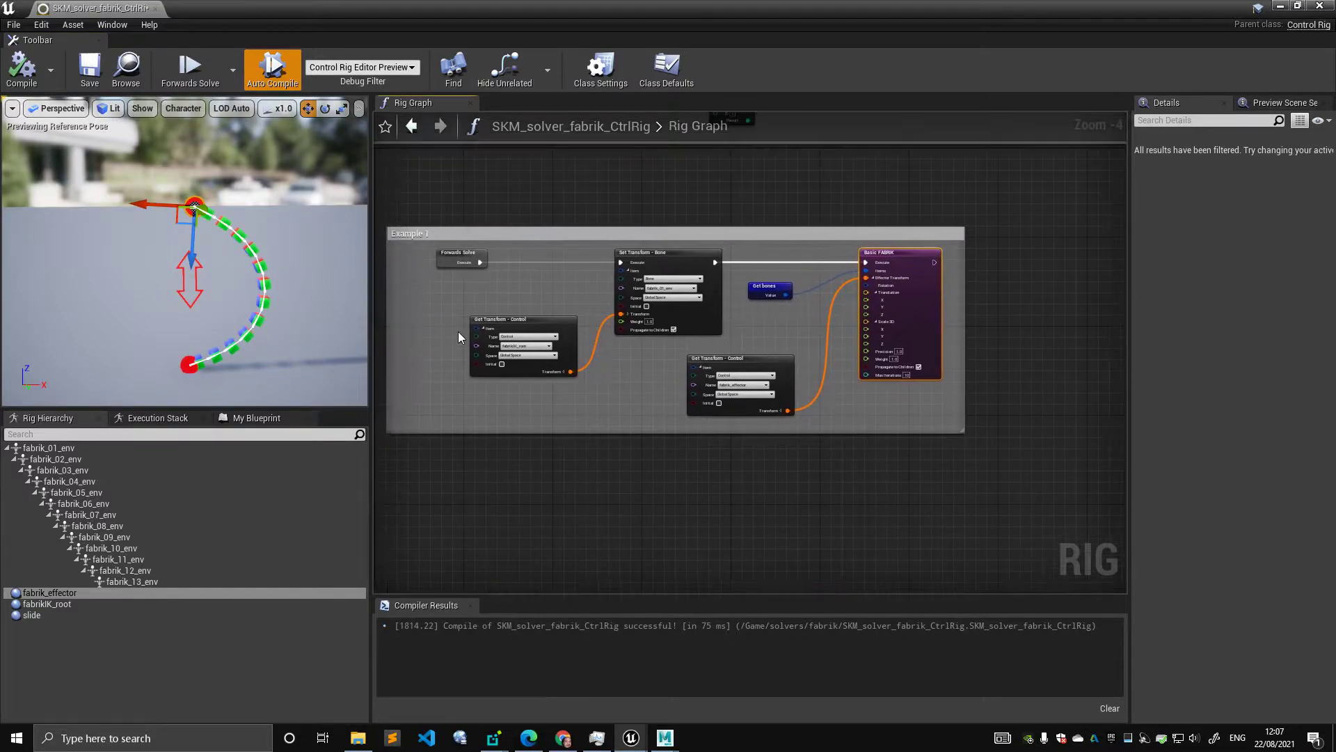
pyautogui.scroll(1, 459, 332)
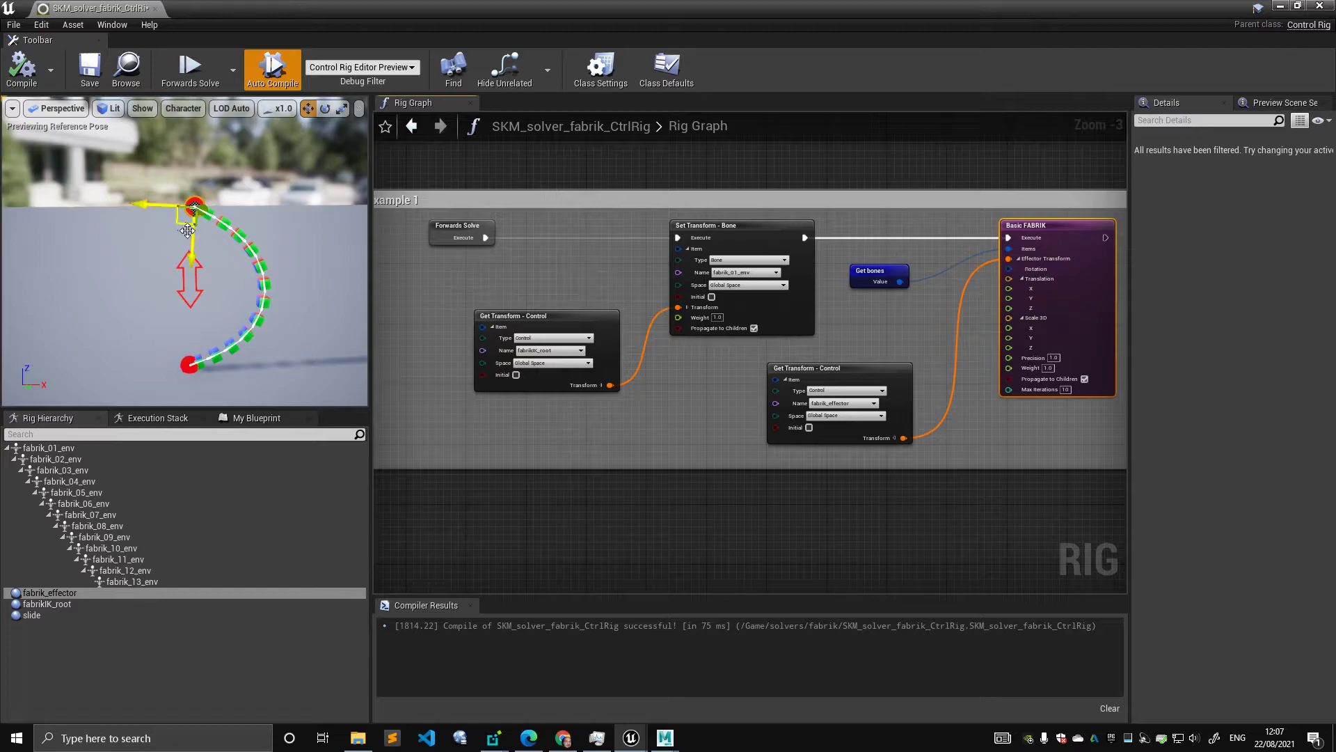
pyautogui.moveTo(187, 230); pyautogui.dragTo(161, 224)
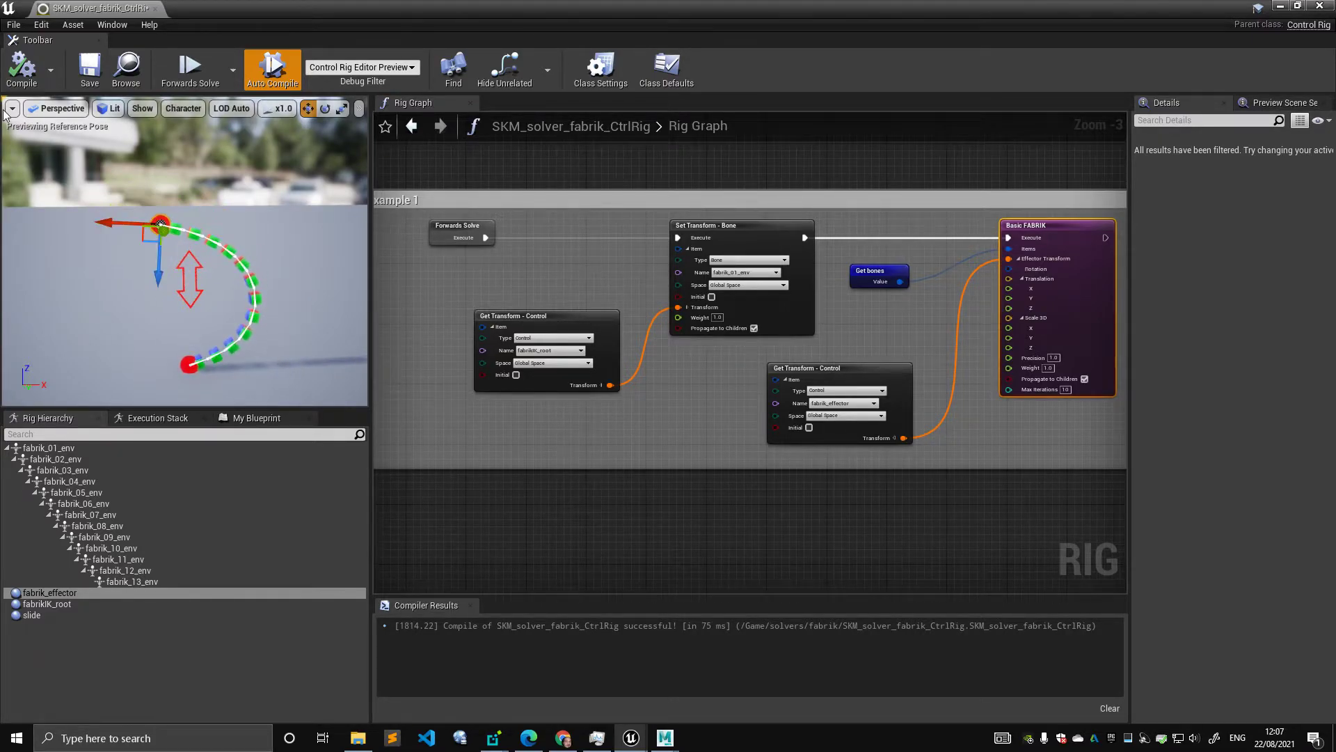
pyautogui.click(22, 70)
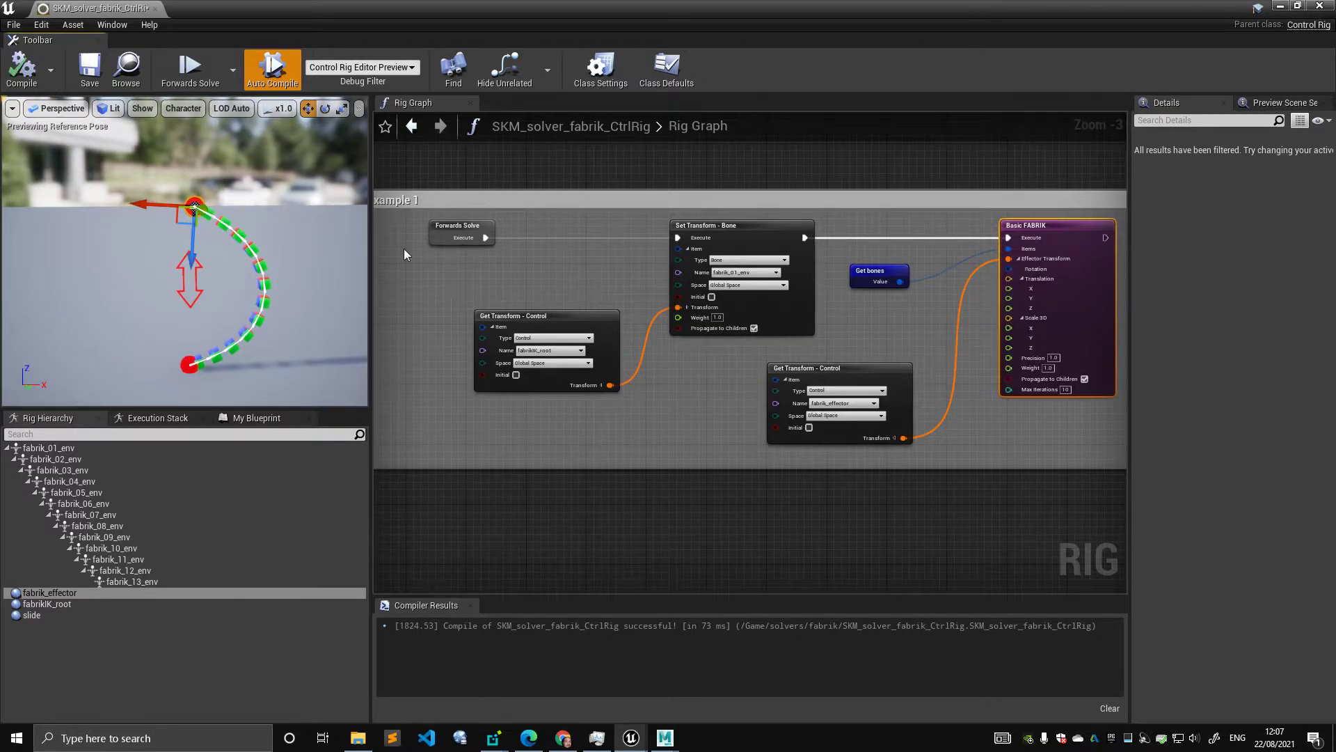
pyautogui.scroll(-1, 404, 248)
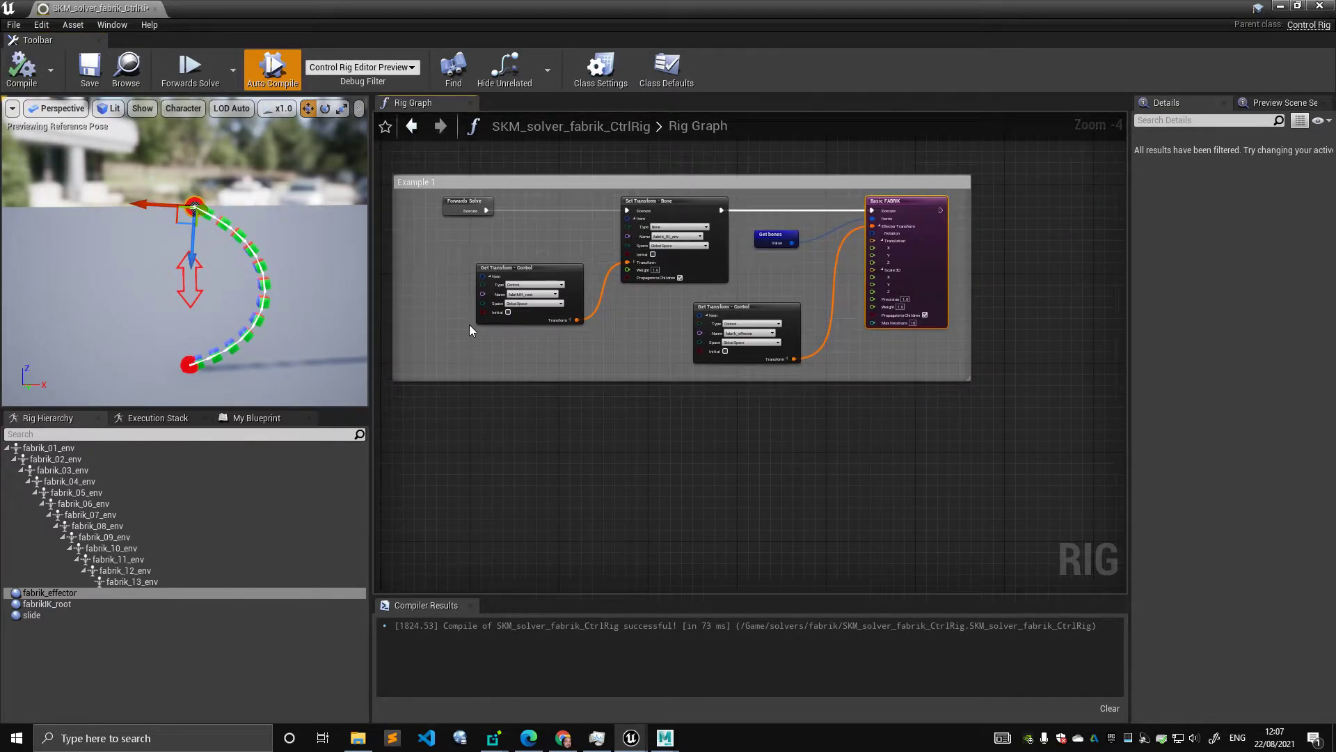
pyautogui.click(22, 66)
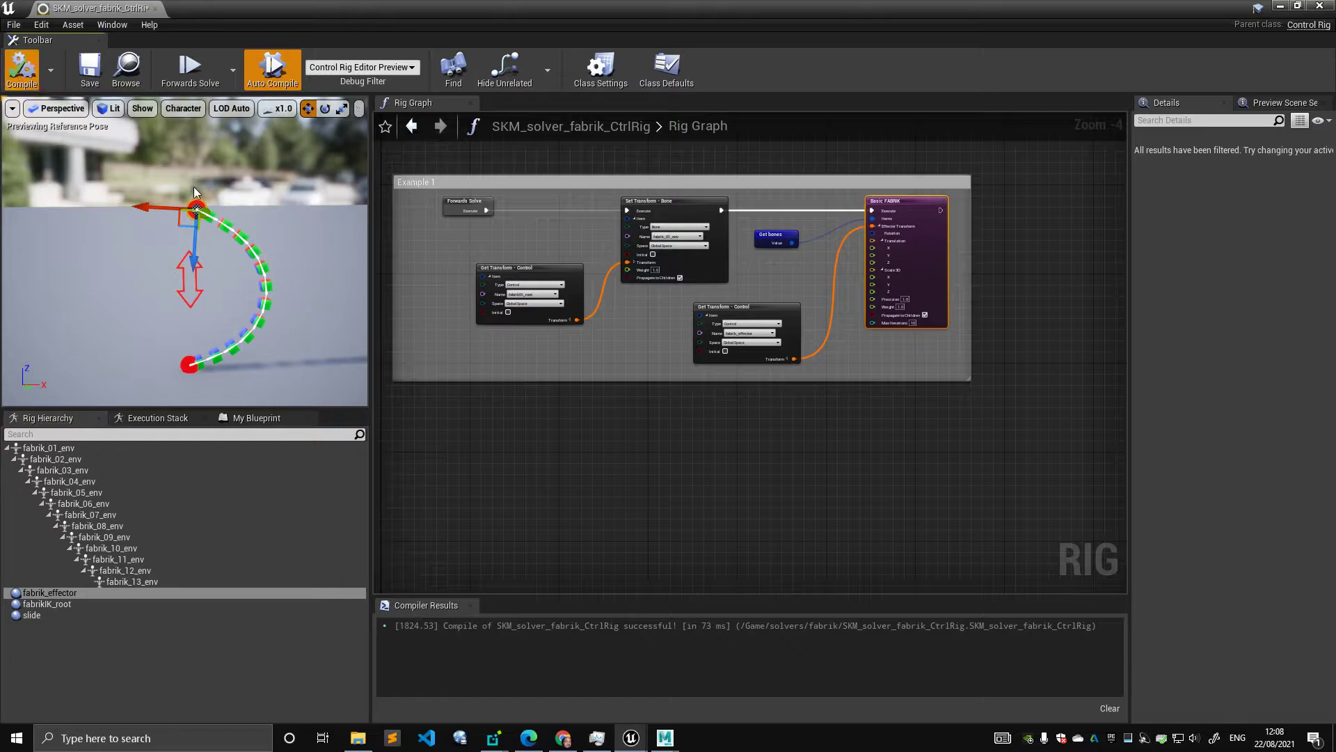
# Step: Disconnect the Branch node's True and False outputs from the two chains below Example 1
pyautogui.moveTo(493, 423); pyautogui.dragTo(572, 210, button='right')
pyautogui.scroll(-1, 540, 364)
pyautogui.scroll(-1, 554, 267)
pyautogui.scroll(1, 581, 258)
pyautogui.scroll(1, 535, 332)
pyautogui.moveTo(535, 333); pyautogui.dragTo(528, 343, button='right')
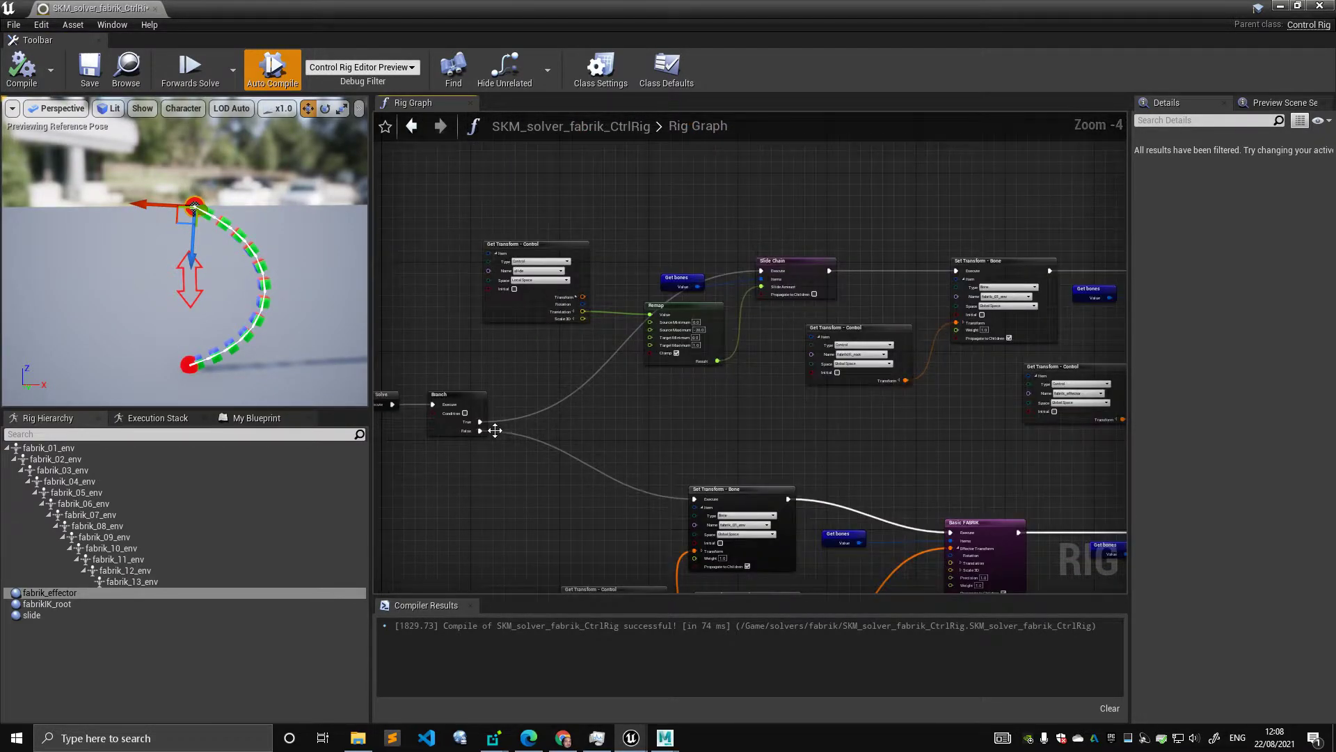
pyautogui.keyDown('ctrl'); pyautogui.moveTo(480, 422); pyautogui.dragTo(500, 419); pyautogui.keyUp('ctrl')
pyautogui.click(500, 385)
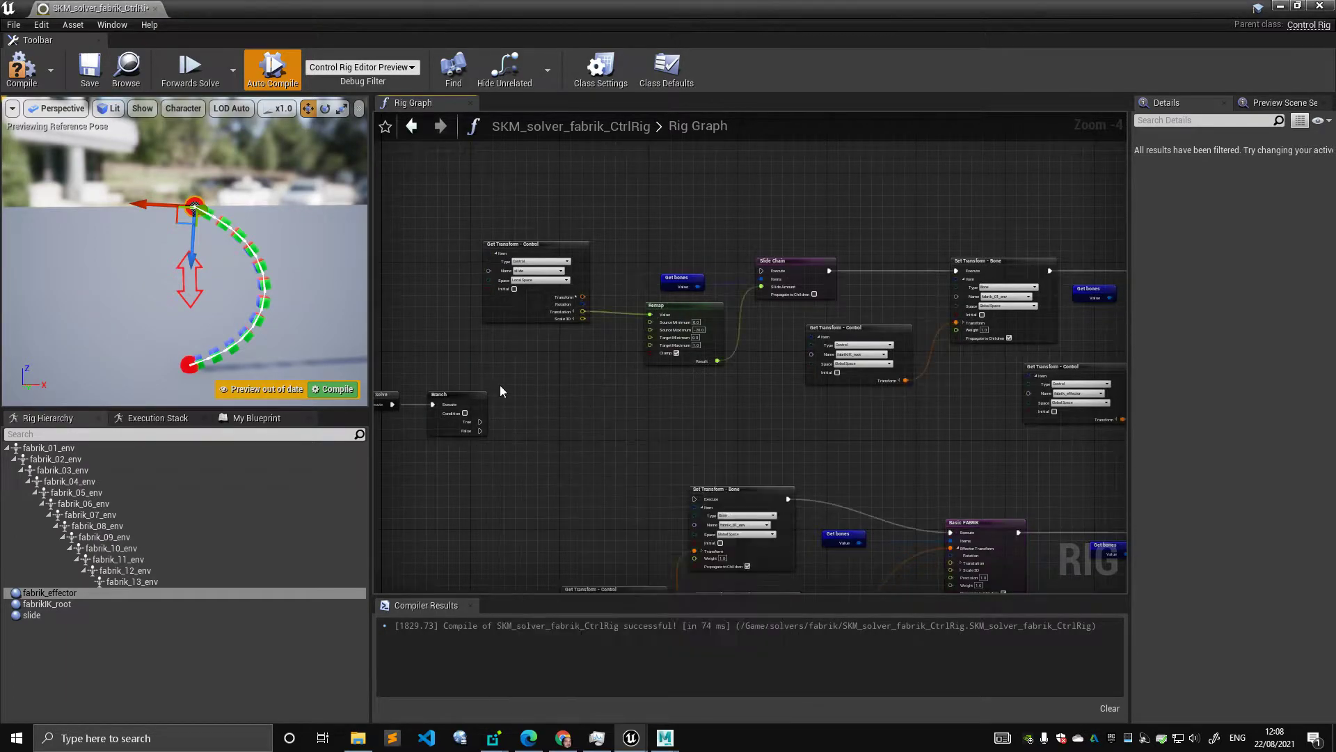
# Step: Shift the lower chain slightly down and move the Forwards Solve and Branch nodes away from the upper chain
pyautogui.scroll(-2, 518, 385)
pyautogui.moveTo(538, 401); pyautogui.dragTo(558, 330, button='right')
pyautogui.moveTo(435, 318); pyautogui.dragTo(903, 562)
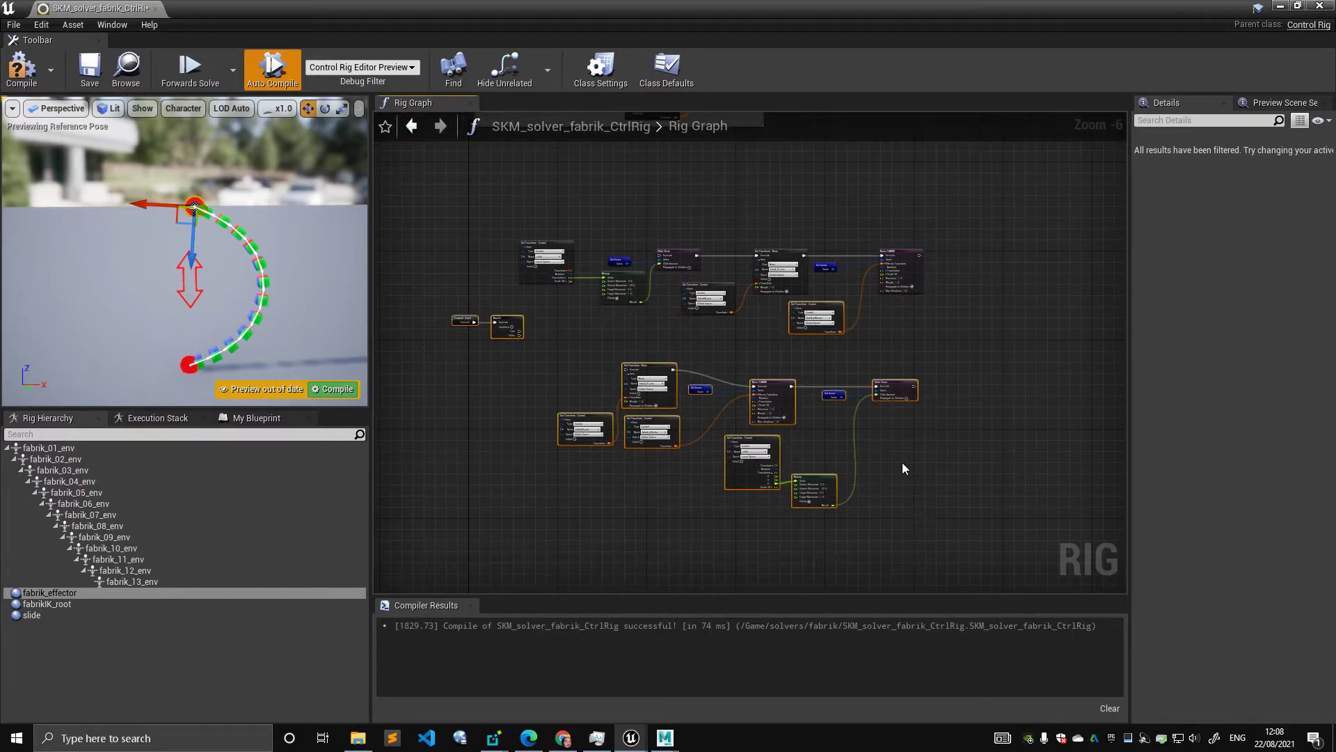
pyautogui.moveTo(894, 389)
pyautogui.mouseDown()
pyautogui.moveTo(913, 545)
pyautogui.moveTo(884, 406)
pyautogui.mouseUp()
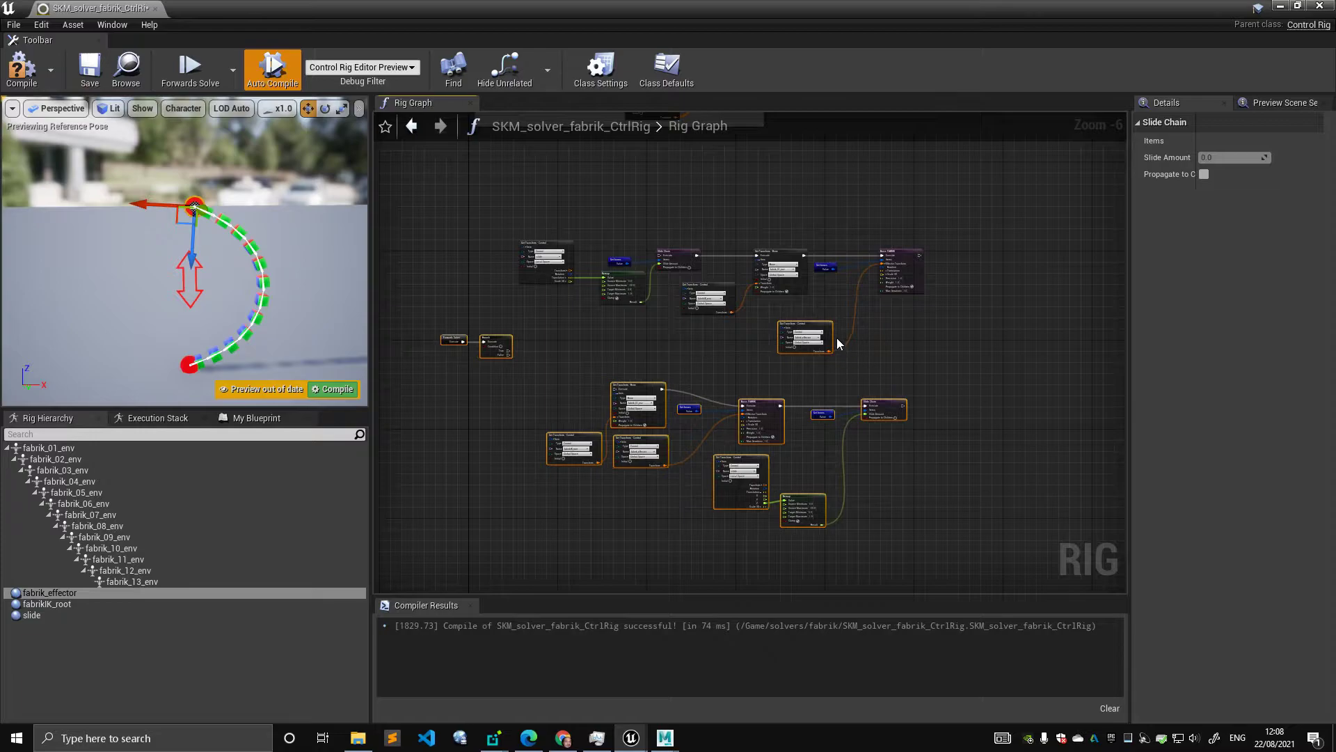
pyautogui.click(834, 336)
pyautogui.moveTo(415, 319); pyautogui.dragTo(554, 397)
pyautogui.moveTo(507, 345); pyautogui.dragTo(509, 370)
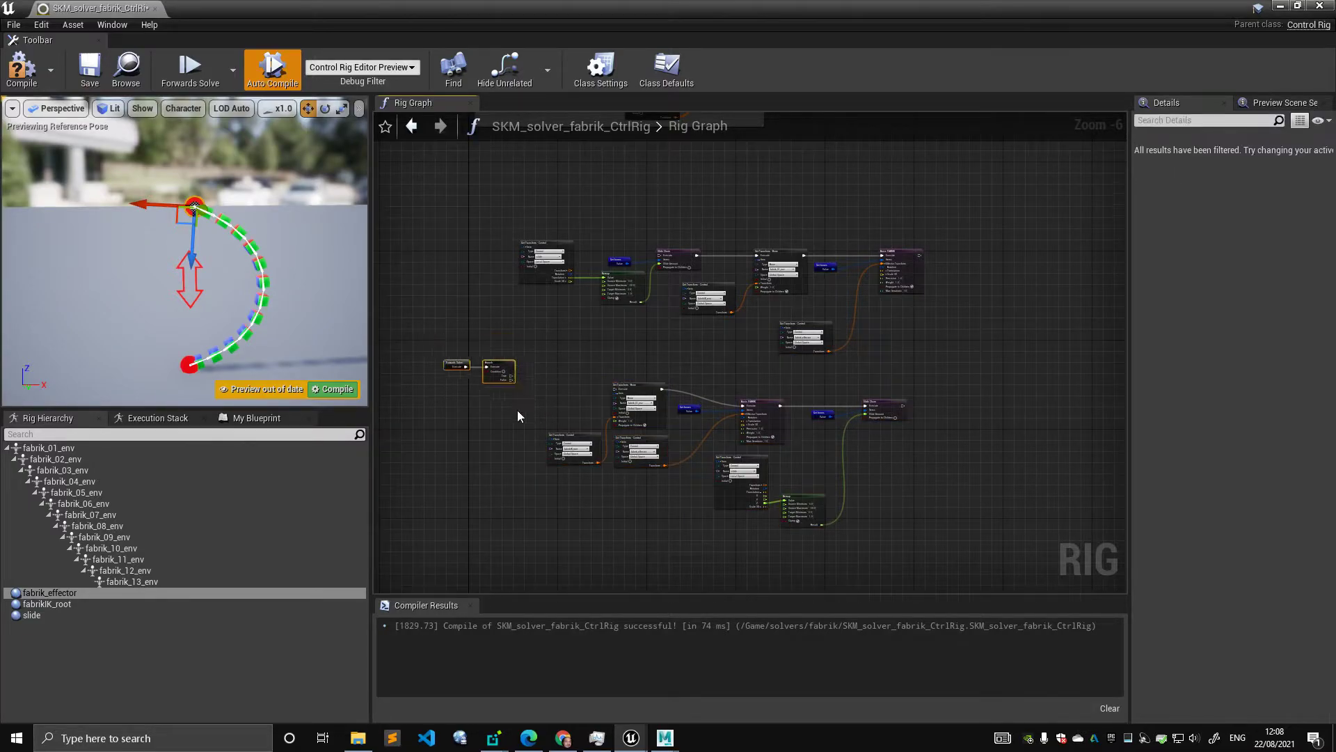
# Step: Move the lower node group ending in Slide Chain further down, clear of the upper chain
pyautogui.moveTo(597, 475); pyautogui.dragTo(904, 508)
pyautogui.moveTo(898, 425); pyautogui.dragTo(898, 265, button='right')
pyautogui.moveTo(886, 257); pyautogui.dragTo(897, 422)
# Step: Review the upper chain that starts with Slide Chain, and move all its nodes well to the right of the graph
pyautogui.moveTo(628, 193); pyautogui.dragTo(634, 452, button='right')
pyautogui.scroll(3, 689, 422)
pyautogui.scroll(-1, 634, 452)
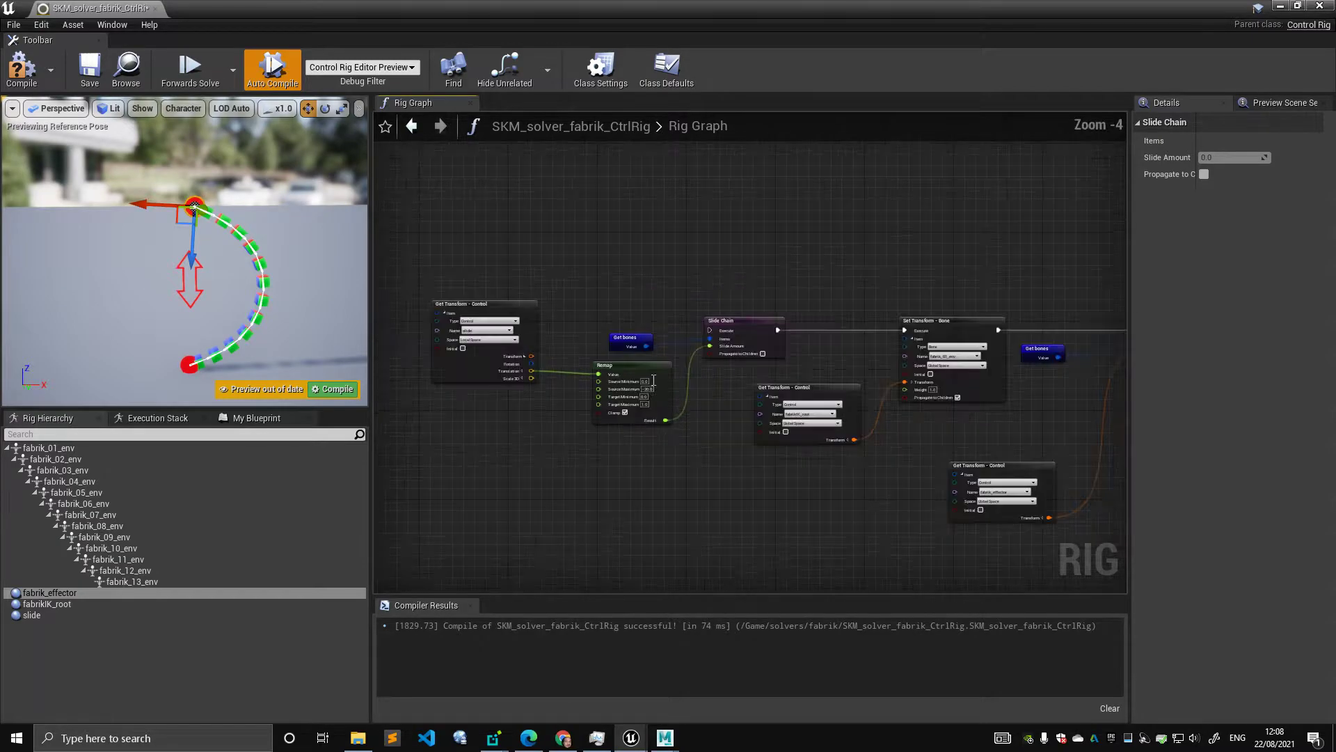
pyautogui.moveTo(659, 282)
pyautogui.mouseDown(button='right')
pyautogui.moveTo(503, 257)
pyautogui.moveTo(683, 263)
pyautogui.moveTo(565, 263)
pyautogui.moveTo(669, 303)
pyautogui.mouseUp(button='right')
pyautogui.scroll(2, 633, 264)
pyautogui.scroll(-3, 569, 264)
pyautogui.moveTo(617, 442); pyautogui.dragTo(660, 383, button='right')
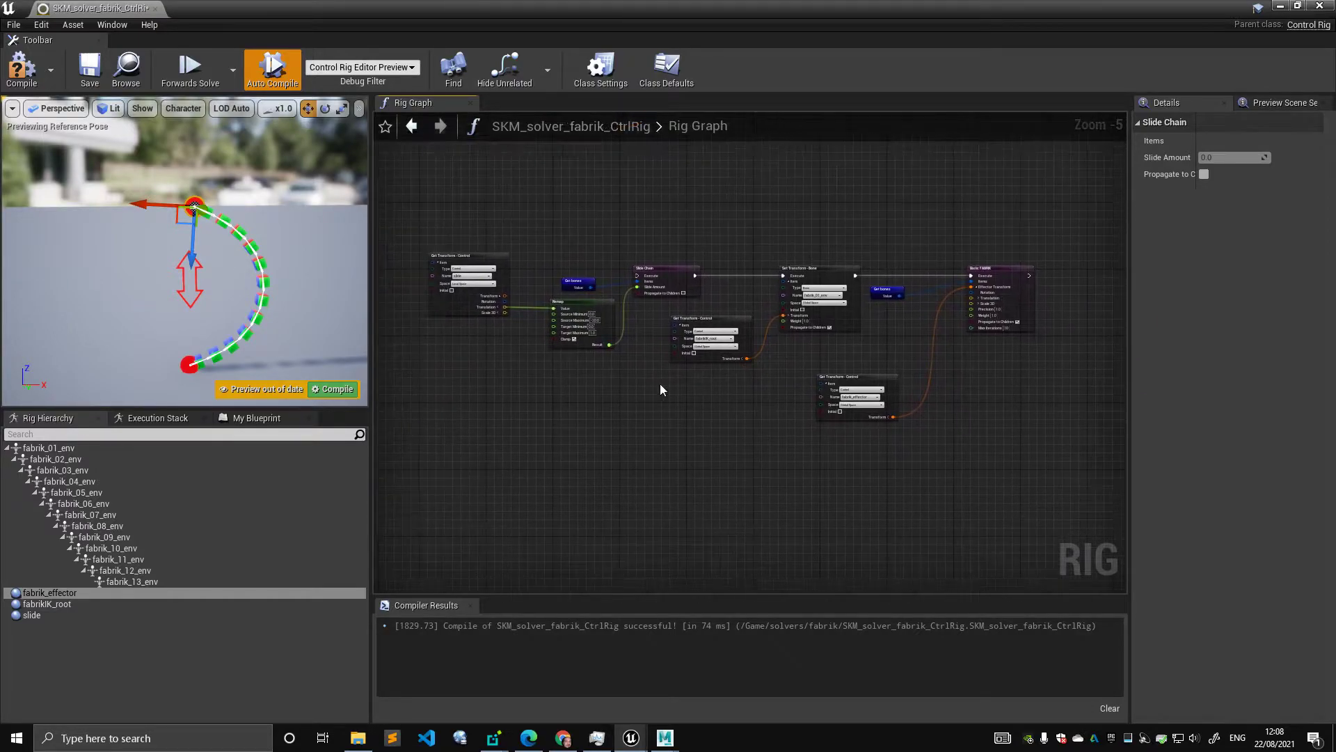
pyautogui.scroll(-2, 660, 384)
pyautogui.moveTo(522, 277); pyautogui.dragTo(884, 397)
pyautogui.moveTo(878, 315); pyautogui.dragTo(1124, 301)
# Step: Move the chain that runs from Basic FABRIK into Slide Chain up to directly beneath the Example 1 comment box
pyautogui.moveTo(706, 452); pyautogui.dragTo(765, 245, button='right')
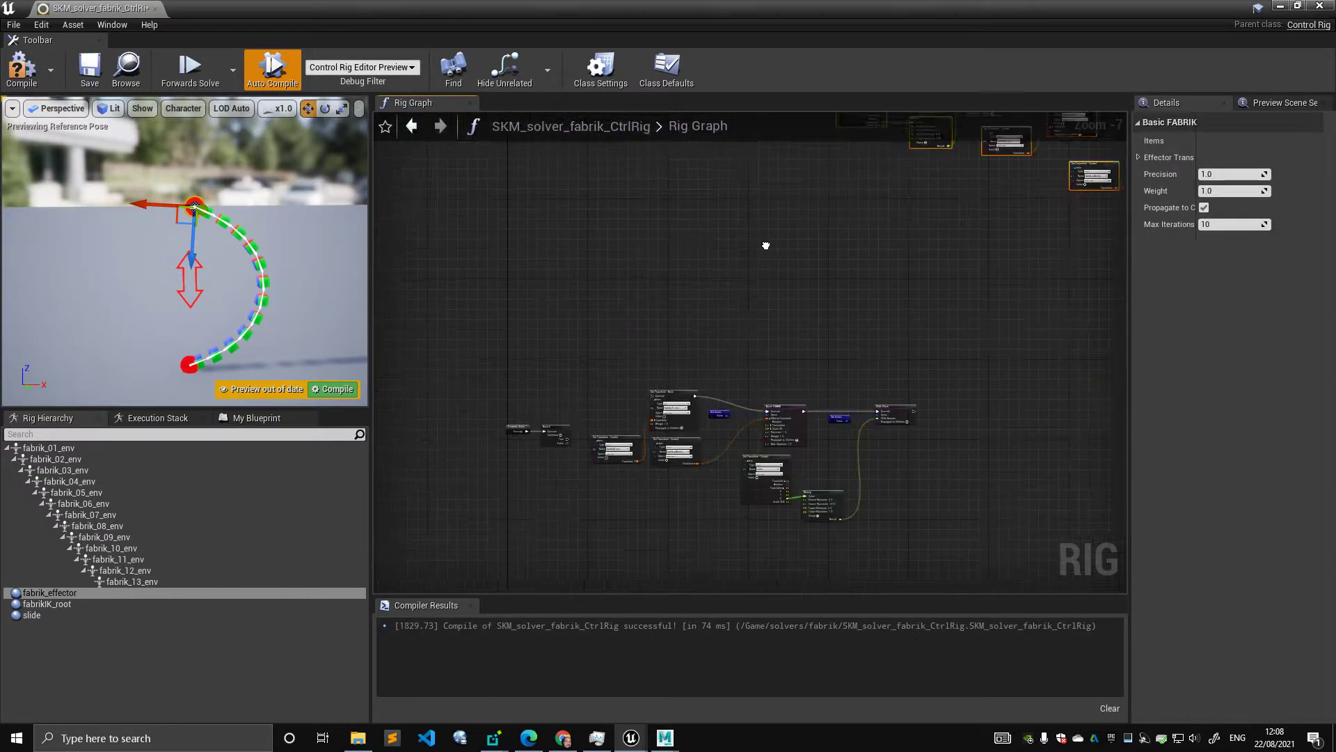
pyautogui.scroll(-1, 636, 319)
pyautogui.moveTo(626, 328); pyautogui.dragTo(933, 512)
pyautogui.moveTo(882, 373); pyautogui.dragTo(797, 177)
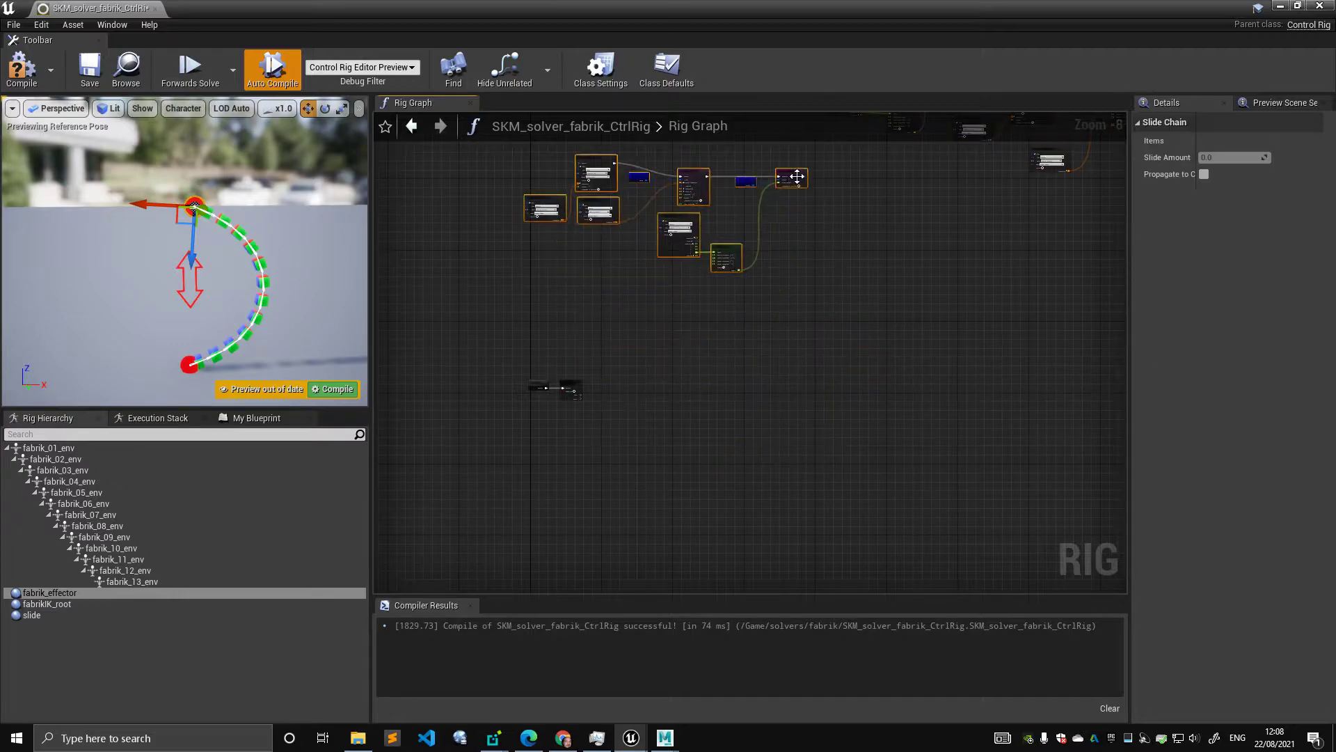
pyautogui.moveTo(622, 264); pyautogui.dragTo(649, 511, button='right')
pyautogui.moveTo(835, 424); pyautogui.dragTo(801, 298)
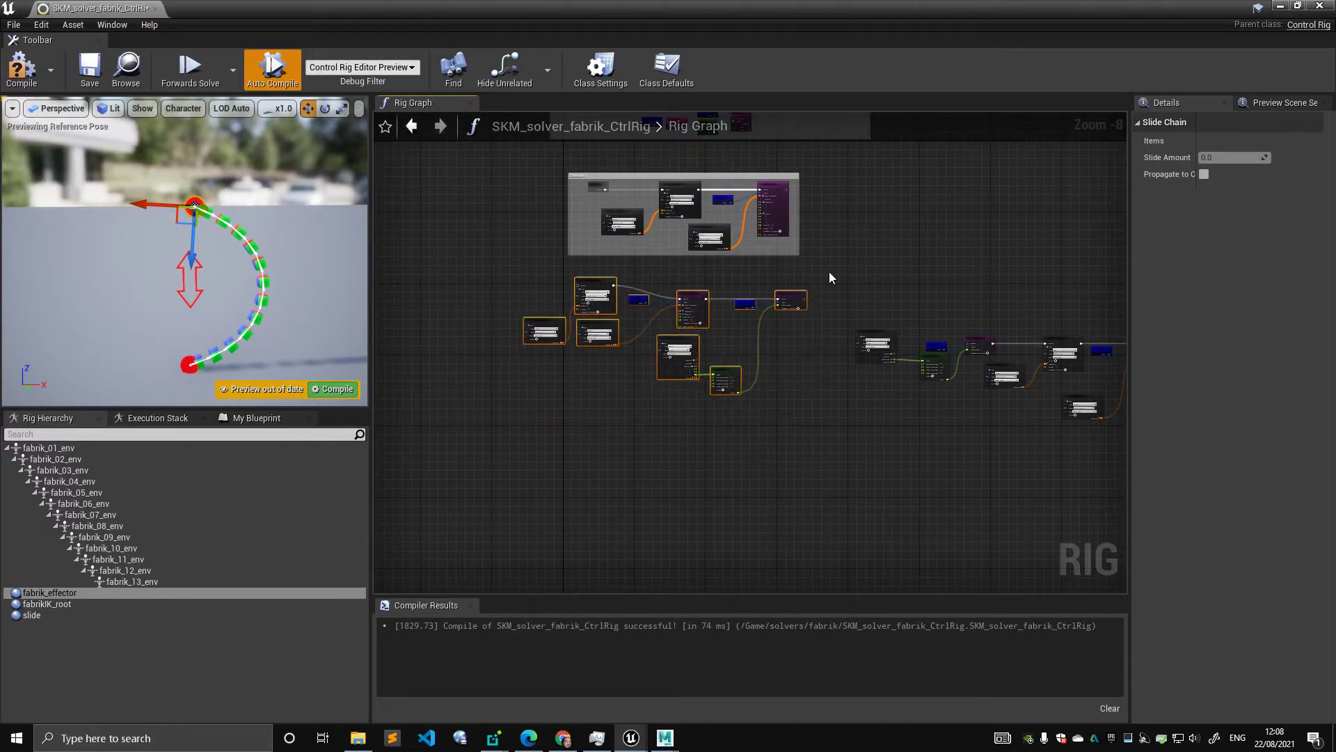
# Step: Highlight the Example 1 comment box with all its nodes, try the fabrik_effector control in the viewport, and compile the rig
pyautogui.click(846, 266)
pyautogui.moveTo(836, 265); pyautogui.dragTo(811, 313, button='right')
pyautogui.scroll(2, 811, 313)
pyautogui.moveTo(666, 309); pyautogui.dragTo(771, 297, button='right')
pyautogui.scroll(1, 771, 298)
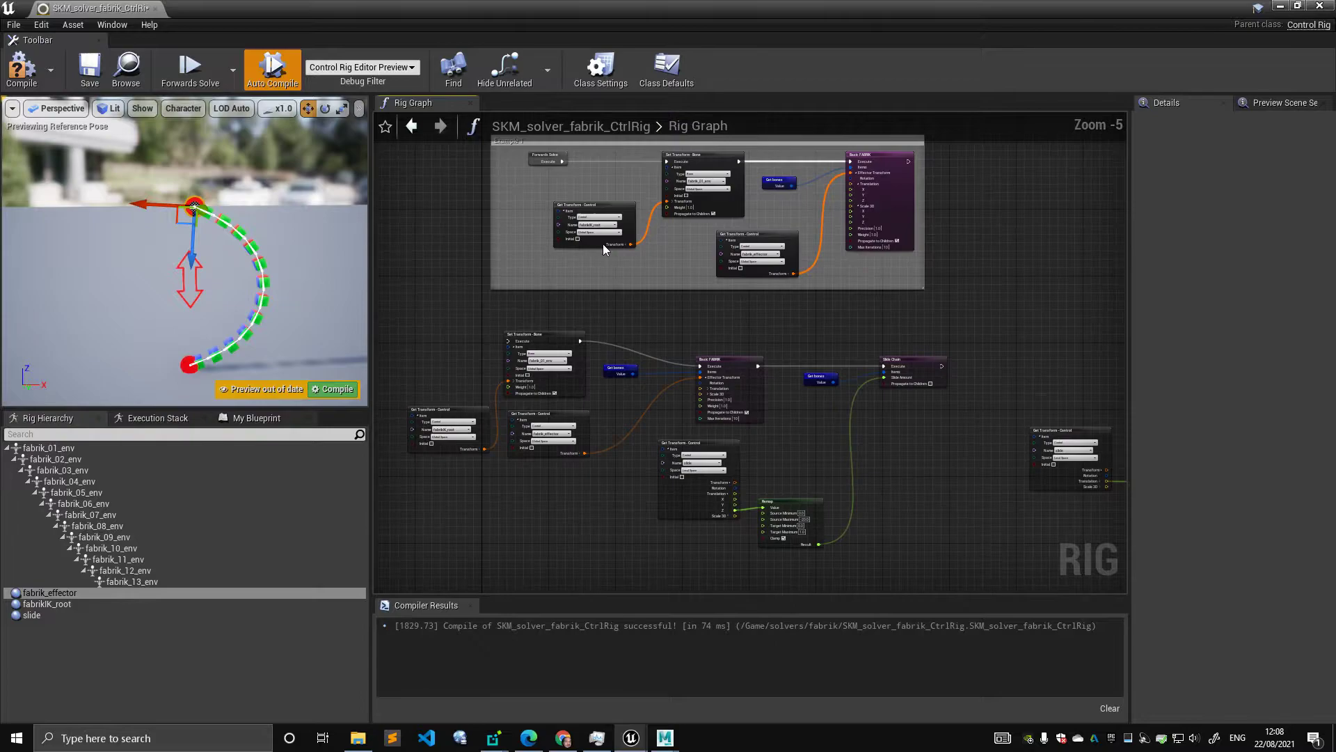
pyautogui.moveTo(439, 192); pyautogui.dragTo(420, 246, button='right')
pyautogui.moveTo(422, 191); pyautogui.dragTo(584, 250)
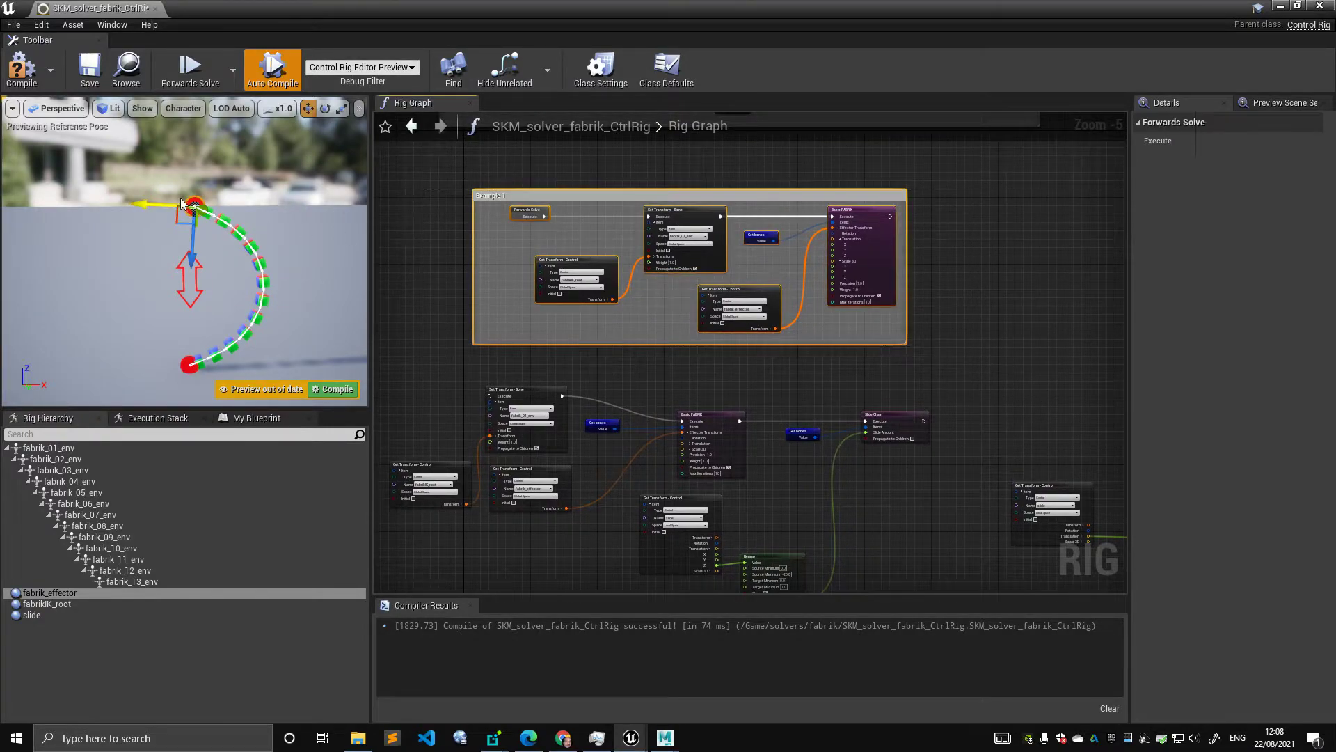
pyautogui.moveTo(183, 222); pyautogui.dragTo(174, 257)
pyautogui.click(21, 70)
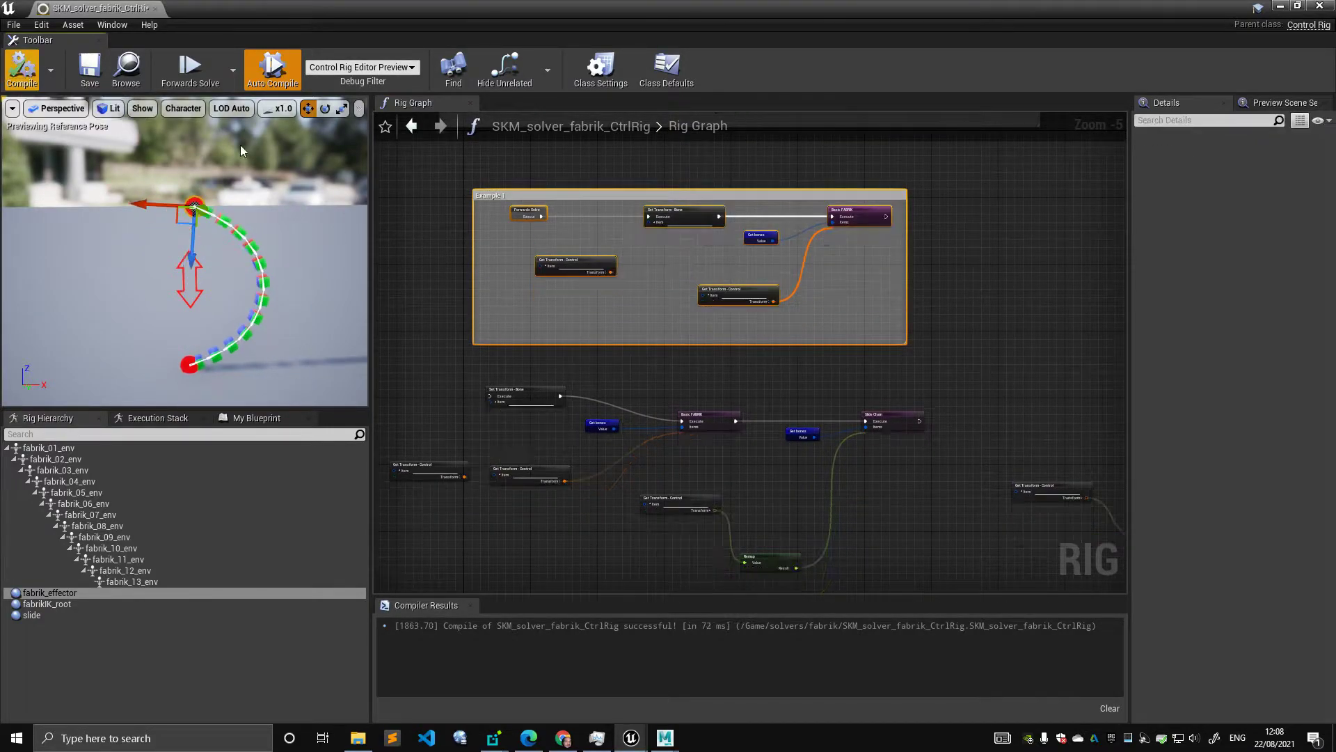
# Step: Highlight the transform and Basic FABRIK nodes of the chain beneath the Example 1 comment box
pyautogui.moveTo(444, 318); pyautogui.dragTo(455, 245, button='right')
pyautogui.moveTo(425, 293); pyautogui.dragTo(732, 534)
pyautogui.moveTo(387, 296); pyautogui.dragTo(747, 400)
pyautogui.moveTo(790, 323); pyautogui.dragTo(763, 370, button='right')
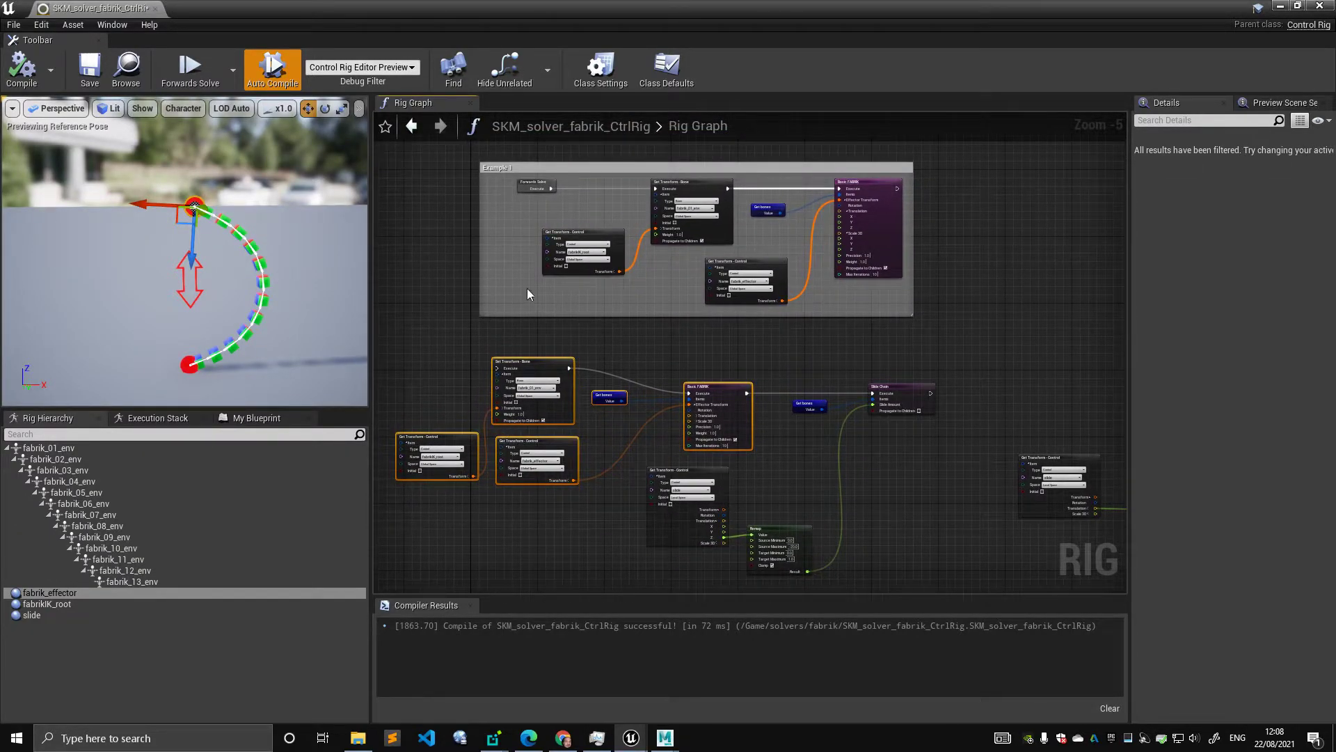
# Step: Compare the Get Transform, Set Transform, Get bones and Basic FABRIK nodes of Example 1 with their counterparts in the chain beneath
pyautogui.click(602, 240)
pyautogui.click(704, 207)
pyautogui.click(754, 276)
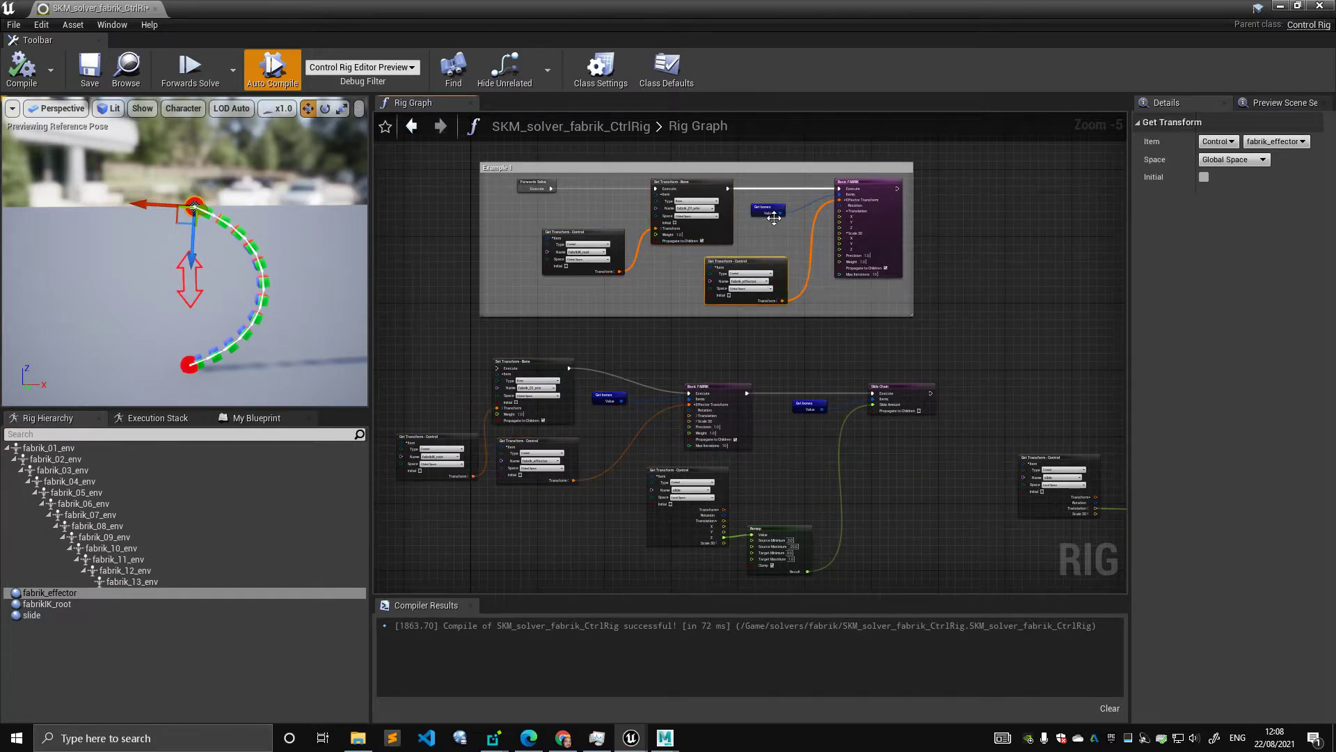
pyautogui.click(772, 214)
pyautogui.click(863, 210)
pyautogui.click(452, 446)
pyautogui.click(550, 407)
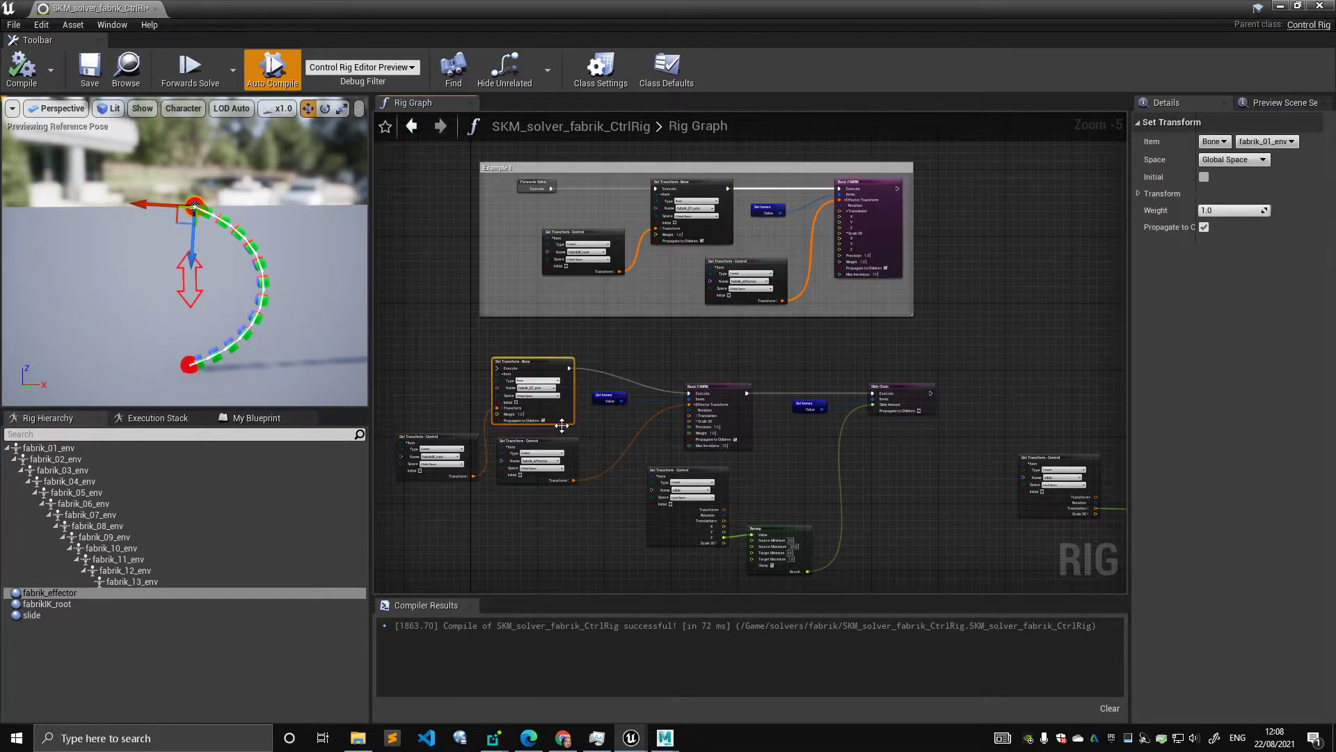
pyautogui.click(562, 452)
pyautogui.click(607, 401)
pyautogui.click(701, 390)
pyautogui.moveTo(416, 340); pyautogui.dragTo(708, 452)
pyautogui.click(639, 349)
# Step: Examine the Slide Chain node that follows Basic FABRIK, including its description and its Execute input
pyautogui.moveTo(705, 373); pyautogui.dragTo(583, 303, button='right')
pyautogui.scroll(2, 609, 352)
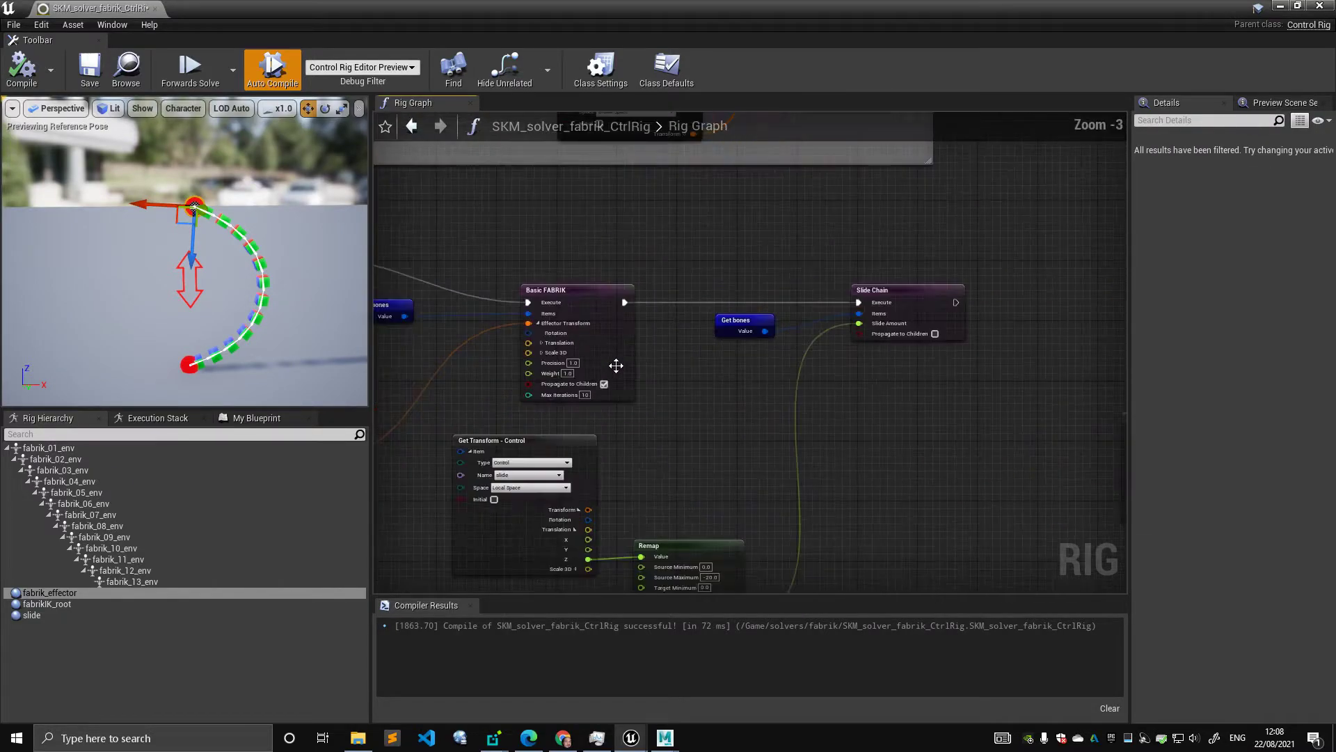
pyautogui.moveTo(728, 379); pyautogui.dragTo(614, 328, button='right')
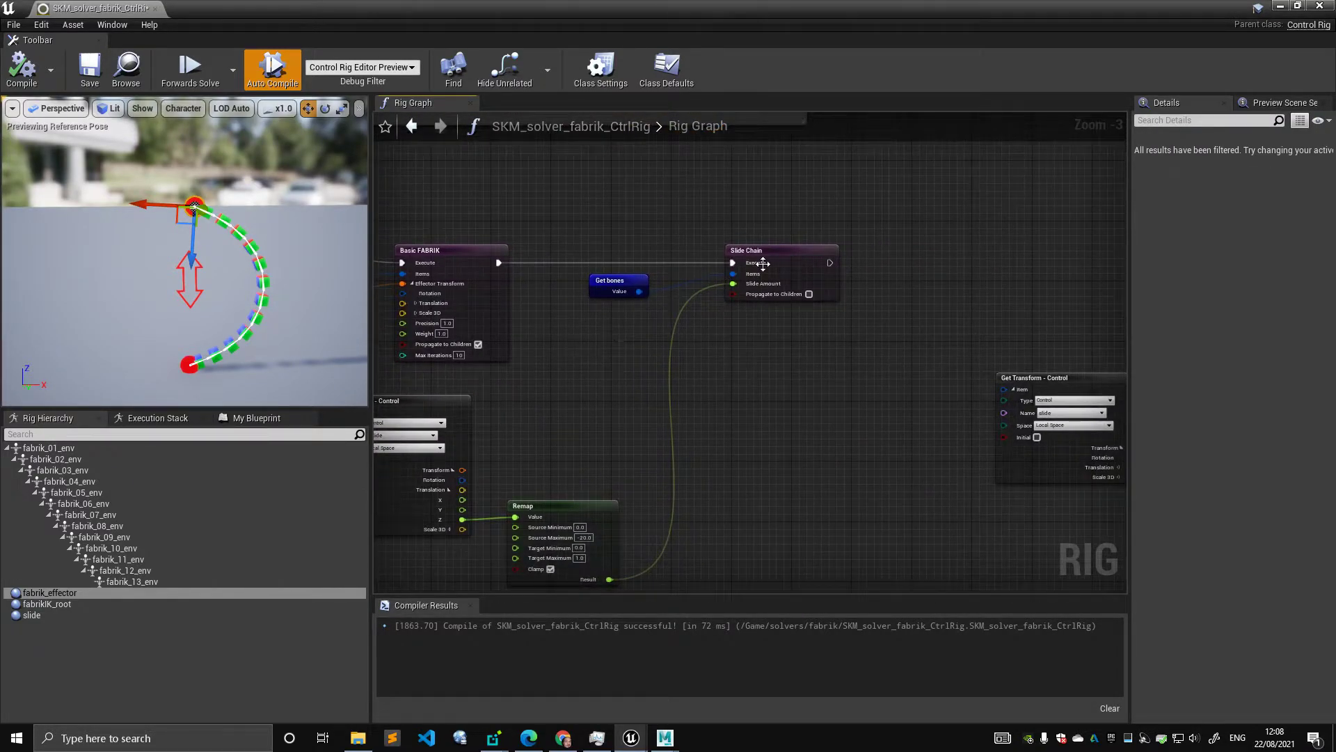
pyautogui.moveTo(764, 263); pyautogui.dragTo(748, 261)
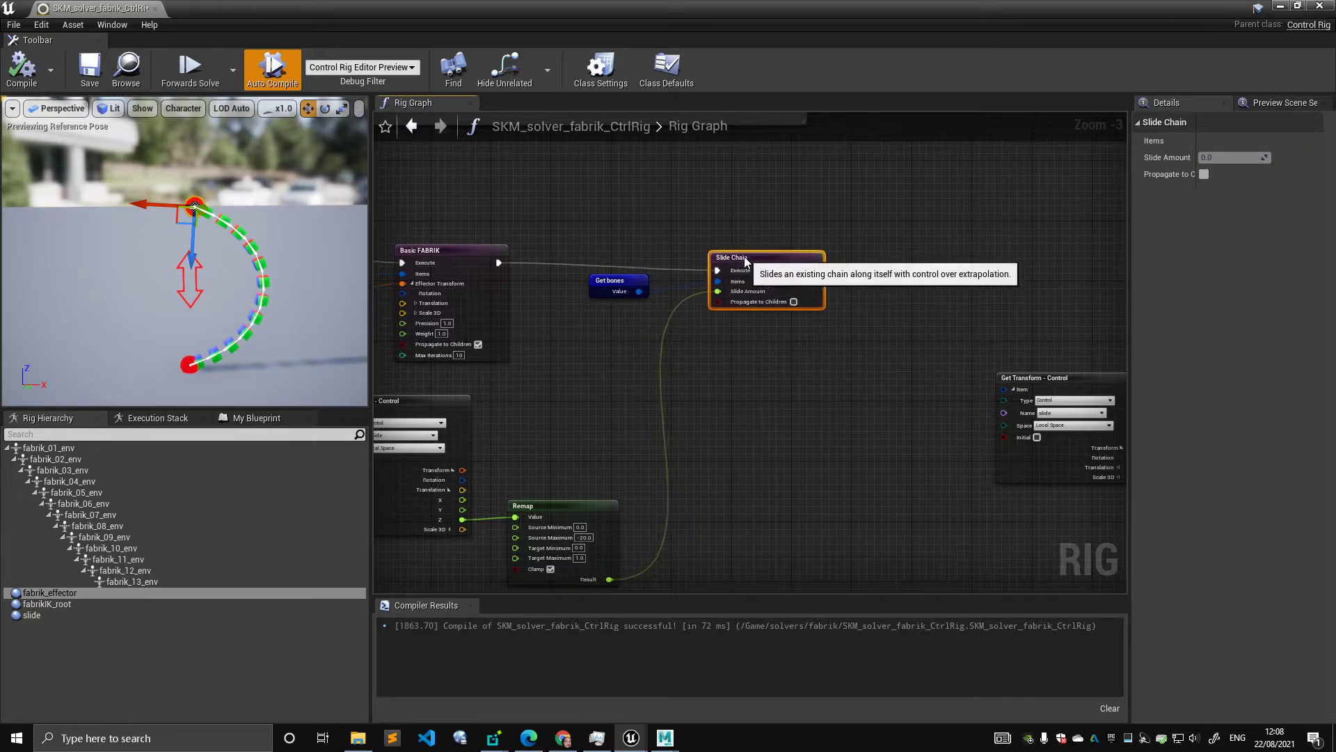
pyautogui.scroll(1, 611, 279)
pyautogui.moveTo(614, 275); pyautogui.dragTo(444, 309, button='right')
pyautogui.scroll(2, 458, 306)
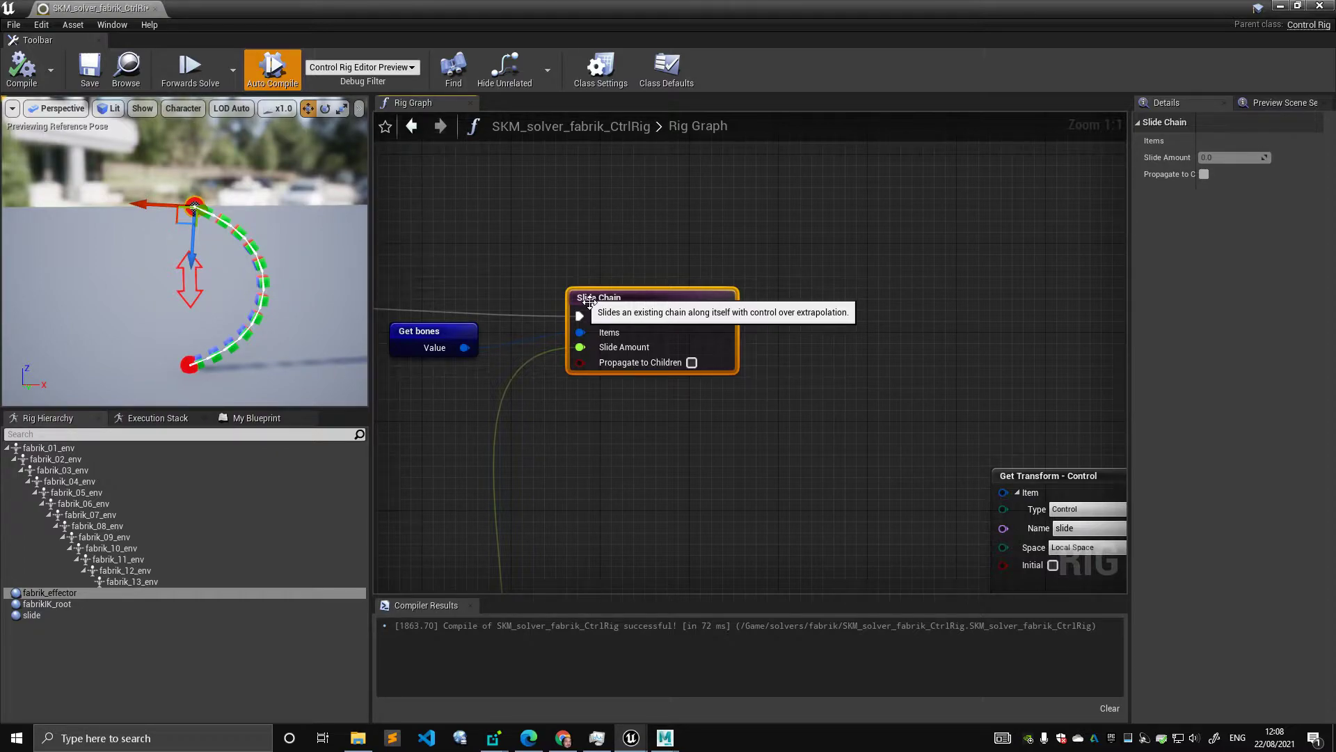
pyautogui.scroll(-2, 525, 303)
pyautogui.moveTo(553, 406); pyautogui.dragTo(664, 361, button='right')
pyautogui.scroll(-1, 708, 279)
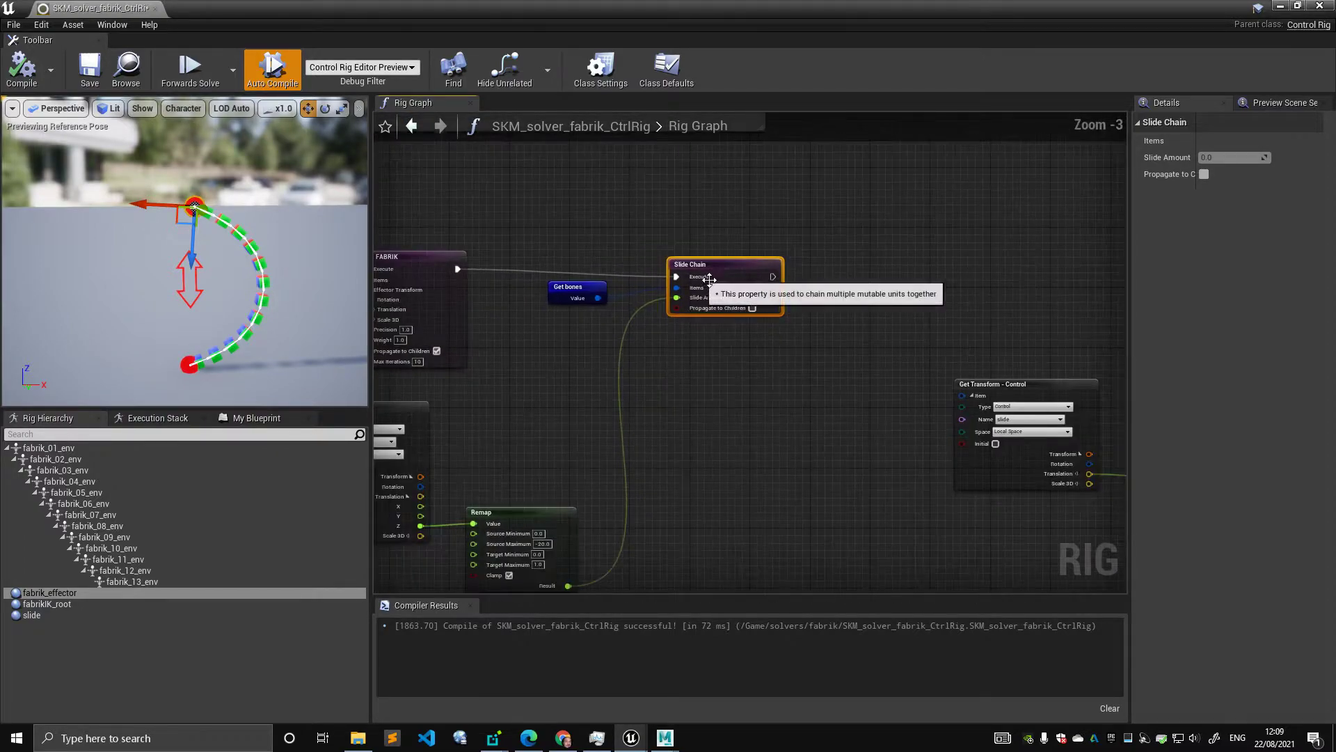
pyautogui.moveTo(701, 244); pyautogui.dragTo(830, 218, button='right')
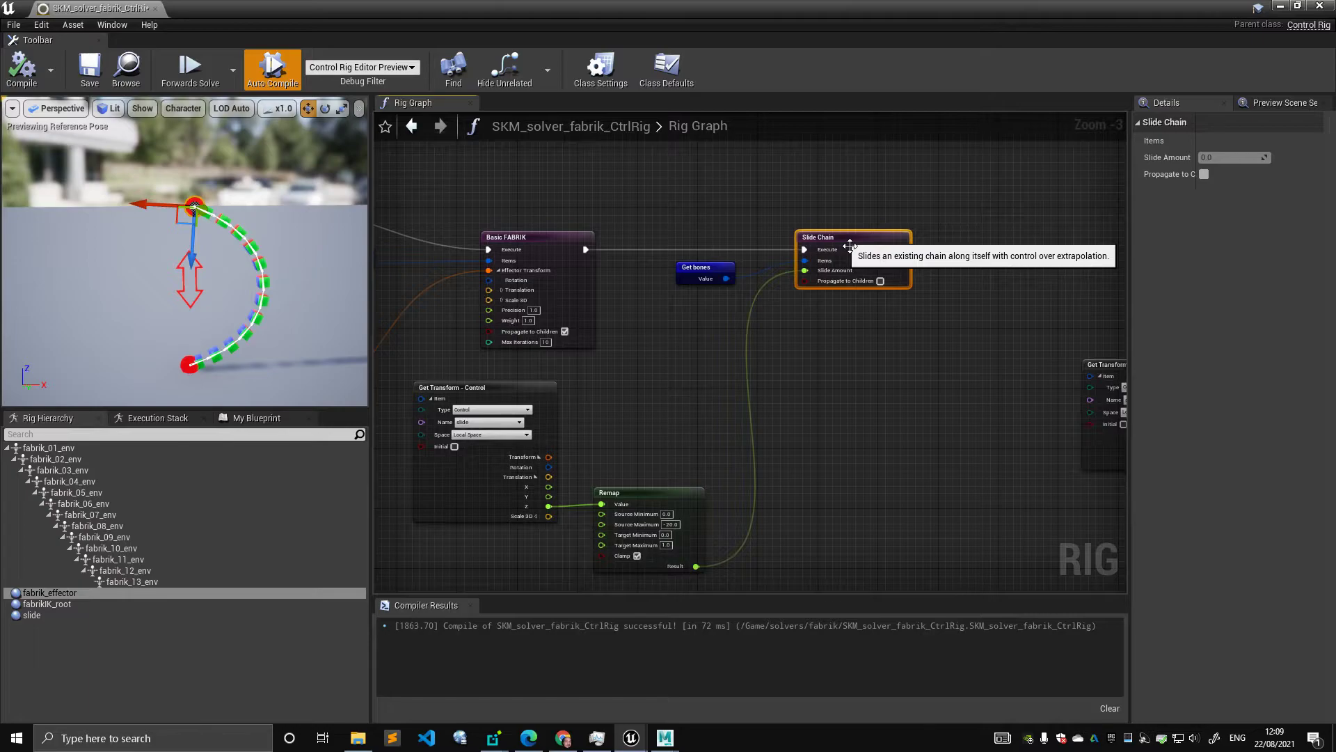
# Step: Examine what feeds Slide Chain: the Basic FABRIK execution, the Get bones items, and the slide control's remapped transform
pyautogui.scroll(1, 583, 260)
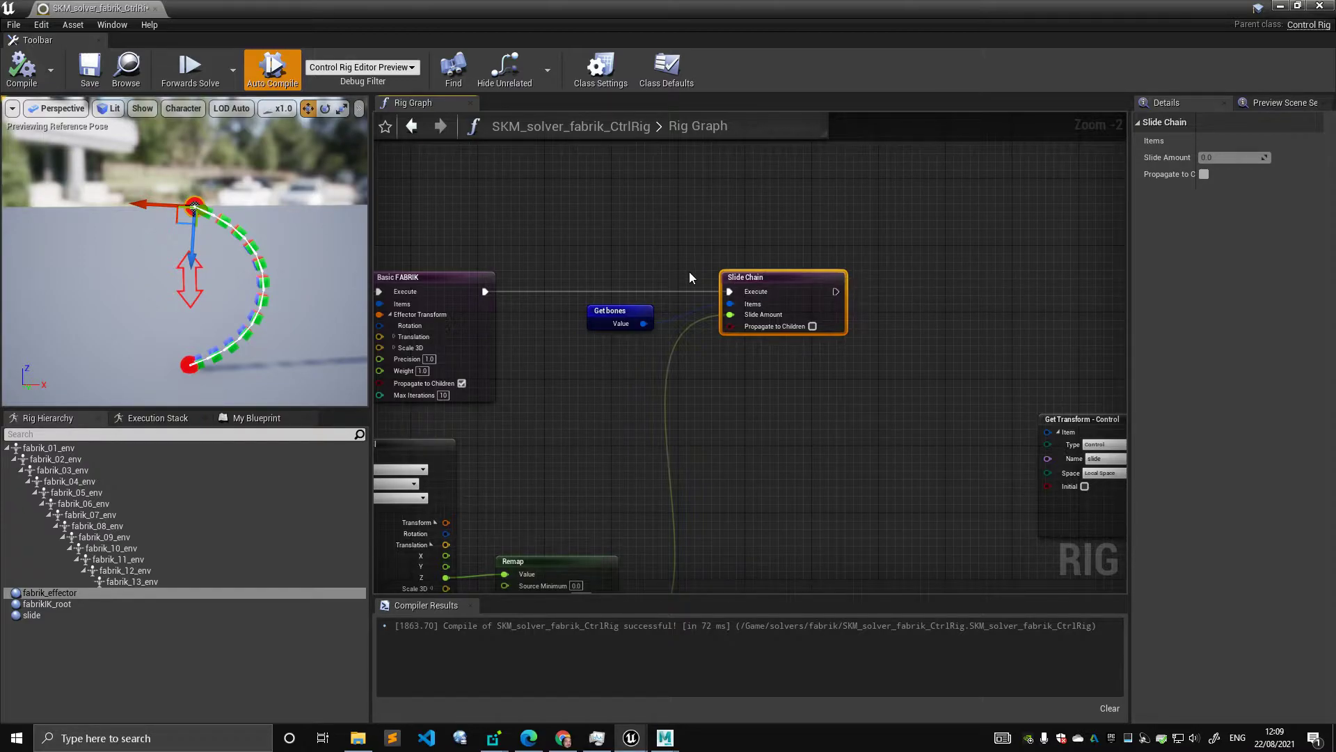
pyautogui.moveTo(589, 271); pyautogui.dragTo(647, 221, button='right')
pyautogui.scroll(-1, 646, 222)
pyautogui.moveTo(566, 376); pyautogui.dragTo(669, 319, button='right')
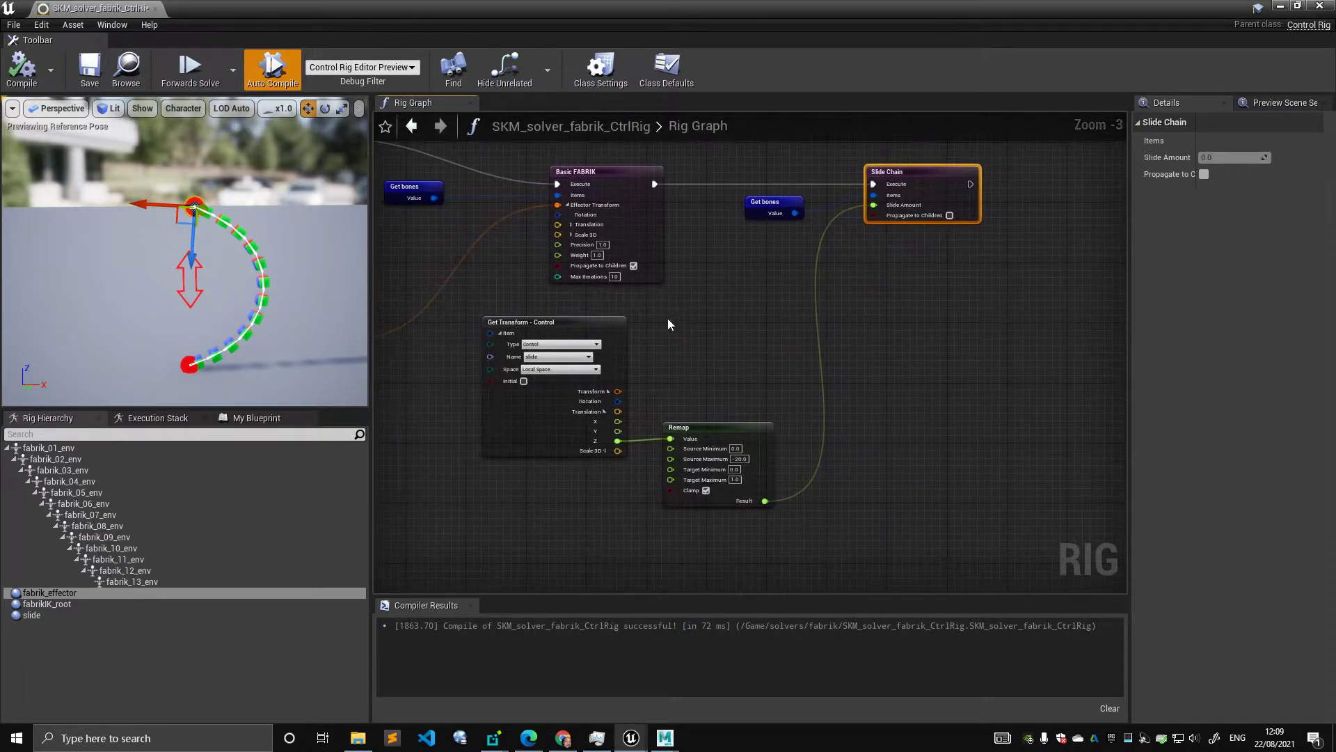
pyautogui.moveTo(747, 257); pyautogui.dragTo(591, 365, button='right')
pyautogui.scroll(2, 591, 365)
pyautogui.moveTo(771, 376); pyautogui.dragTo(812, 334, button='right')
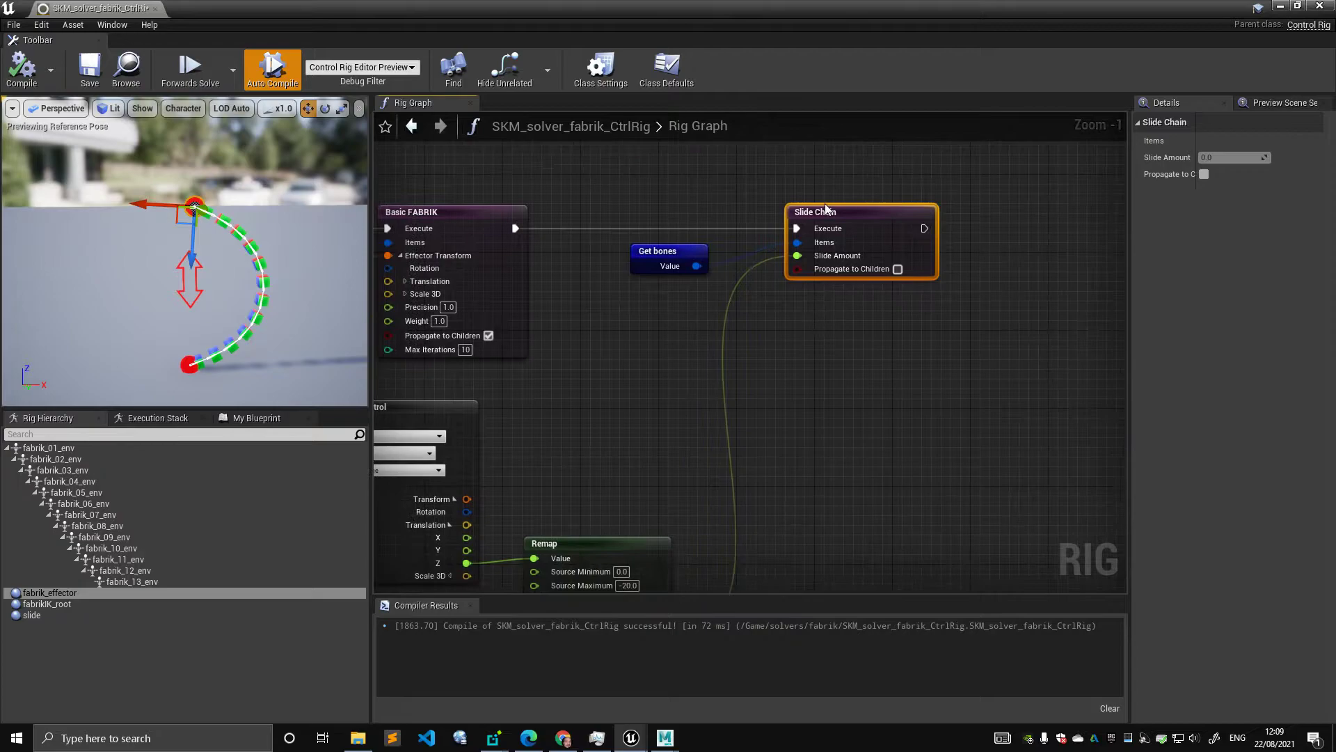
pyautogui.scroll(-1, 698, 323)
pyautogui.moveTo(699, 323); pyautogui.dragTo(719, 321, button='right')
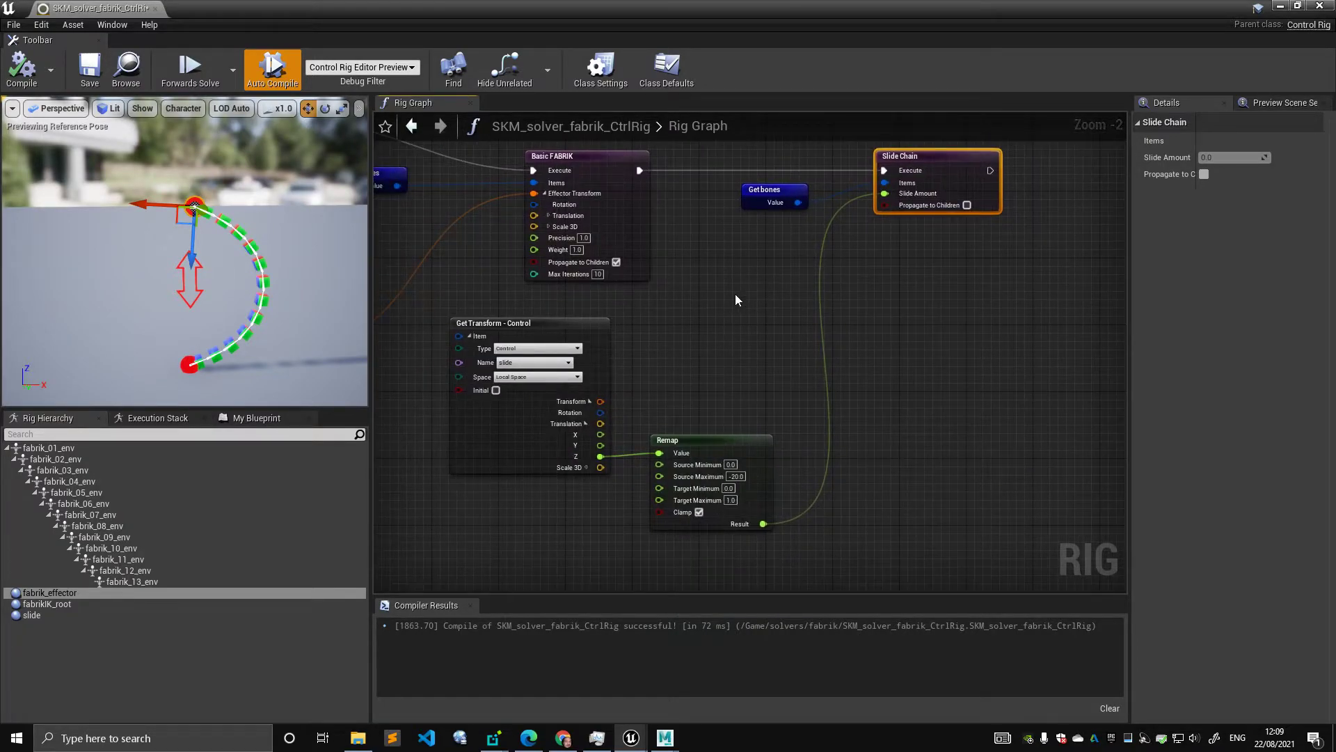
pyautogui.scroll(2, 861, 197)
pyautogui.moveTo(861, 198); pyautogui.dragTo(712, 323, button='right')
pyautogui.click(619, 315)
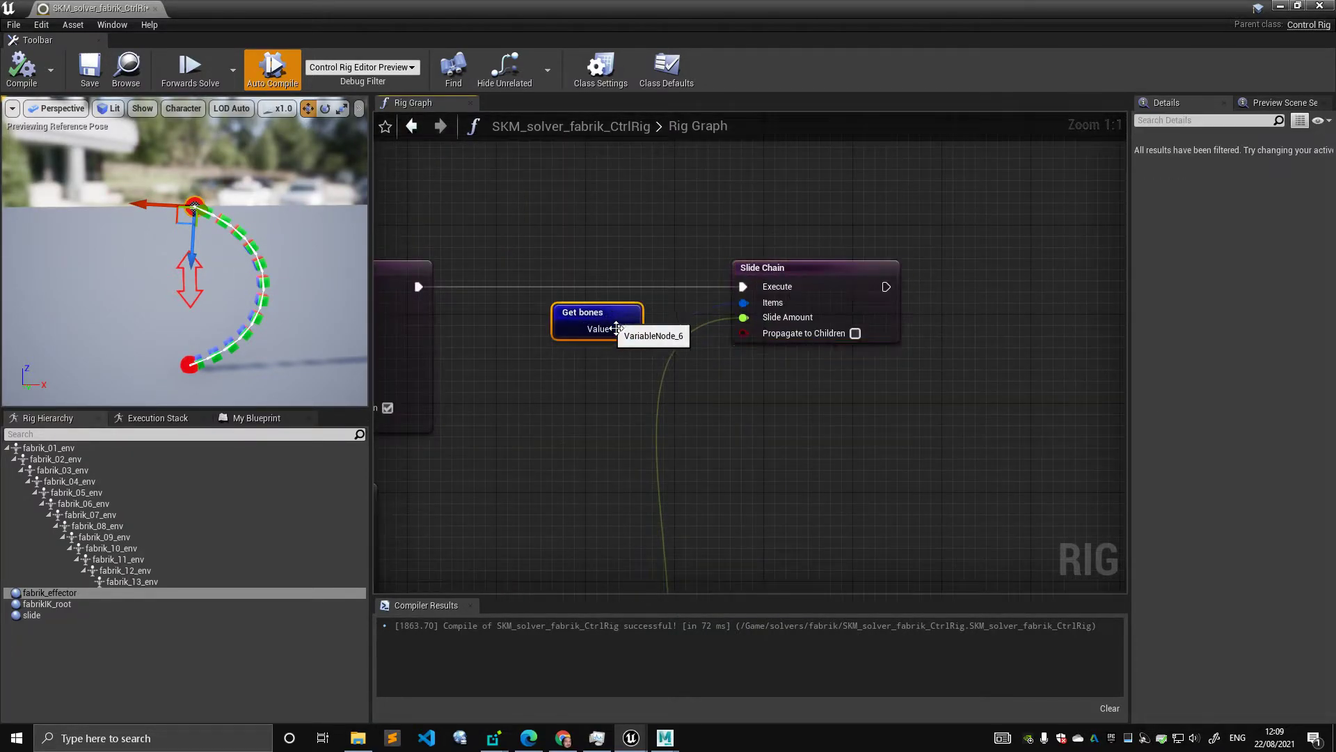
pyautogui.scroll(-2, 578, 385)
pyautogui.moveTo(649, 419); pyautogui.dragTo(687, 329, button='right')
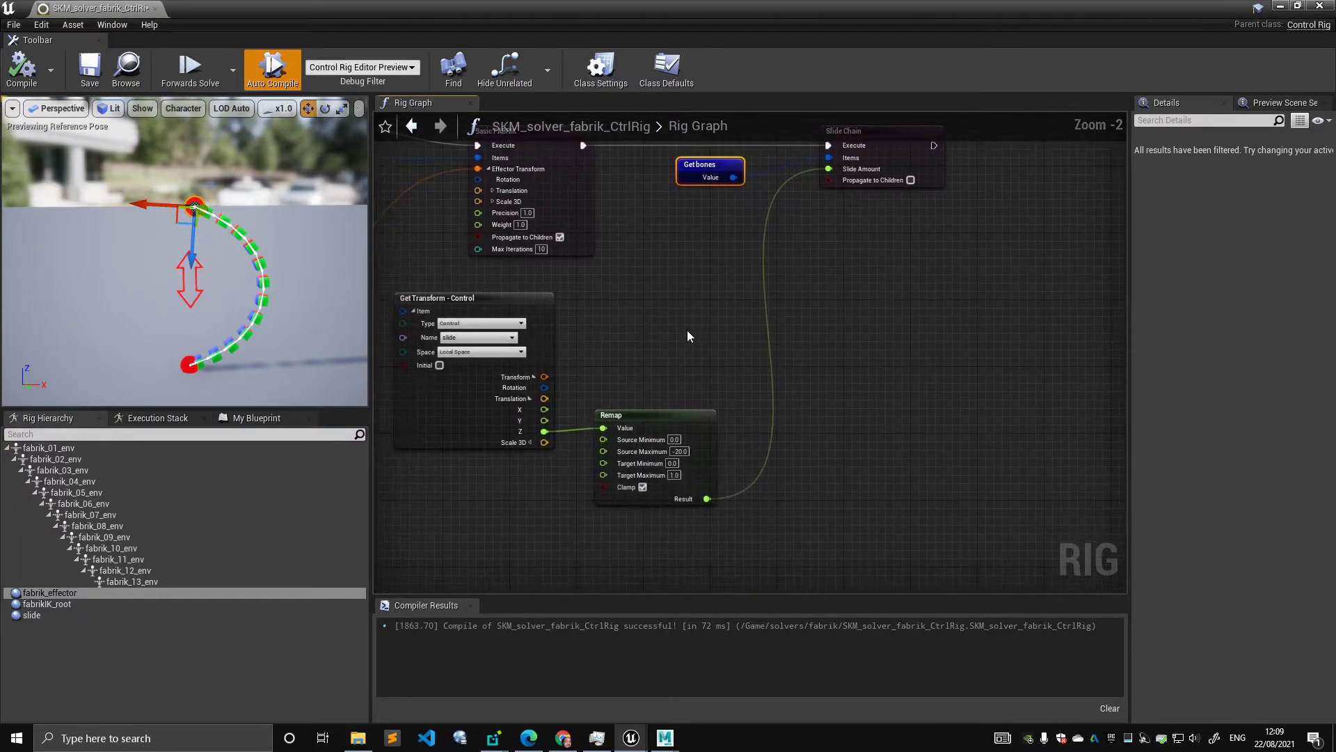
# Step: Disconnect the Remap result from Slide Chain's Slide Amount, and select the slide control's Get Transform node together with Remap
pyautogui.scroll(2, 618, 390)
pyautogui.keyDown('ctrl'); pyautogui.moveTo(724, 277); pyautogui.dragTo(678, 293); pyautogui.keyUp('ctrl')
pyautogui.click(674, 381)
pyautogui.moveTo(674, 437); pyautogui.dragTo(753, 287, button='right')
pyautogui.scroll(-2, 748, 285)
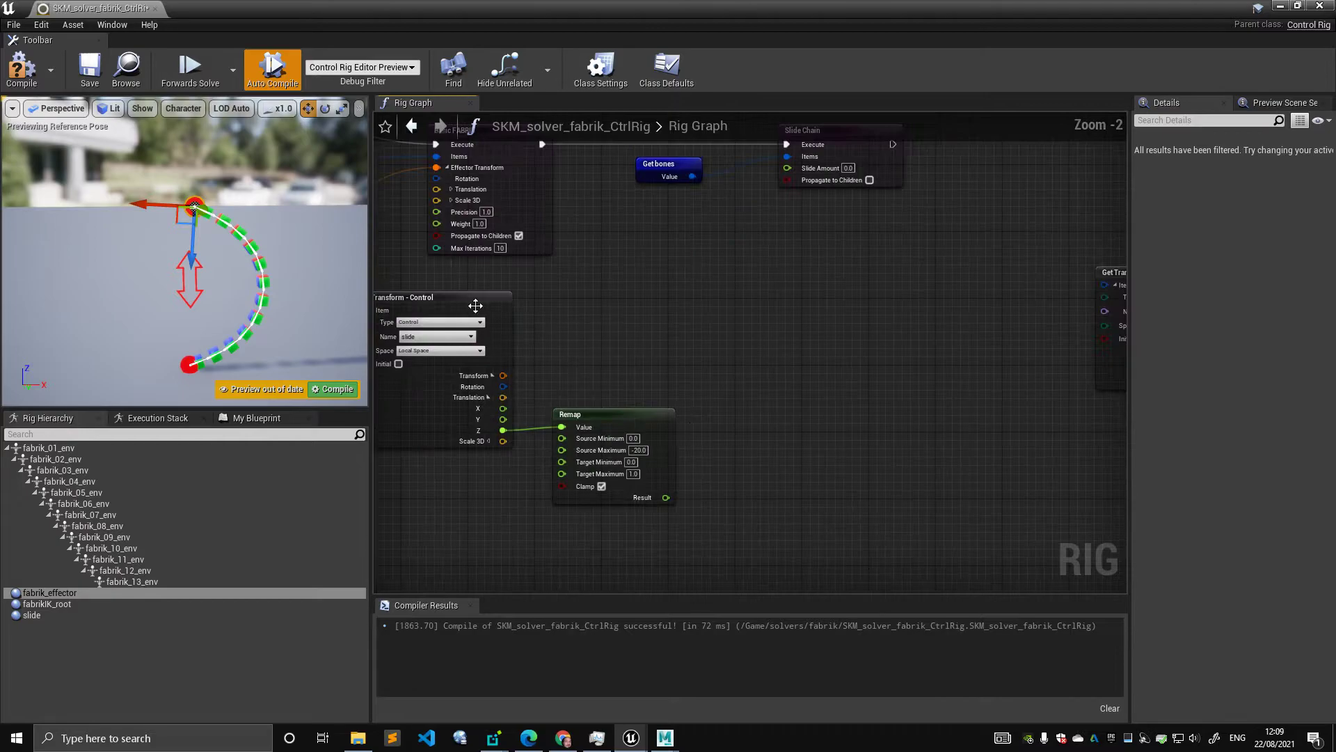
pyautogui.moveTo(475, 287); pyautogui.dragTo(661, 460)
pyautogui.moveTo(645, 279); pyautogui.dragTo(695, 468, button='right')
pyautogui.scroll(1, 689, 467)
pyautogui.scroll(-2, 661, 437)
pyautogui.moveTo(586, 421); pyautogui.dragTo(778, 405, button='right')
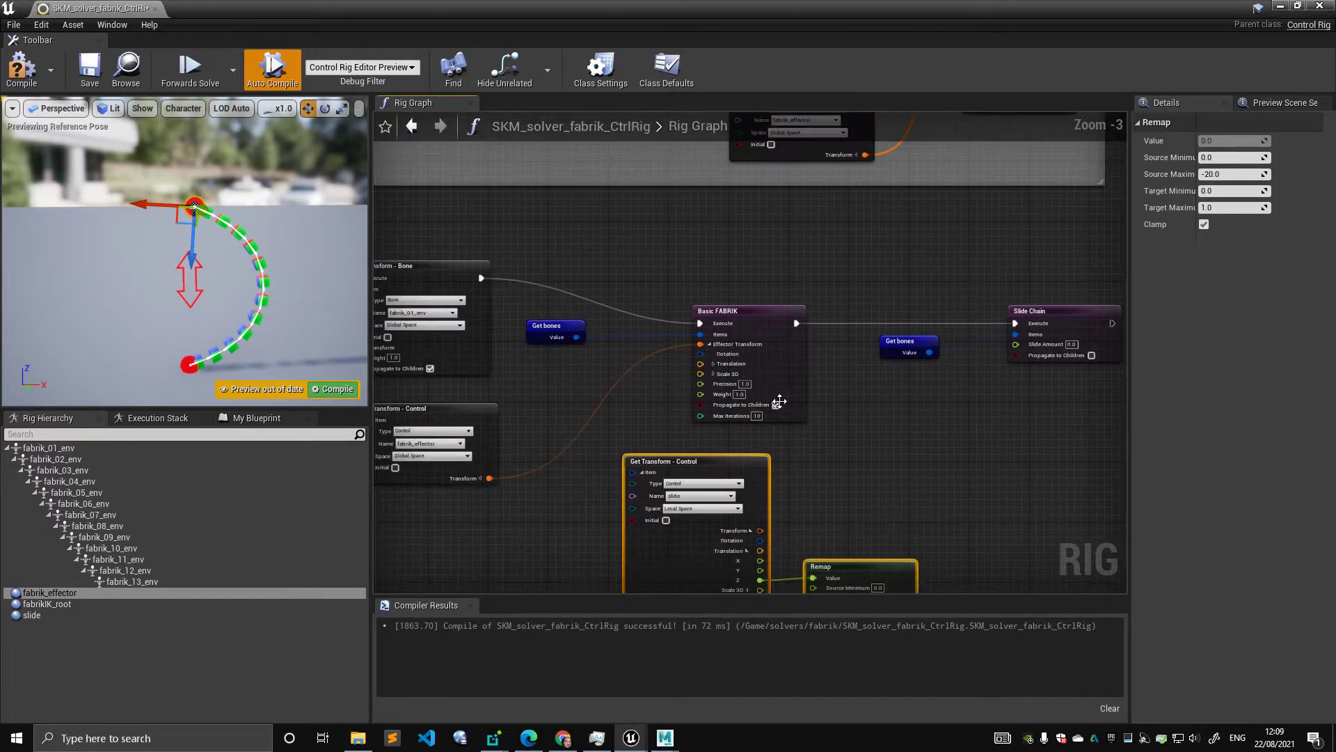
# Step: Rewire Forwards Solve from Example 1 to the Set Transform - Bone node of the lower chain, and move Forwards Solve beside it
pyautogui.scroll(-2, 777, 405)
pyautogui.moveTo(396, 318); pyautogui.dragTo(580, 320, button='right')
pyautogui.rightClick(581, 324)
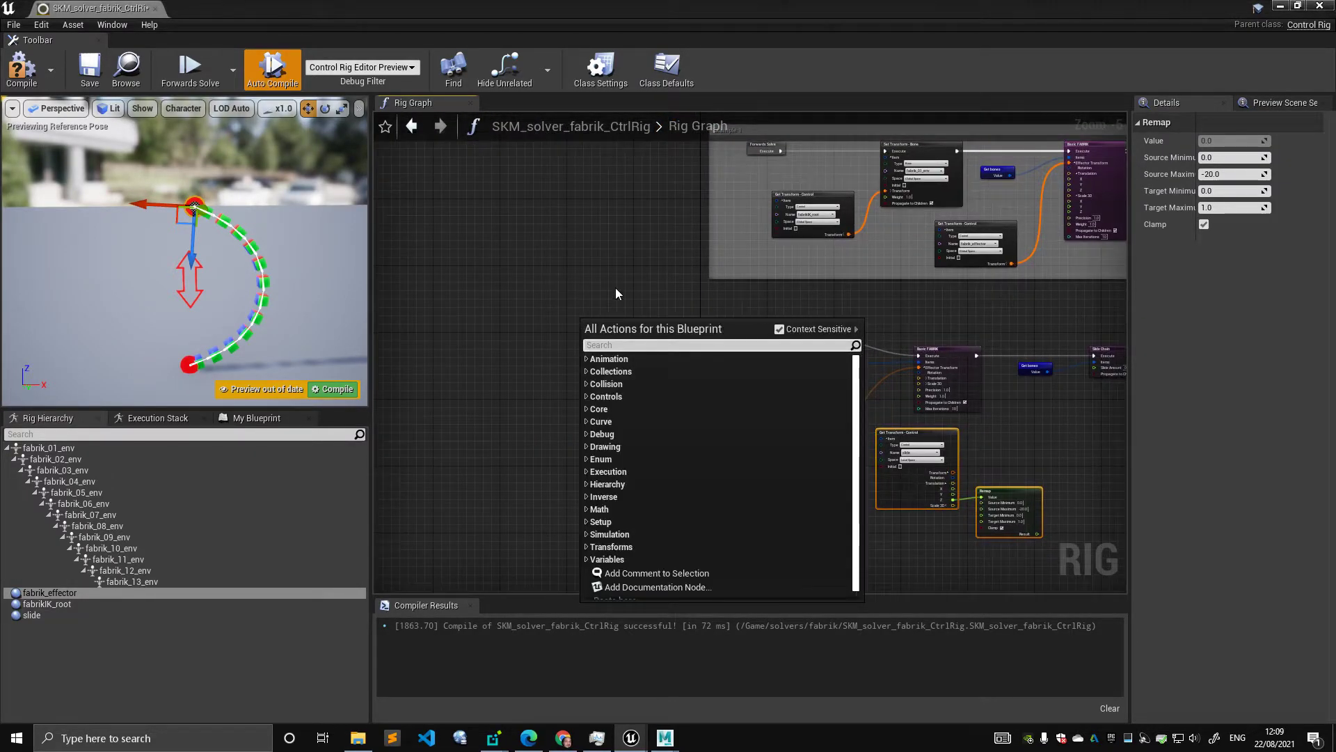
pyautogui.click(638, 251)
pyautogui.moveTo(624, 195); pyautogui.dragTo(577, 265, button='right')
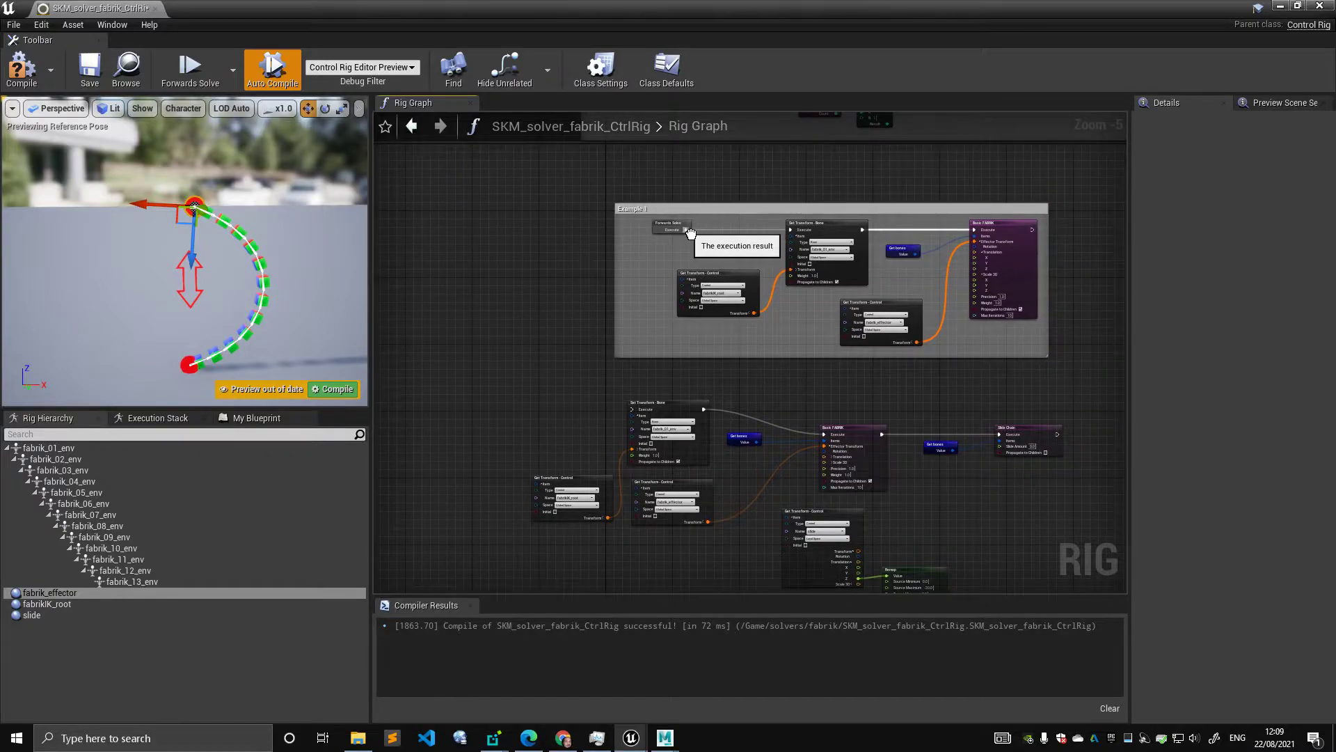
pyautogui.keyDown('ctrl'); pyautogui.moveTo(687, 230); pyautogui.dragTo(722, 228); pyautogui.keyUp('ctrl')
pyautogui.moveTo(669, 226); pyautogui.dragTo(709, 436)
pyautogui.scroll(4, 563, 397)
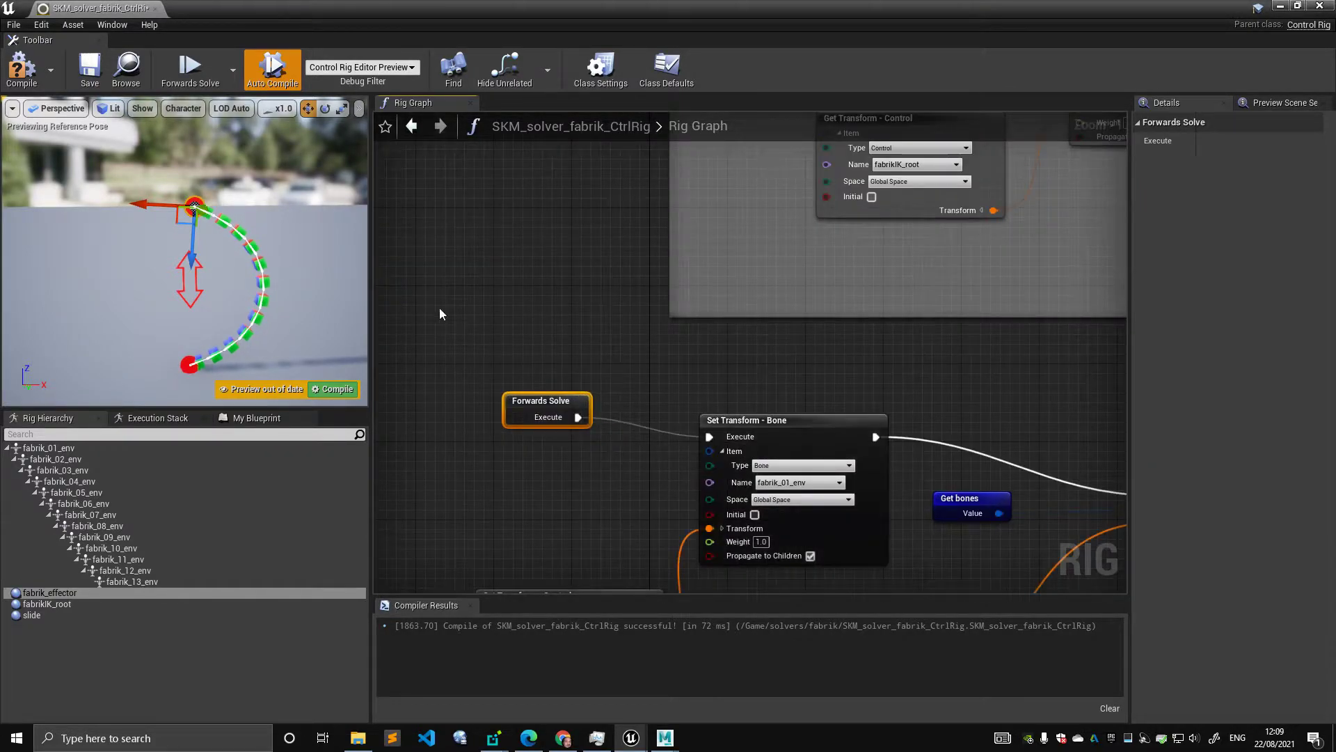
# Step: Compile the rig and move the fabrik_effector control slightly in the viewport to test the lower chain
pyautogui.click(21, 66)
pyautogui.moveTo(180, 218); pyautogui.dragTo(165, 221)
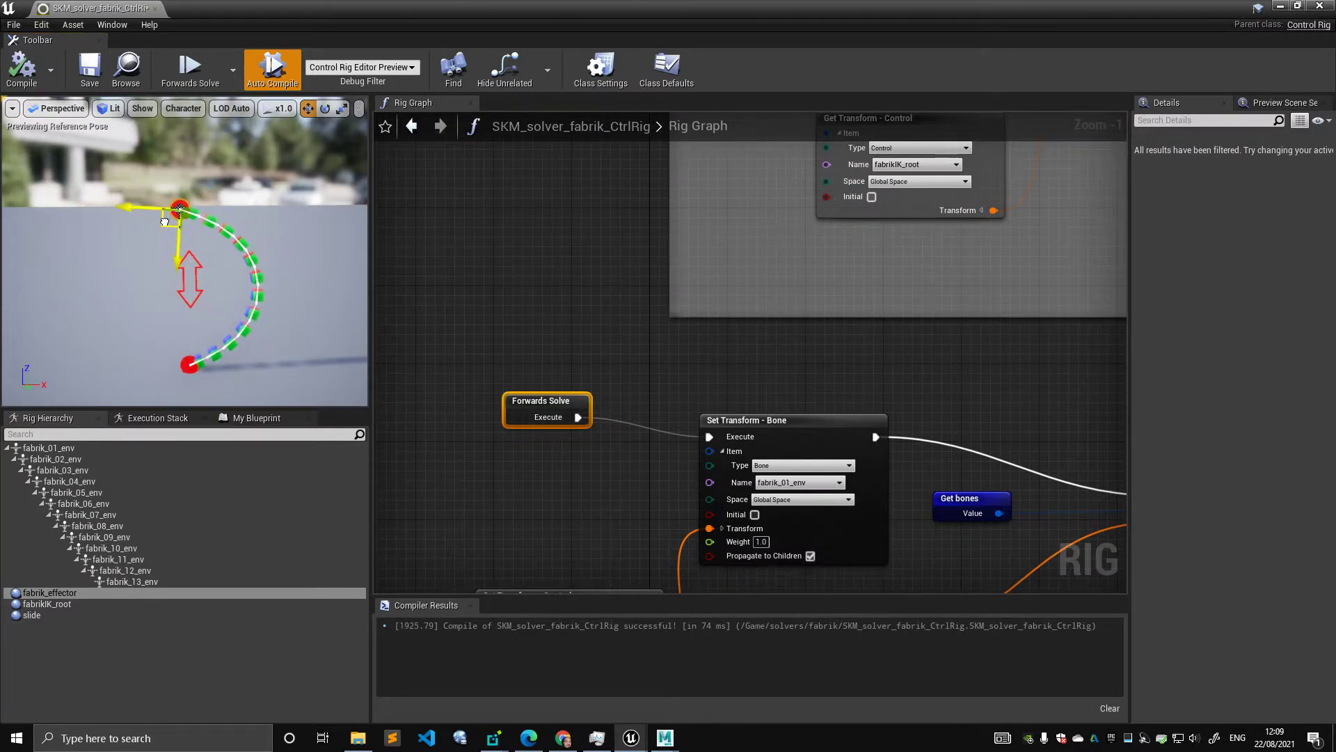
# Step: Try different Slide Amount values on the Slide Chain node, ending with 1
pyautogui.moveTo(635, 362); pyautogui.dragTo(616, 320, button='right')
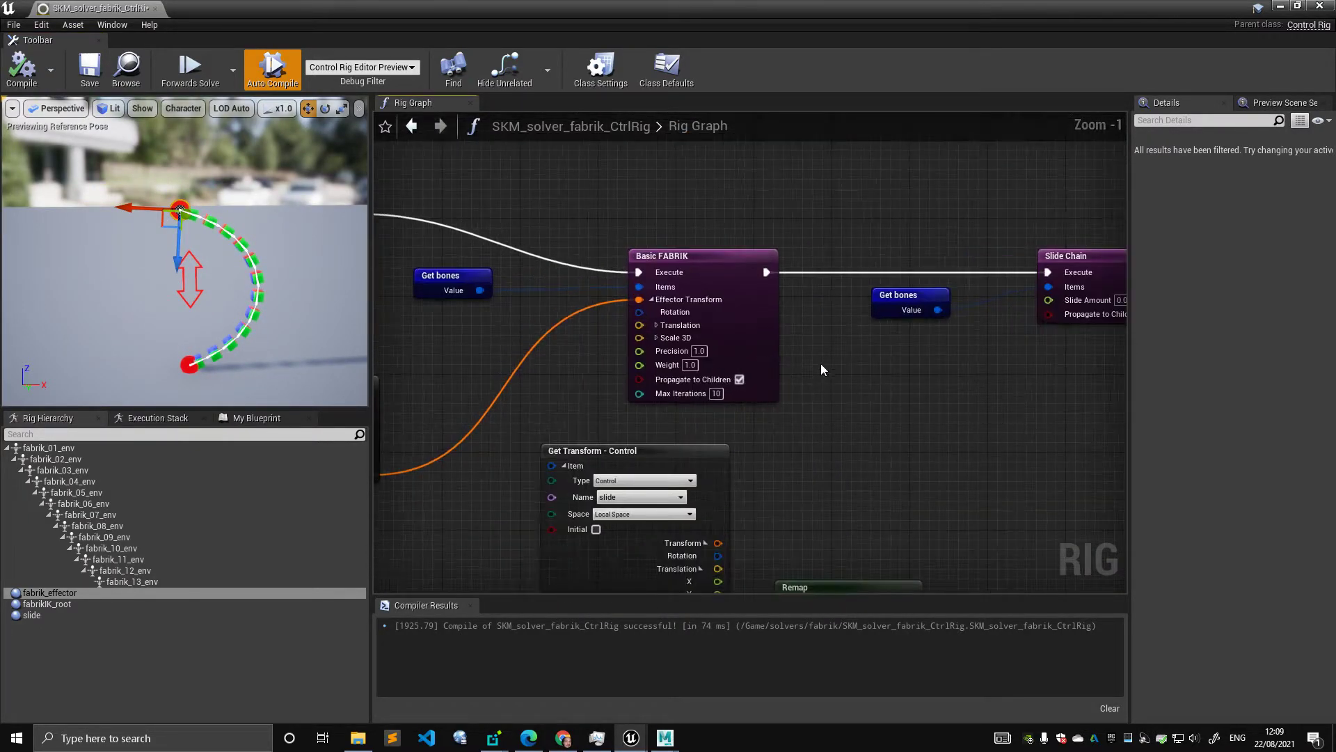
pyautogui.moveTo(822, 369); pyautogui.dragTo(577, 345, button='right')
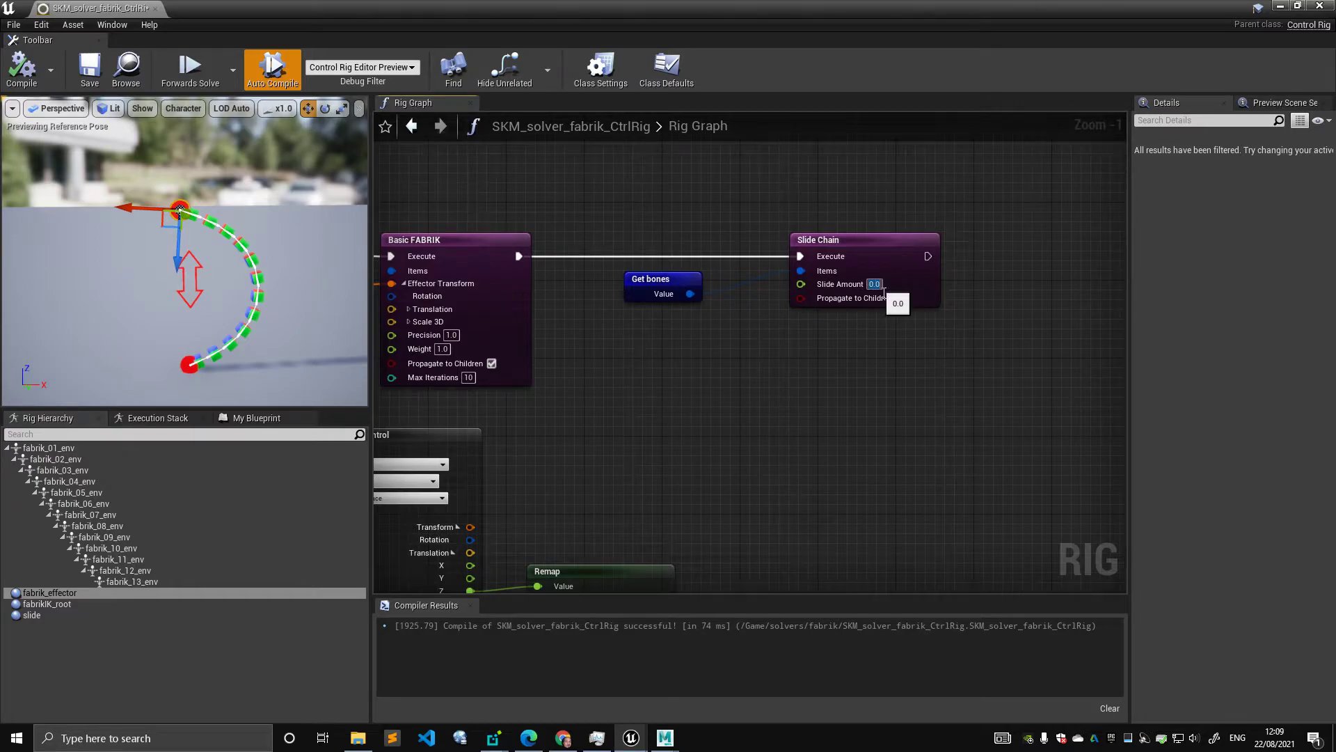
pyautogui.moveTo(883, 291); pyautogui.dragTo(883, 294)
pyautogui.press('Return')
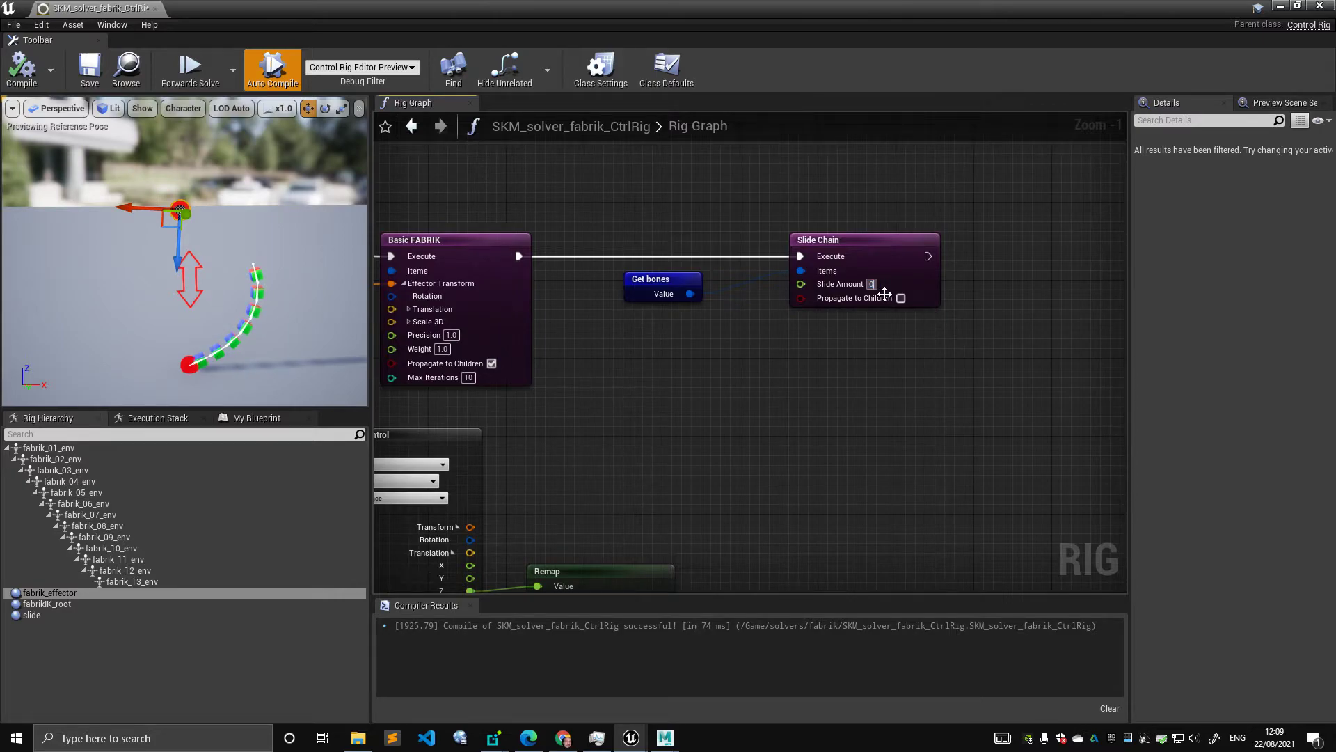
pyautogui.press('Return')
pyautogui.write('1')
pyautogui.press('Return')
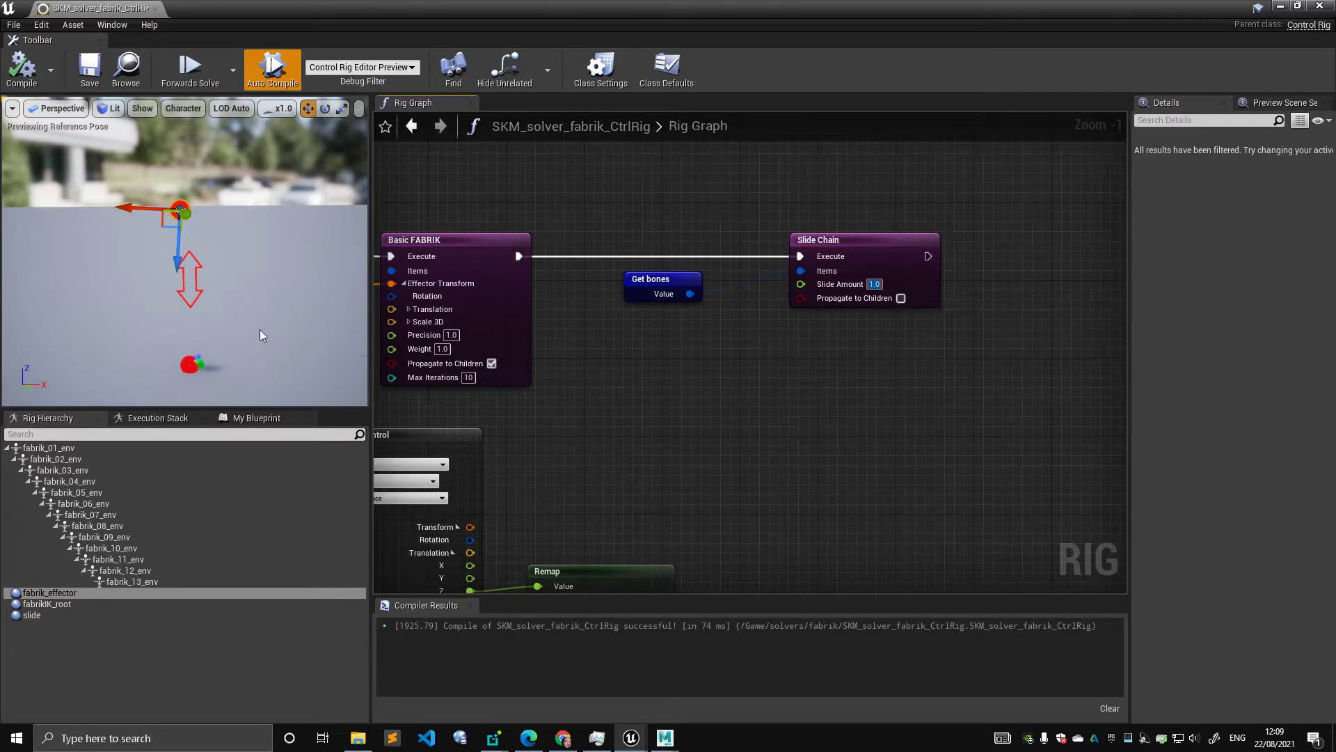
# Step: Select the fabrik_13_env bone in the hierarchy, and set Slide Chain's Slide Amount to 0
pyautogui.click(139, 580)
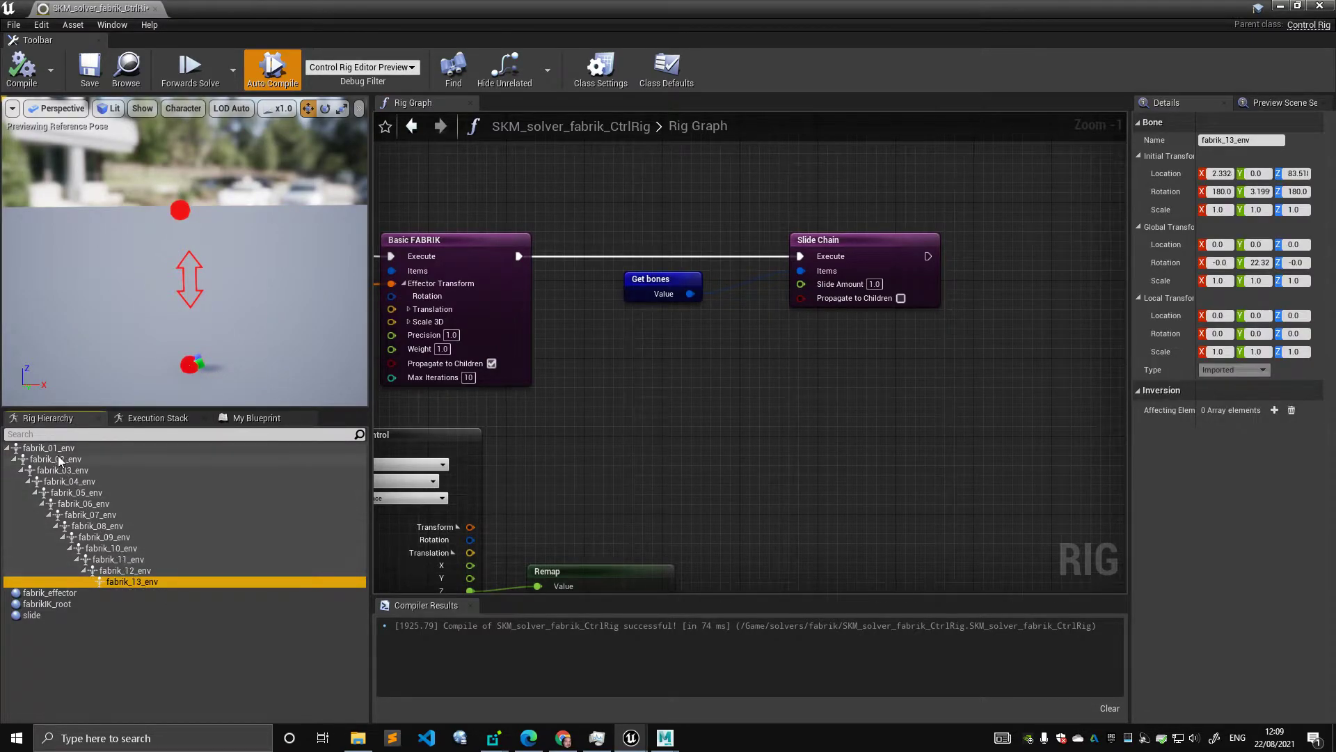
pyautogui.click(874, 284)
pyautogui.write('0')
pyautogui.press('Return')
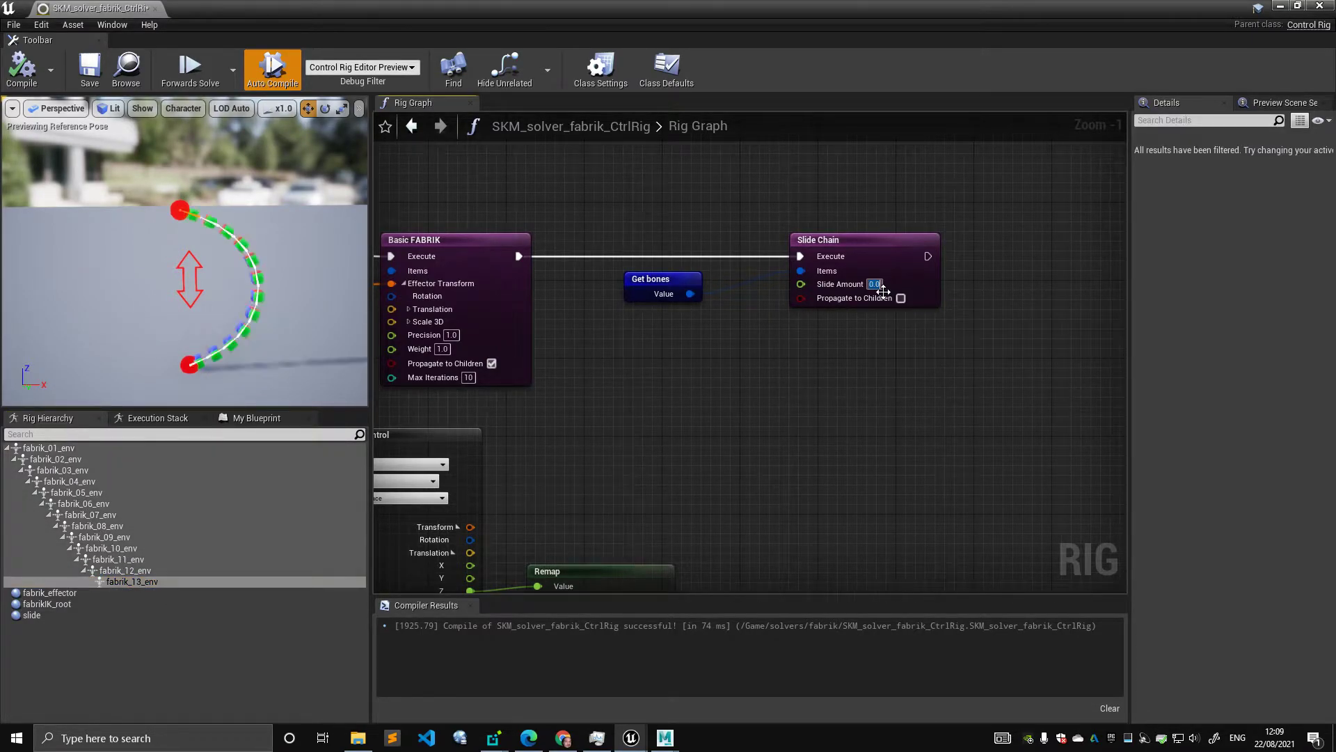
# Step: Select the slide control in the viewport, try moving it vertically, and compile the rig to reset it
pyautogui.moveTo(644, 233); pyautogui.dragTo(703, 201, button='right')
pyautogui.scroll(-1, 701, 208)
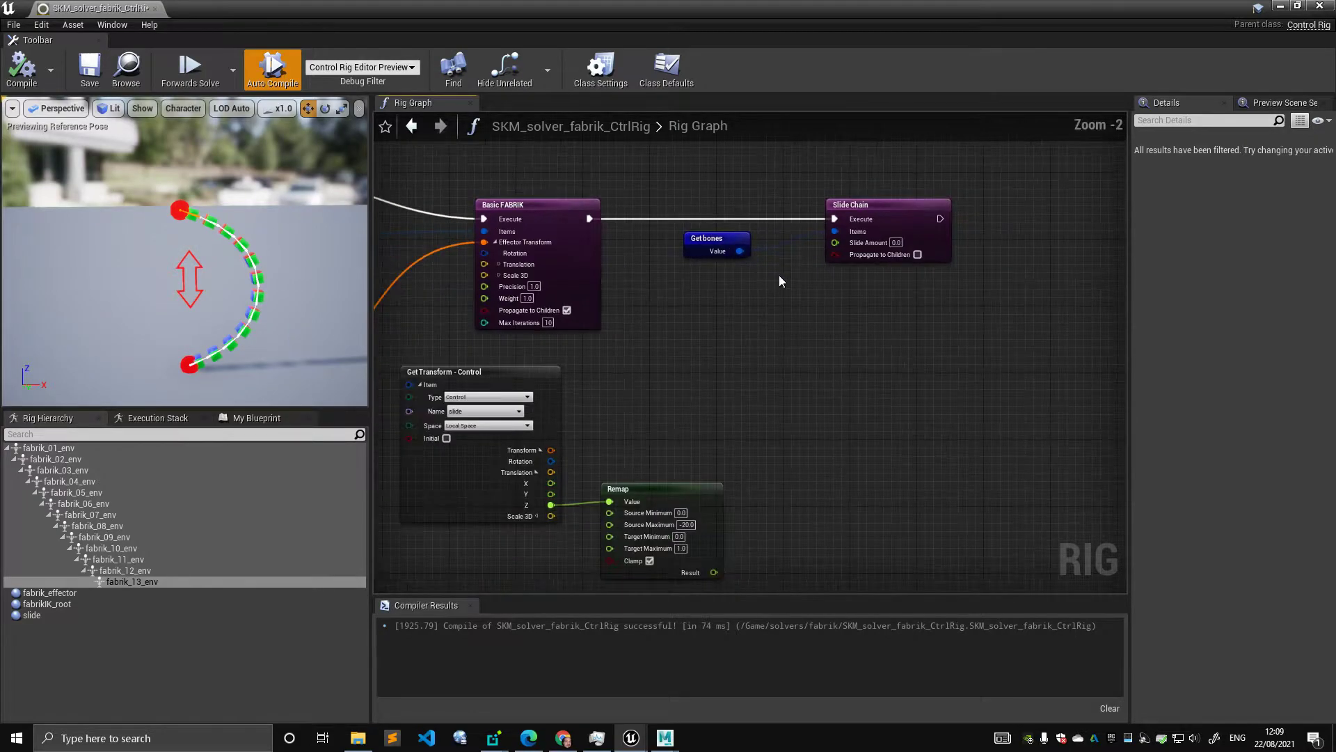
pyautogui.moveTo(748, 316); pyautogui.dragTo(767, 273, button='right')
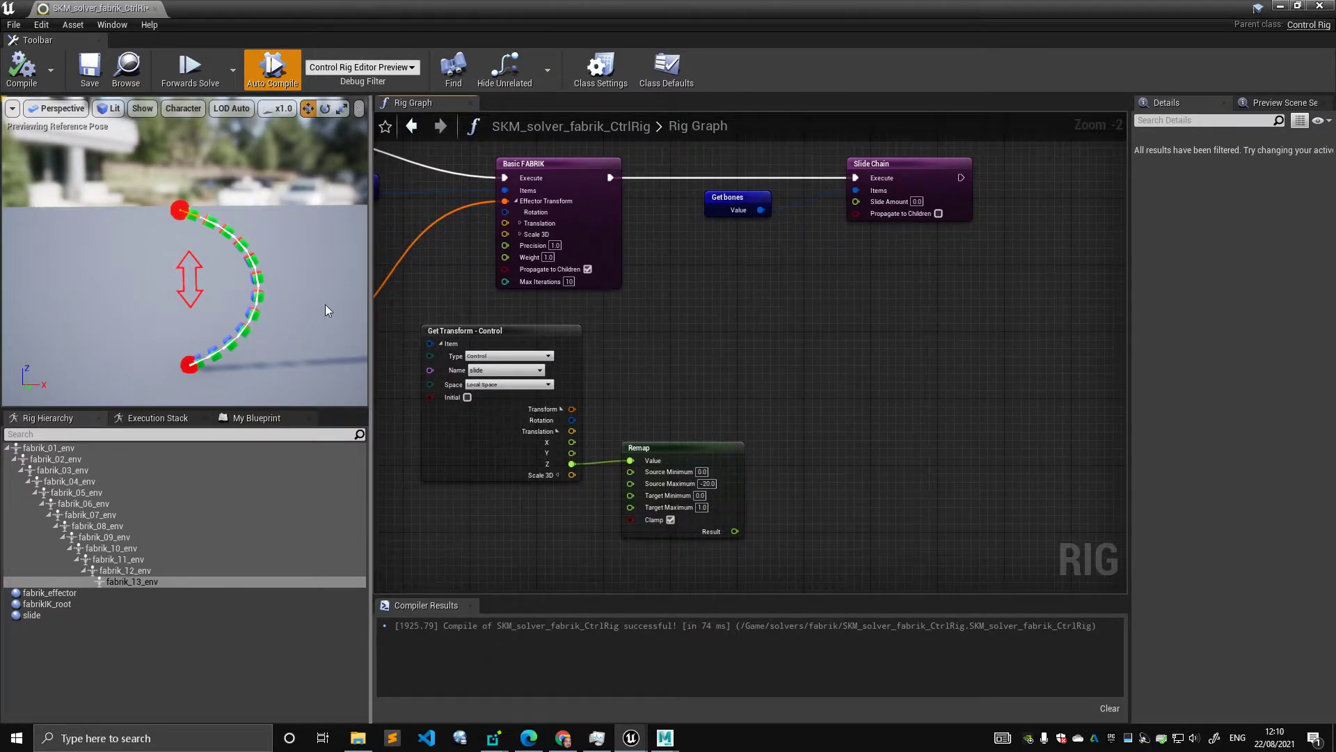
pyautogui.moveTo(324, 303); pyautogui.dragTo(266, 287, button='right')
pyautogui.click(254, 295)
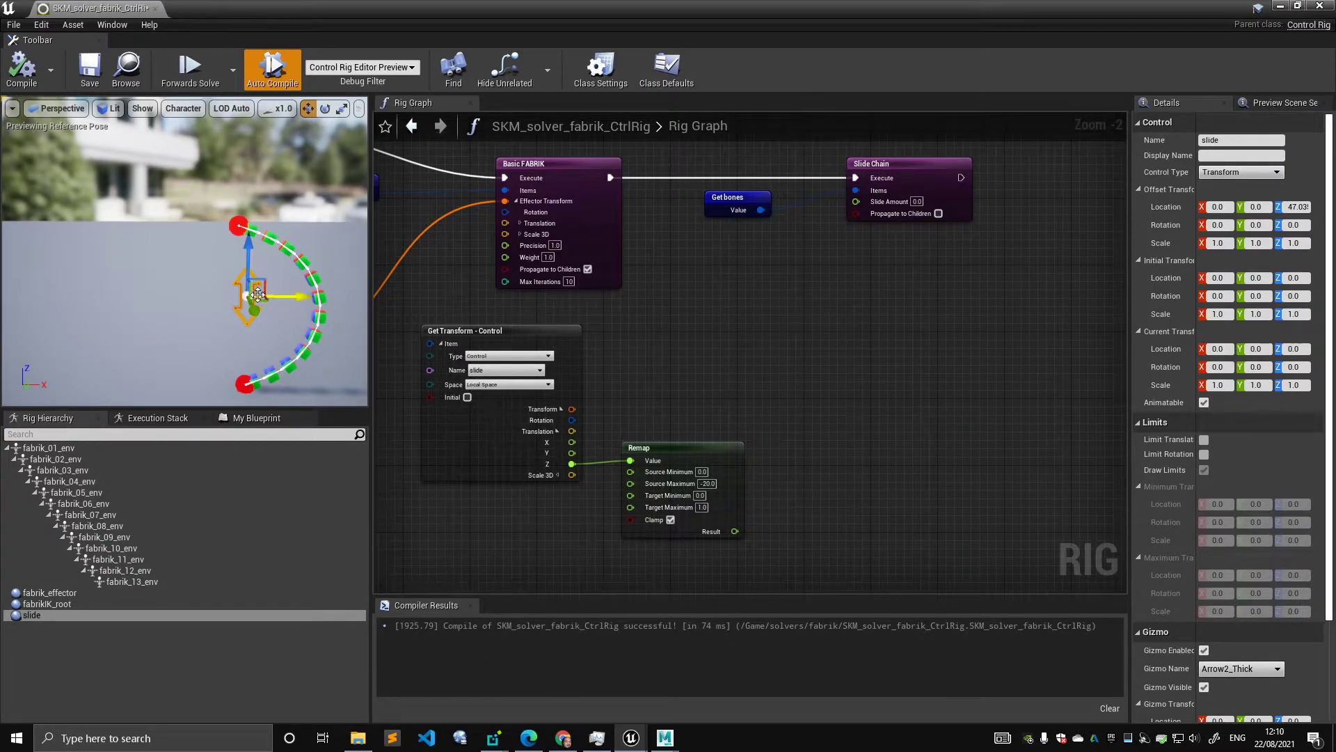
pyautogui.moveTo(259, 259); pyautogui.dragTo(258, 299)
pyautogui.click(28, 85)
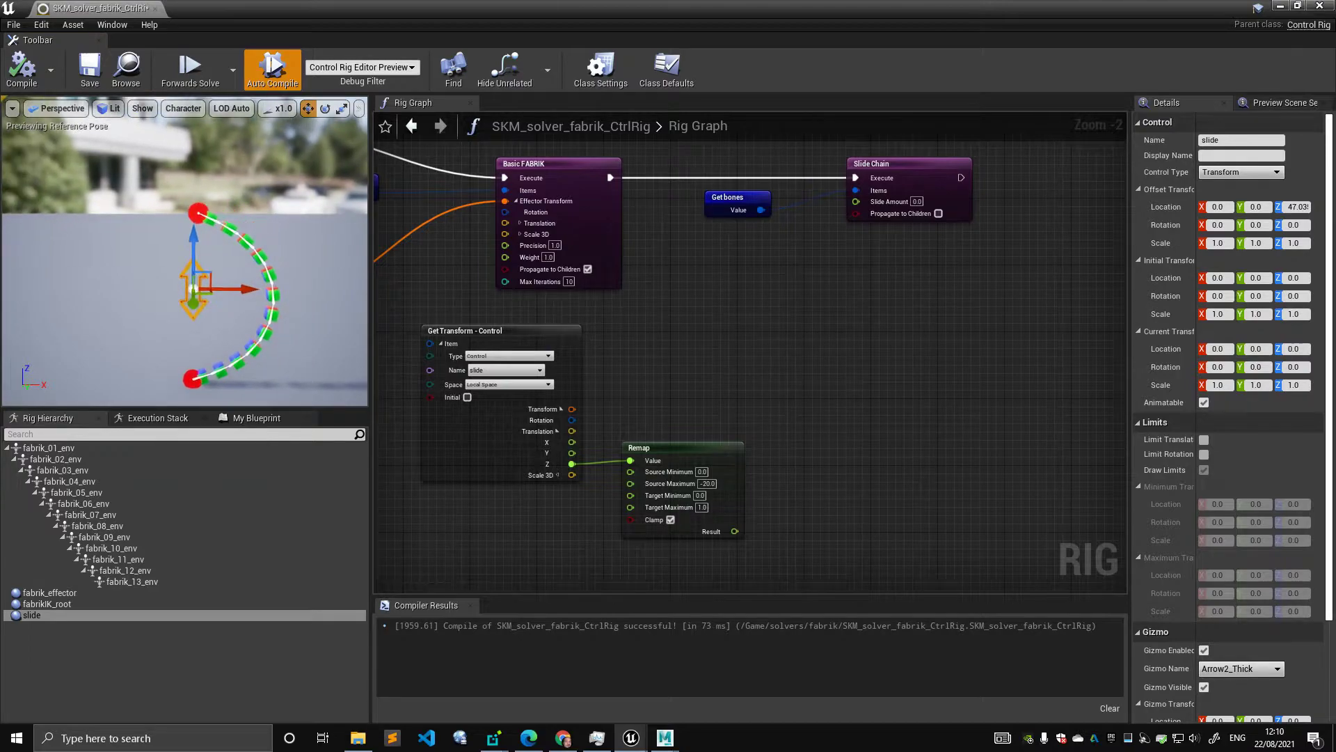
# Step: Inspect the slide control's Get Transform node, test moving the slide control downward in the viewport, and compile to reset it
pyautogui.click(557, 343)
pyautogui.moveTo(611, 374); pyautogui.dragTo(616, 302, button='right')
pyautogui.scroll(2, 617, 301)
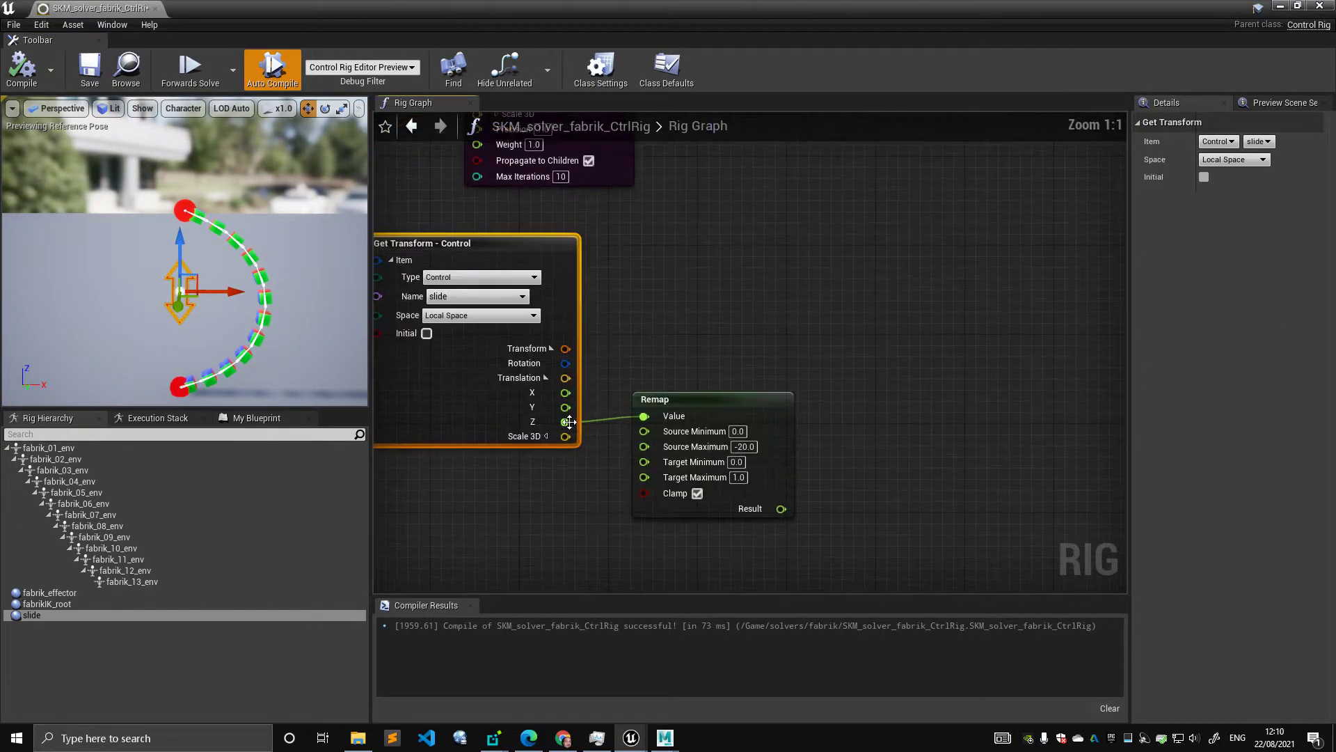
pyautogui.moveTo(179, 247); pyautogui.dragTo(180, 277)
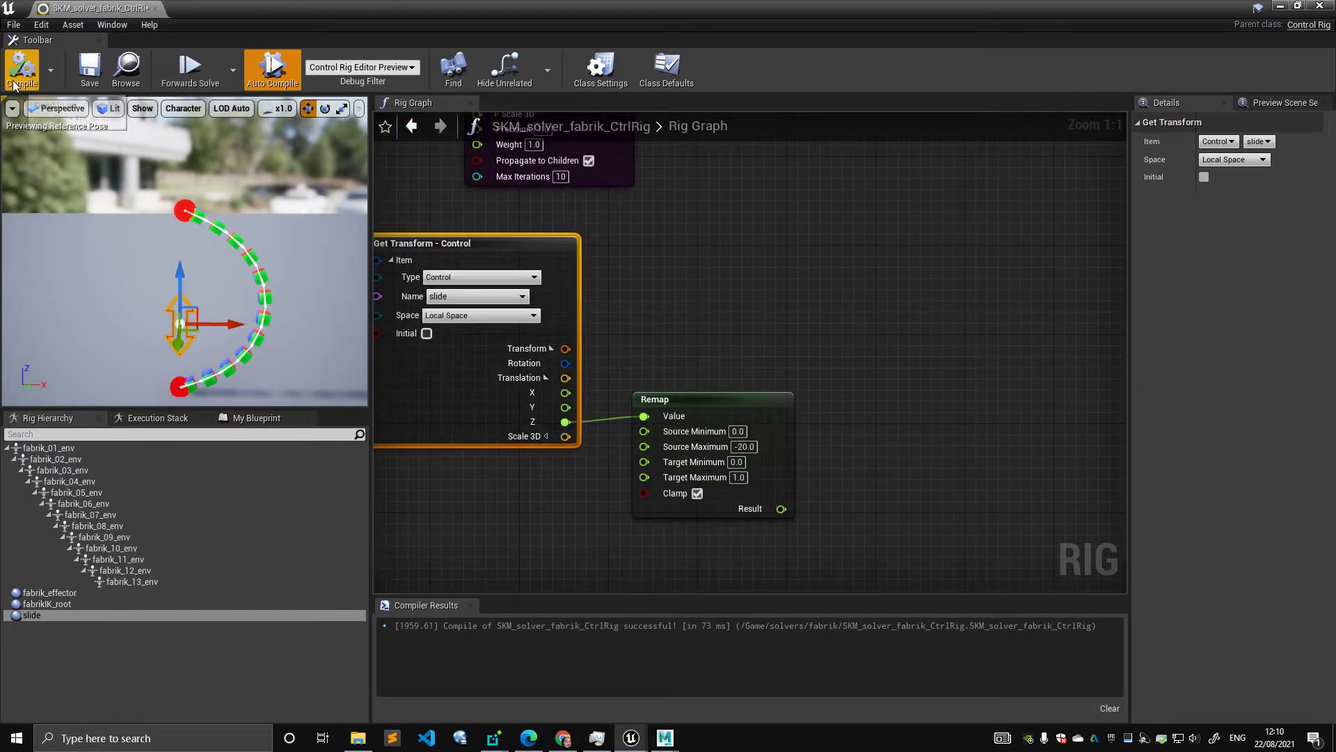
pyautogui.click(21, 75)
# Step: Examine the Remap node's source and target range values for the slide control's Z translation
pyautogui.moveTo(643, 358); pyautogui.dragTo(601, 292, button='right')
pyautogui.moveTo(634, 333)
pyautogui.mouseDown()
pyautogui.moveTo(645, 344)
pyautogui.moveTo(633, 337)
pyautogui.mouseUp()
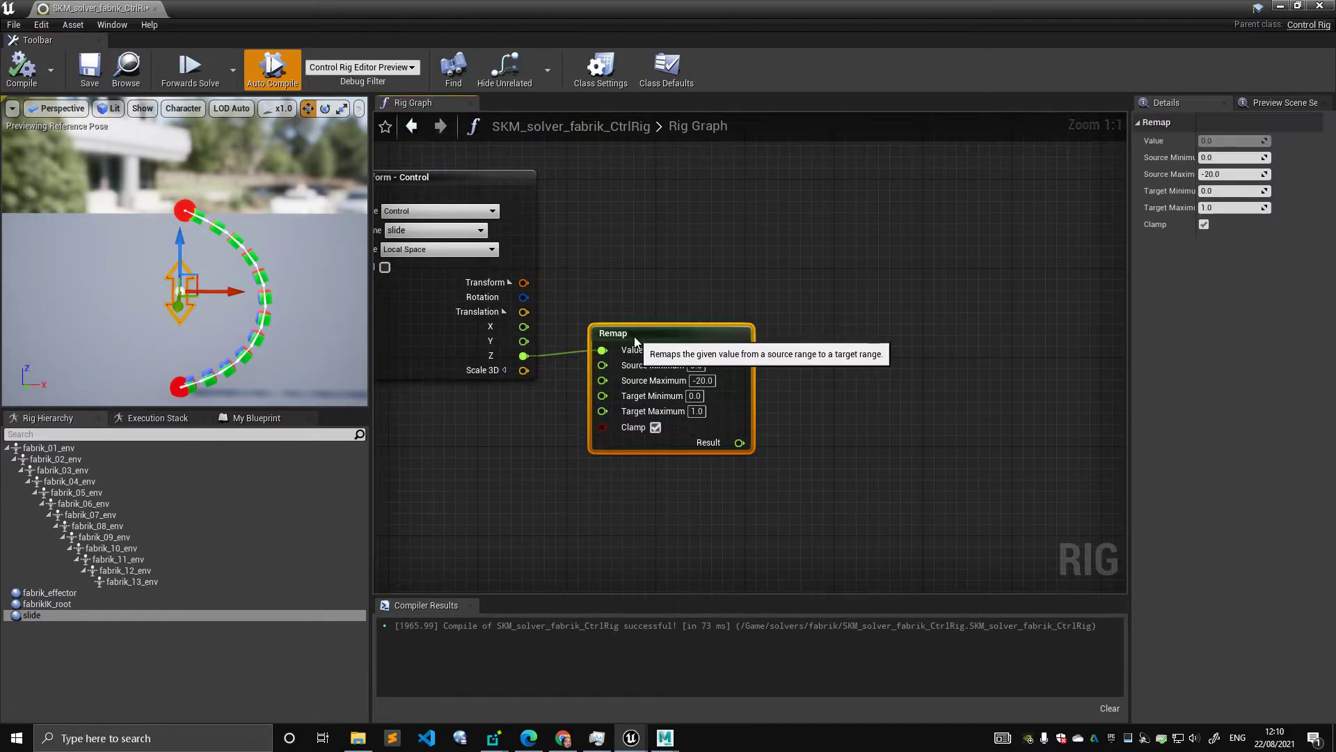
pyautogui.moveTo(663, 303); pyautogui.dragTo(577, 257, button='right')
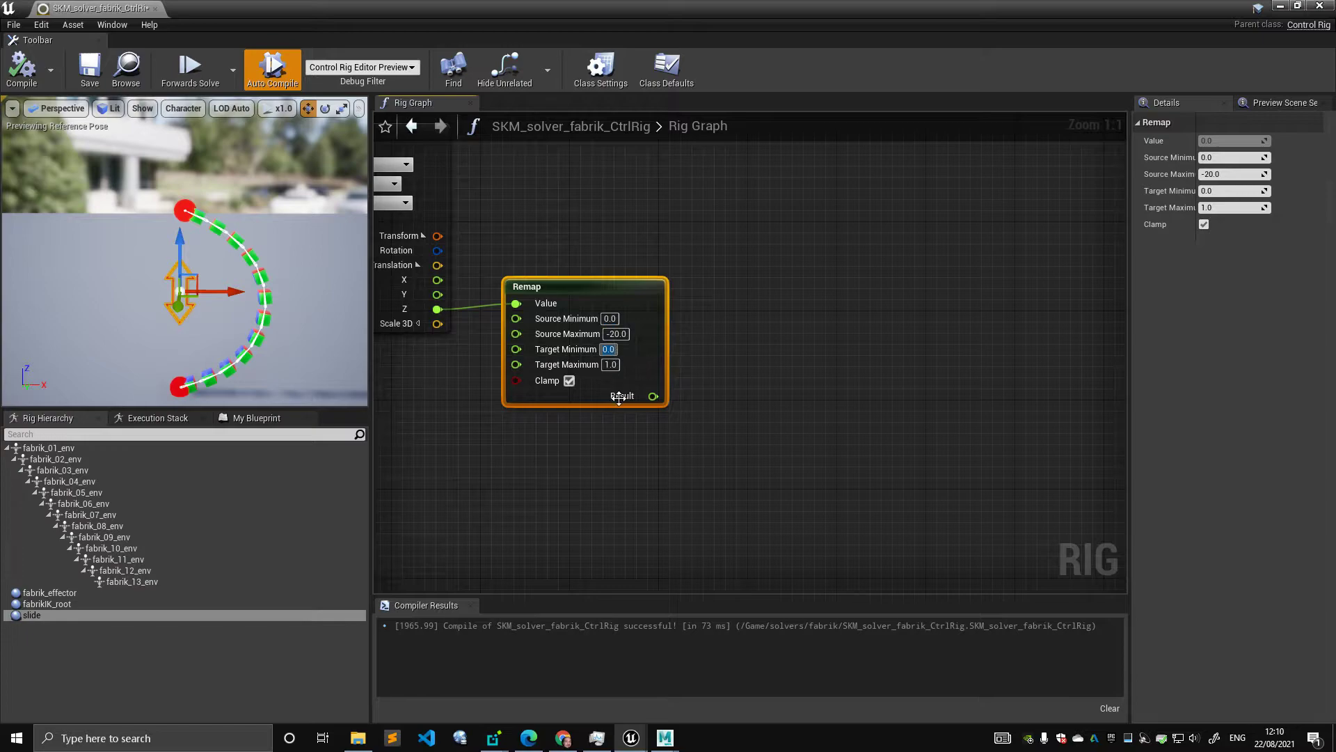
pyautogui.click(624, 337)
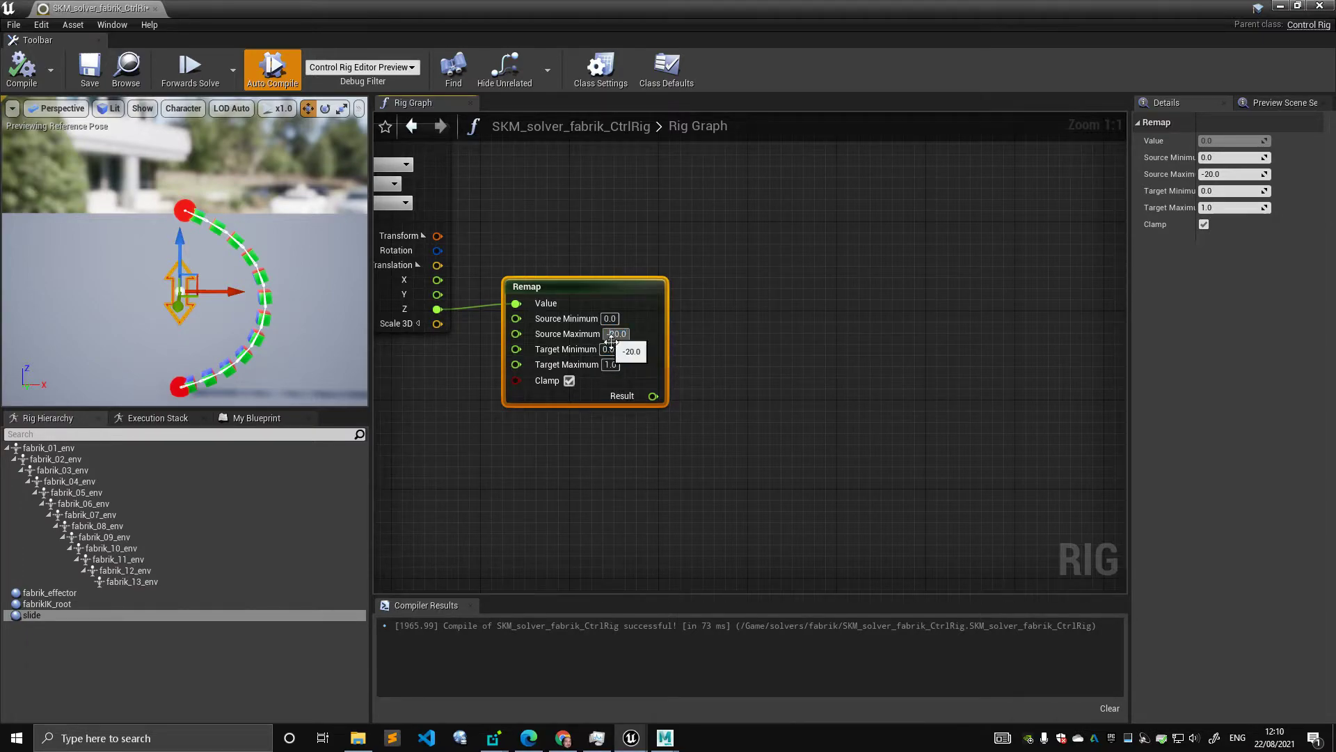
pyautogui.click(621, 337)
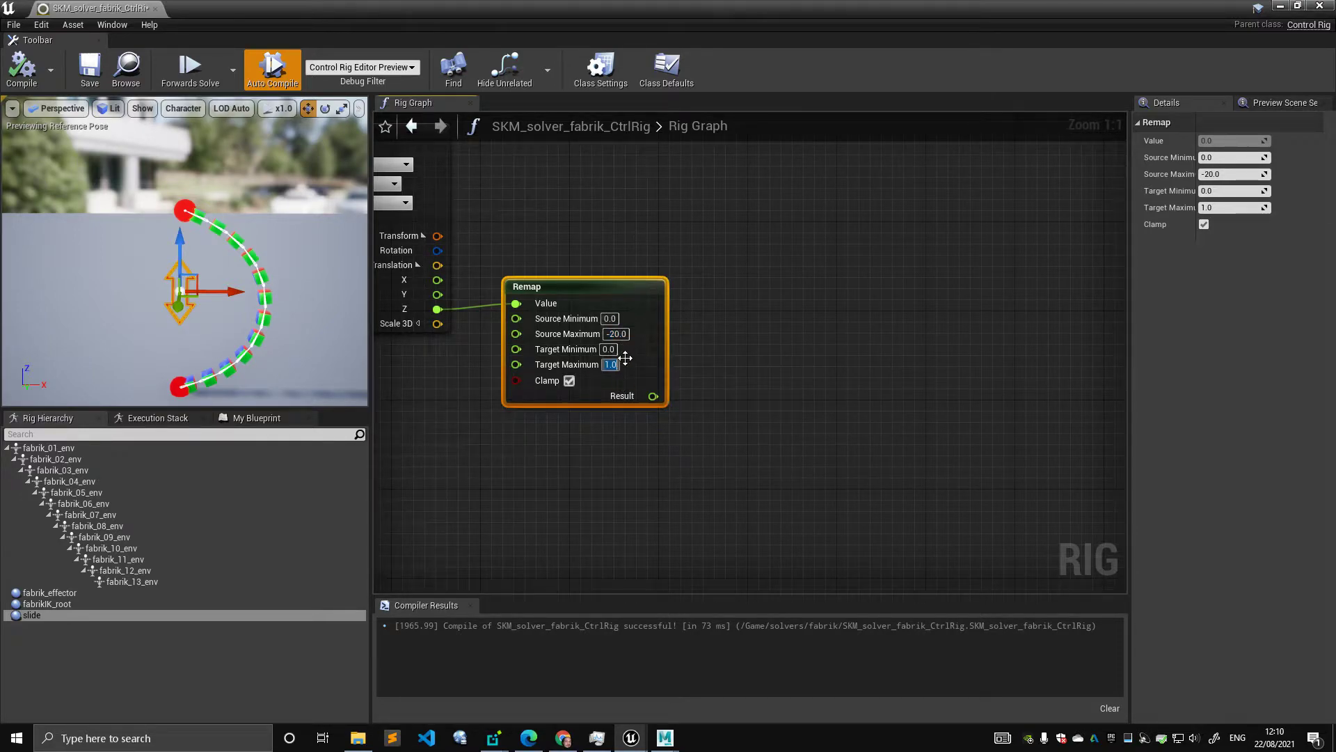
# Step: Connect the Remap node's Result to Slide Chain's Slide Amount and compile the rig
pyautogui.scroll(-3, 690, 288)
pyautogui.moveTo(708, 403); pyautogui.dragTo(700, 348, button='right')
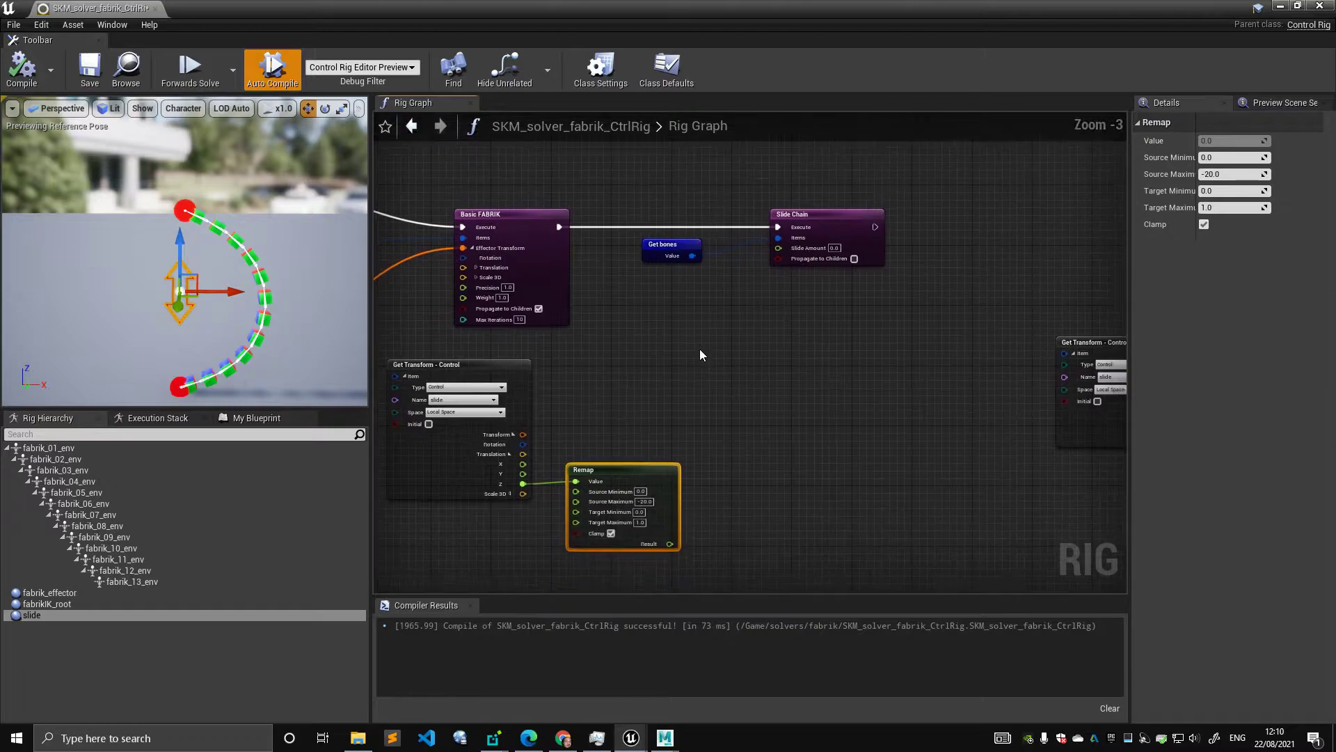
pyautogui.moveTo(671, 544); pyautogui.dragTo(858, 236)
pyautogui.scroll(-1, 814, 322)
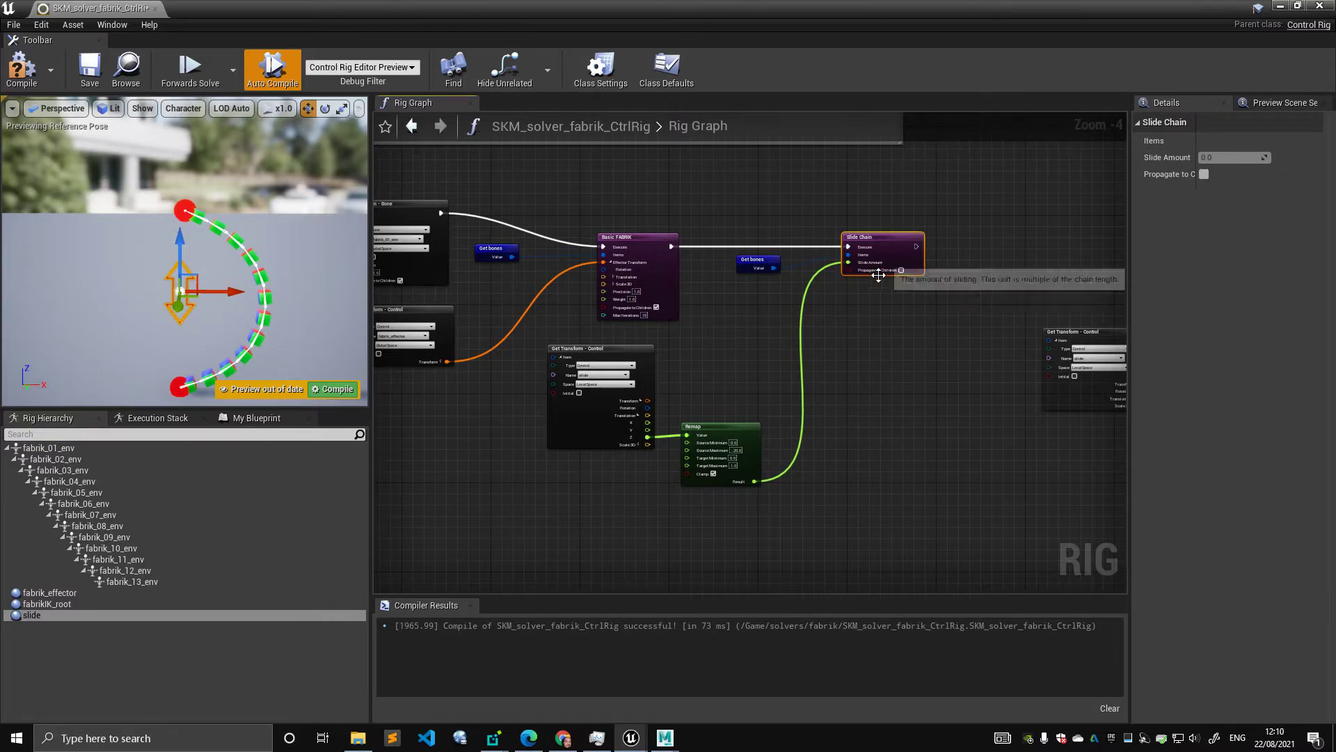
pyautogui.moveTo(605, 285); pyautogui.dragTo(726, 313, button='right')
pyautogui.click(25, 84)
pyautogui.click(21, 69)
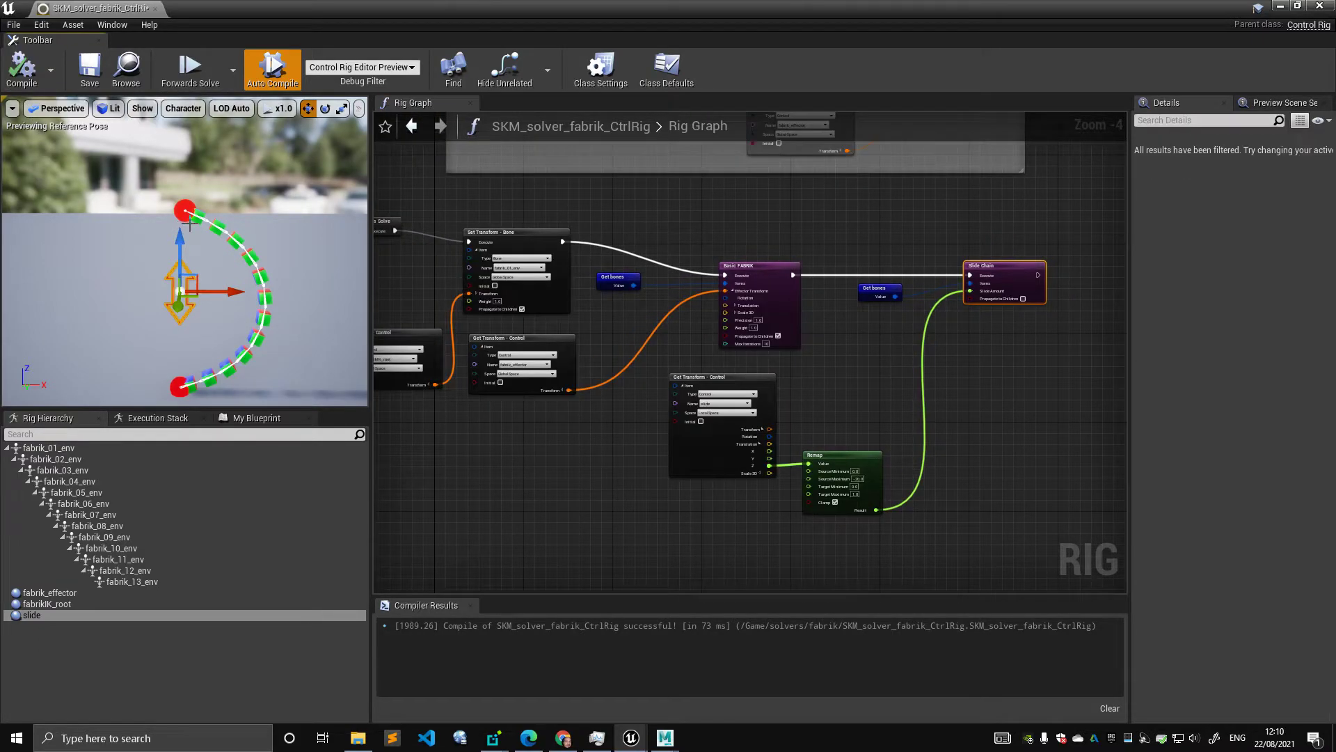
# Step: Test the rig by moving the fabrik_effector control sideways and the slide control downward, and compile to reset them
pyautogui.click(182, 211)
pyautogui.moveTo(182, 211); pyautogui.dragTo(85, 225)
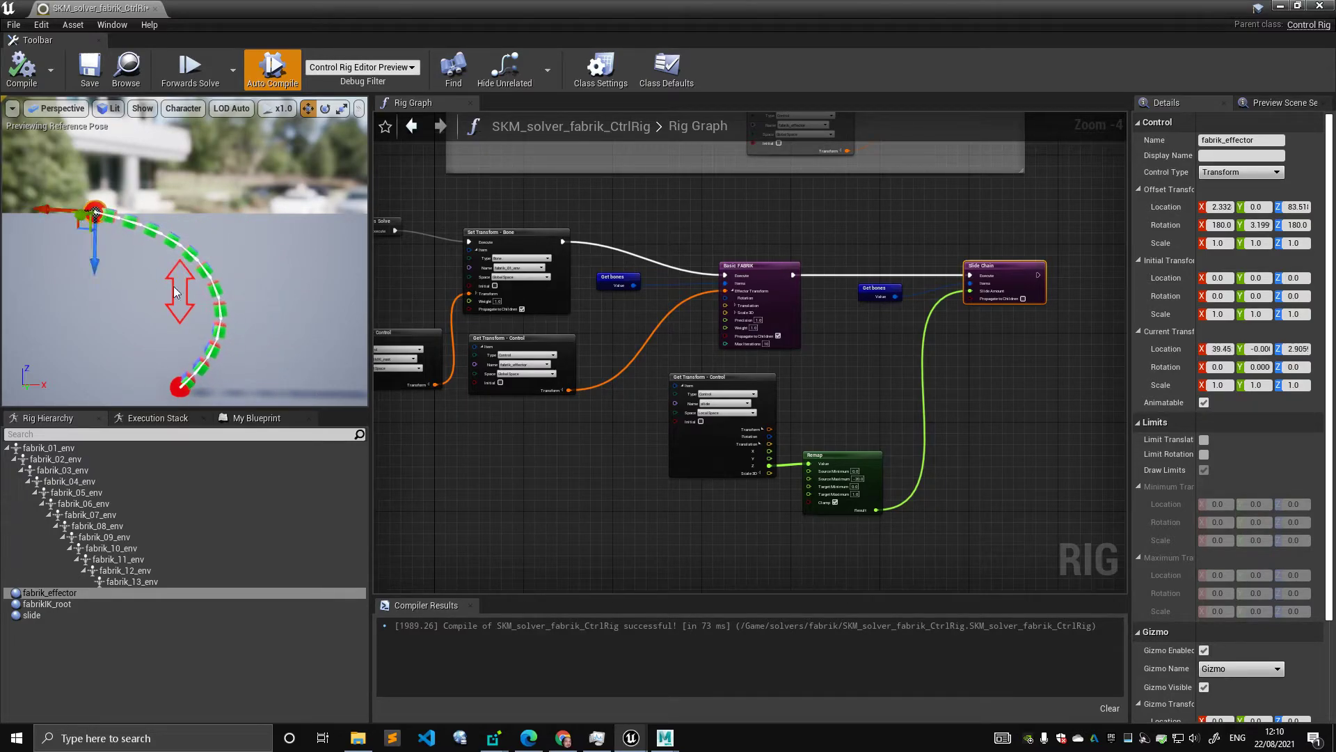
pyautogui.click(180, 291)
pyautogui.moveTo(184, 247)
pyautogui.mouseDown()
pyautogui.moveTo(180, 284)
pyautogui.moveTo(183, 231)
pyautogui.moveTo(183, 271)
pyautogui.mouseUp()
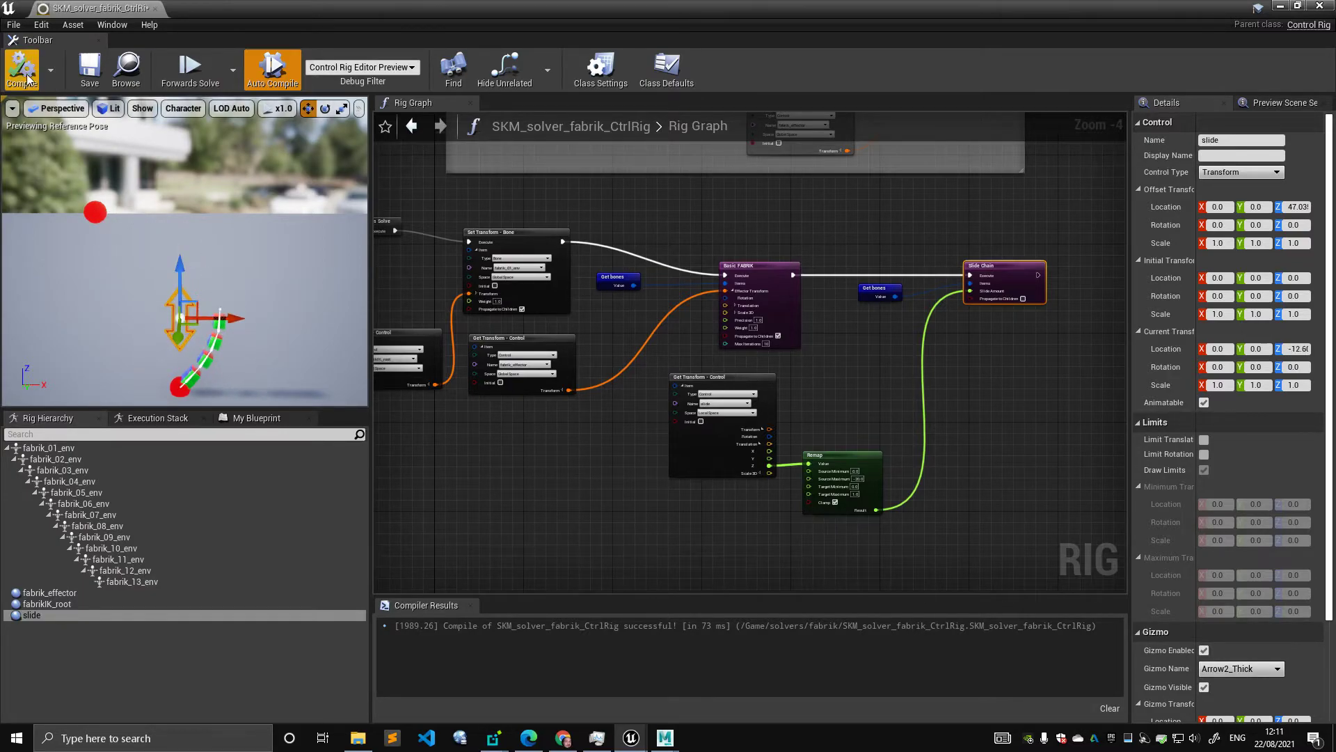
pyautogui.click(21, 70)
# Step: Review the upper node chain, examining the Basic FABRIK part and the Slide Chain part with its Remap input
pyautogui.moveTo(648, 222)
pyautogui.mouseDown(button='right')
pyautogui.moveTo(787, 230)
pyautogui.moveTo(660, 228)
pyautogui.mouseUp(button='right')
pyautogui.scroll(-1, 704, 227)
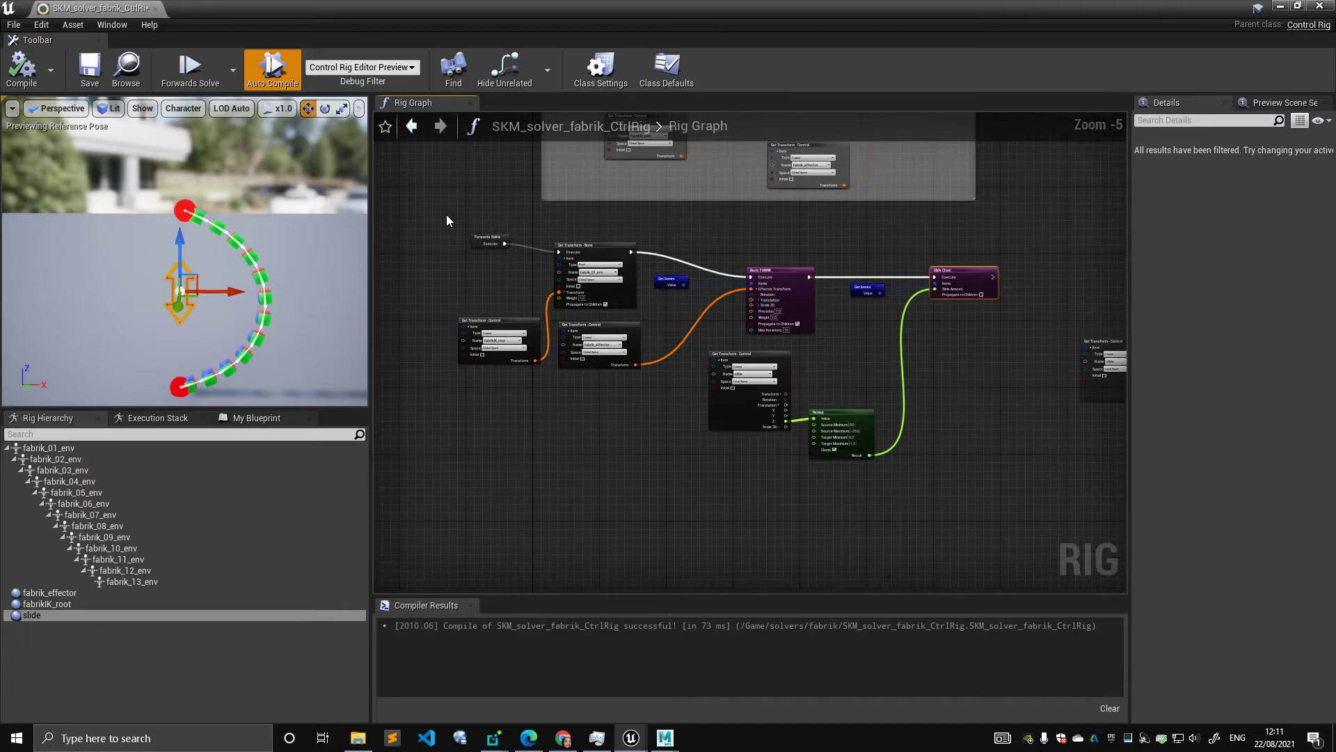
pyautogui.moveTo(446, 215); pyautogui.dragTo(962, 432)
pyautogui.moveTo(970, 394); pyautogui.dragTo(920, 448, button='right')
pyautogui.scroll(2, 920, 448)
pyautogui.scroll(-2, 750, 386)
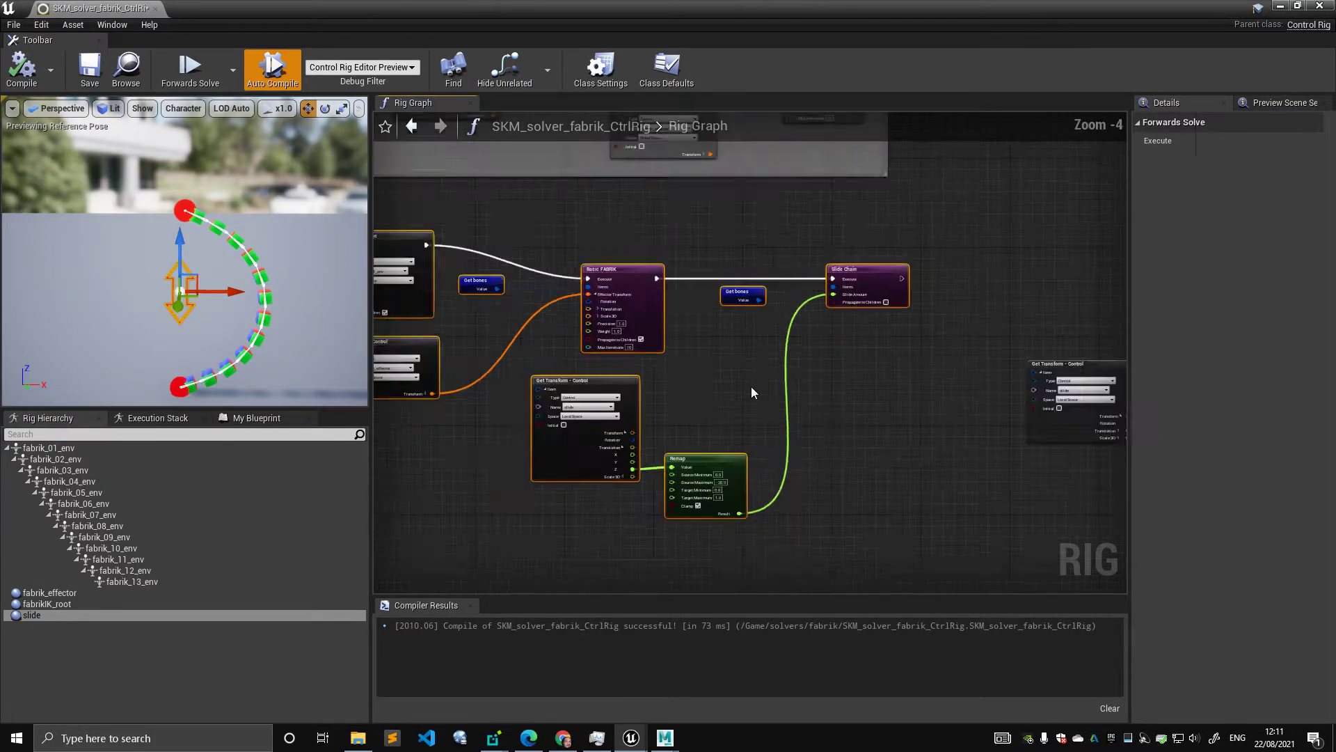
pyautogui.moveTo(750, 386); pyautogui.dragTo(879, 376, button='right')
pyautogui.moveTo(443, 234); pyautogui.dragTo(799, 365)
pyautogui.moveTo(892, 360); pyautogui.dragTo(637, 363, button='right')
pyautogui.scroll(2, 638, 363)
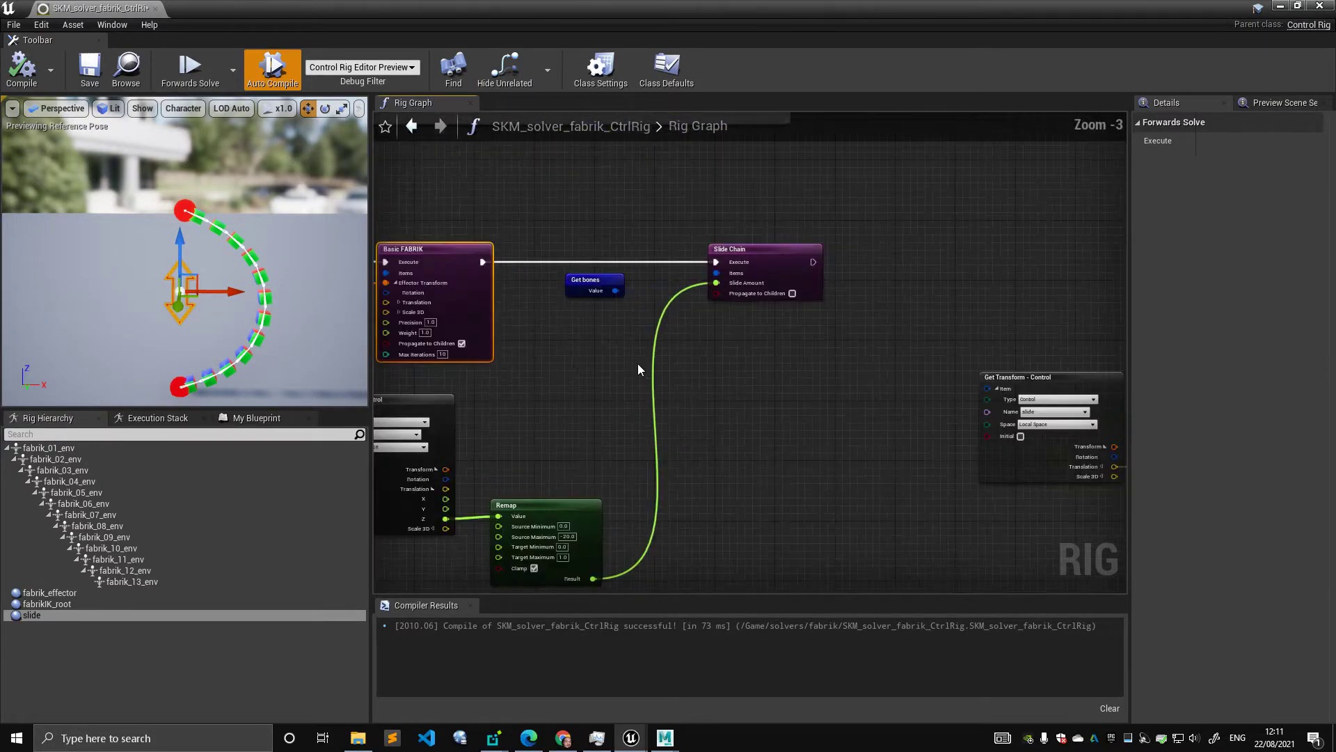
pyautogui.click(768, 365)
pyautogui.moveTo(830, 216); pyautogui.dragTo(557, 515)
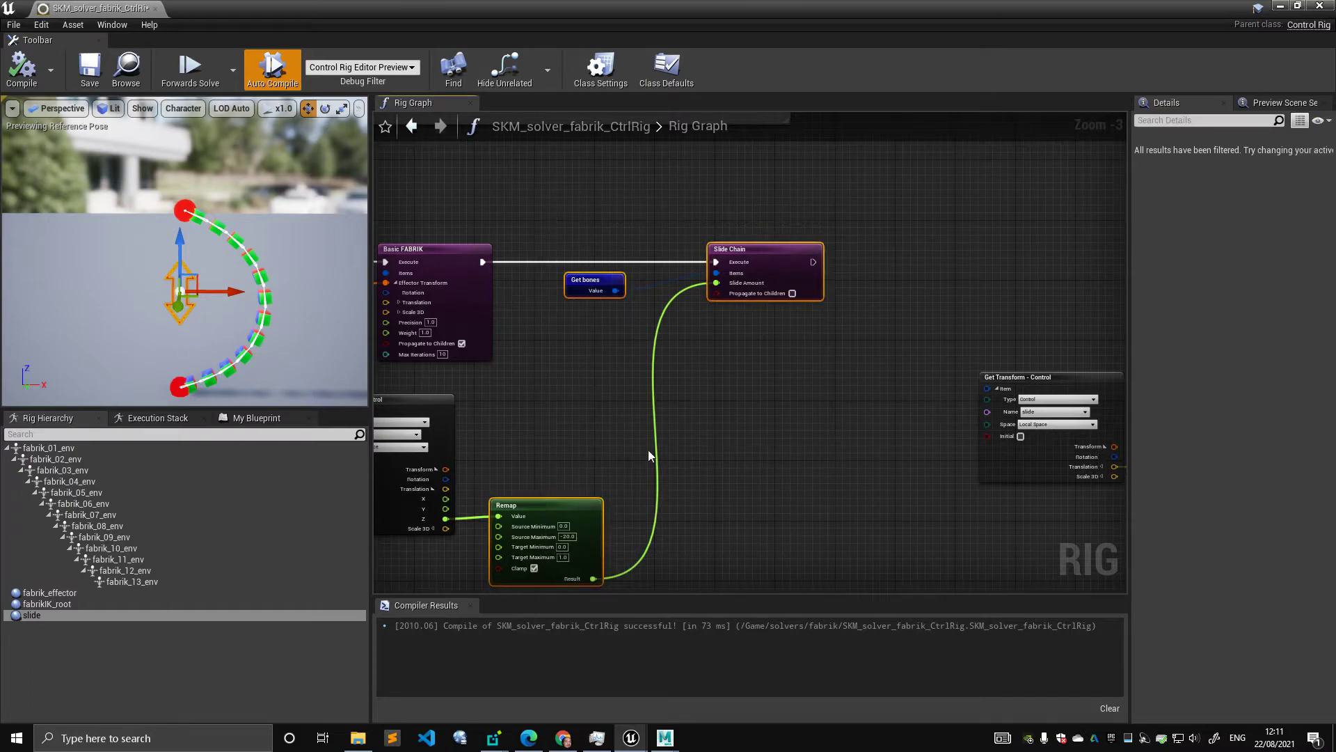
pyautogui.moveTo(649, 449); pyautogui.dragTo(679, 381, button='right')
pyautogui.moveTo(800, 231); pyautogui.dragTo(794, 231)
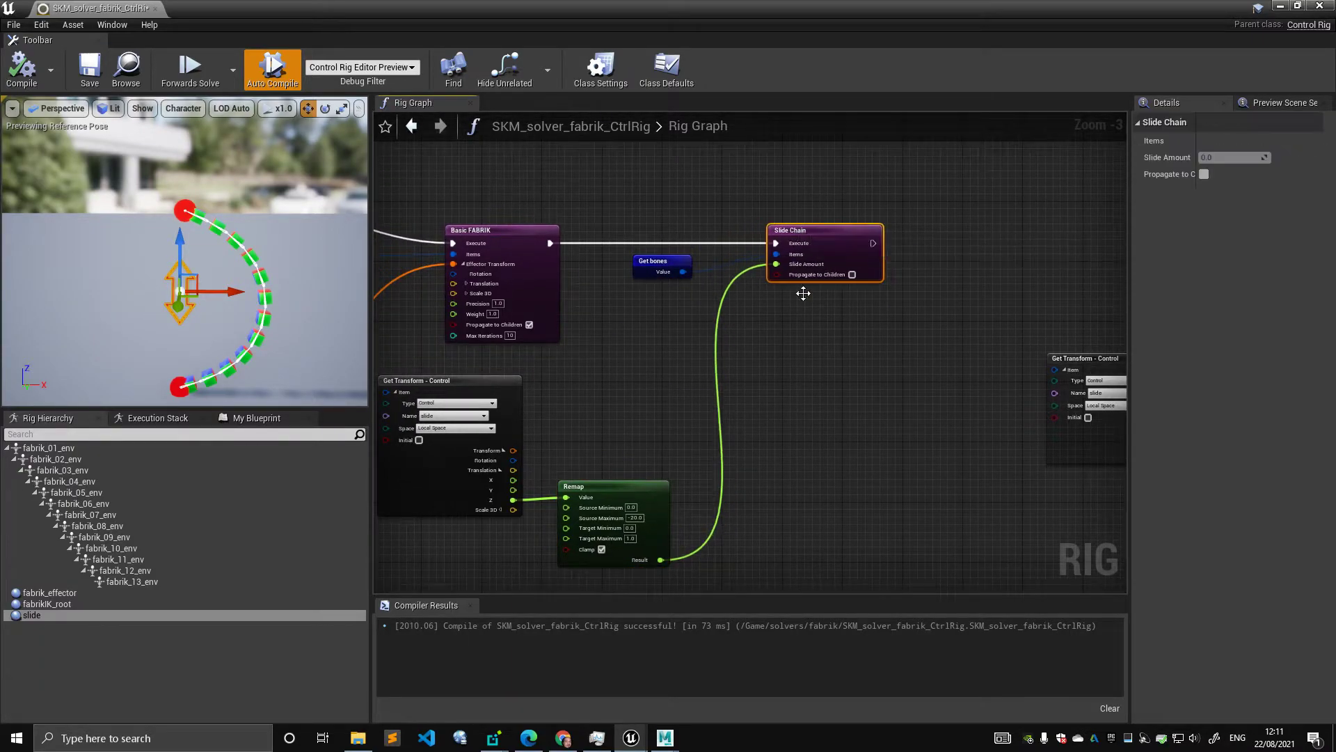
pyautogui.click(829, 412)
# Step: Move the separate chain that starts with Slide Chain and ends with Basic FABRIK directly beneath the upper chain
pyautogui.scroll(-6, 828, 411)
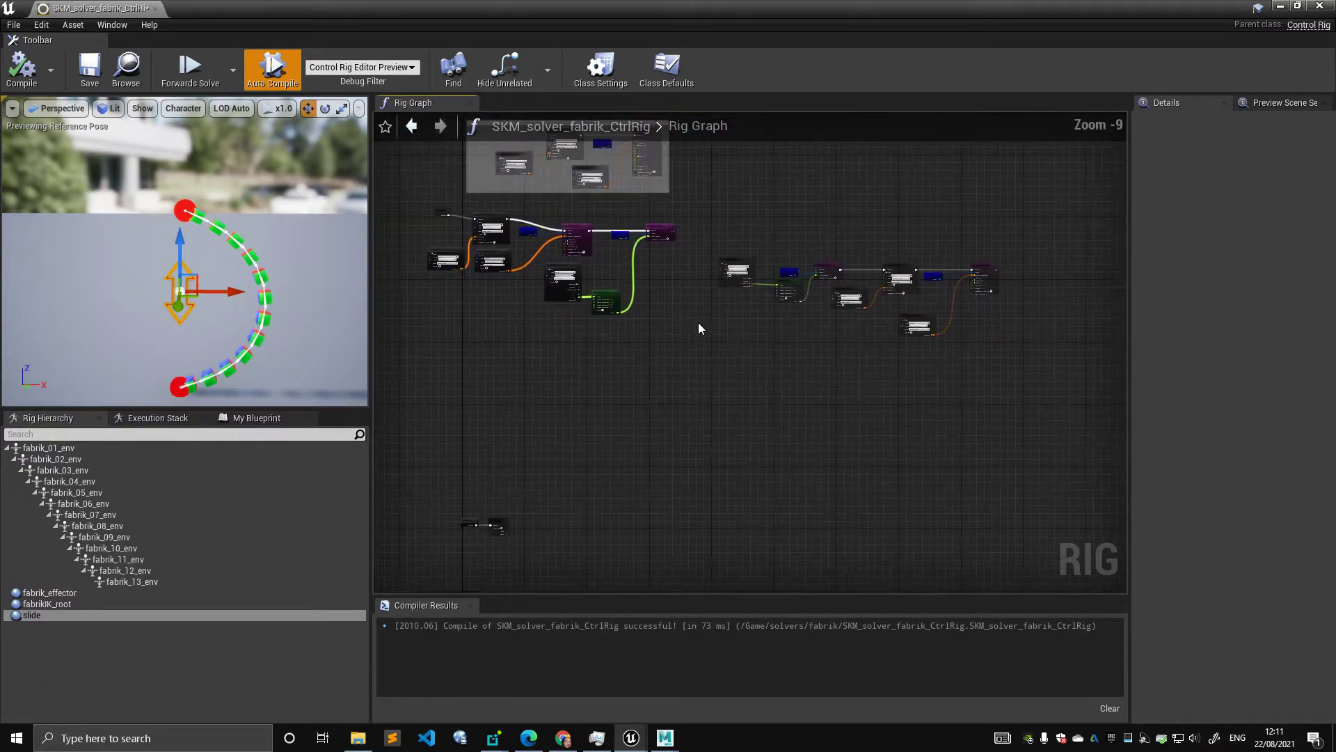
pyautogui.moveTo(717, 268); pyautogui.dragTo(993, 416)
pyautogui.moveTo(973, 314); pyautogui.dragTo(679, 353)
pyautogui.moveTo(681, 358); pyautogui.dragTo(875, 352, button='right')
pyautogui.scroll(3, 871, 350)
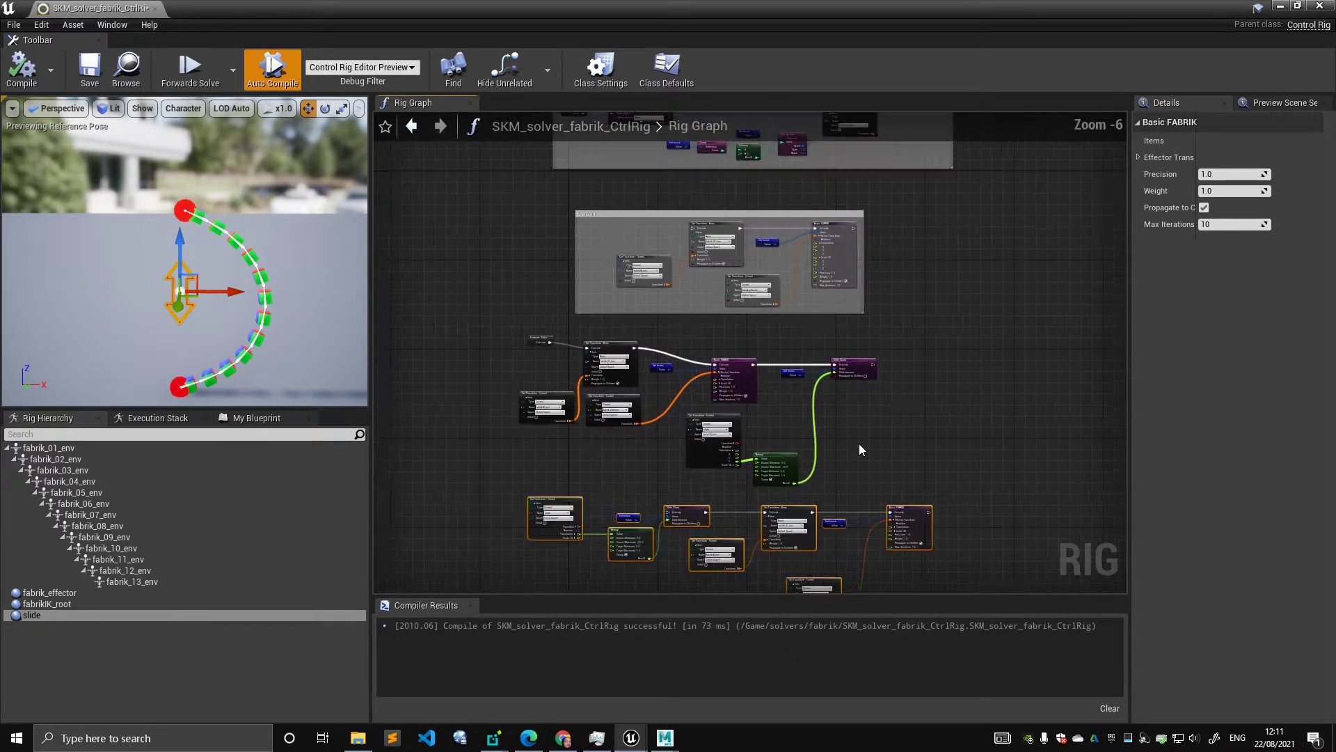
pyautogui.moveTo(862, 436); pyautogui.dragTo(904, 358, button='right')
pyautogui.scroll(2, 904, 357)
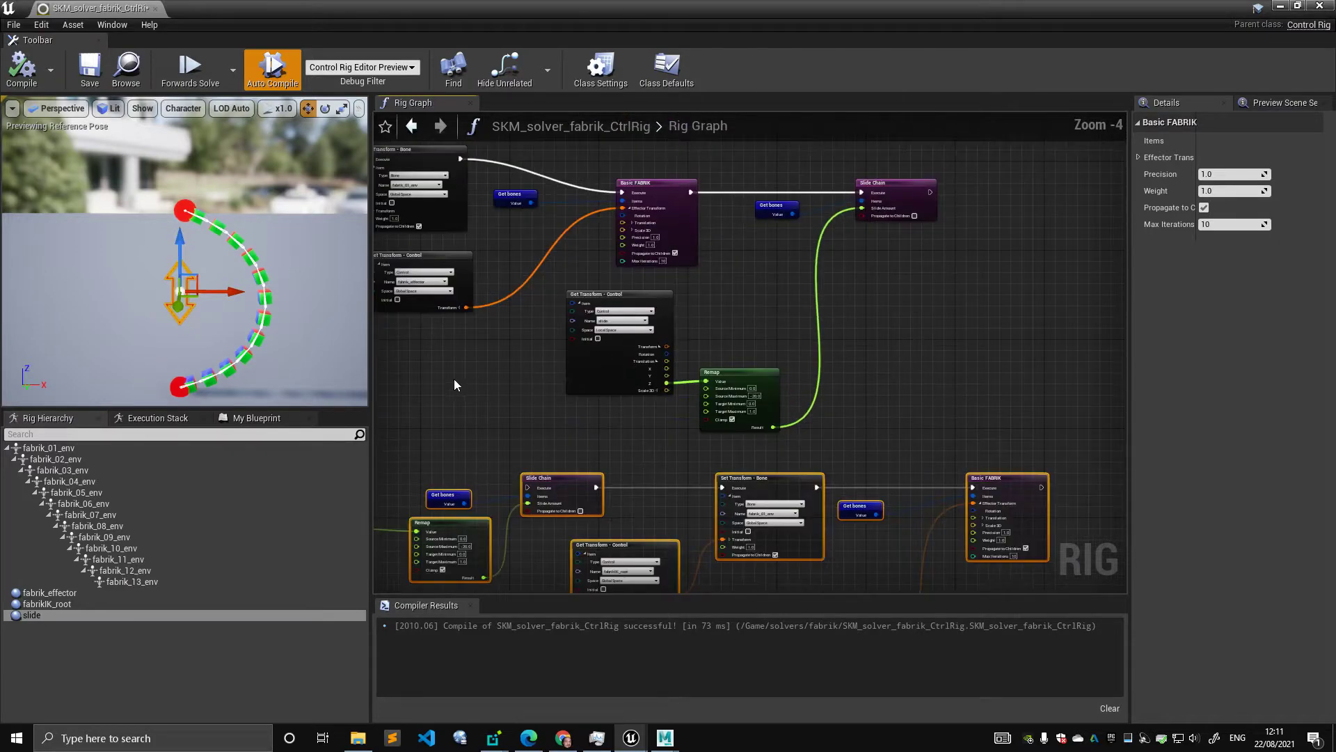
# Step: Move the Forwards Solve node down and outward so it sits between the starts of the two node chains
pyautogui.click(455, 377)
pyautogui.moveTo(455, 377); pyautogui.dragTo(588, 369, button='right')
pyautogui.scroll(-2, 589, 369)
pyautogui.moveTo(494, 238); pyautogui.dragTo(414, 379)
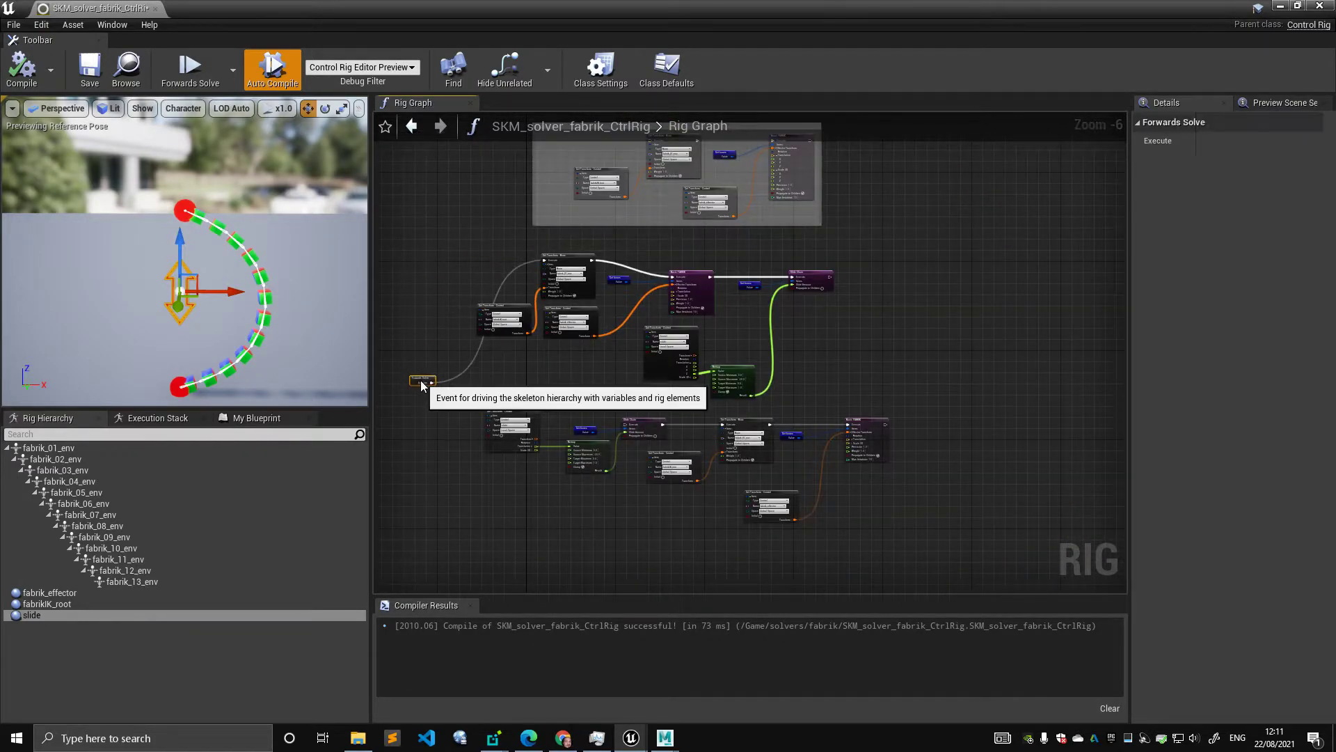
pyautogui.scroll(2, 567, 340)
pyautogui.moveTo(574, 338); pyautogui.dragTo(522, 429, button='right')
pyautogui.scroll(-1, 522, 430)
pyautogui.moveTo(635, 480); pyautogui.dragTo(575, 453, button='right')
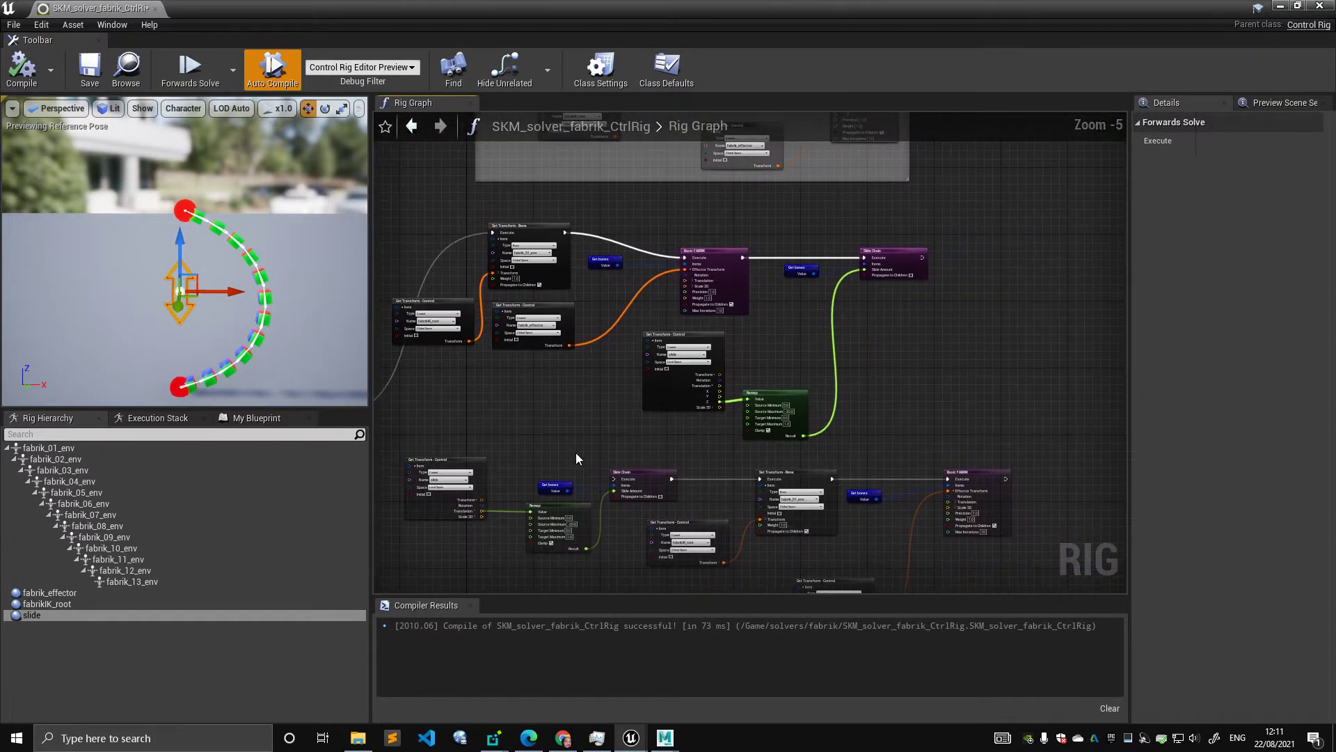
# Step: Examine the node order of the lower chain and the FABRIK nodes of the upper chain
pyautogui.click(469, 460)
pyautogui.moveTo(469, 444); pyautogui.dragTo(967, 613)
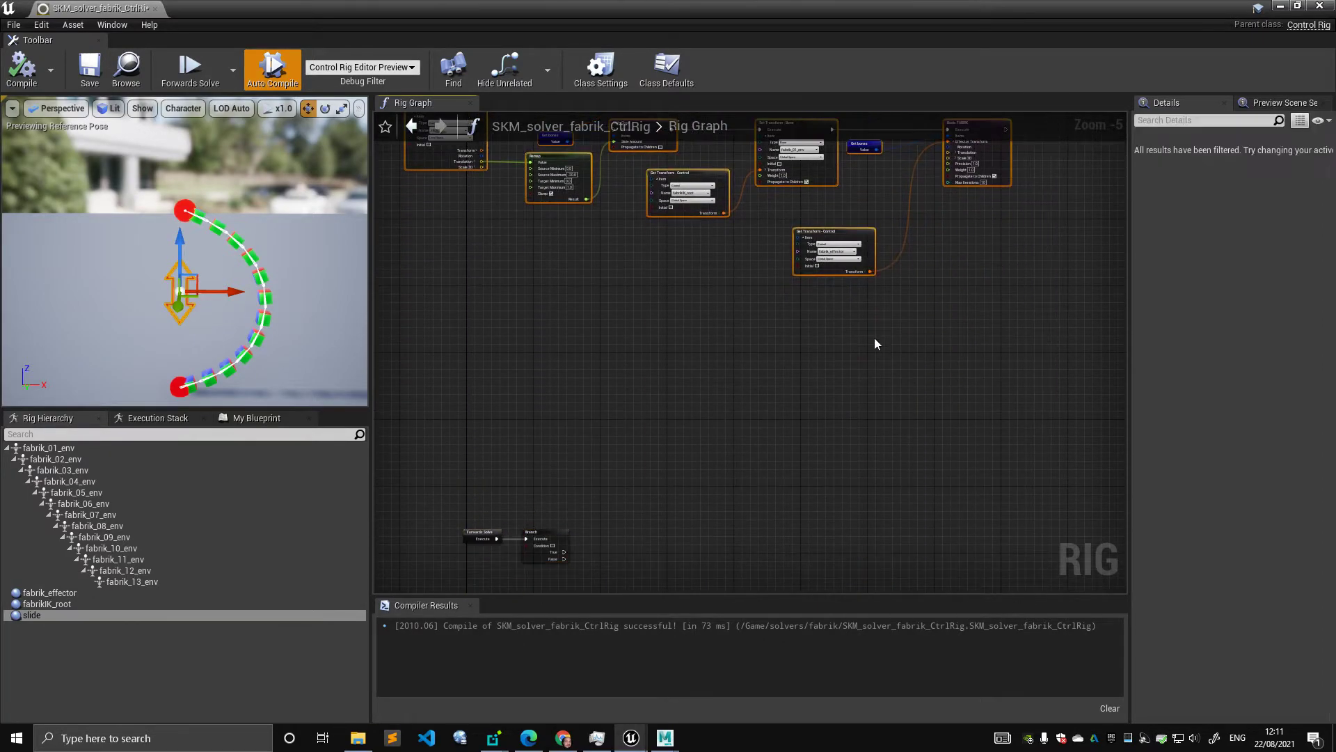
pyautogui.moveTo(875, 337); pyautogui.dragTo(933, 592, button='right')
pyautogui.moveTo(667, 329); pyautogui.dragTo(646, 437, button='right')
pyautogui.click(586, 395)
pyautogui.moveTo(578, 382); pyautogui.dragTo(603, 436, button='right')
pyautogui.scroll(1, 602, 435)
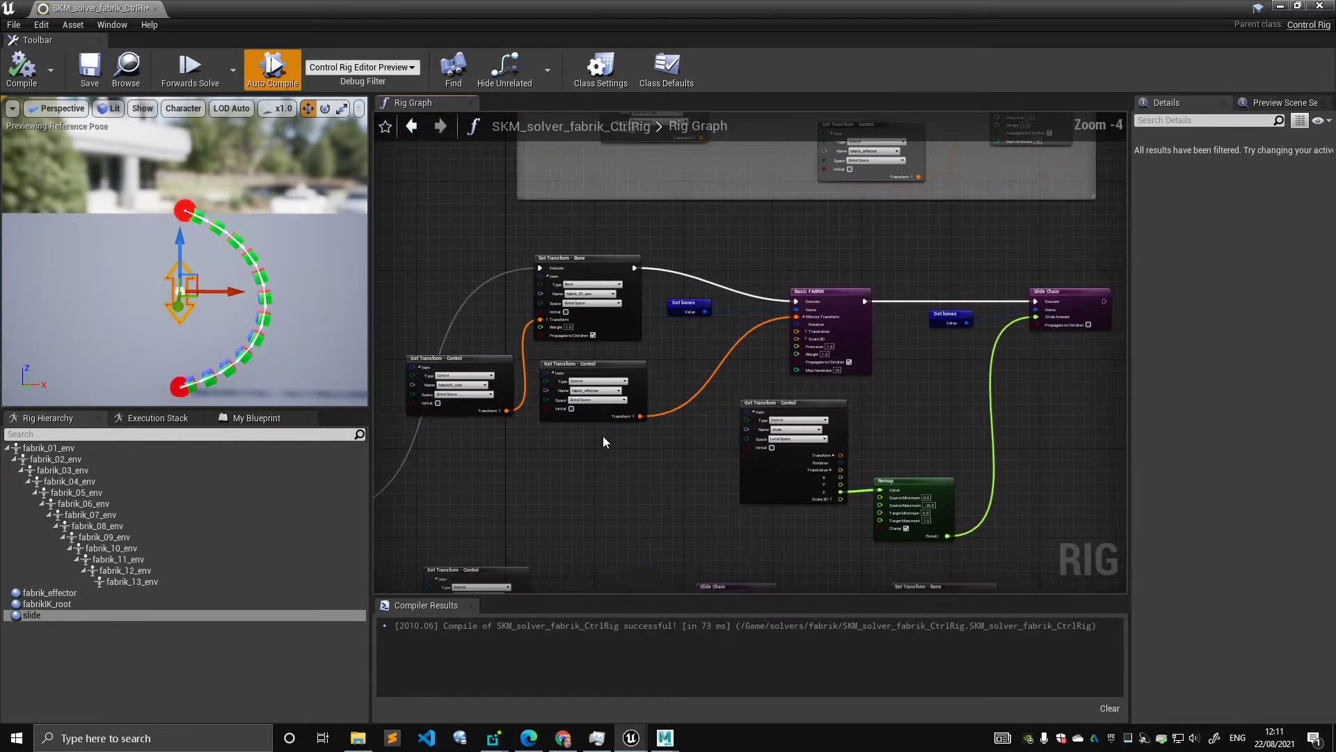
pyautogui.moveTo(417, 240); pyautogui.dragTo(707, 448)
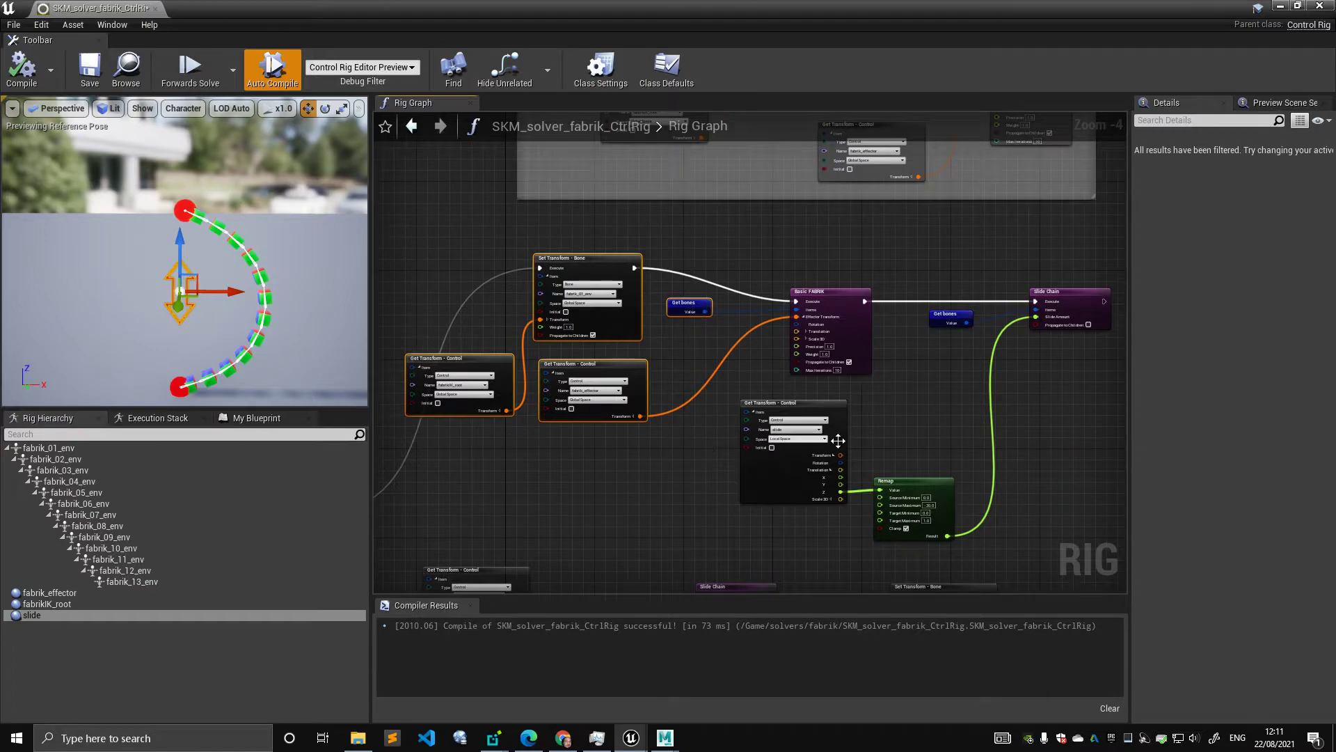
# Step: Move the upper chain's slide Get Transform, Remap and Slide Chain nodes farther right, away from Basic FABRIK
pyautogui.moveTo(837, 395); pyautogui.dragTo(718, 369, button='right')
pyautogui.moveTo(718, 370); pyautogui.dragTo(977, 447)
pyautogui.moveTo(958, 270); pyautogui.dragTo(1086, 275)
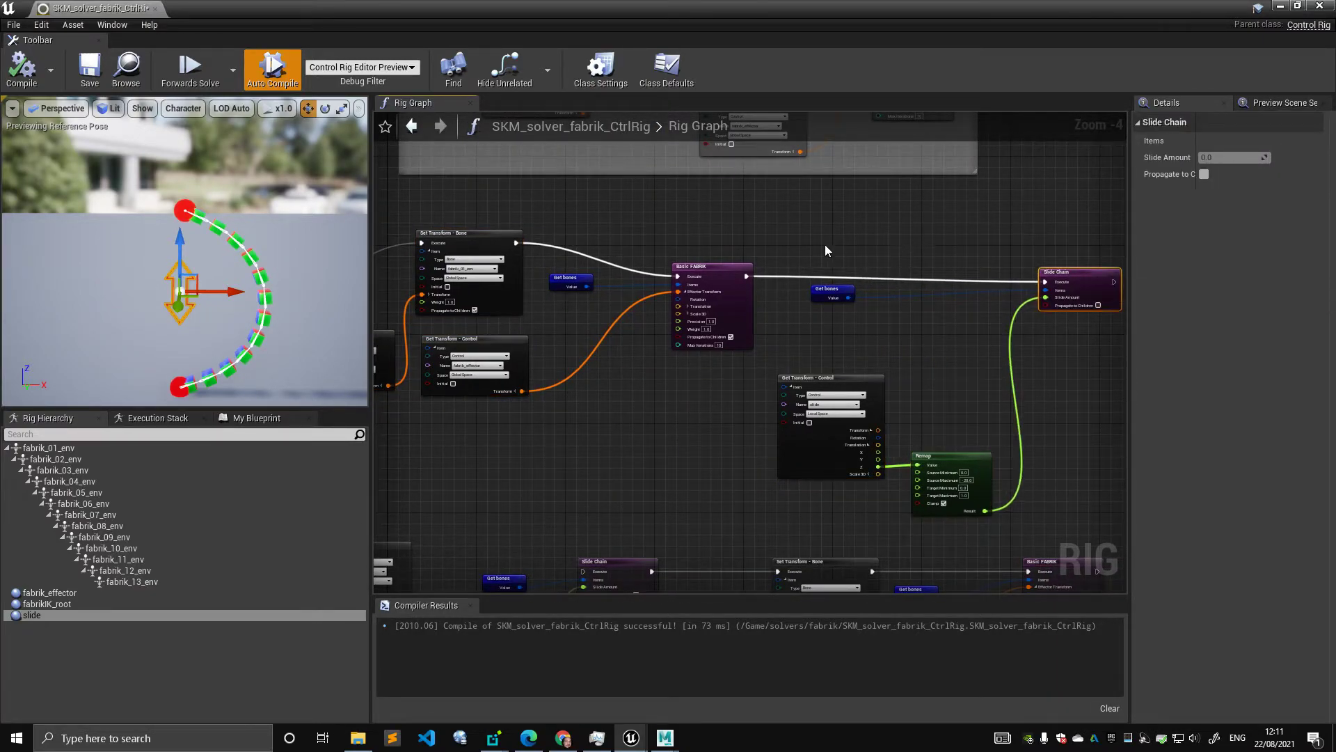
# Step: Enclose the upper chain's Basic FABRIK and its transform nodes in a comment titled "fabrikIK"
pyautogui.moveTo(709, 238); pyautogui.dragTo(879, 245, button='right')
pyautogui.scroll(-1, 879, 245)
pyautogui.moveTo(587, 225); pyautogui.dragTo(860, 362)
pyautogui.press('c')
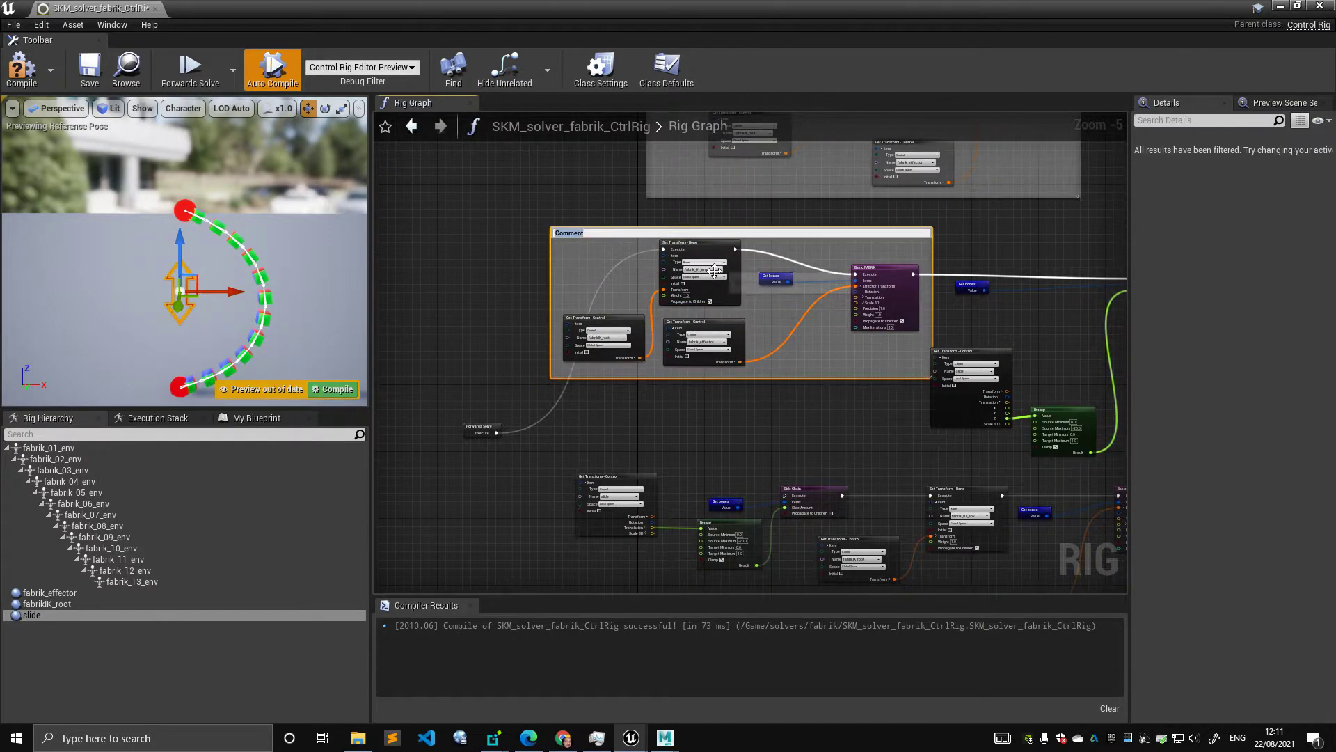
pyautogui.write('fabrikI')
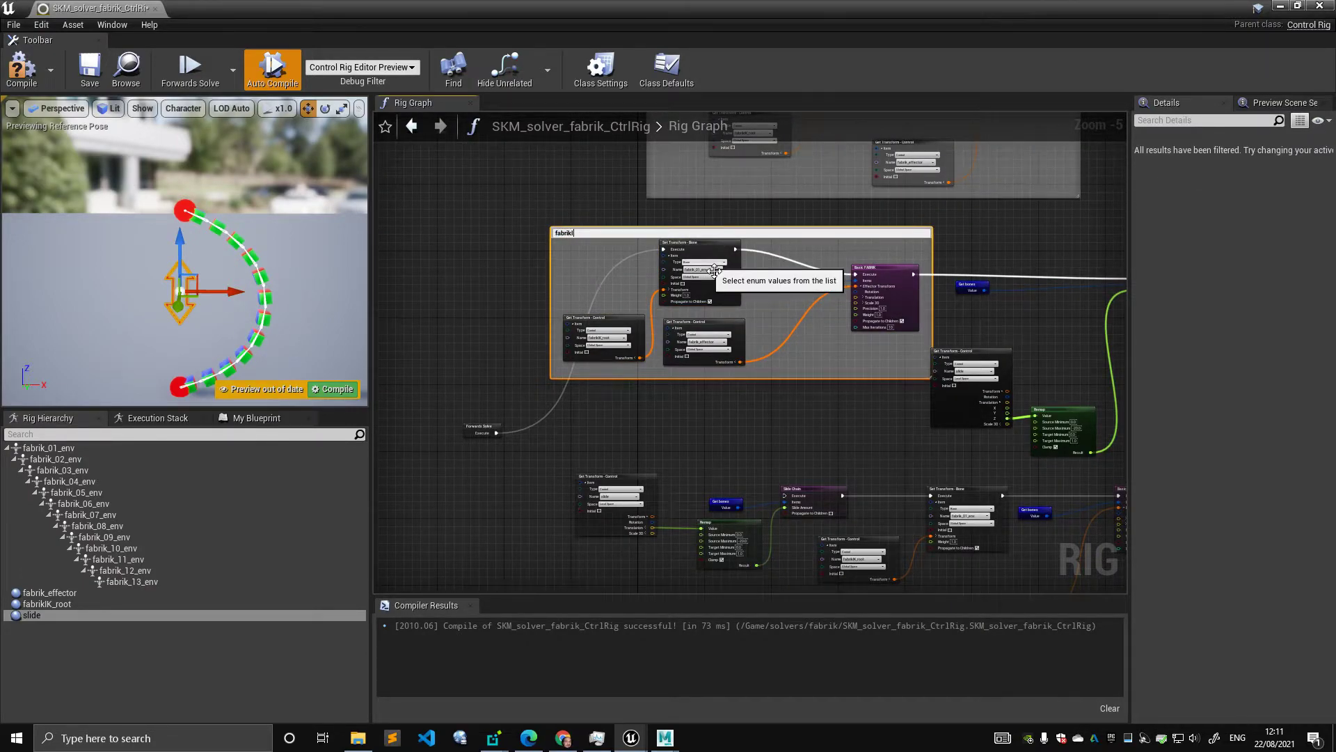
pyautogui.write('K')
pyautogui.press('Return')
# Step: Shift the upper chain's sliding nodes right and enclose them in a comment titled "slide Chain"
pyautogui.moveTo(1001, 290); pyautogui.dragTo(633, 227, button='right')
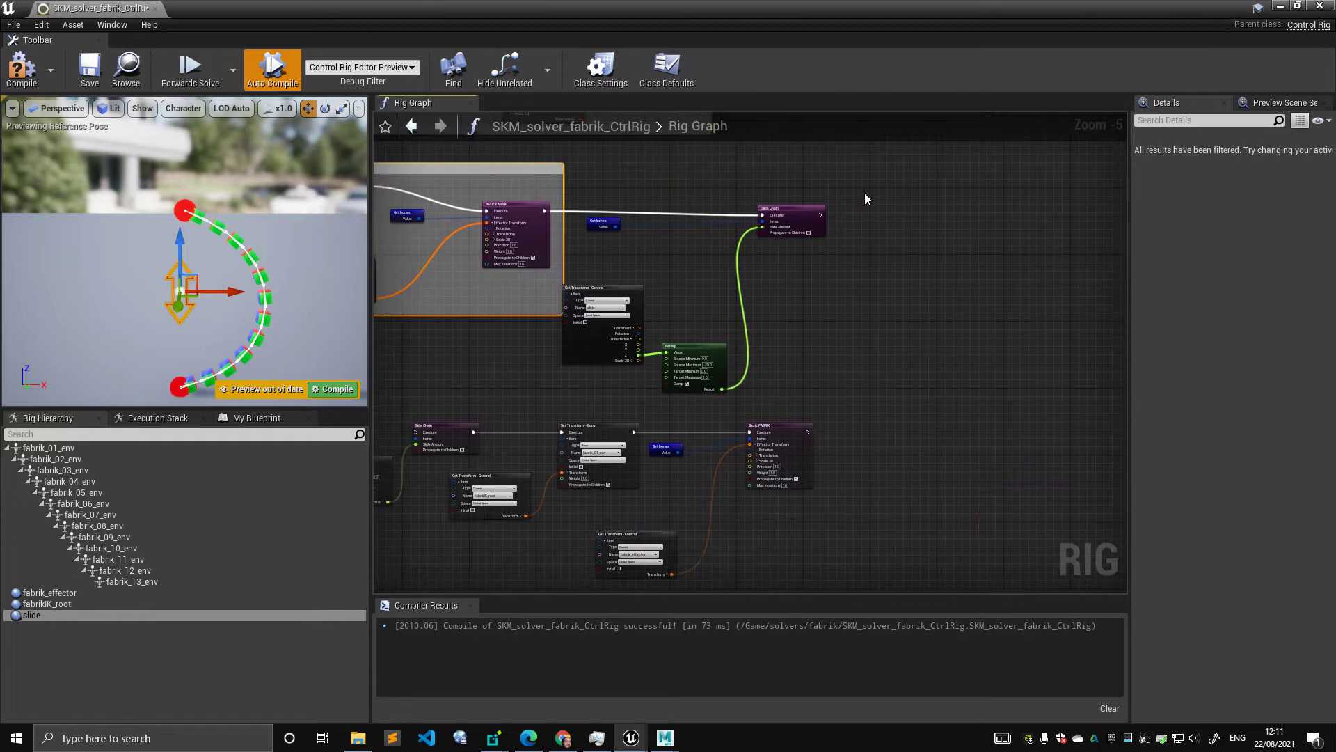
pyautogui.moveTo(865, 190); pyautogui.dragTo(607, 390)
pyautogui.moveTo(803, 215); pyautogui.dragTo(870, 211)
pyautogui.press('c')
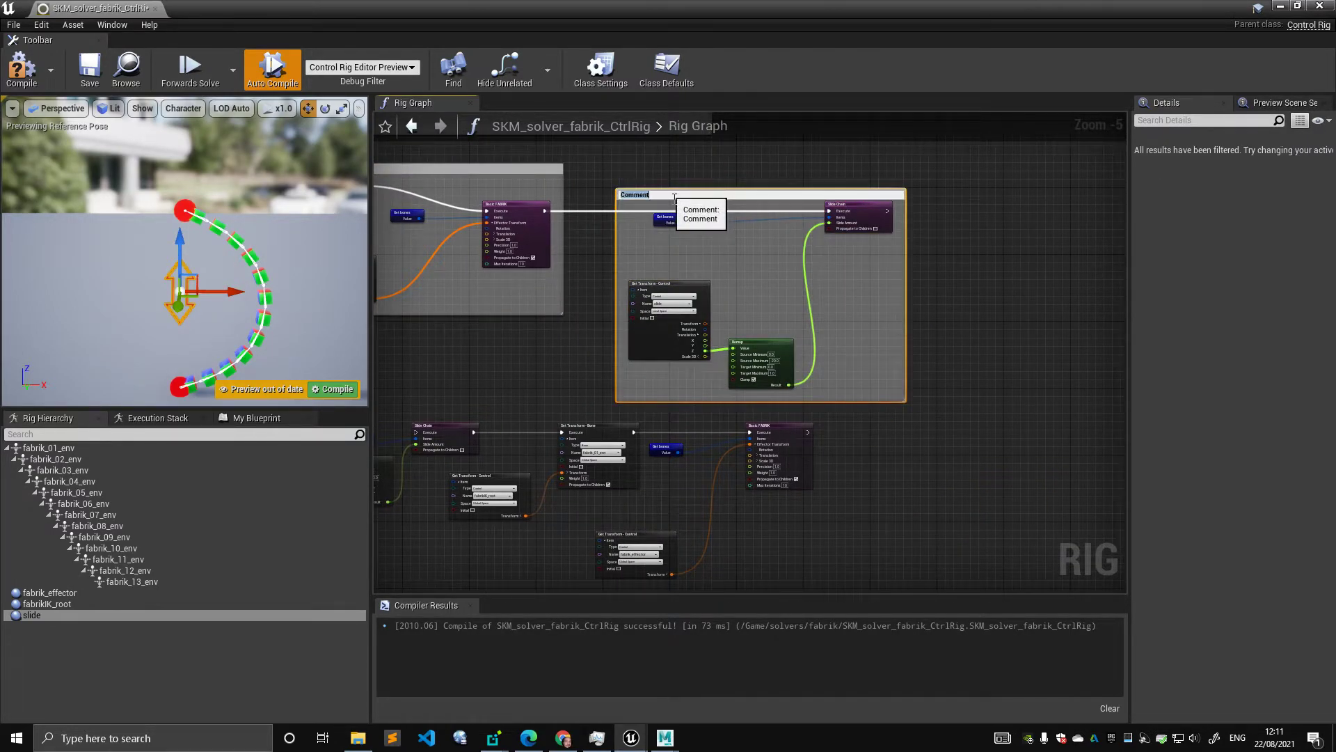
pyautogui.write('slide Chain')
pyautogui.press('Return')
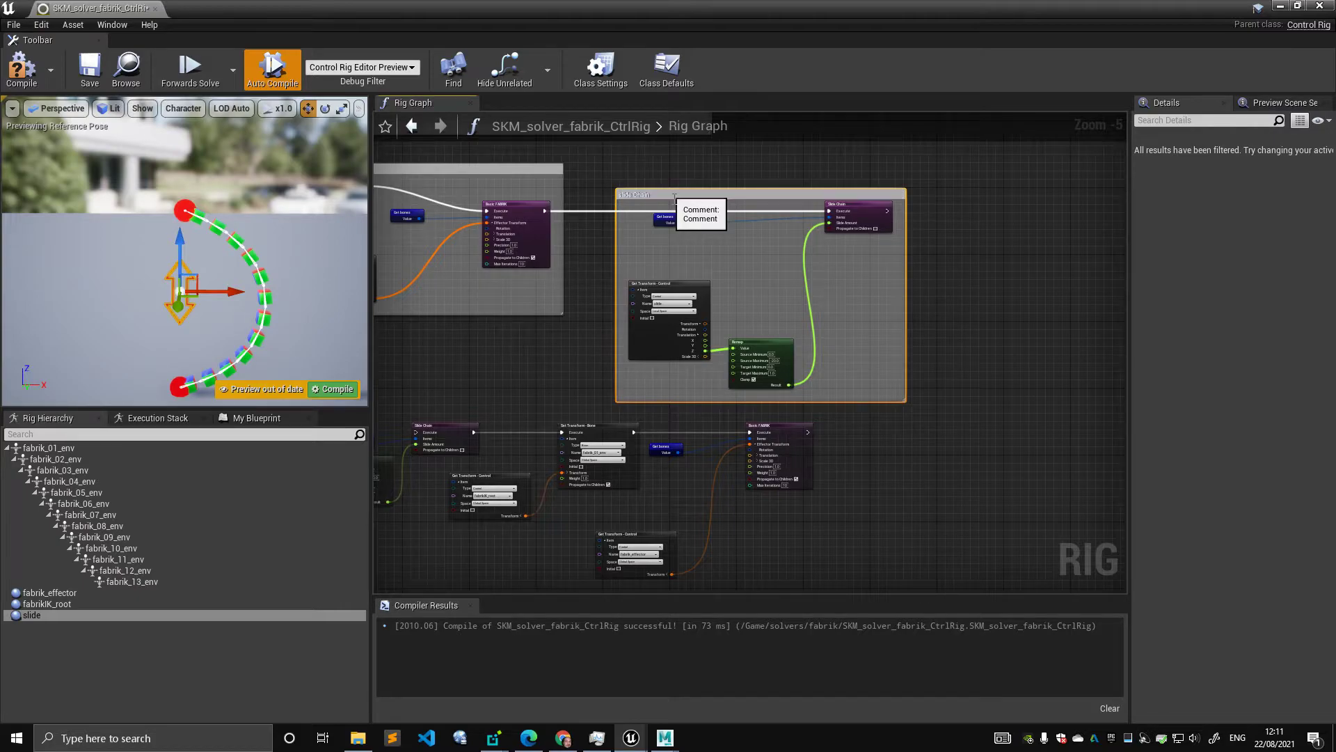
# Step: Raise the slide Chain comment slightly and move the lower chain's nodes farther down to separate the two chains
pyautogui.click(702, 178)
pyautogui.moveTo(738, 197); pyautogui.dragTo(736, 177)
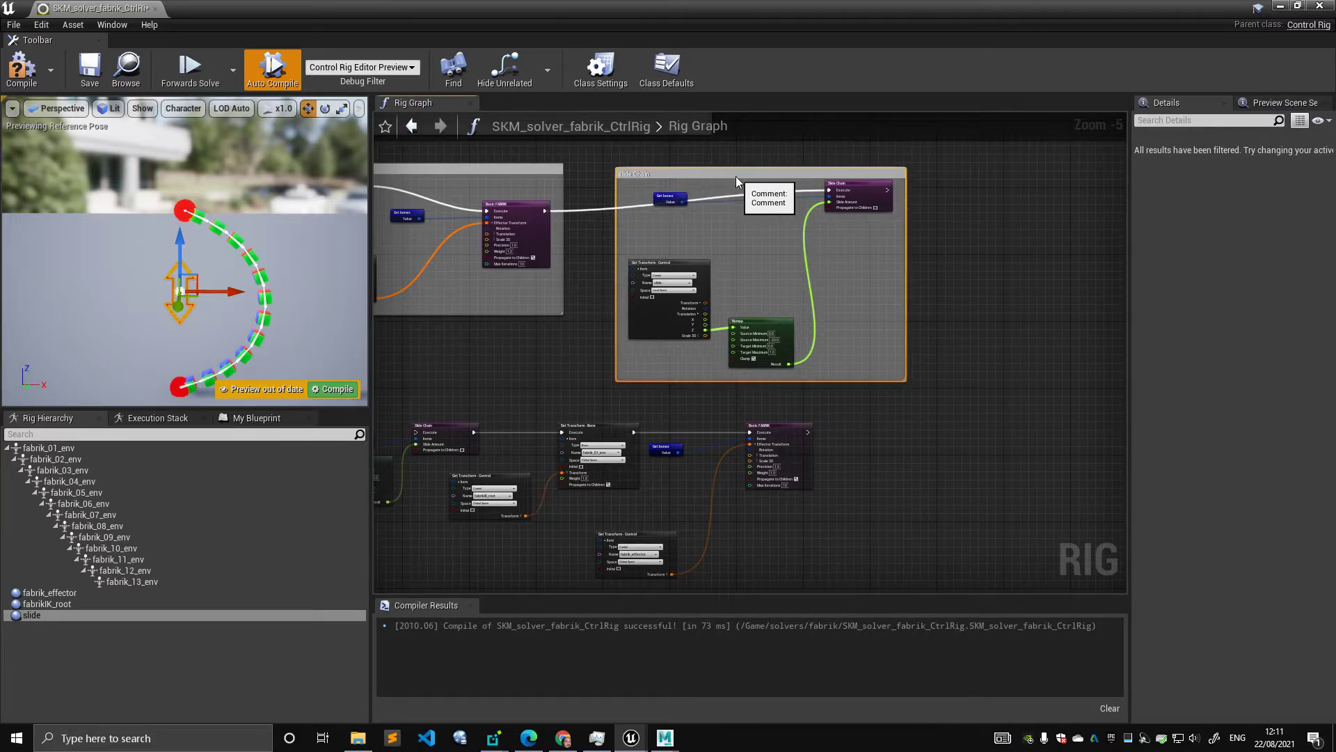
pyautogui.moveTo(580, 250); pyautogui.dragTo(787, 236, button='right')
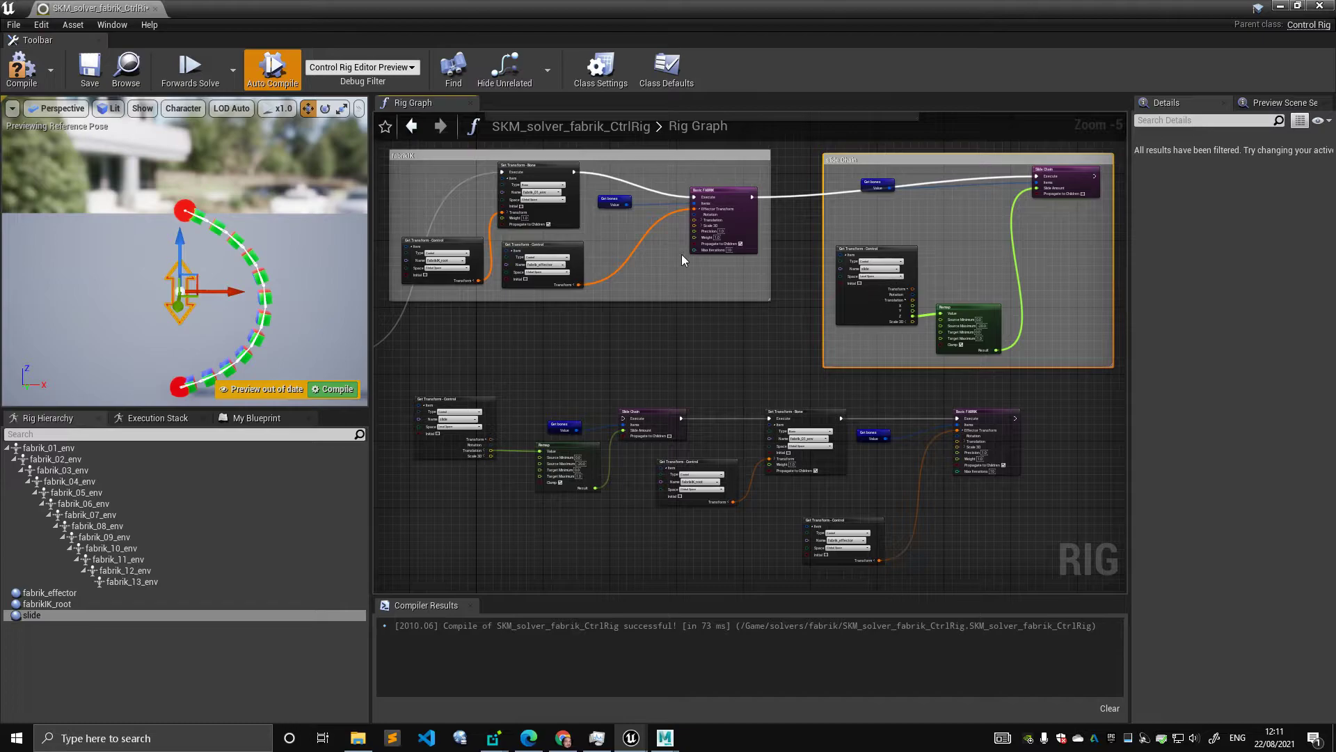
pyautogui.moveTo(673, 359); pyautogui.dragTo(692, 317, button='right')
pyautogui.scroll(-1, 692, 318)
pyautogui.moveTo(545, 332); pyautogui.dragTo(881, 483)
pyautogui.moveTo(900, 359); pyautogui.dragTo(900, 407)
pyautogui.click(886, 373)
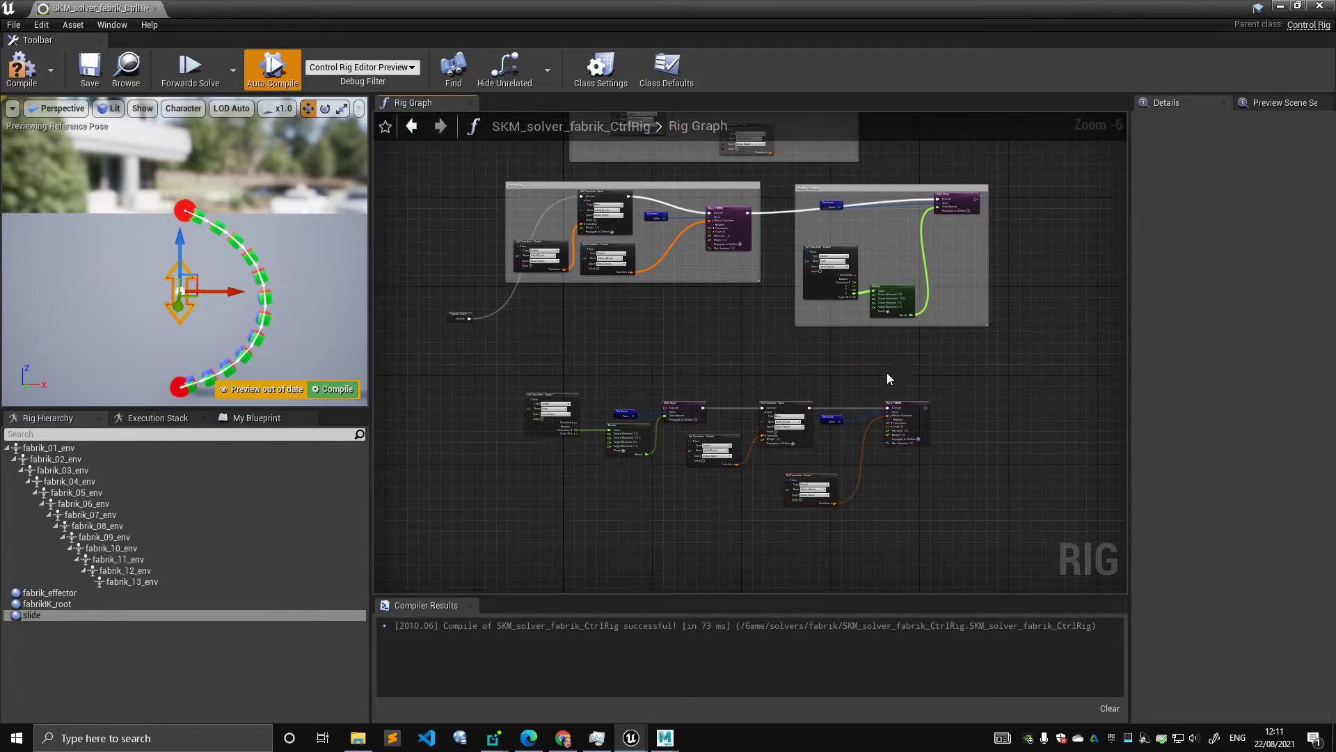
# Step: Enclose the lower chain's Set Transform, Basic FABRIK and related nodes in a comment titled "Fabrik IK"
pyautogui.scroll(1, 865, 358)
pyautogui.moveTo(999, 369); pyautogui.dragTo(611, 556)
pyautogui.press('c')
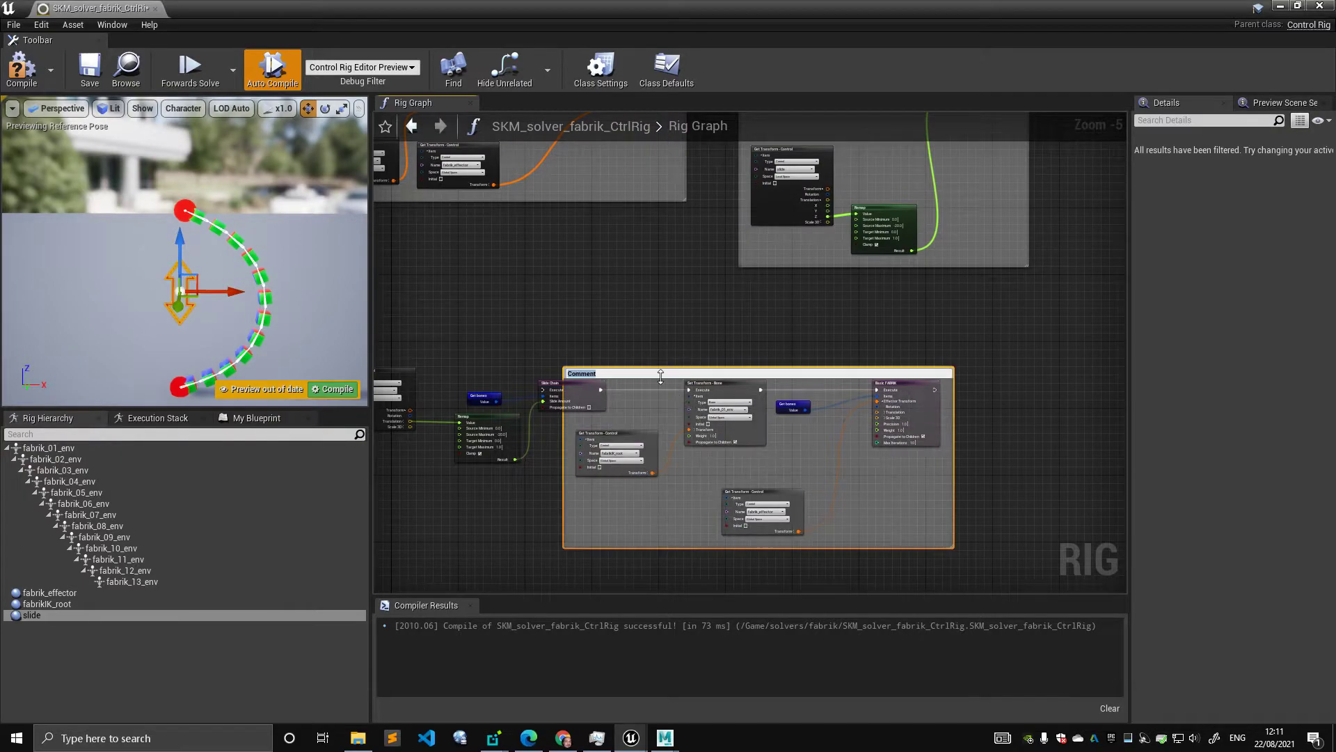
pyautogui.press('Return')
pyautogui.doubleClick(647, 374)
pyautogui.write('Fabrik IK')
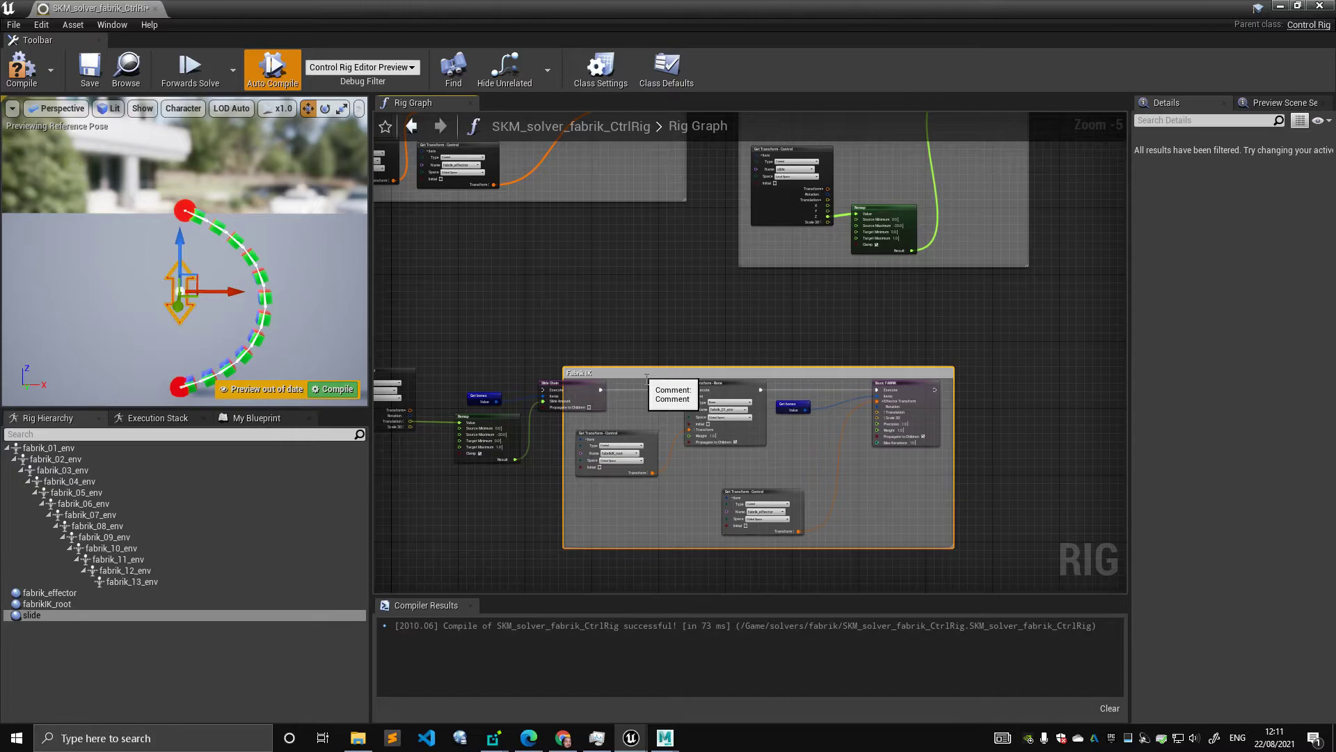
# Step: Confirm the Fabrik IK comment title and shift that comment right to clear space beside the Slide Chain node
pyautogui.press('Return')
pyautogui.moveTo(702, 378); pyautogui.dragTo(806, 376)
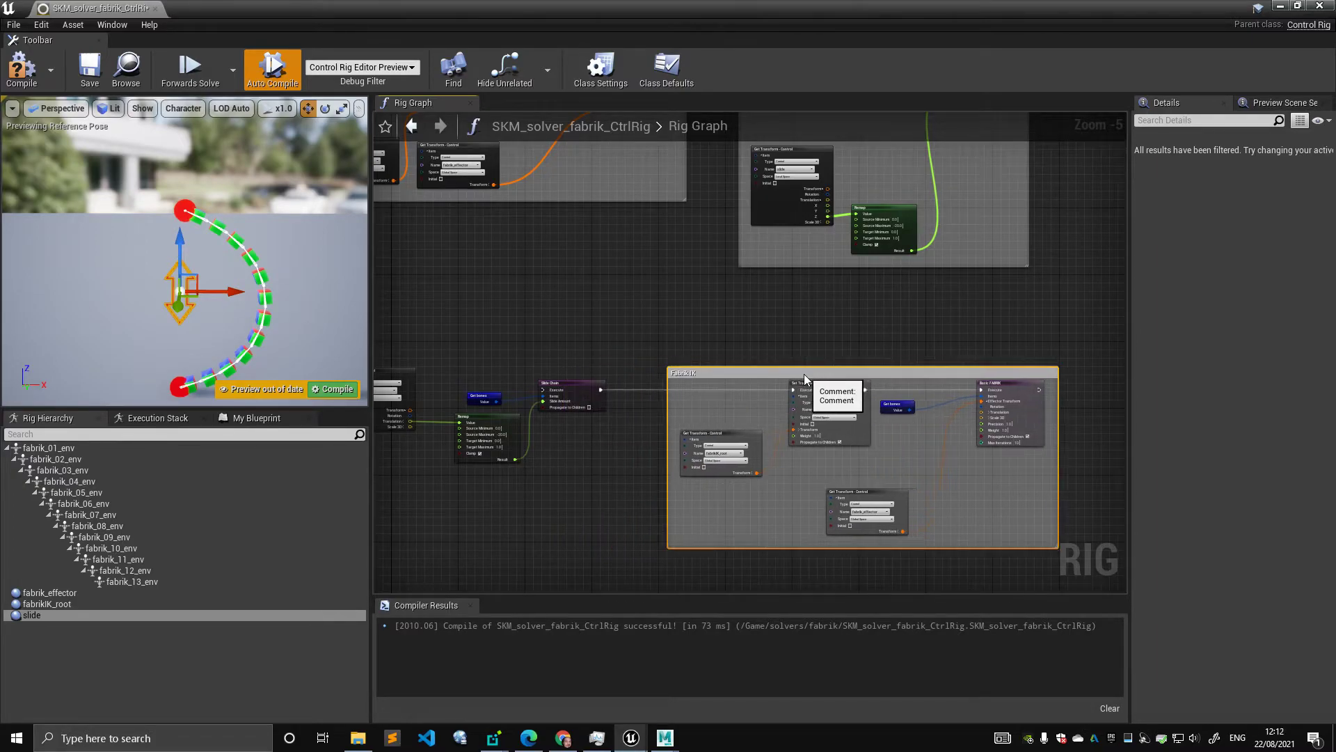
pyautogui.rightClick(746, 332)
pyautogui.click(577, 307)
# Step: Enclose the lower chain's Get Transform, Remap, Get bones and Slide Chain nodes in a comment titled "slide"
pyautogui.moveTo(523, 291); pyautogui.dragTo(688, 257, button='right')
pyautogui.moveTo(460, 288); pyautogui.dragTo(768, 490)
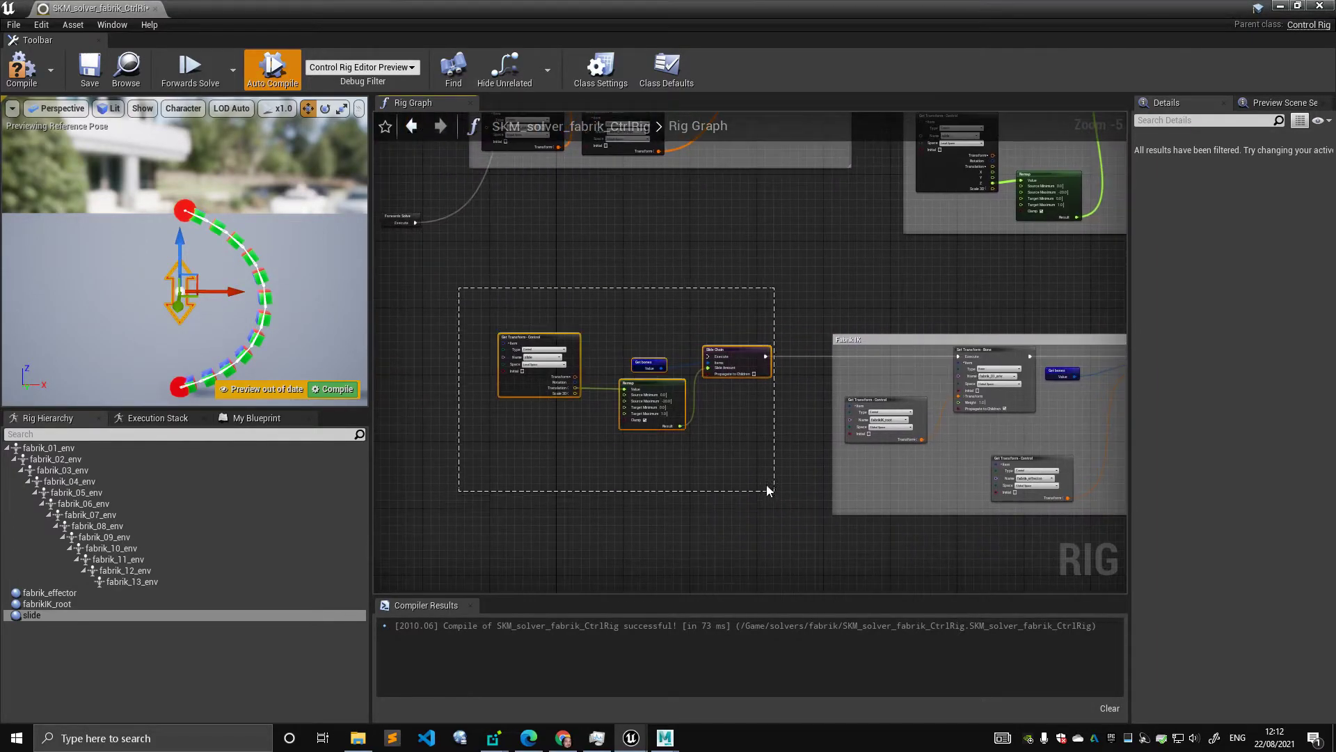
pyautogui.press('c')
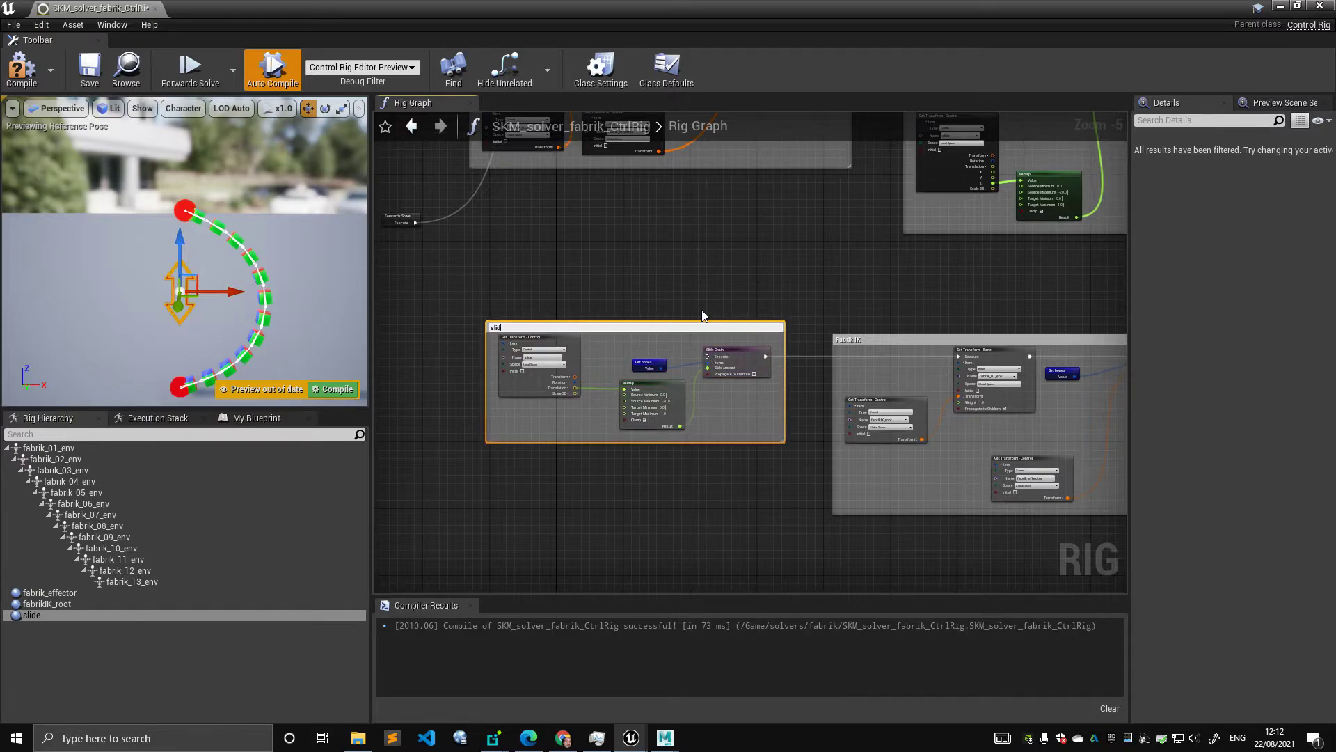
pyautogui.write('slide')
pyautogui.press('Return')
pyautogui.click(704, 284)
pyautogui.moveTo(791, 297); pyautogui.dragTo(654, 315, button='right')
pyautogui.scroll(-2, 654, 315)
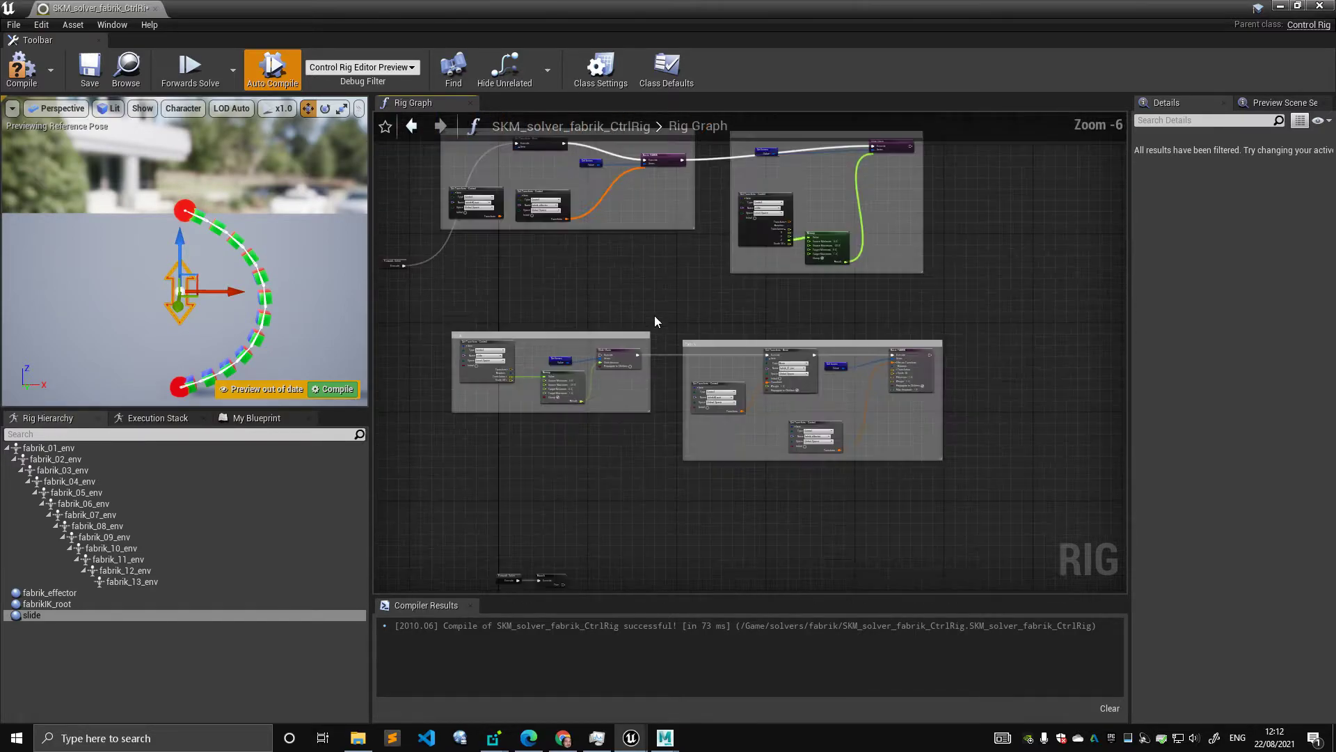
pyautogui.moveTo(651, 221); pyautogui.dragTo(645, 281, button='right')
pyautogui.click(624, 210)
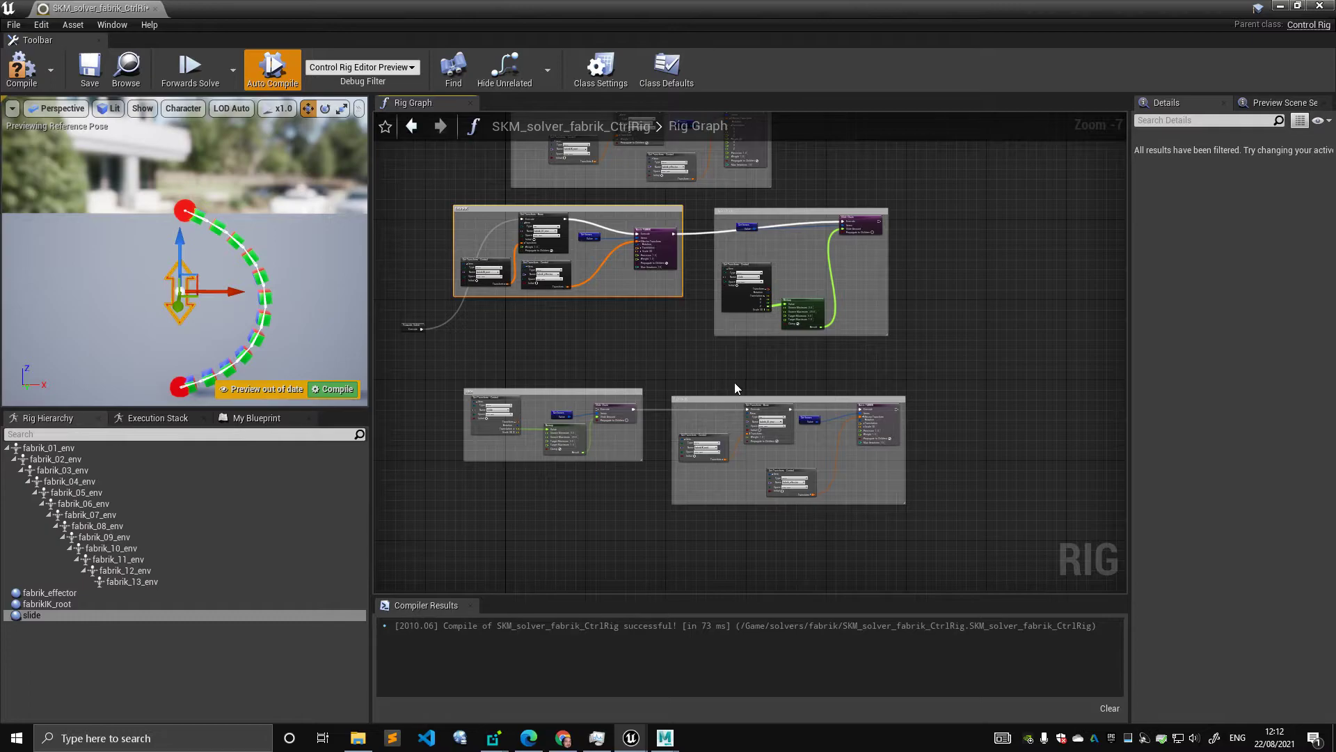
pyautogui.click(717, 400)
pyautogui.click(793, 229)
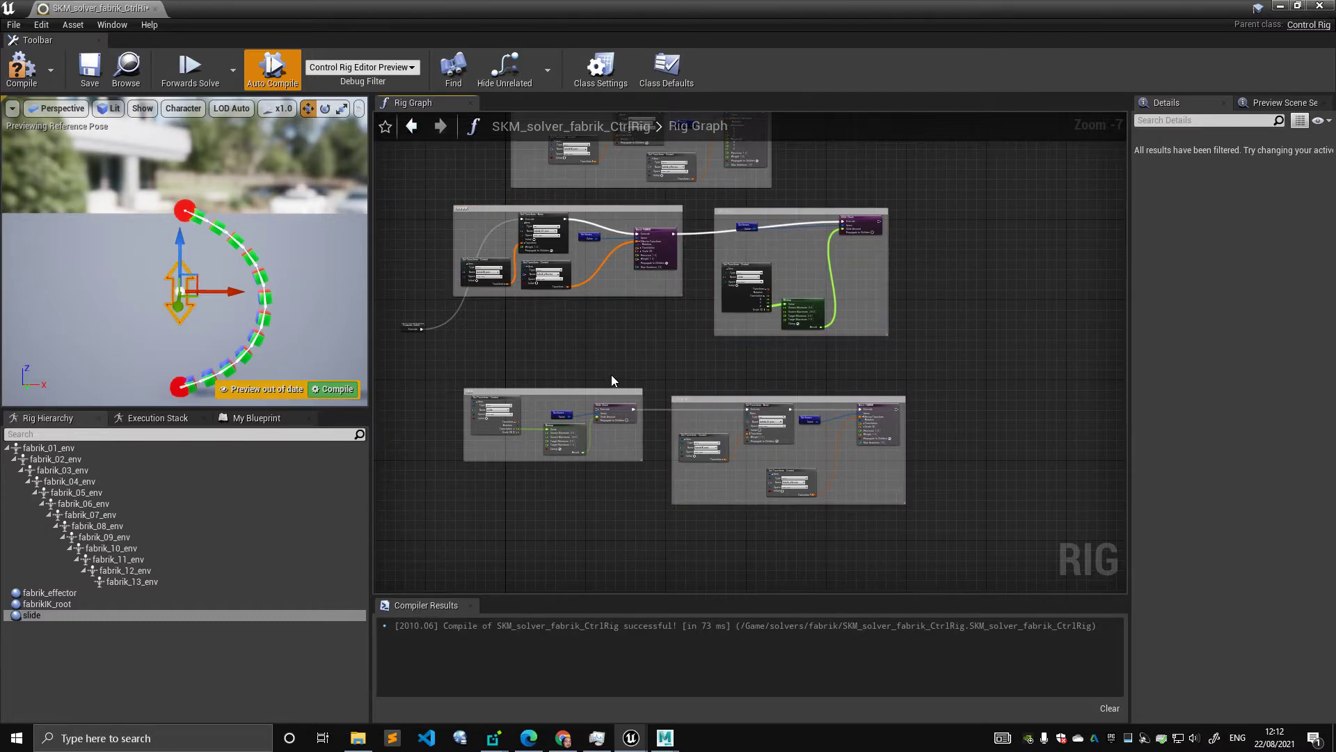
# Step: Move Forwards Solve down toward the lower chain, reconnect its Execute output to the Slide Chain node, and compile the rig
pyautogui.scroll(2, 745, 314)
pyautogui.moveTo(511, 269); pyautogui.dragTo(496, 332)
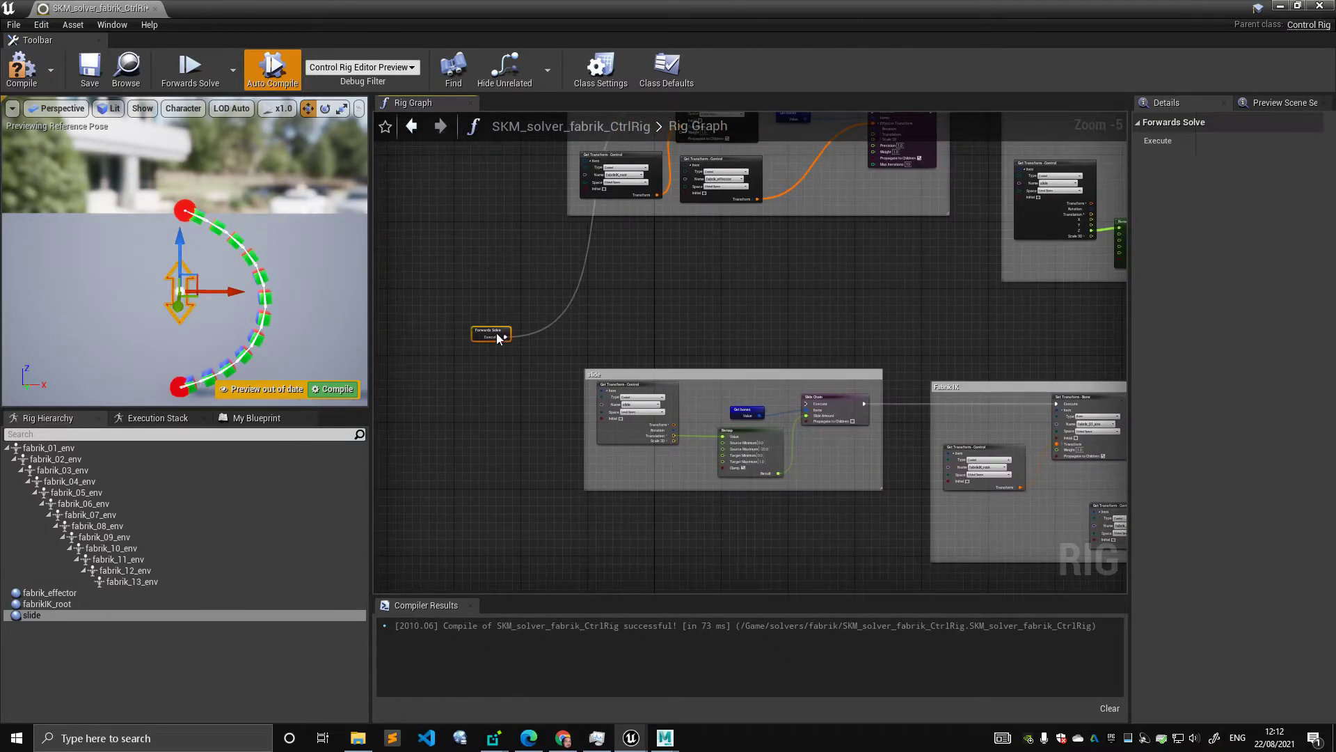
pyautogui.scroll(2, 592, 348)
pyautogui.click(461, 315)
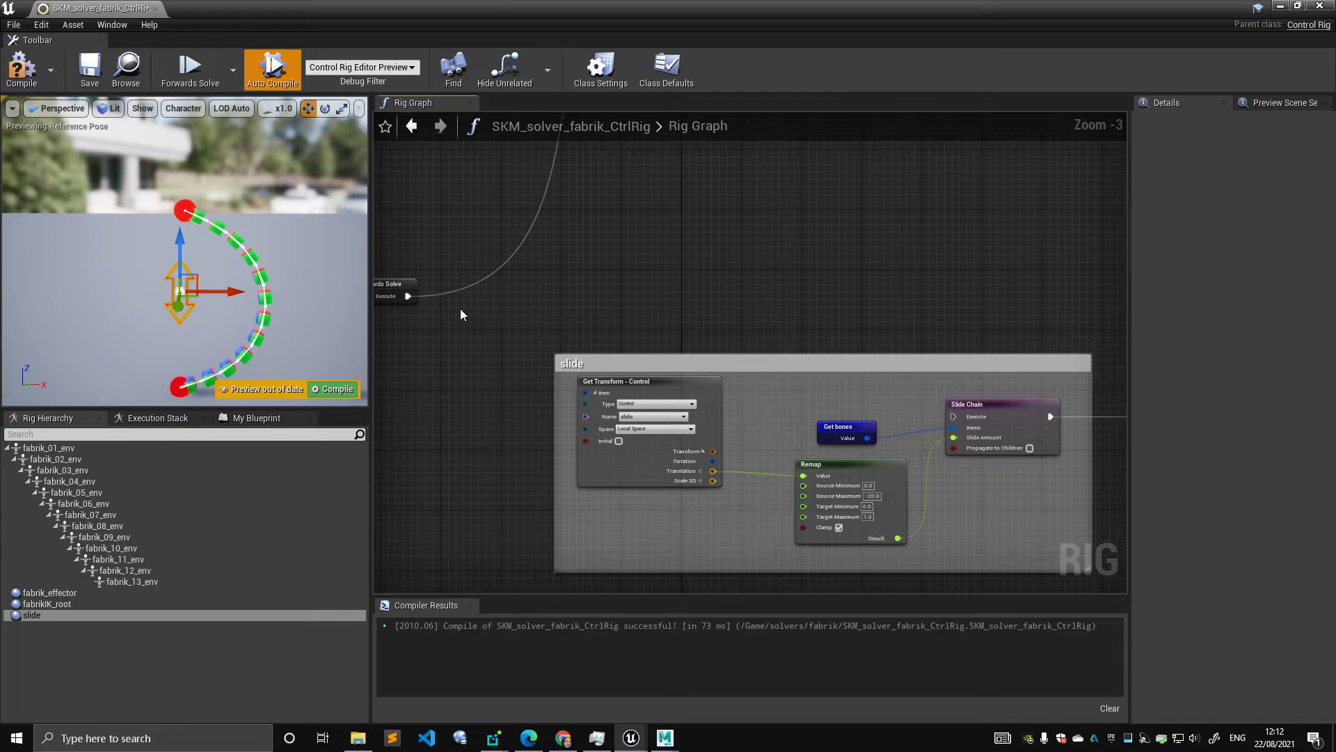
pyautogui.keyDown('alt'); pyautogui.click(408, 296); pyautogui.keyUp('alt')
pyautogui.moveTo(408, 295); pyautogui.dragTo(954, 415)
pyautogui.click(21, 73)
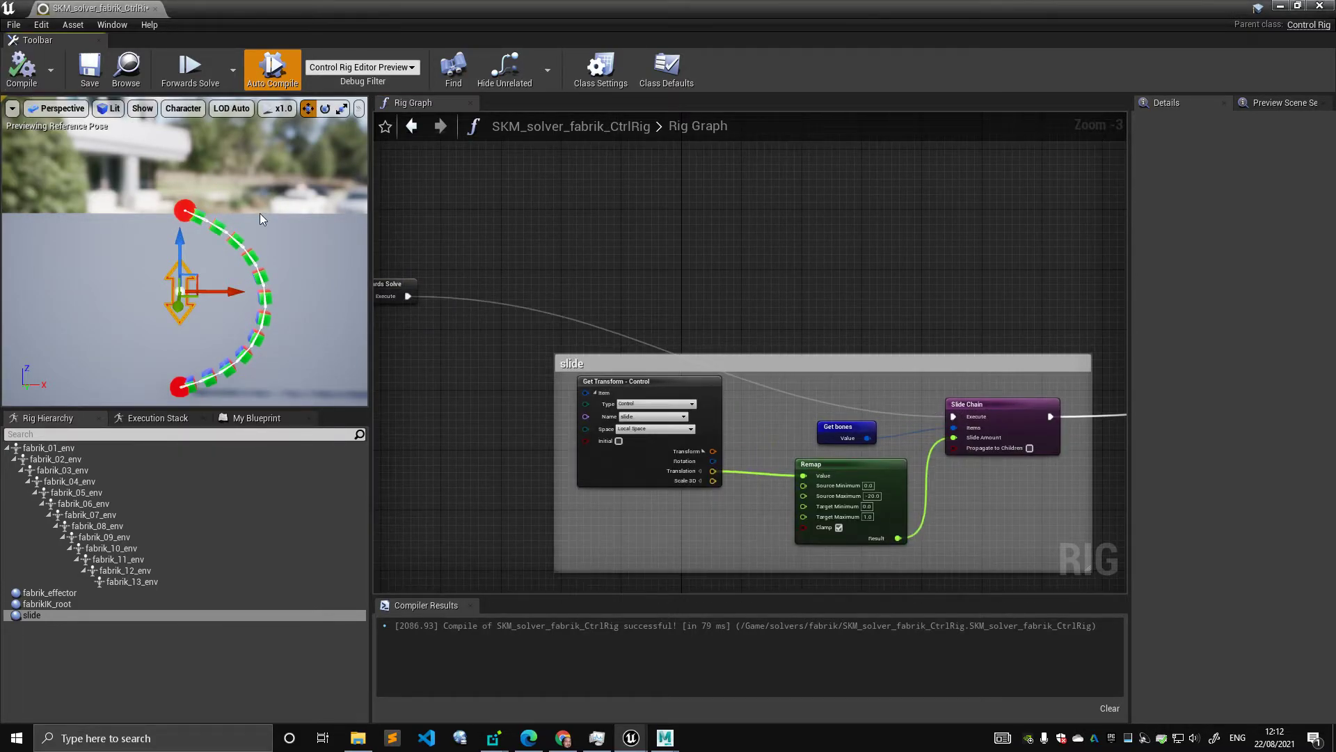
# Step: Test the slide-then-FABRIK chain by moving the fabrik_effector control left and shifting the slide control vertically
pyautogui.click(185, 216)
pyautogui.moveTo(161, 225); pyautogui.dragTo(114, 231)
pyautogui.click(190, 281)
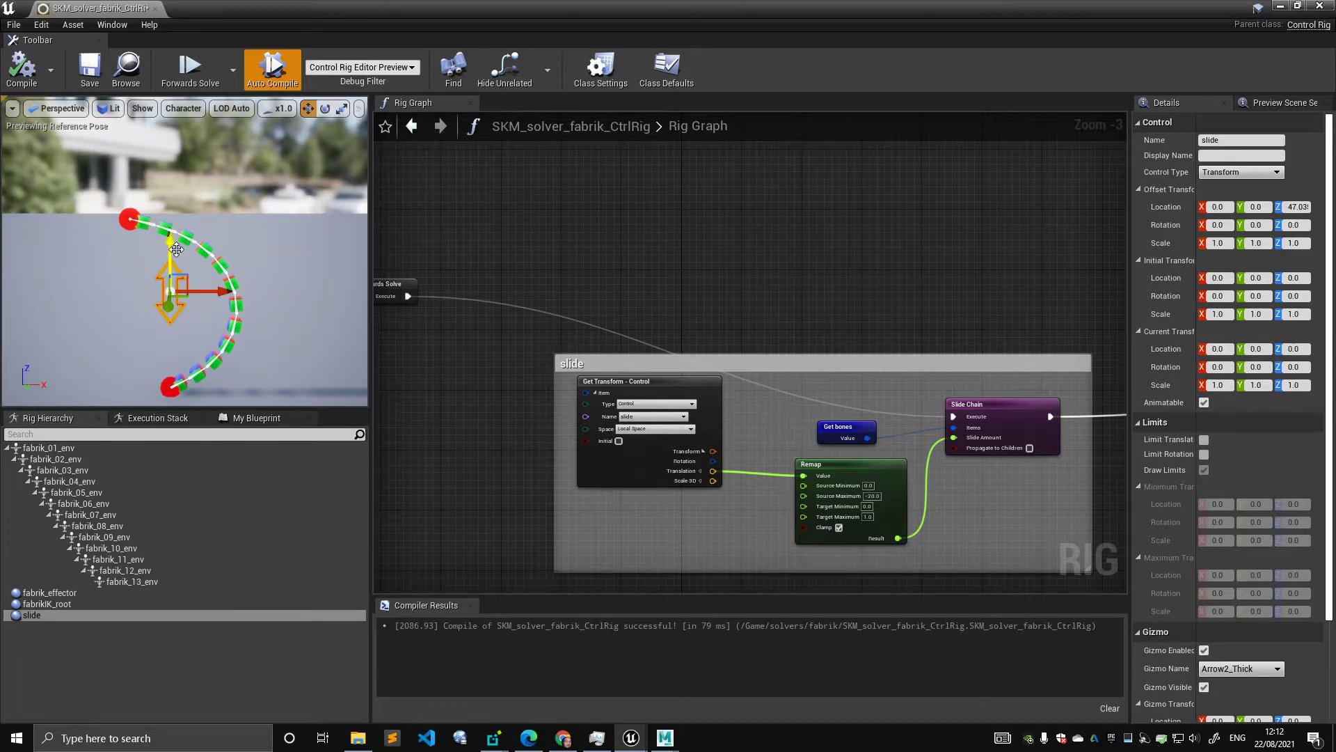
pyautogui.moveTo(606, 314); pyautogui.dragTo(460, 238, button='right')
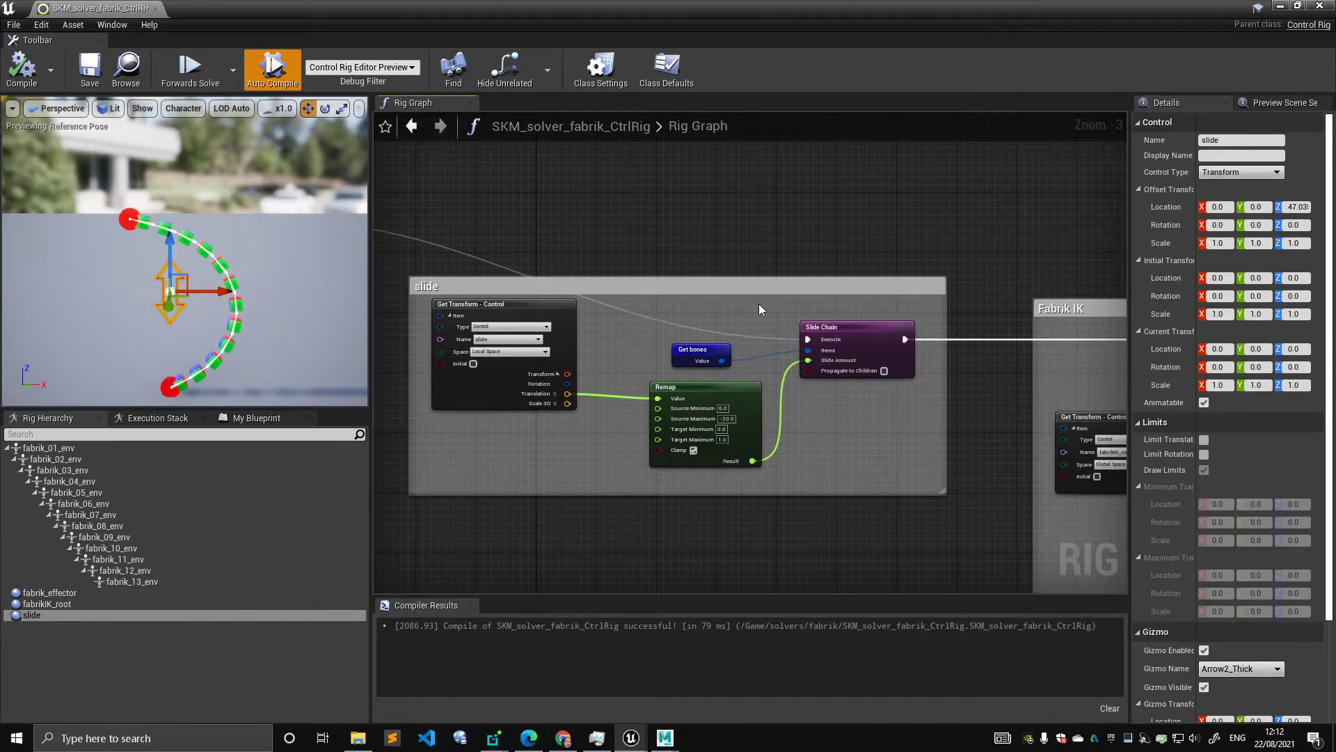
pyautogui.moveTo(788, 306); pyautogui.dragTo(560, 267, button='right')
pyautogui.scroll(-1, 560, 267)
pyautogui.moveTo(843, 280)
pyautogui.mouseDown(button='right')
pyautogui.moveTo(605, 279)
pyautogui.moveTo(848, 293)
pyautogui.mouseUp(button='right')
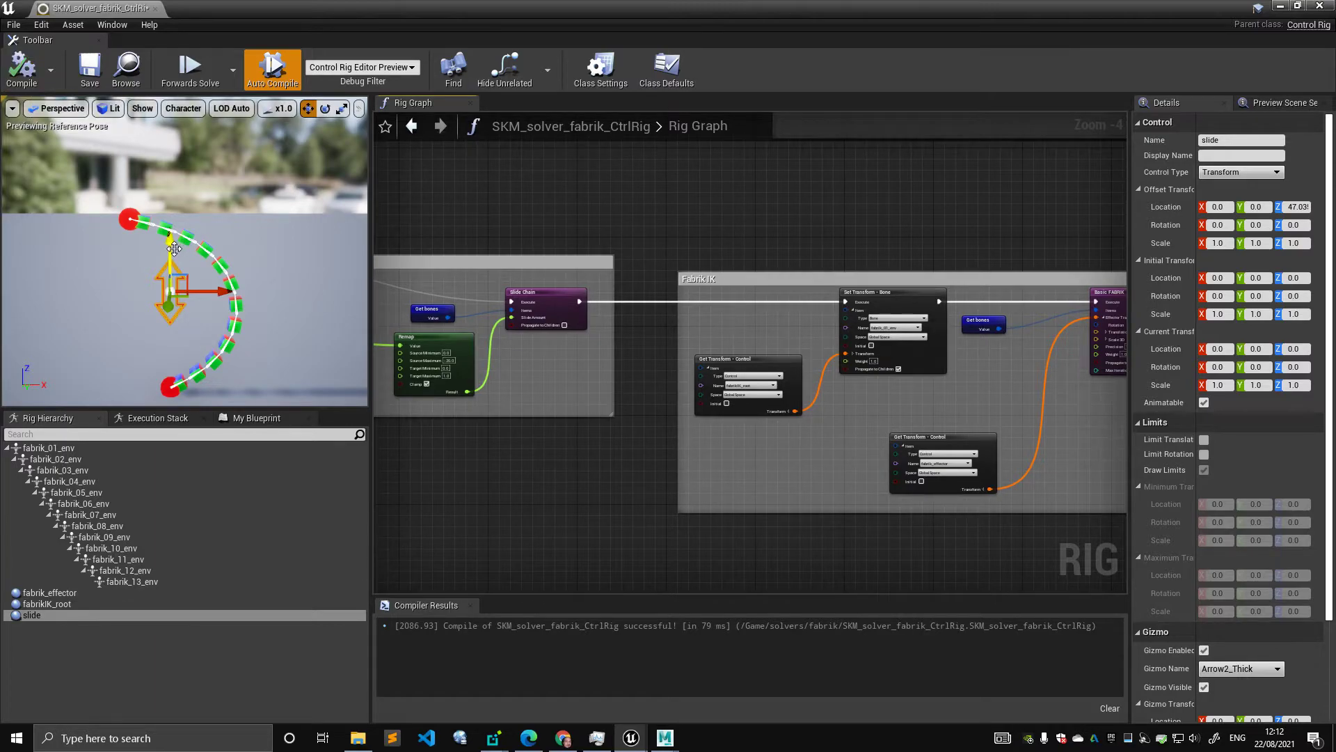
pyautogui.moveTo(167, 241)
pyautogui.mouseDown()
pyautogui.moveTo(167, 275)
pyautogui.moveTo(162, 240)
pyautogui.moveTo(165, 268)
pyautogui.moveTo(163, 253)
pyautogui.mouseUp()
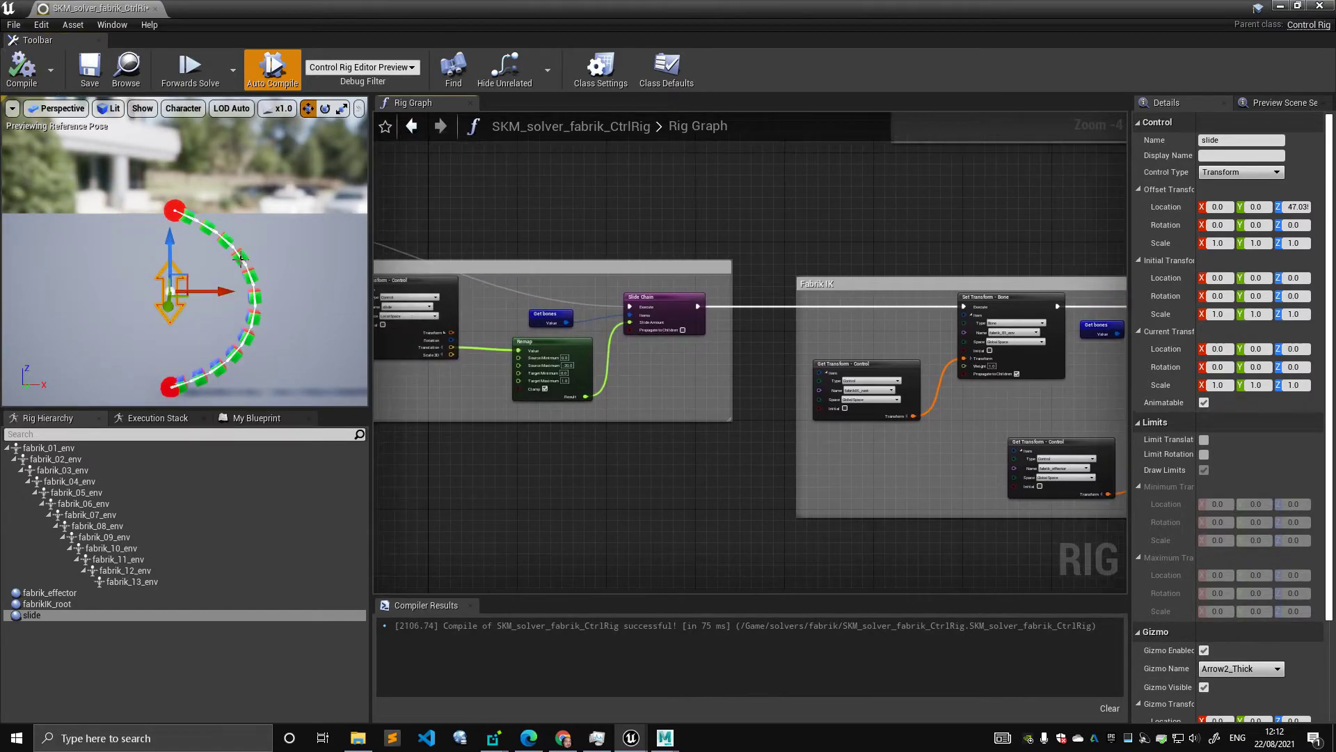
# Step: Align the Forwards Solve node with the lower Slide Chain's Execute input and test the slide control's vertical movement again
pyautogui.moveTo(457, 248); pyautogui.dragTo(538, 221, button='right')
pyautogui.moveTo(677, 227); pyautogui.dragTo(541, 220, button='right')
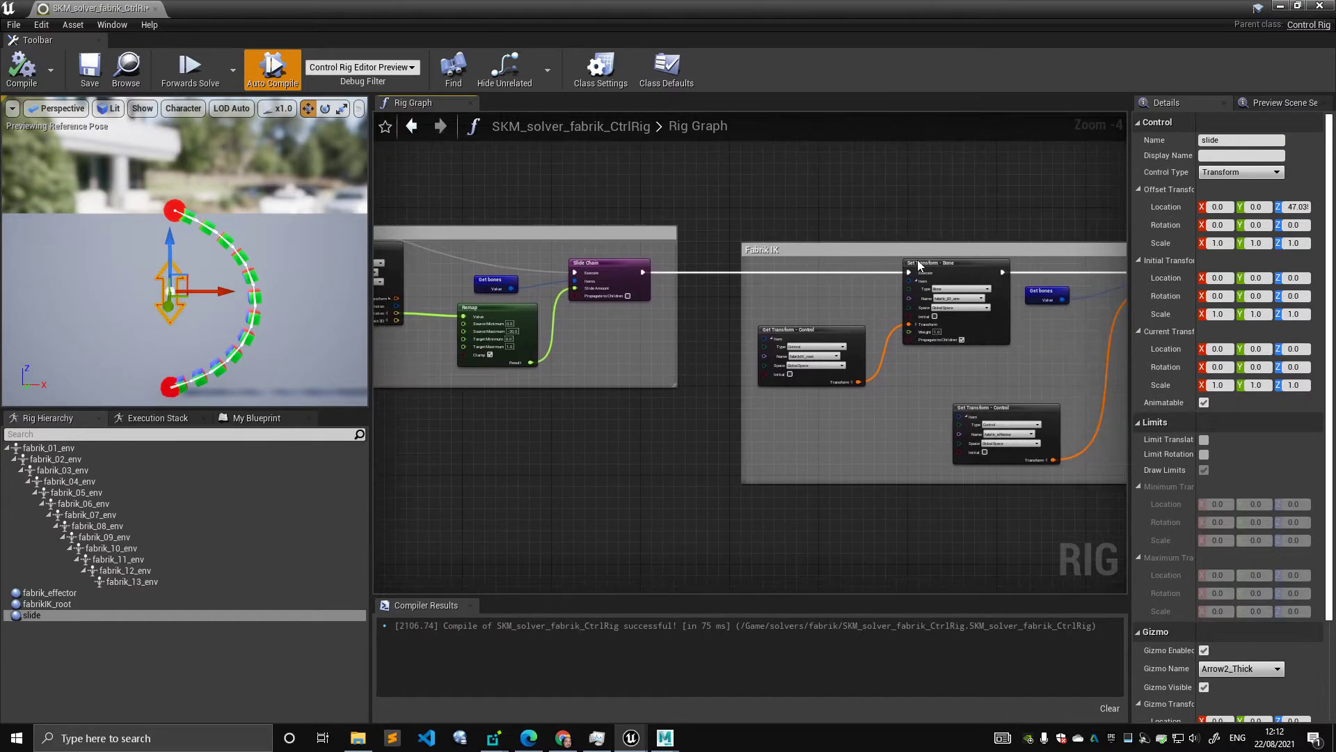
pyautogui.moveTo(638, 208); pyautogui.dragTo(840, 229, button='right')
pyautogui.moveTo(470, 190); pyautogui.dragTo(569, 194, button='right')
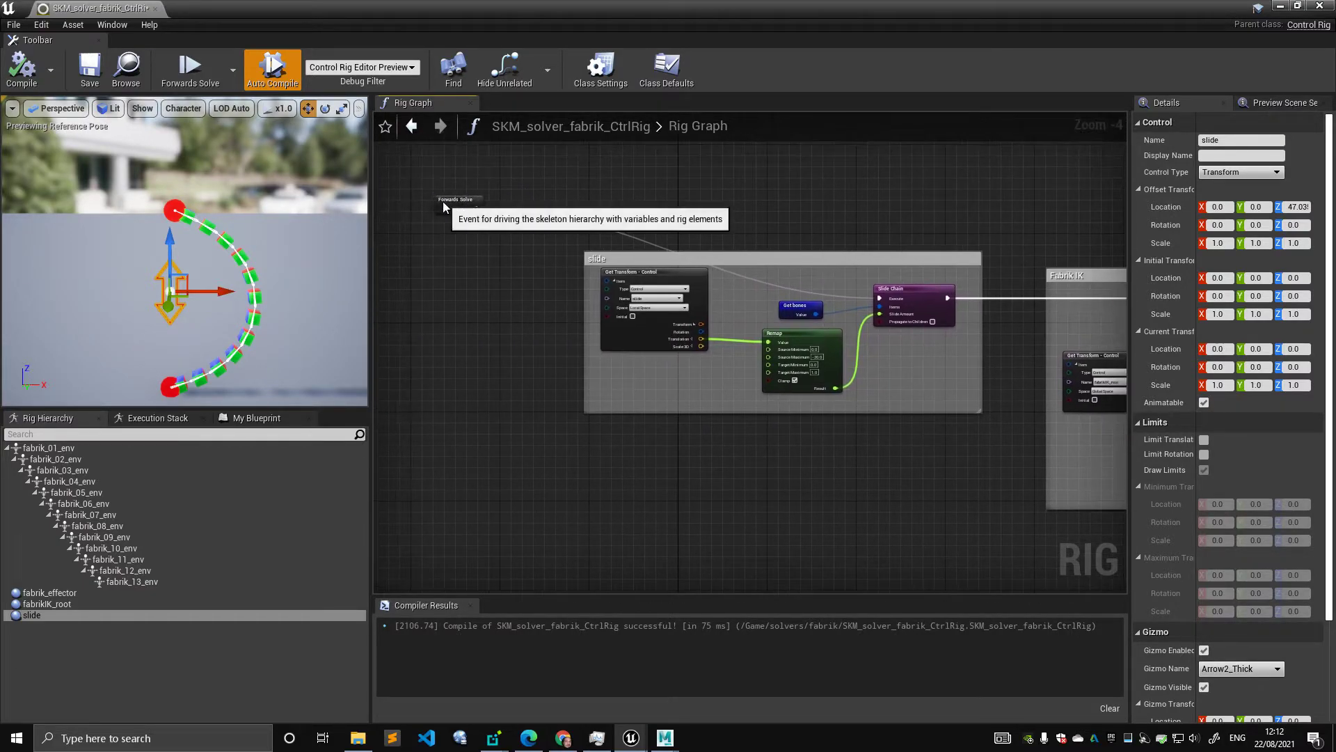
pyautogui.moveTo(442, 202); pyautogui.dragTo(464, 287)
pyautogui.moveTo(478, 247); pyautogui.dragTo(391, 238, button='right')
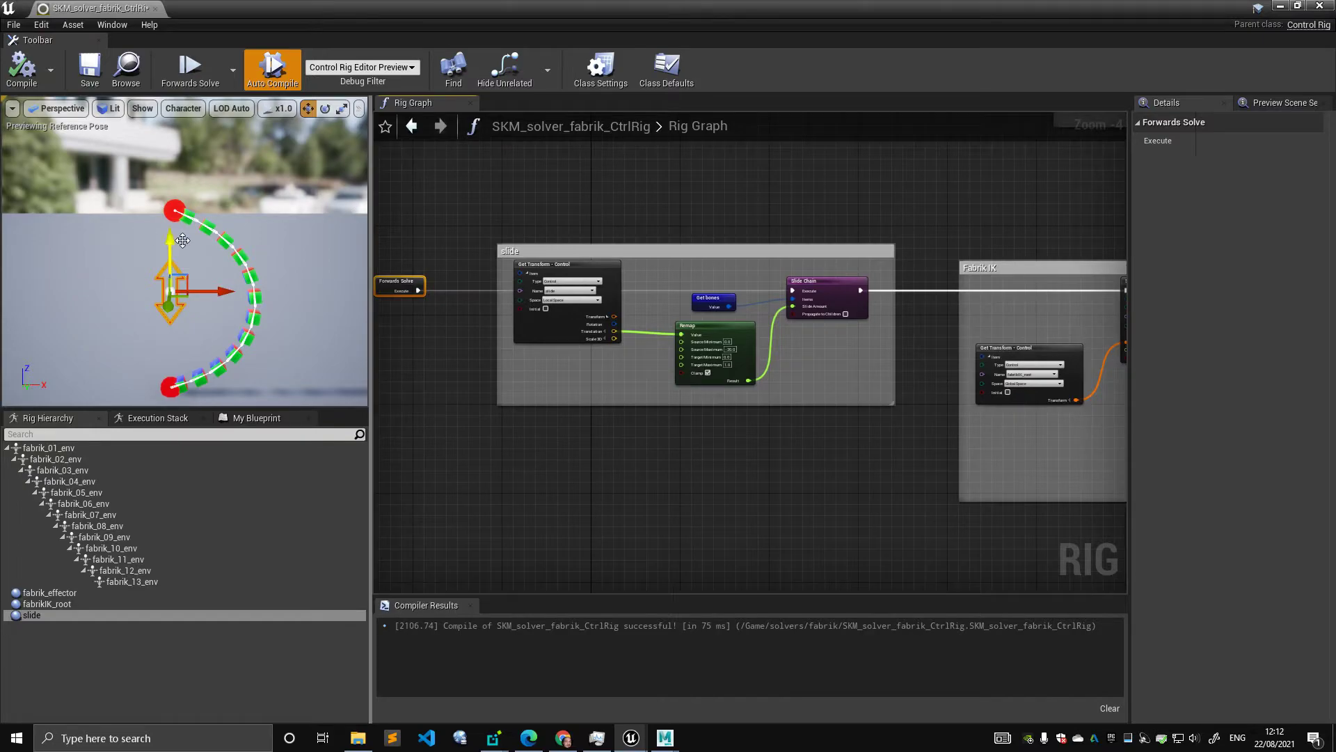
pyautogui.moveTo(174, 239)
pyautogui.mouseDown()
pyautogui.moveTo(164, 251)
pyautogui.moveTo(160, 234)
pyautogui.moveTo(159, 251)
pyautogui.moveTo(159, 240)
pyautogui.mouseUp()
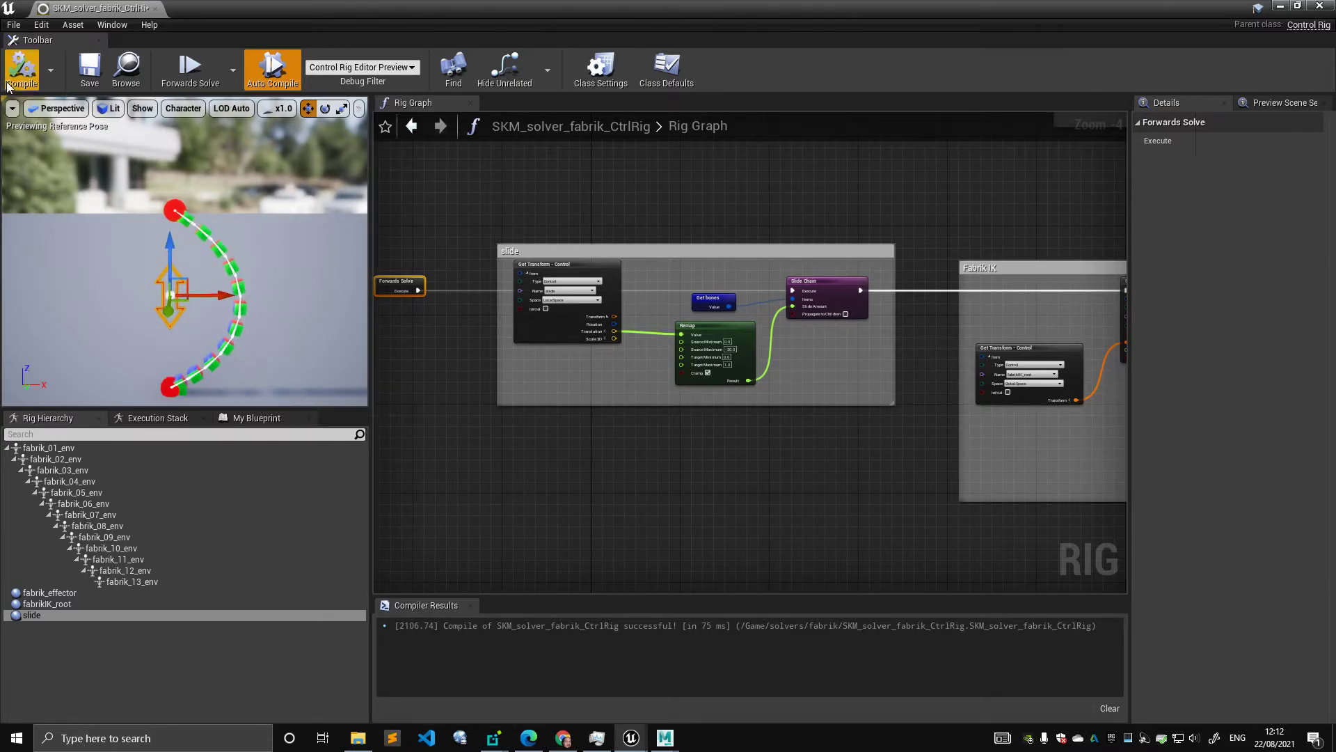
# Step: Move Forwards Solve up beside the fabrikIK comment and reconnect its Execute output to that chain's Set Transform - Bone node
pyautogui.scroll(-2, 513, 171)
pyautogui.moveTo(512, 171); pyautogui.dragTo(492, 304, button='right')
pyautogui.moveTo(440, 358); pyautogui.dragTo(543, 390, button='right')
pyautogui.moveTo(527, 415); pyautogui.dragTo(527, 227)
pyautogui.moveTo(527, 227); pyautogui.dragTo(486, 309, button='right')
pyautogui.scroll(3, 486, 309)
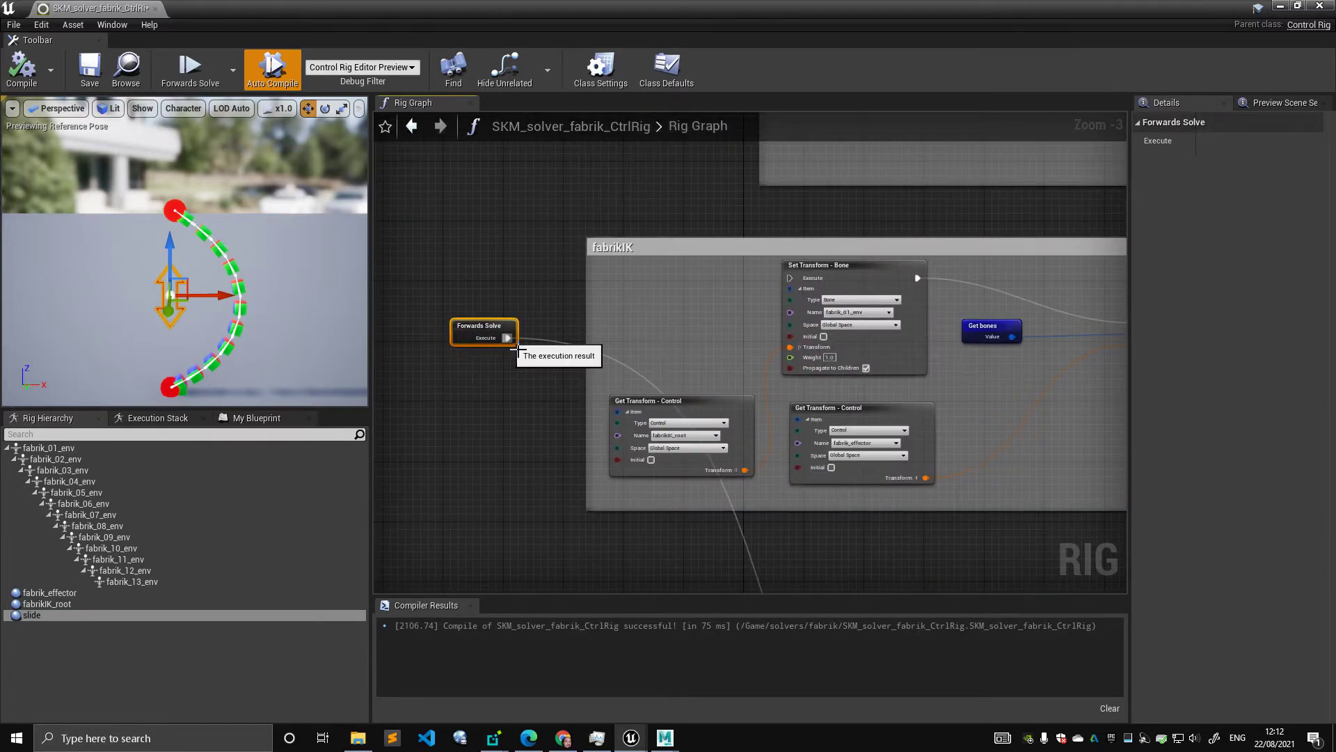
pyautogui.keyDown('ctrl'); pyautogui.moveTo(508, 339); pyautogui.dragTo(525, 345); pyautogui.keyUp('ctrl')
pyautogui.click(512, 282)
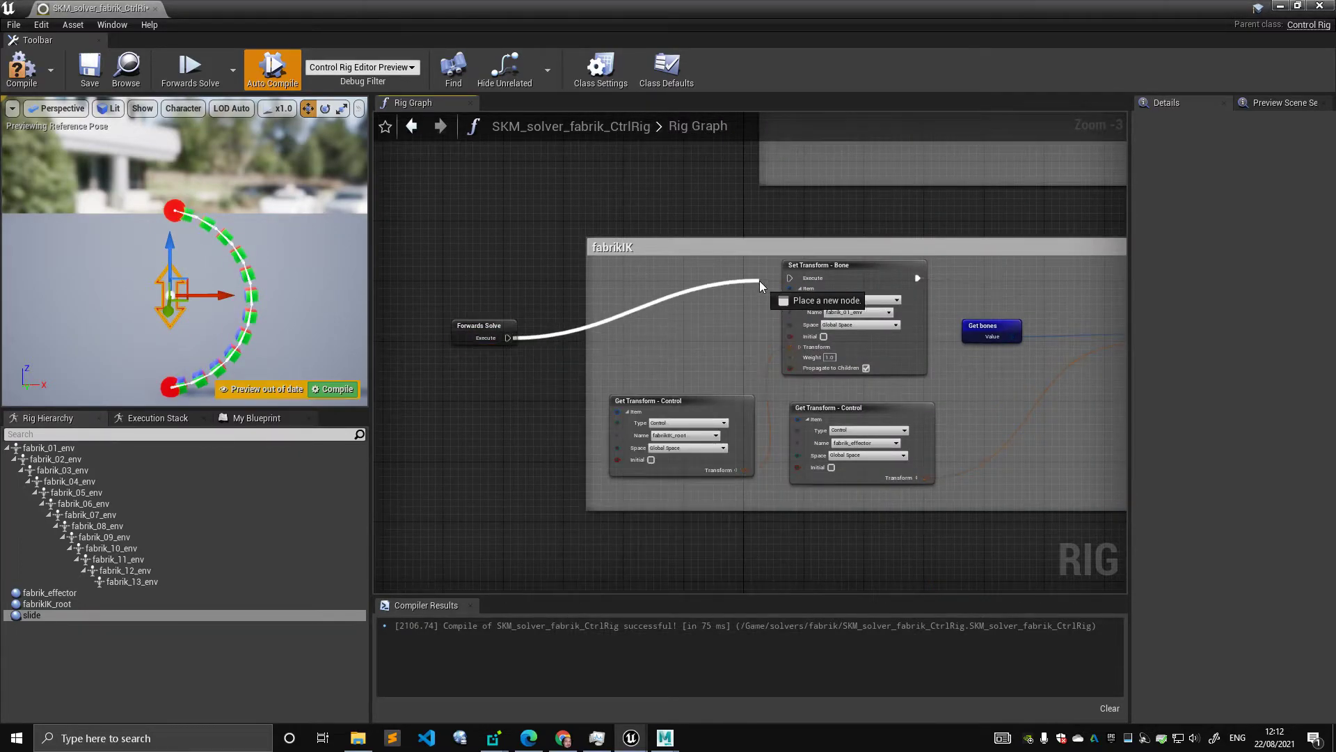
pyautogui.moveTo(760, 286); pyautogui.dragTo(790, 279)
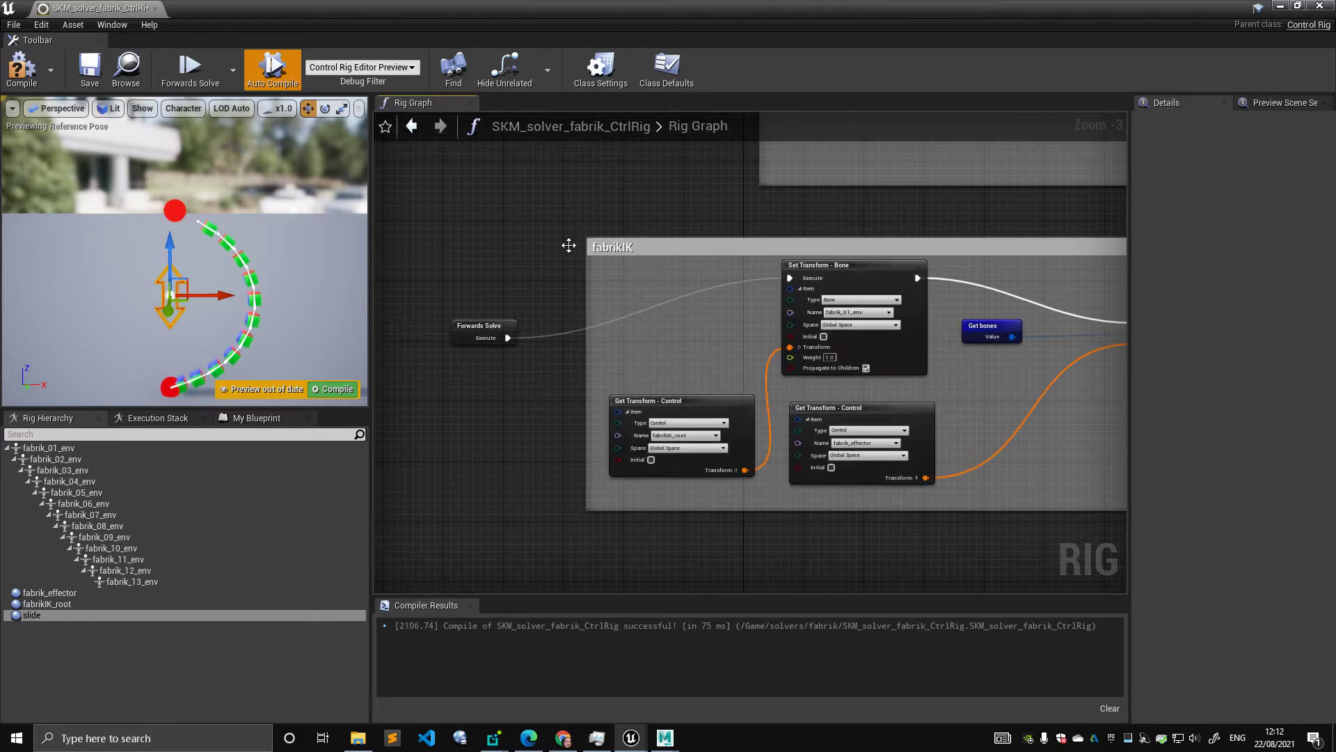
# Step: Test the FABRIK-then-slide chain by moving the effector left and the slide control vertically, and recompile to reset the pose
pyautogui.click(181, 226)
pyautogui.moveTo(163, 239)
pyautogui.mouseDown()
pyautogui.moveTo(109, 222)
pyautogui.moveTo(176, 250)
pyautogui.mouseUp()
pyautogui.click(183, 273)
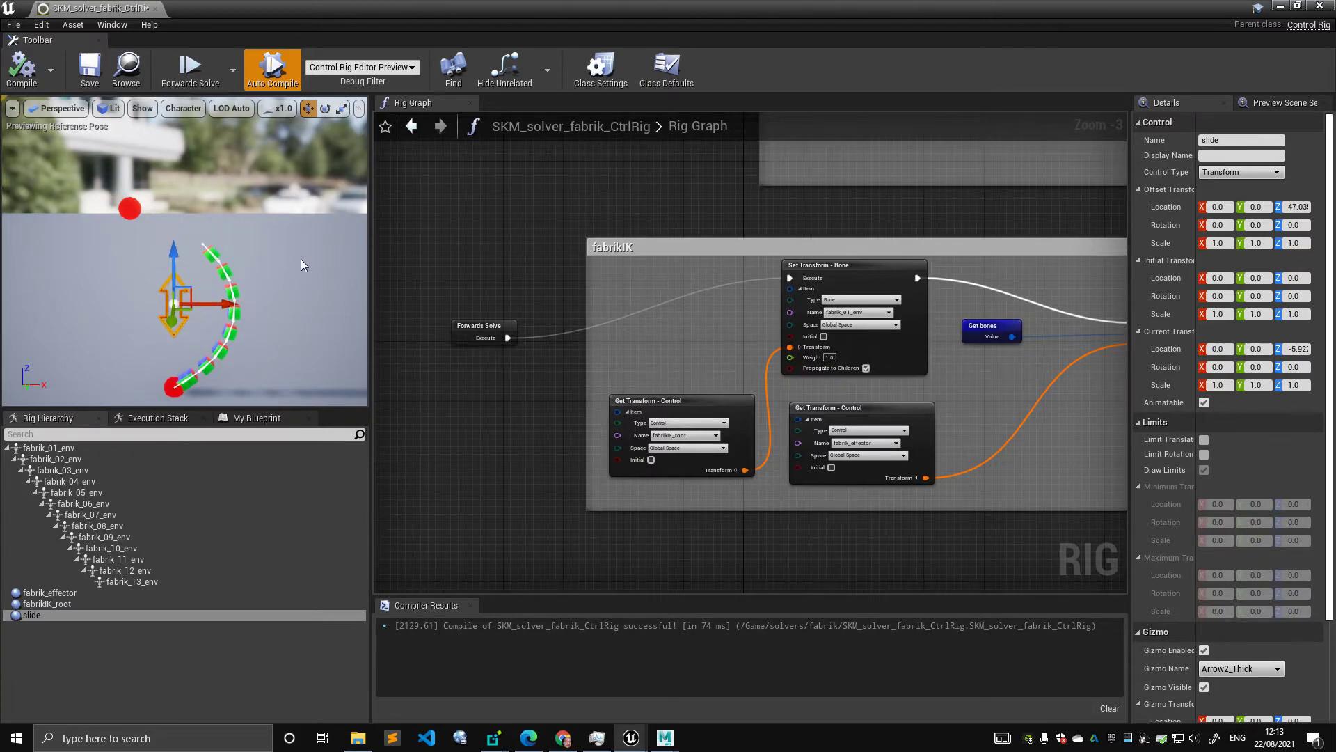
pyautogui.moveTo(493, 282); pyautogui.dragTo(516, 218, button='right')
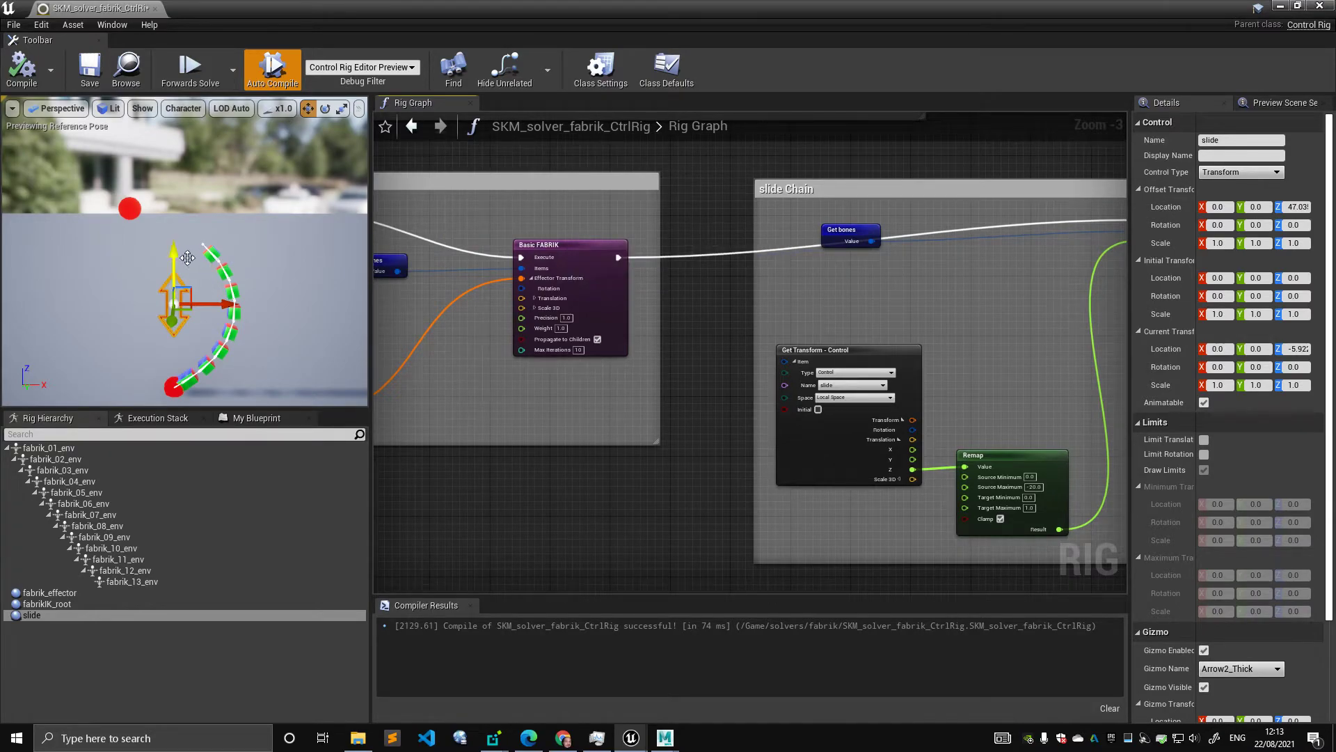
pyautogui.moveTo(173, 251)
pyautogui.mouseDown()
pyautogui.moveTo(187, 268)
pyautogui.moveTo(197, 240)
pyautogui.mouseUp()
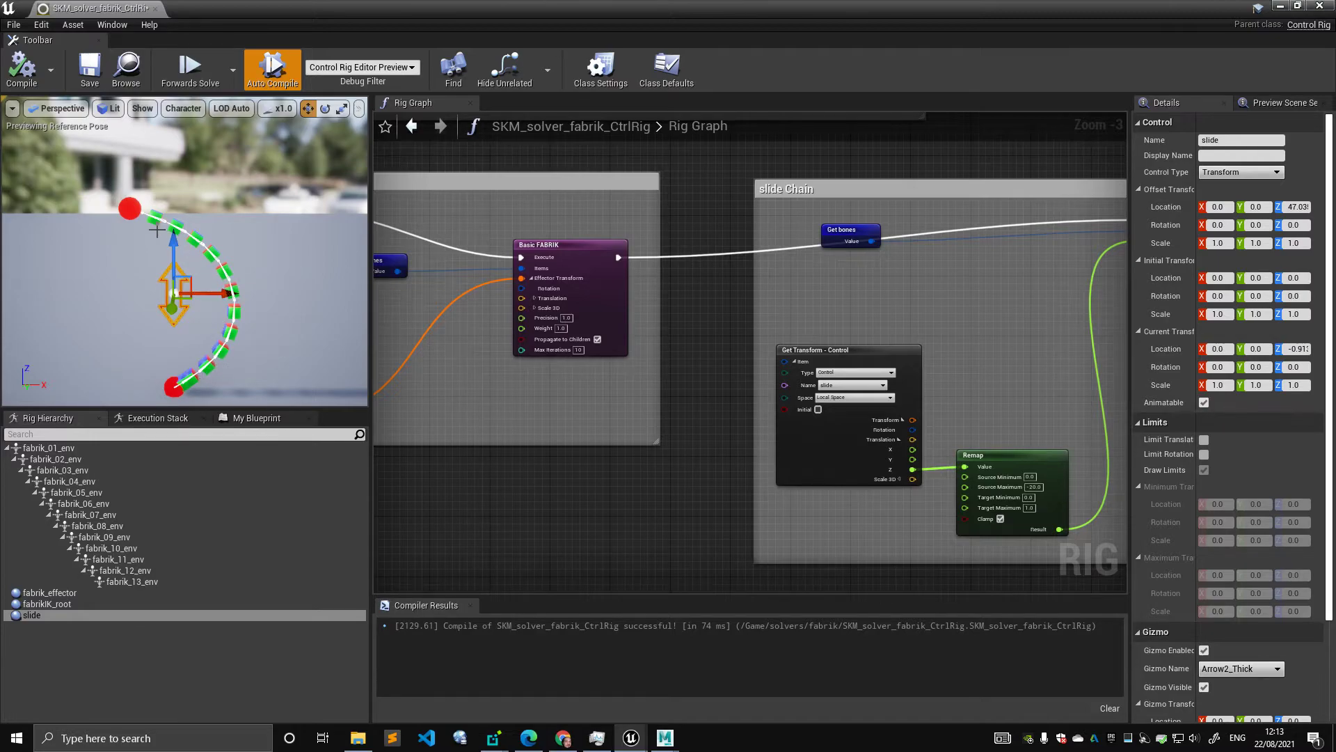
pyautogui.click(129, 208)
pyautogui.click(23, 70)
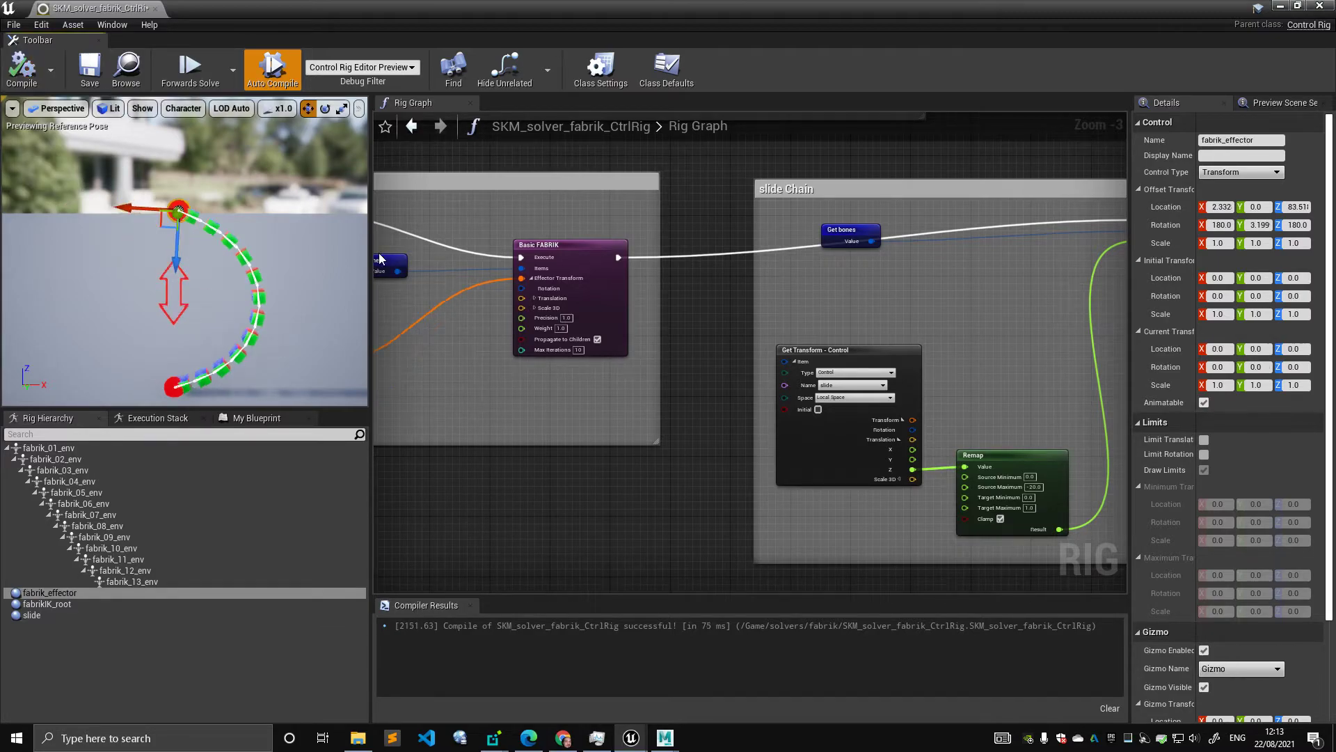
# Step: Compare the layout of the upper FABRIK-then-slide chain with the lower slide-then-FABRIK chain
pyautogui.moveTo(472, 280); pyautogui.dragTo(627, 243, button='right')
pyautogui.scroll(-2, 627, 243)
pyautogui.scroll(-2, 627, 238)
pyautogui.moveTo(627, 317); pyautogui.dragTo(695, 337, button='right')
pyautogui.scroll(1, 695, 337)
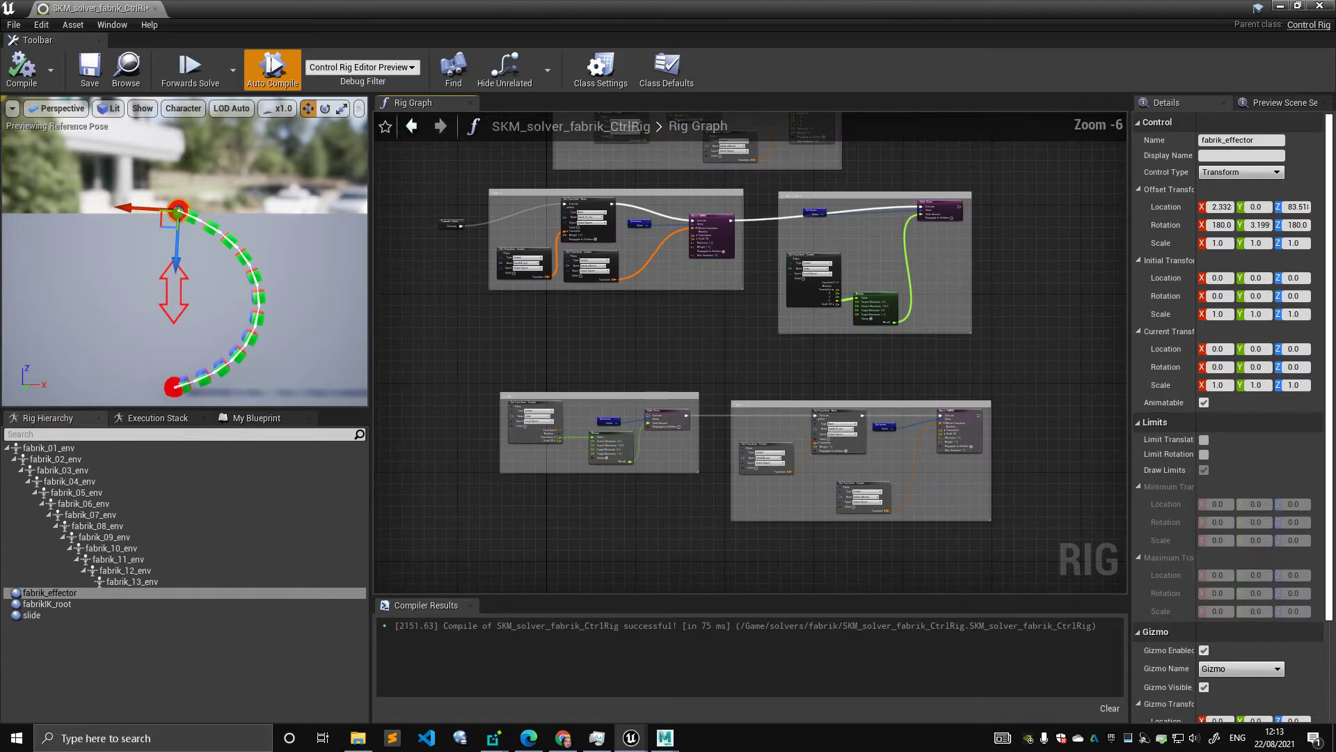
pyautogui.moveTo(630, 283); pyautogui.dragTo(515, 400, button='right')
pyautogui.scroll(-1, 632, 441)
pyautogui.moveTo(515, 399); pyautogui.dragTo(951, 340)
pyautogui.moveTo(951, 340); pyautogui.dragTo(959, 254, button='right')
pyautogui.moveTo(1000, 371); pyautogui.dragTo(478, 510)
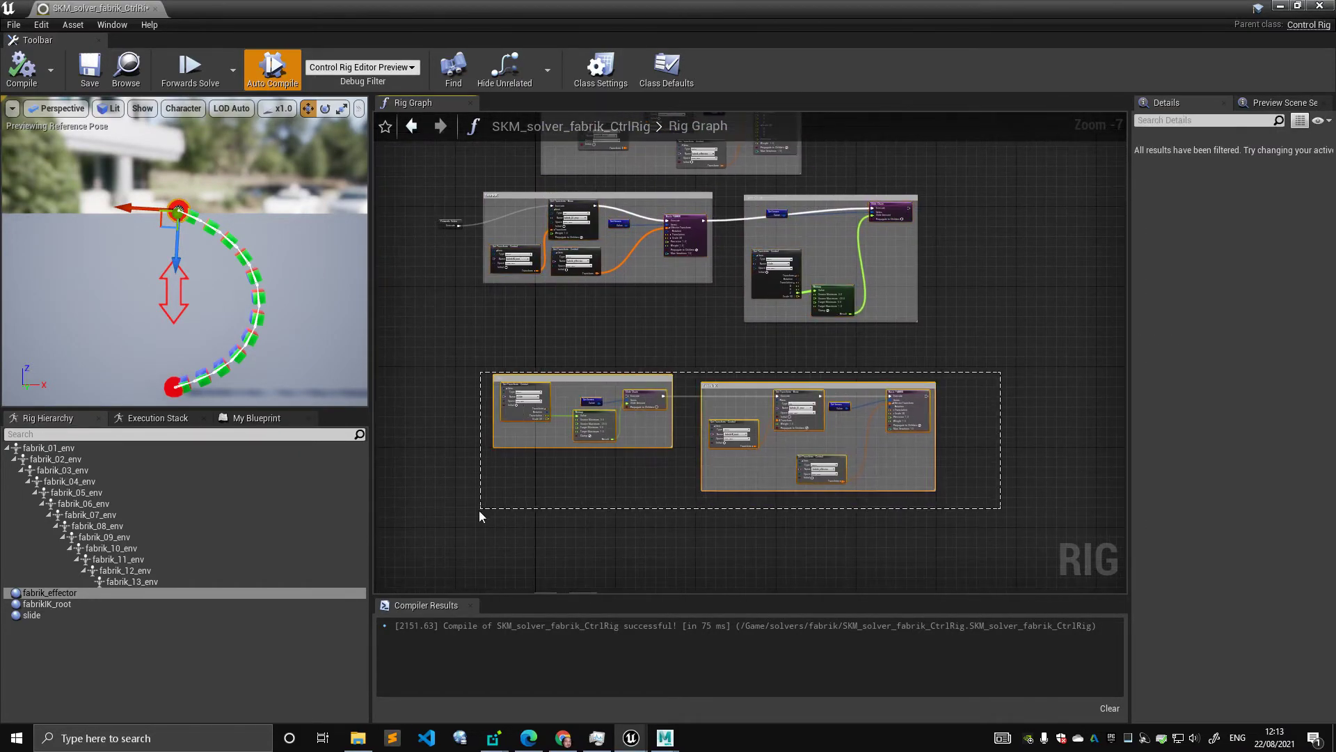
# Step: Raise the Forwards Solve node to line up with the Execute input of the upper Set Transform - Bone node
pyautogui.moveTo(565, 500); pyautogui.dragTo(615, 472, button='right')
pyautogui.moveTo(561, 292); pyautogui.dragTo(516, 399, button='right')
pyautogui.scroll(2, 479, 352)
pyautogui.moveTo(457, 324); pyautogui.dragTo(426, 418, button='right')
pyautogui.scroll(2, 426, 418)
pyautogui.moveTo(419, 299); pyautogui.dragTo(425, 251)
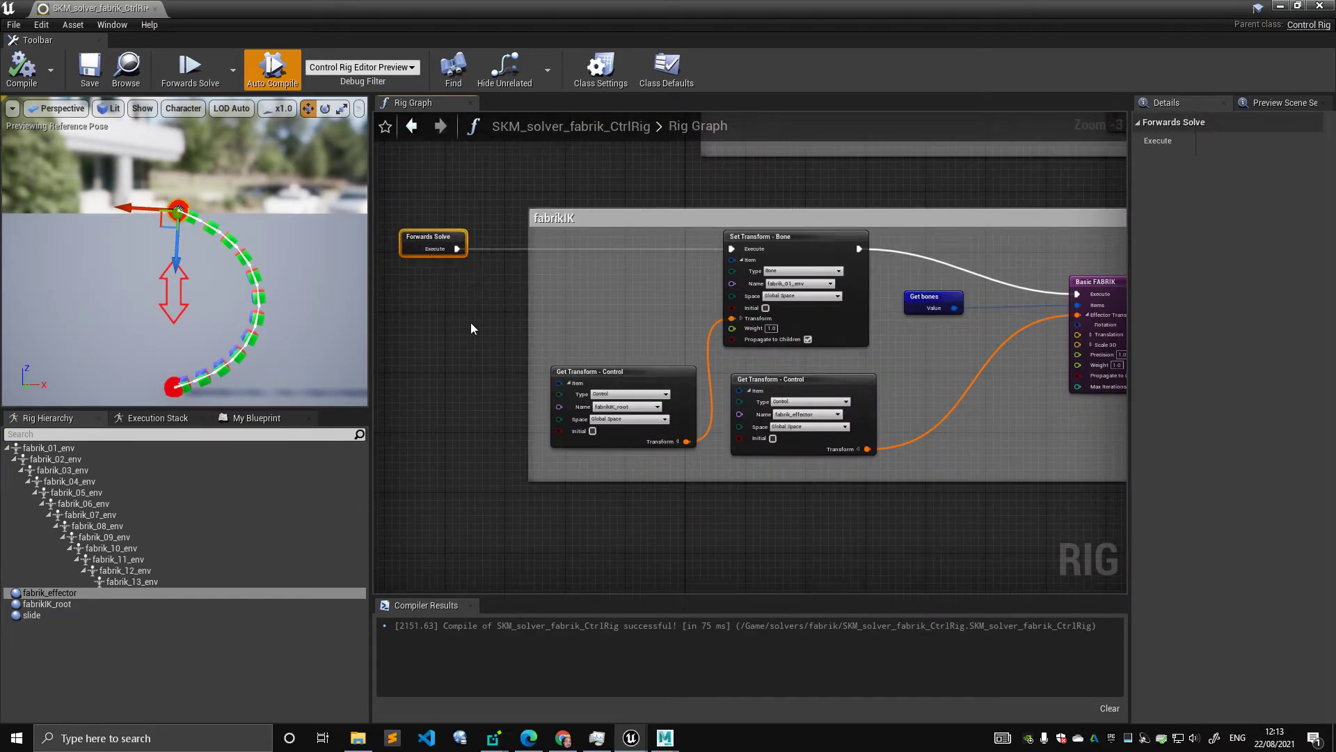
# Step: Select the lower chain's slide and Fabrik IK comments with their nodes and move them up close beneath the upper chain
pyautogui.scroll(-2, 487, 355)
pyautogui.moveTo(492, 362); pyautogui.dragTo(513, 306, button='right')
pyautogui.moveTo(595, 390); pyautogui.dragTo(652, 349, button='right')
pyautogui.scroll(-1, 526, 341)
pyautogui.moveTo(481, 379); pyautogui.dragTo(1126, 580)
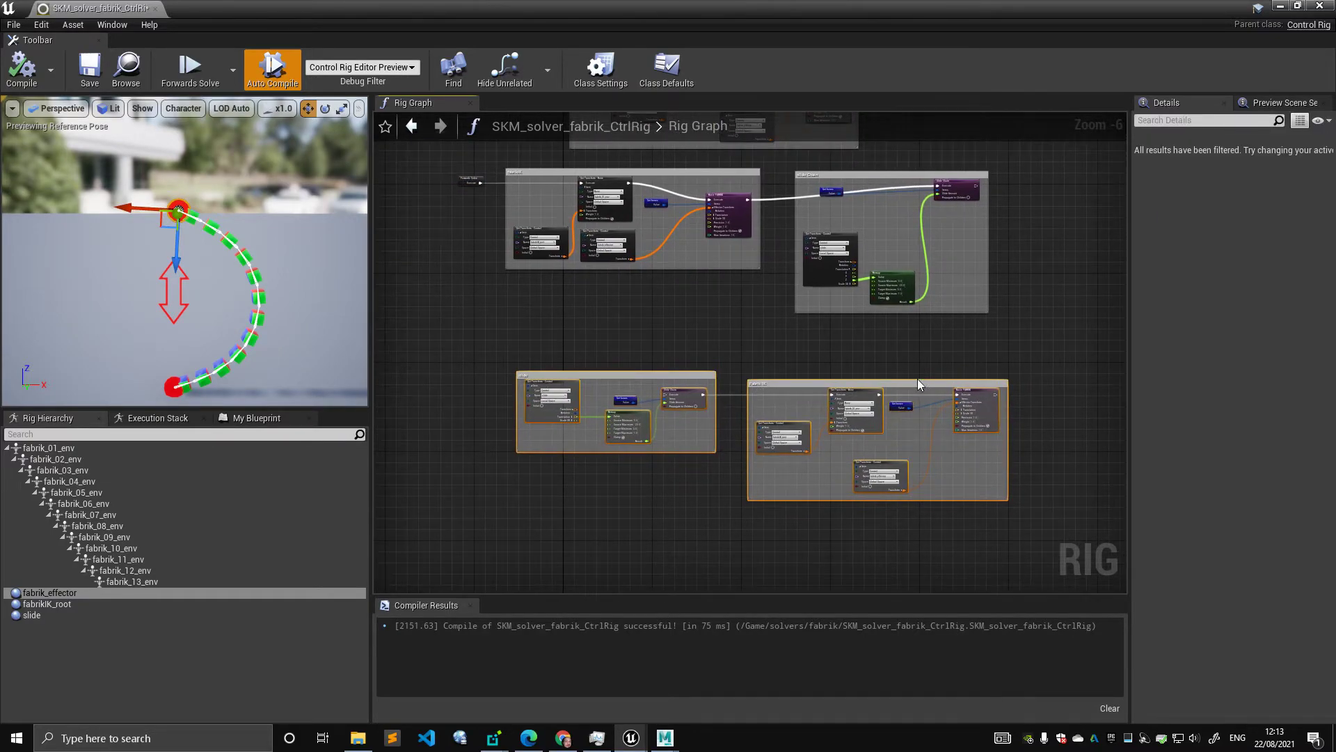
pyautogui.moveTo(917, 378); pyautogui.dragTo(892, 323)
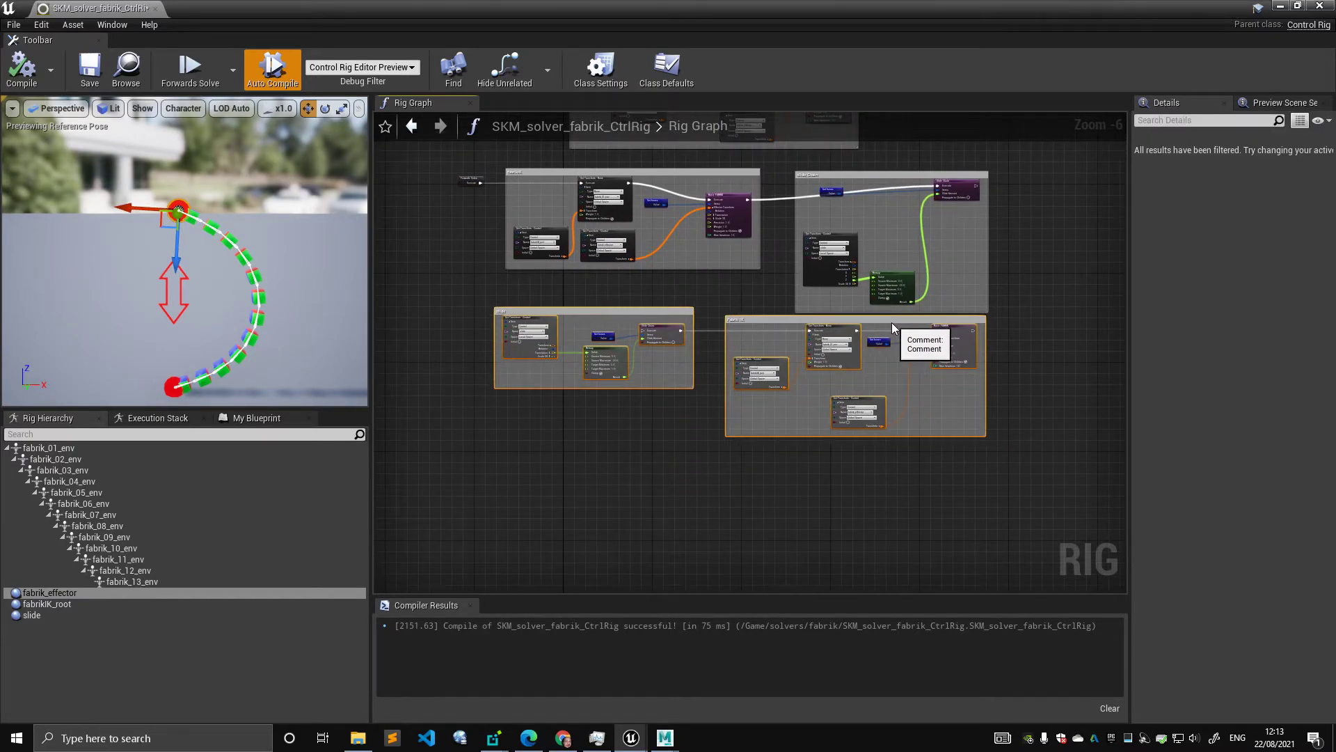
pyautogui.click(650, 295)
# Step: Move the Forwards Solve node away from the fabrikIK comment to a height midway between the two chains
pyautogui.scroll(2, 650, 295)
pyautogui.moveTo(641, 327); pyautogui.dragTo(800, 410, button='right')
pyautogui.click(438, 174)
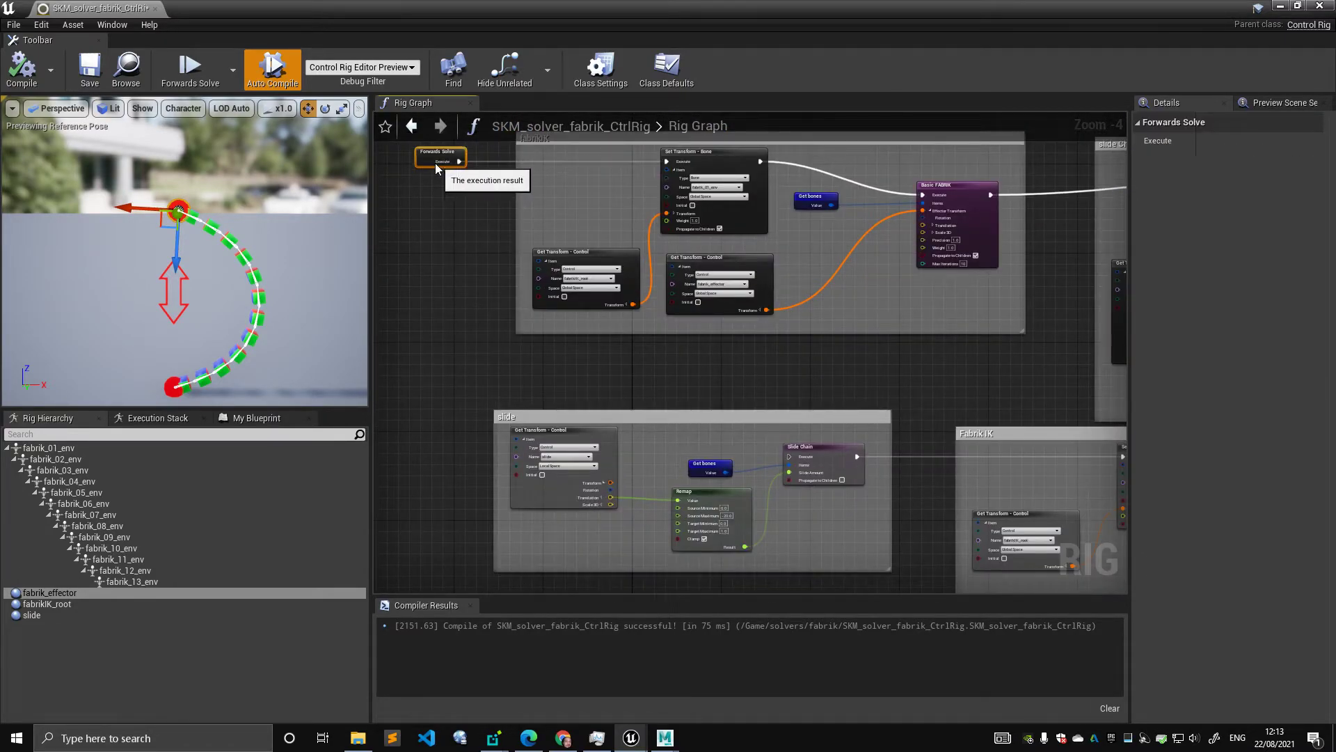
pyautogui.moveTo(436, 164); pyautogui.dragTo(531, 328)
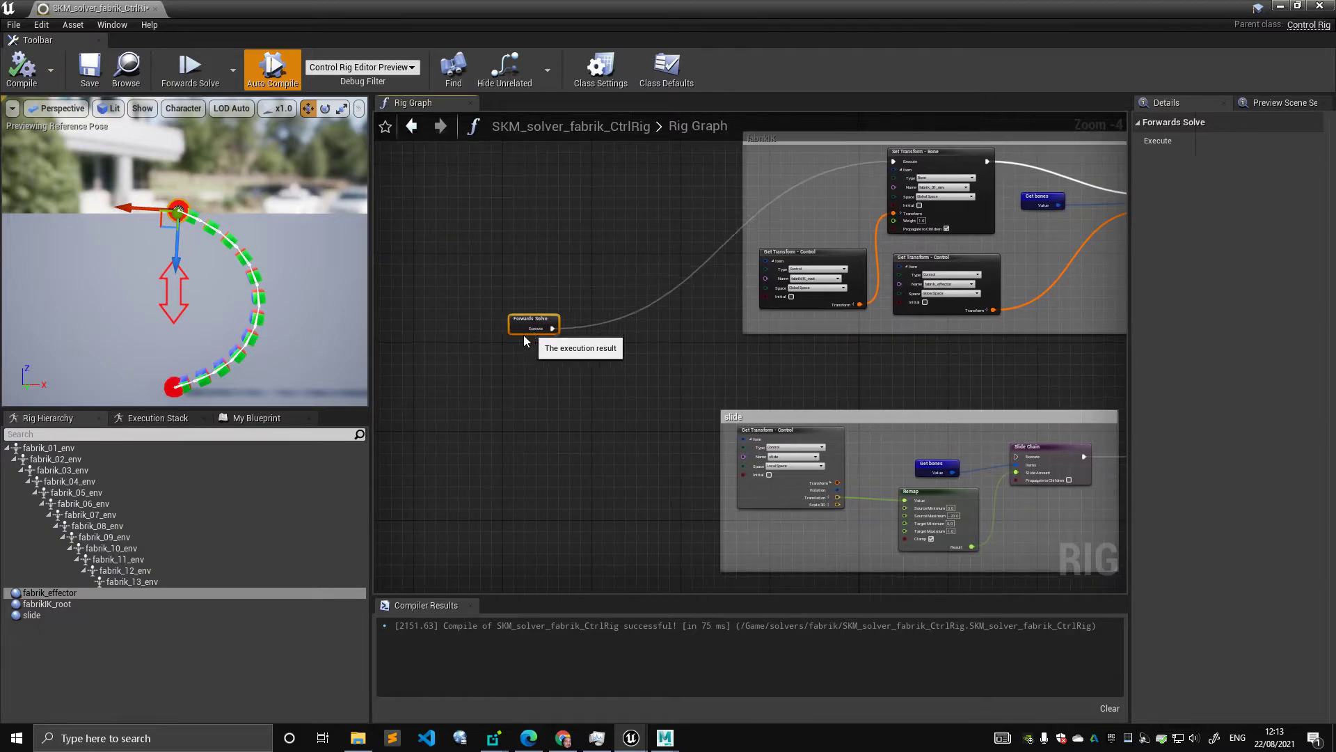
# Step: Examine the arrangement of both commented chains and the remaining nodes below them
pyautogui.moveTo(708, 388); pyautogui.dragTo(547, 330, button='right')
pyautogui.scroll(-1, 547, 329)
pyautogui.moveTo(656, 324); pyautogui.dragTo(596, 352, button='right')
pyautogui.scroll(-1, 557, 345)
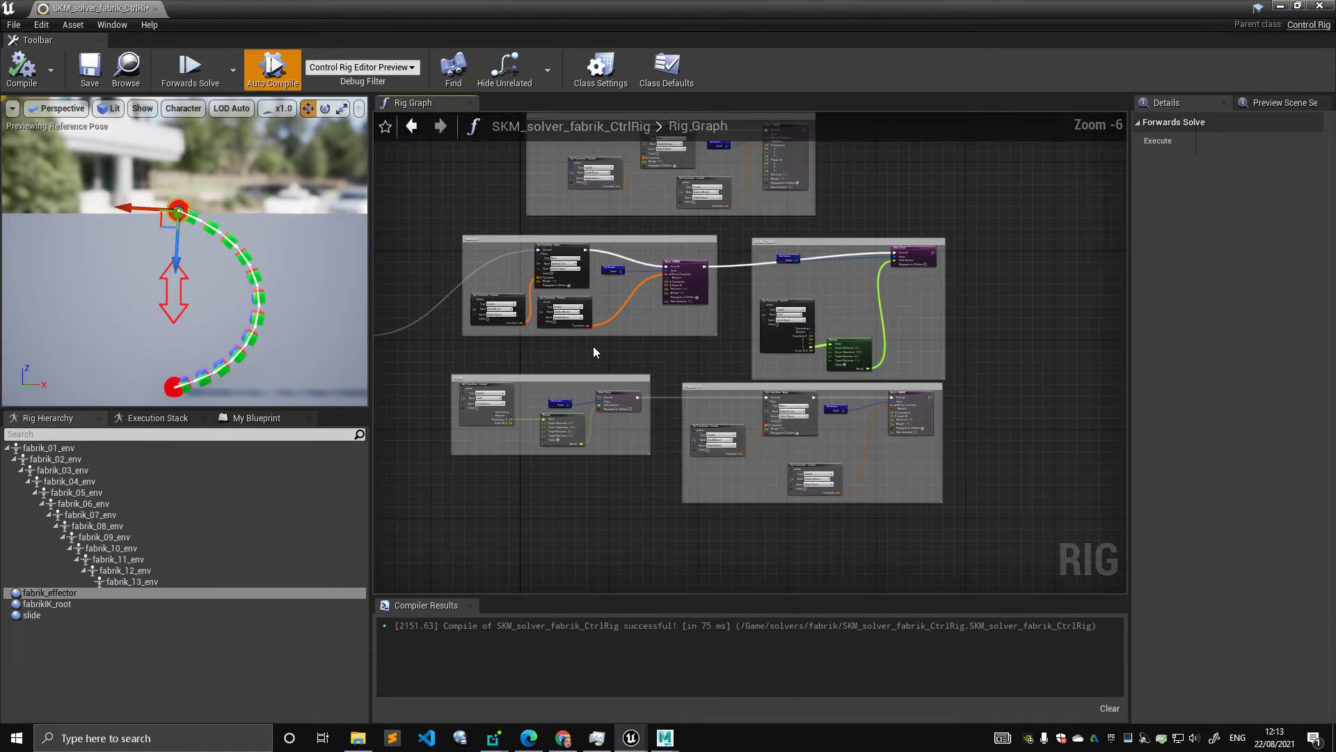
pyautogui.moveTo(480, 508); pyautogui.dragTo(901, 220)
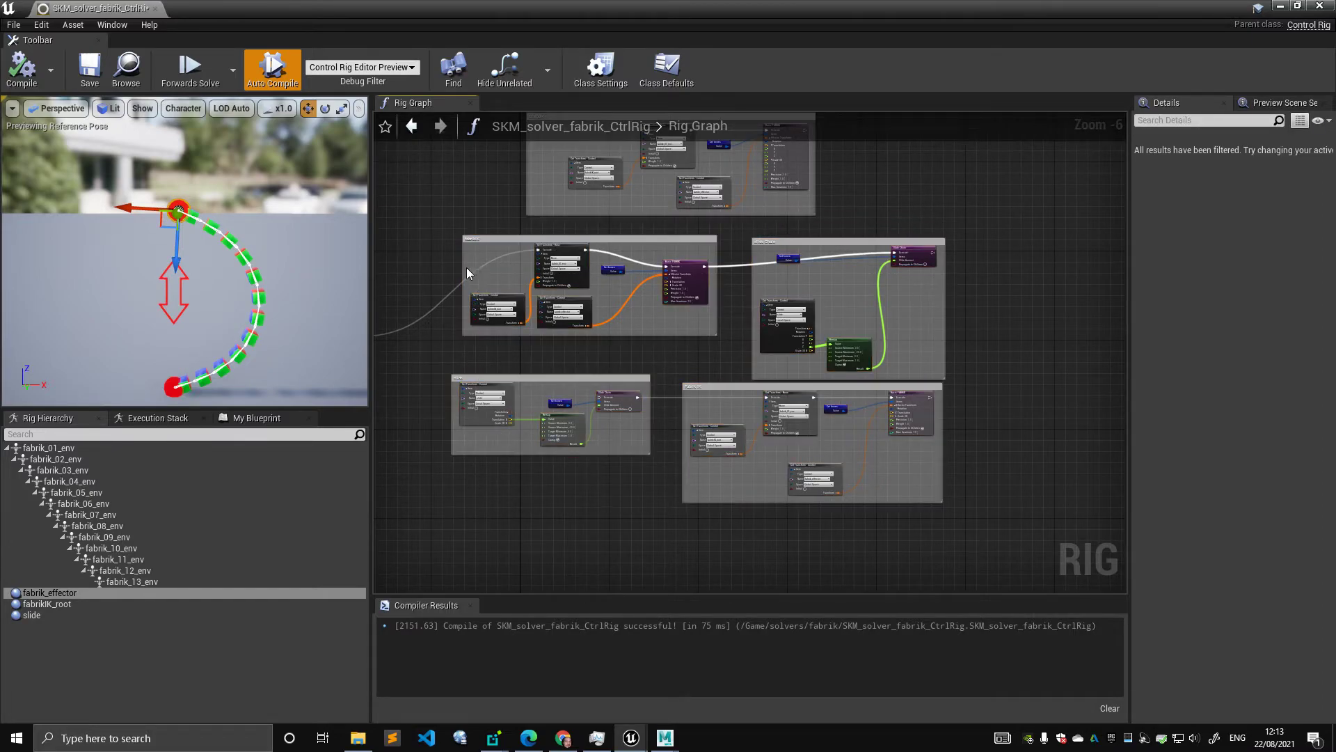
pyautogui.scroll(2, 487, 278)
pyautogui.scroll(-1, 508, 212)
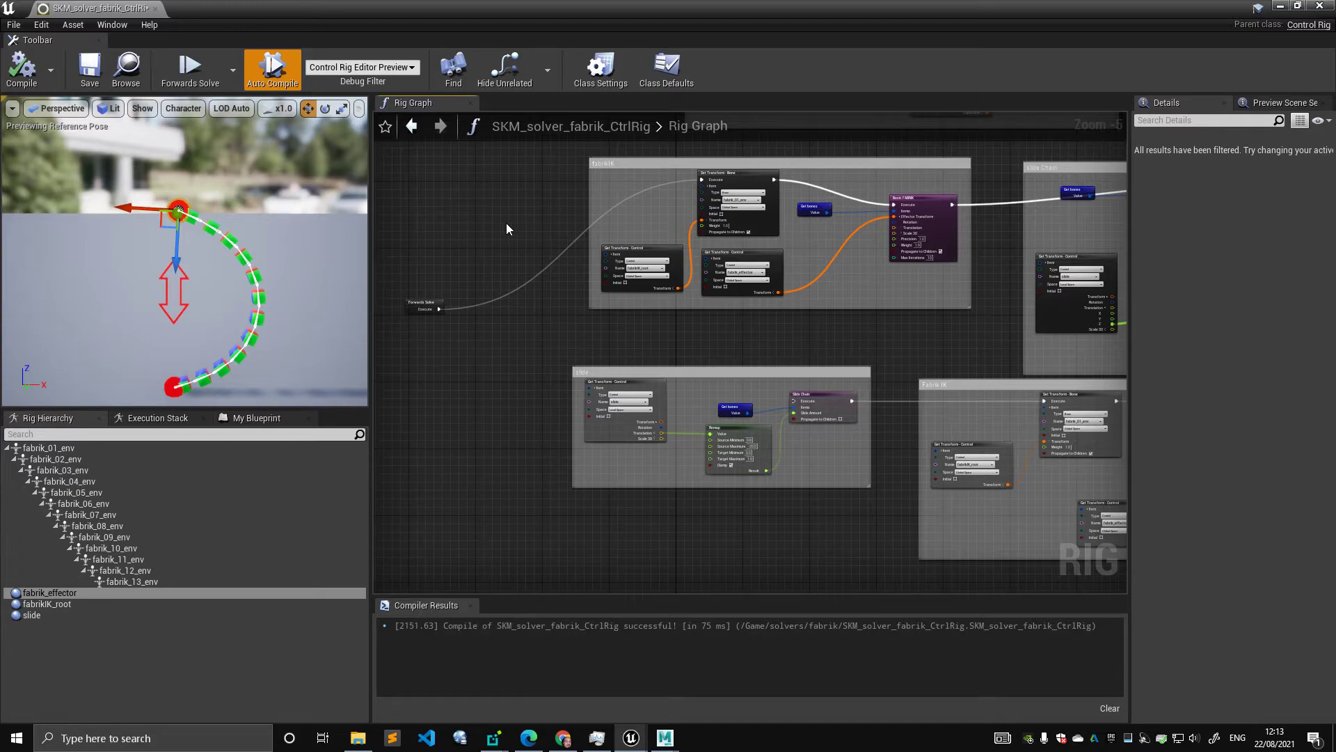
pyautogui.moveTo(504, 277)
pyautogui.mouseDown(button='right')
pyautogui.moveTo(504, 255)
pyautogui.moveTo(510, 267)
pyautogui.mouseUp(button='right')
pyautogui.scroll(1, 500, 280)
pyautogui.scroll(-3, 562, 261)
pyautogui.moveTo(619, 290); pyautogui.dragTo(557, 266, button='right')
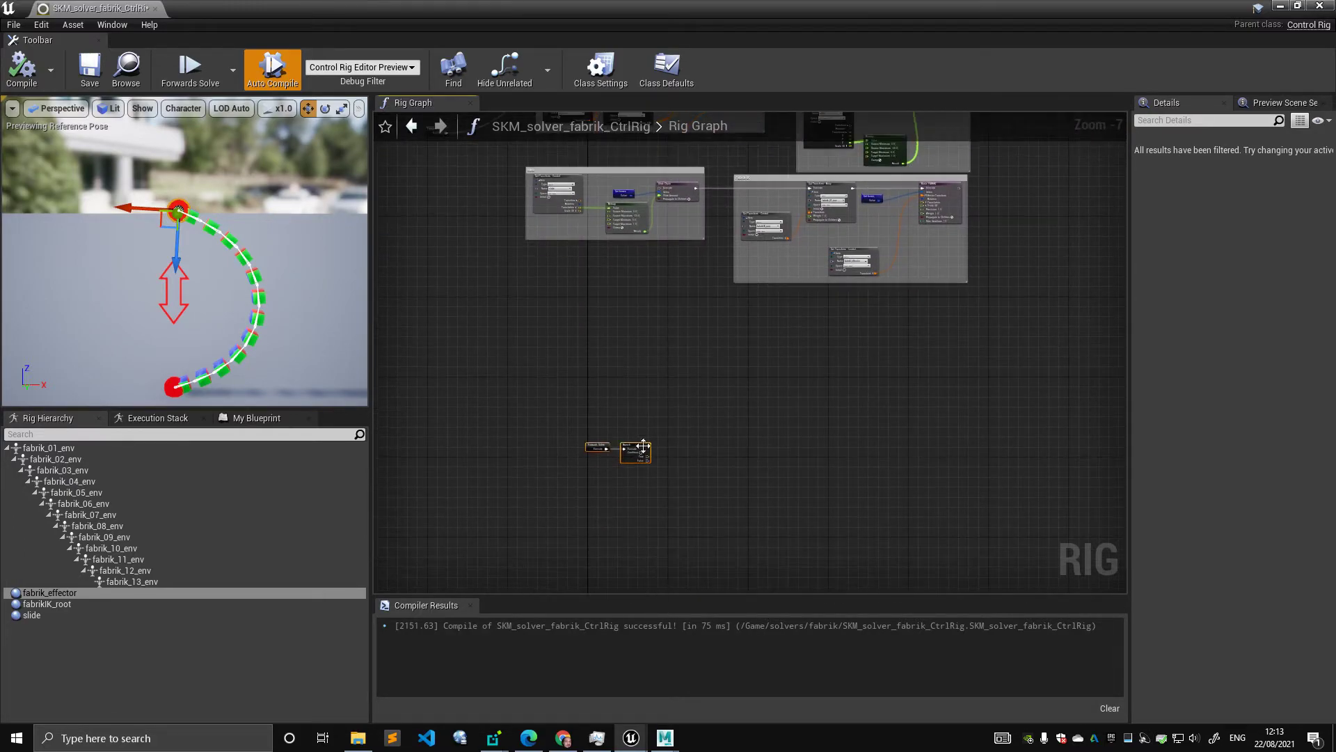
# Step: Delete the spare pair of linked Forwards Solve and Branch nodes below the two commented chains
pyautogui.scroll(3, 647, 453)
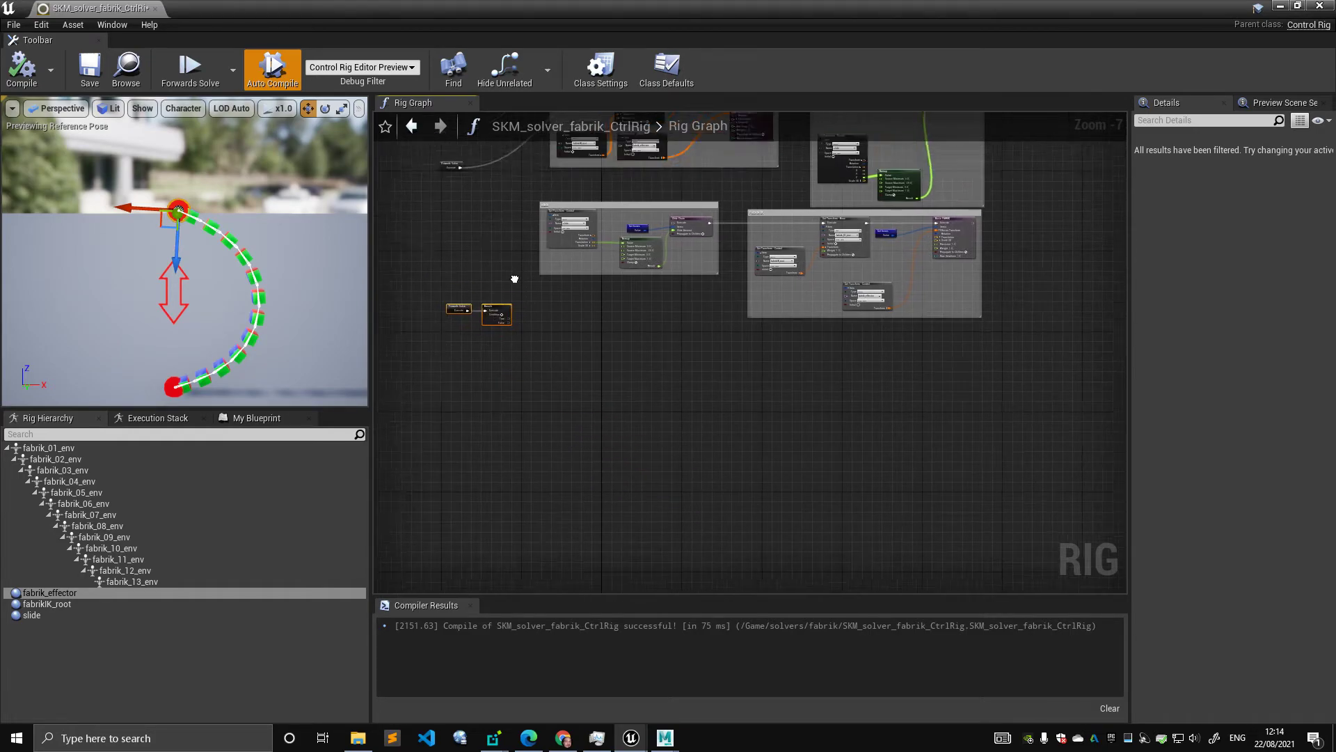
pyautogui.moveTo(507, 483); pyautogui.dragTo(657, 578)
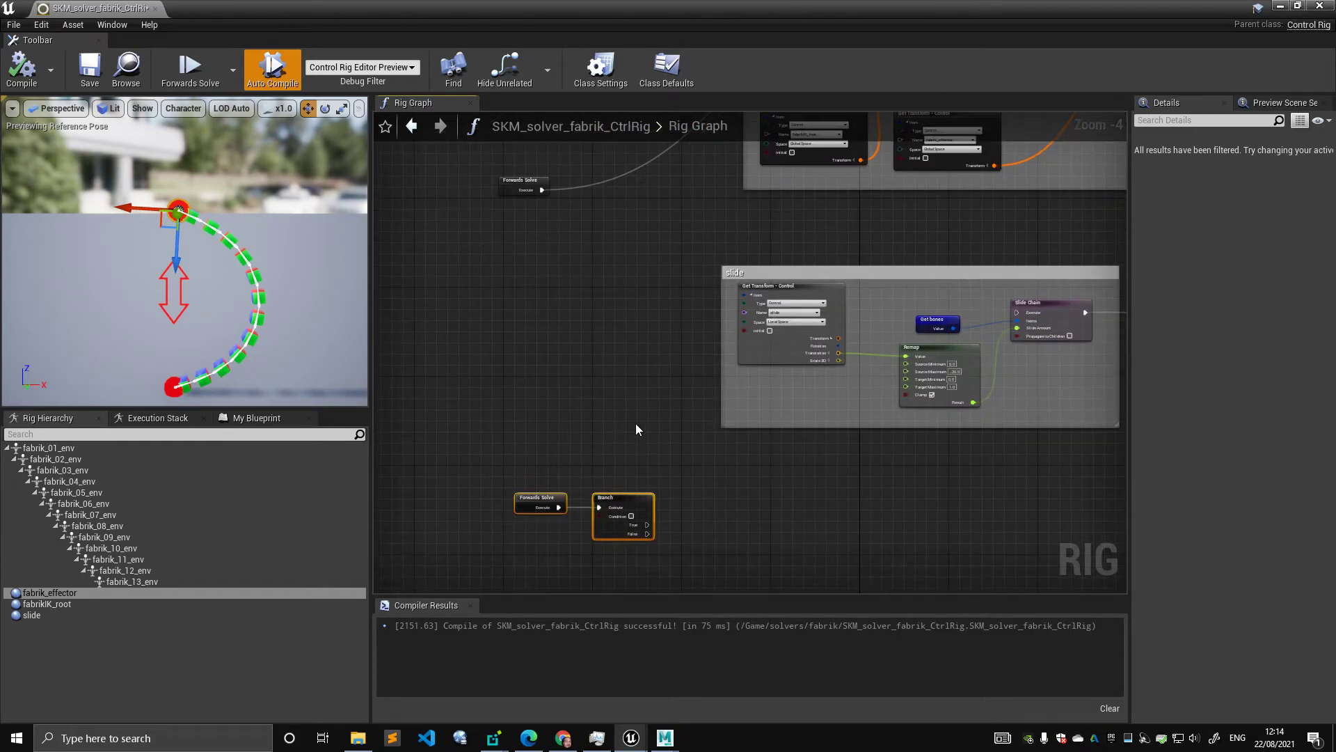
pyautogui.press('Delete')
# Step: Add a Branch node between the remaining Forwards Solve node and the fabrikIK and slide comments
pyautogui.moveTo(599, 265); pyautogui.dragTo(551, 447, button='right')
pyautogui.scroll(1, 553, 448)
pyautogui.moveTo(589, 359); pyautogui.dragTo(636, 370, button='right')
pyautogui.rightClick(637, 370)
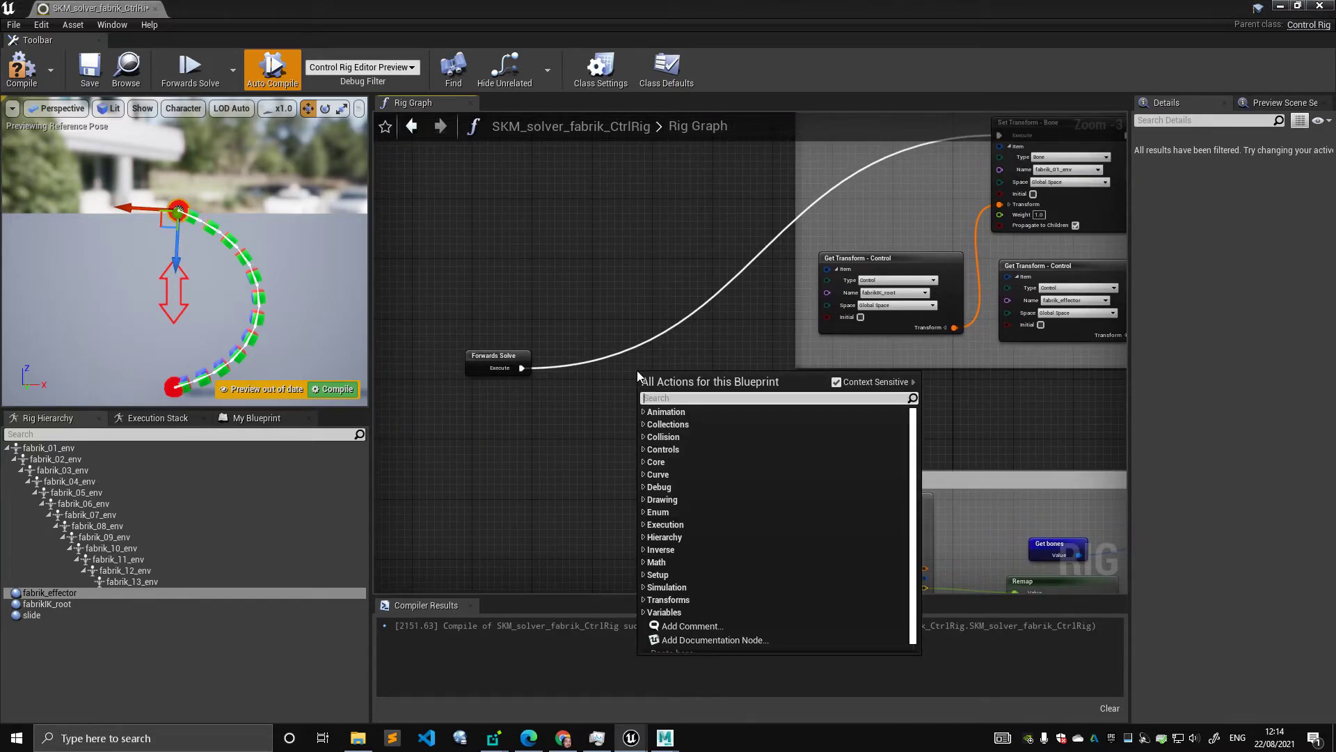
pyautogui.write('bran')
pyautogui.press('Return')
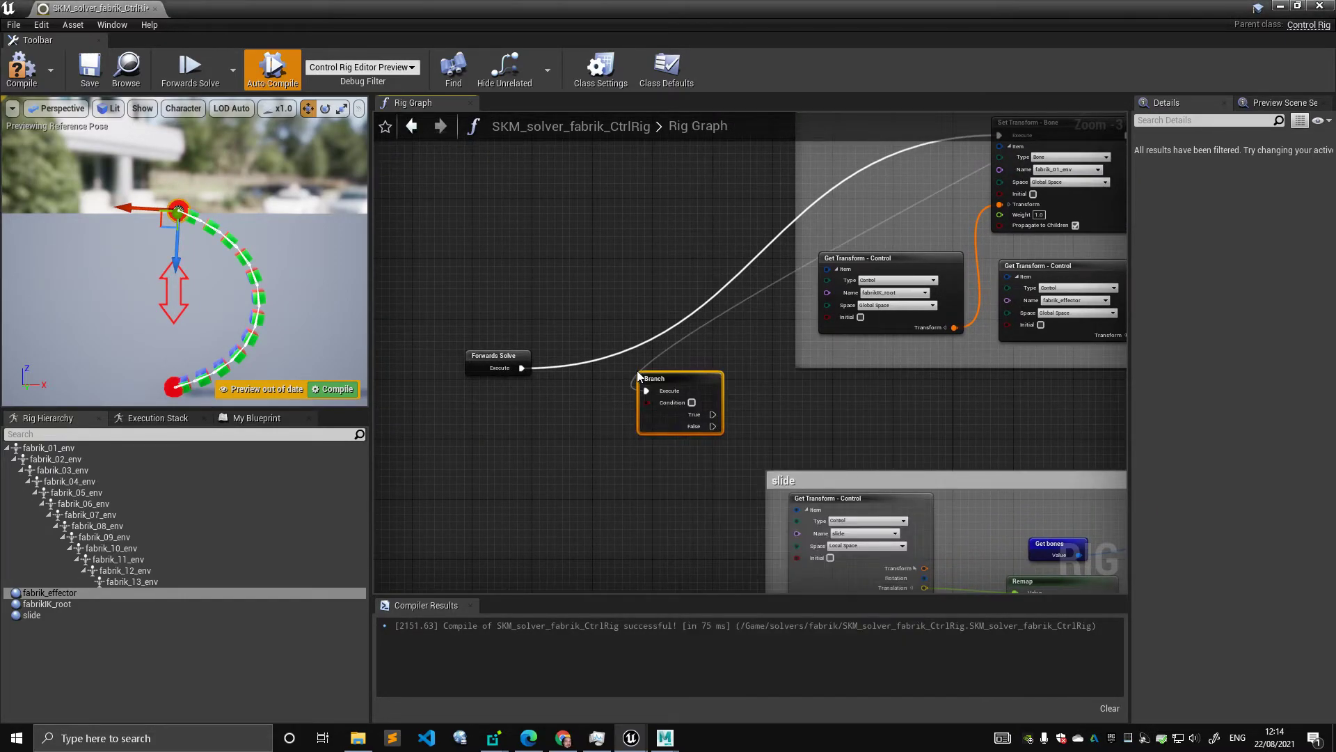
# Step: Free the new Branch node's Execute input and raise the node about level with the Forwards Solve node
pyautogui.keyDown('ctrl'); pyautogui.moveTo(650, 394); pyautogui.dragTo(661, 336); pyautogui.keyUp('ctrl')
pyautogui.click(661, 335)
pyautogui.moveTo(714, 350); pyautogui.dragTo(613, 331, button='right')
pyautogui.scroll(-1, 612, 377)
pyautogui.scroll(2, 609, 344)
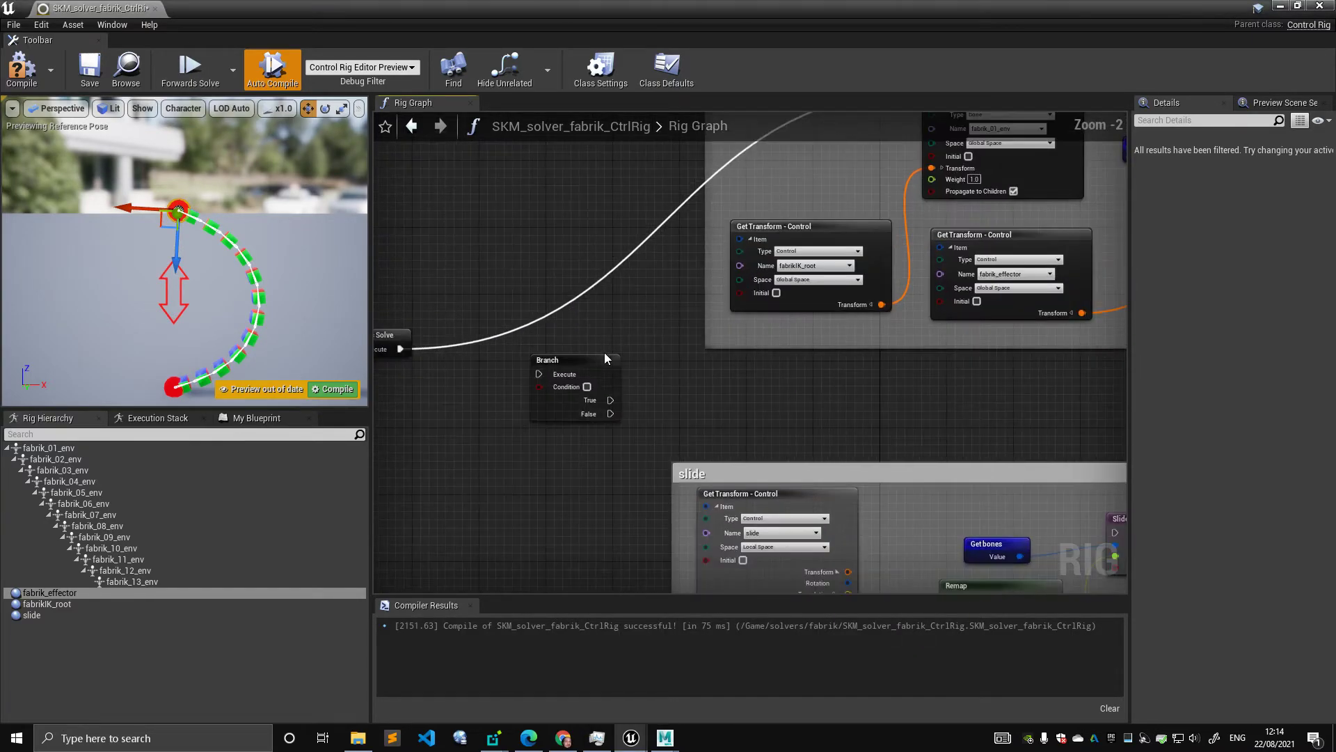
pyautogui.click(606, 324)
pyautogui.scroll(2, 636, 365)
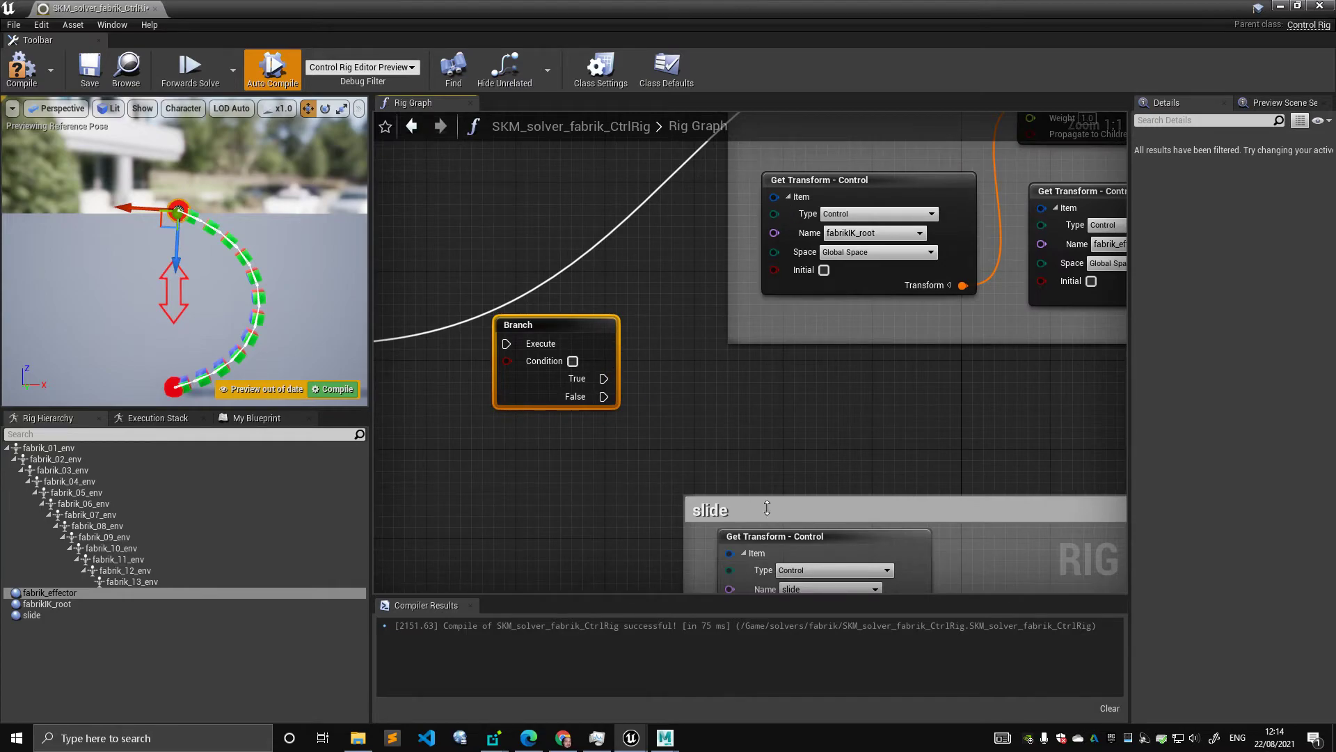
# Step: Transfer the upper chain's execution link from Forwards Solve to the Branch node's True output
pyautogui.scroll(-3, 835, 345)
pyautogui.moveTo(861, 336); pyautogui.dragTo(707, 435, button='right')
pyautogui.moveTo(821, 450); pyautogui.dragTo(682, 382, button='right')
pyautogui.scroll(-3, 846, 339)
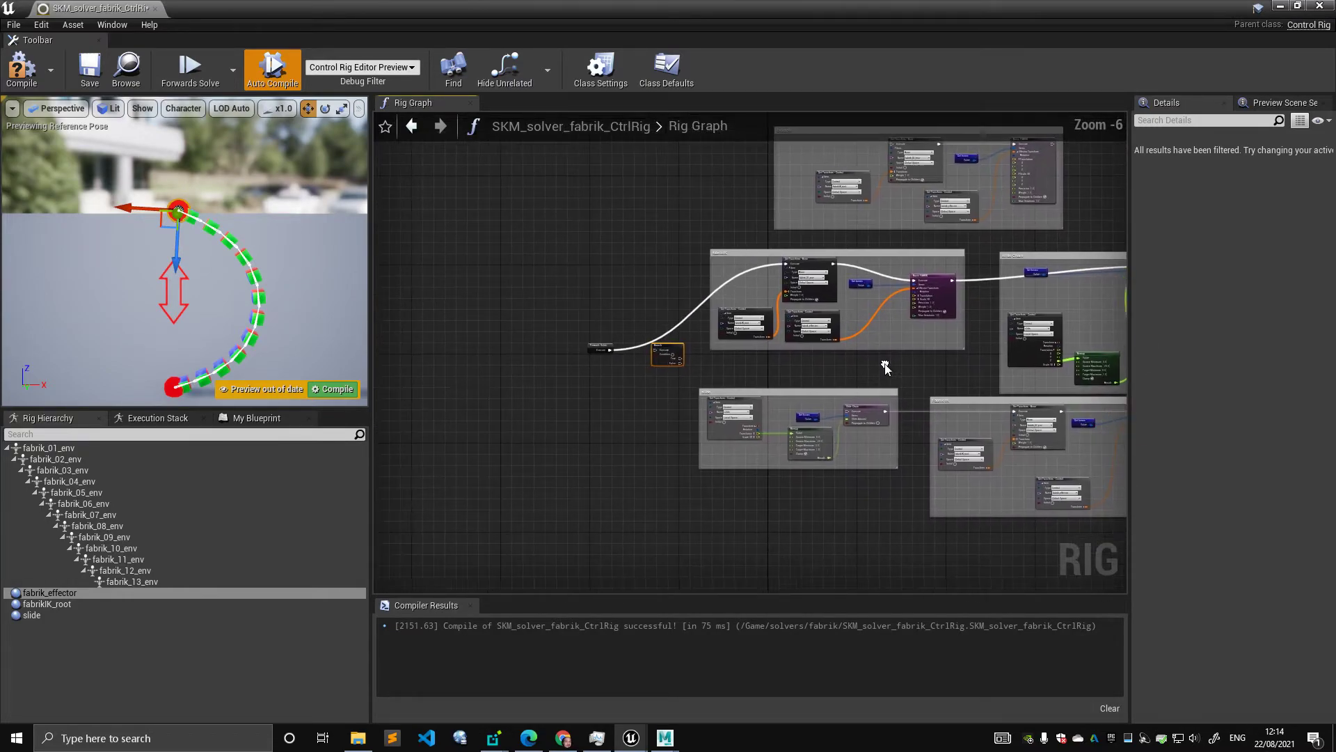
pyautogui.scroll(5, 745, 369)
pyautogui.moveTo(620, 346); pyautogui.dragTo(621, 347, button='right')
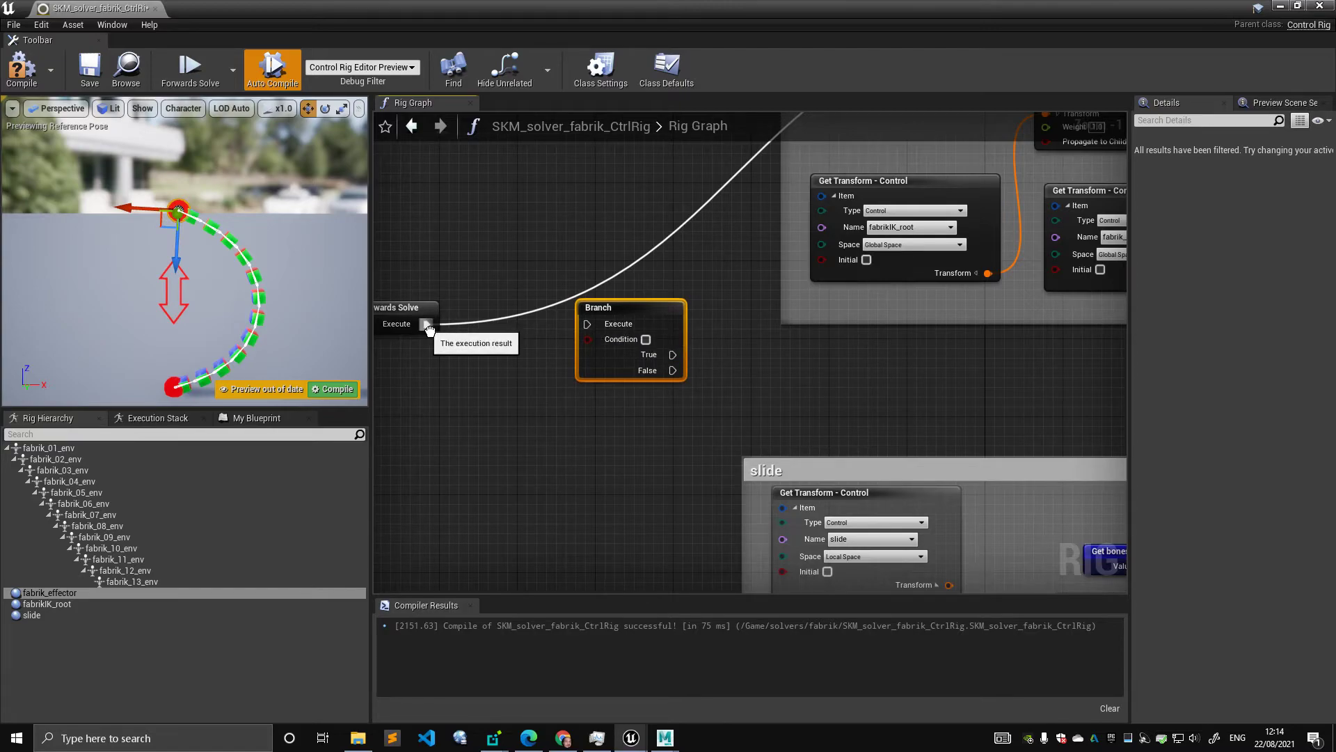
pyautogui.scroll(-1, 545, 382)
pyautogui.keyDown('ctrl'); pyautogui.moveTo(422, 387); pyautogui.dragTo(634, 414); pyautogui.keyUp('ctrl')
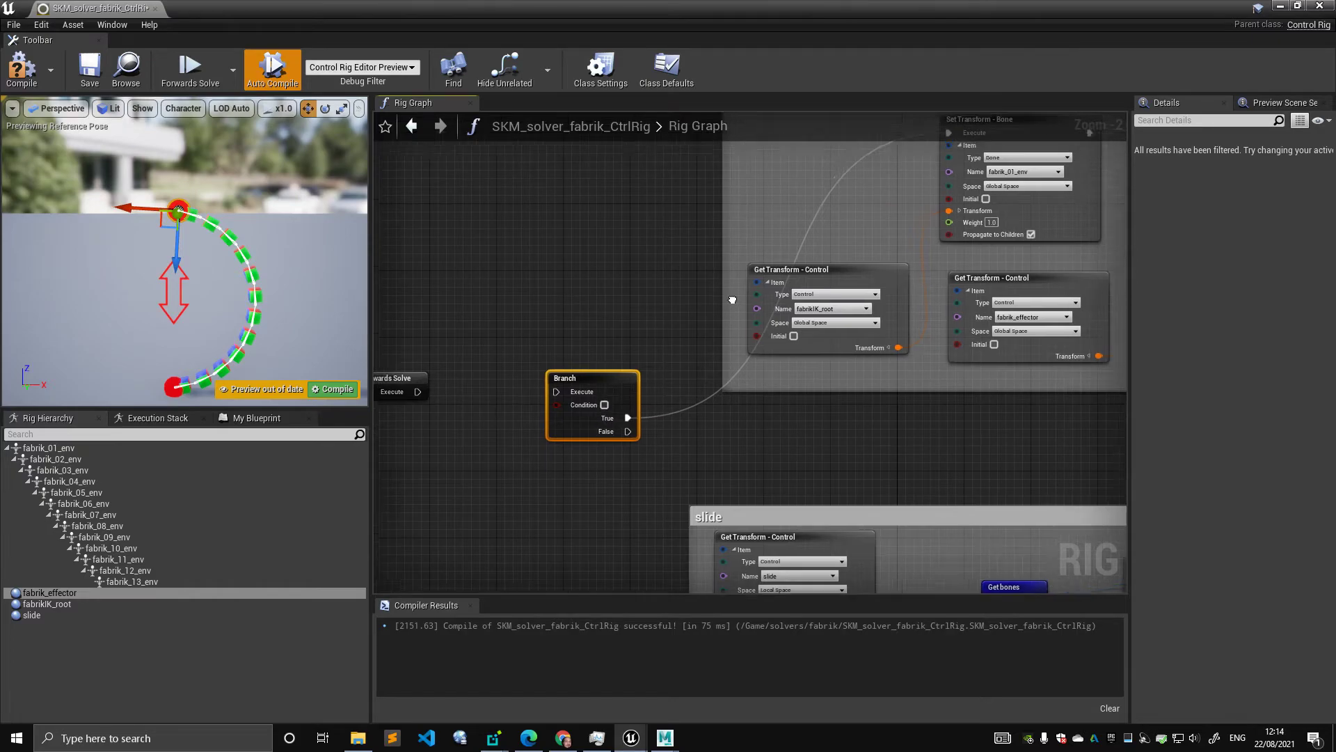
# Step: Link the Branch node's False output to the Execute input of the Slide Chain node in the lower chain
pyautogui.scroll(-4, 479, 277)
pyautogui.moveTo(594, 278); pyautogui.dragTo(1029, 327)
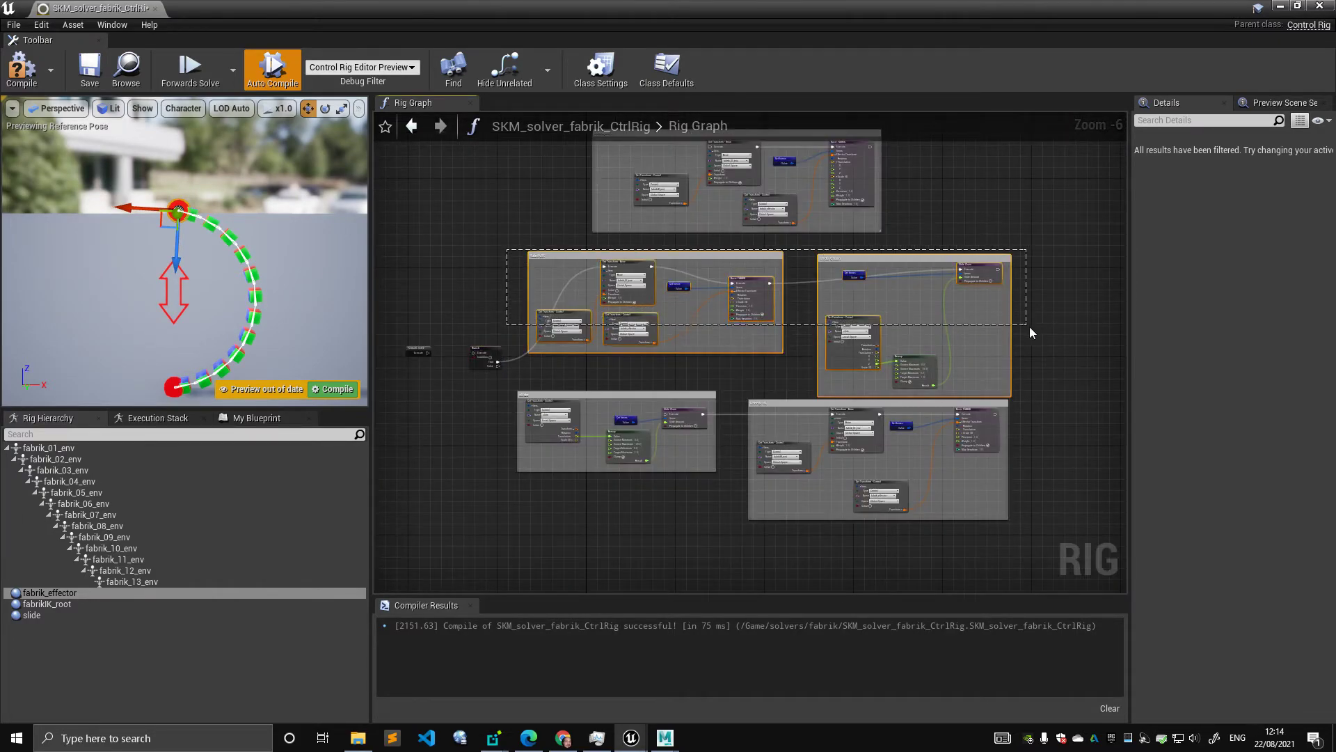
pyautogui.scroll(5, 469, 286)
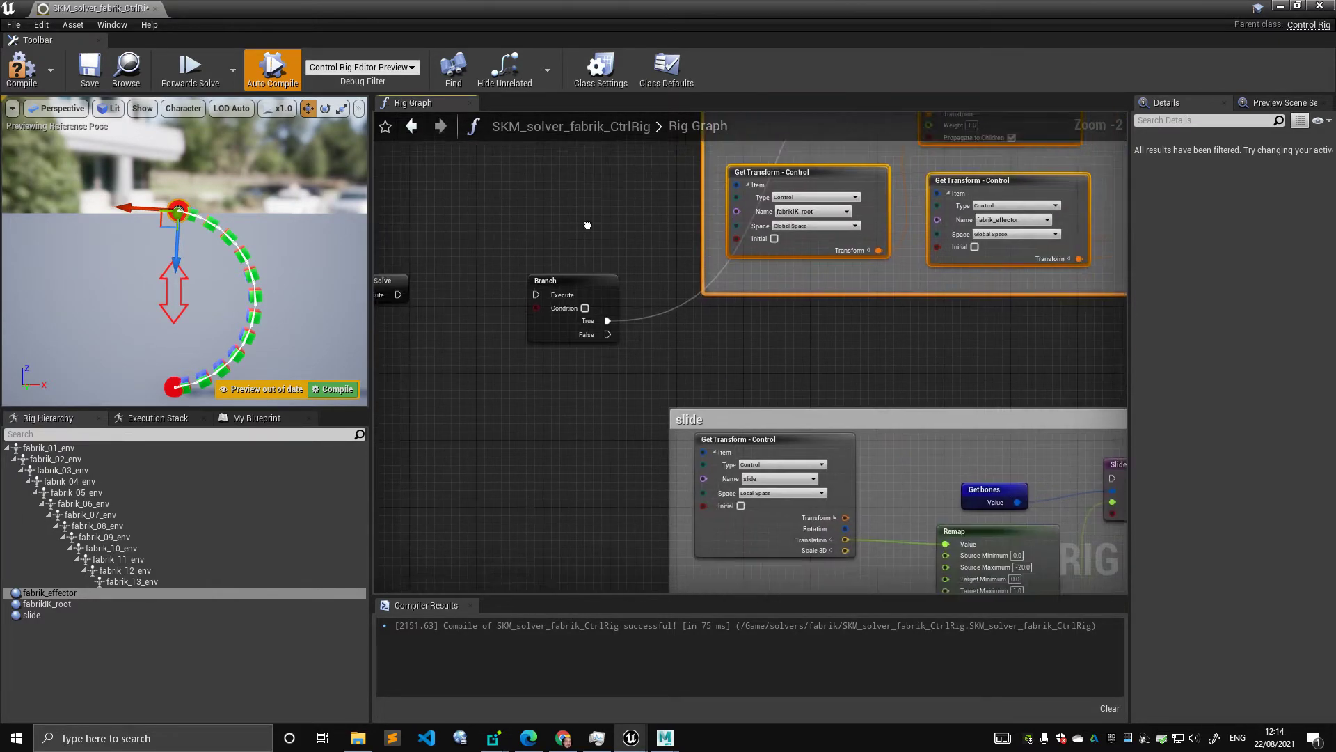
pyautogui.moveTo(591, 300); pyautogui.dragTo(429, 287, button='right')
pyautogui.moveTo(417, 284); pyautogui.dragTo(1002, 451)
pyautogui.moveTo(492, 318); pyautogui.dragTo(686, 350, button='right')
pyautogui.scroll(-3, 686, 349)
# Step: Link the Forwards Solve output to the Branch node's Execute input and compile the rig
pyautogui.moveTo(603, 330); pyautogui.dragTo(680, 375, button='right')
pyautogui.scroll(2, 680, 374)
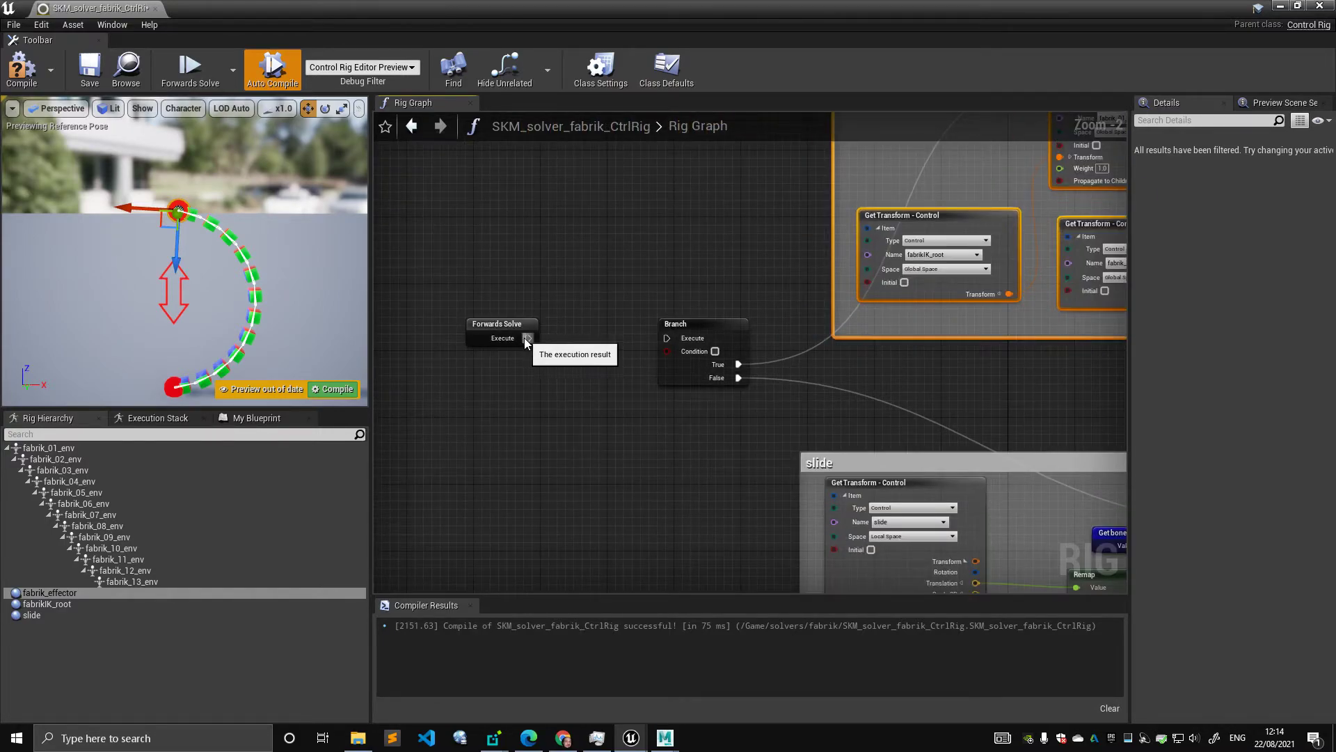
pyautogui.moveTo(528, 337); pyautogui.dragTo(666, 338)
pyautogui.moveTo(683, 281); pyautogui.dragTo(607, 281, button='right')
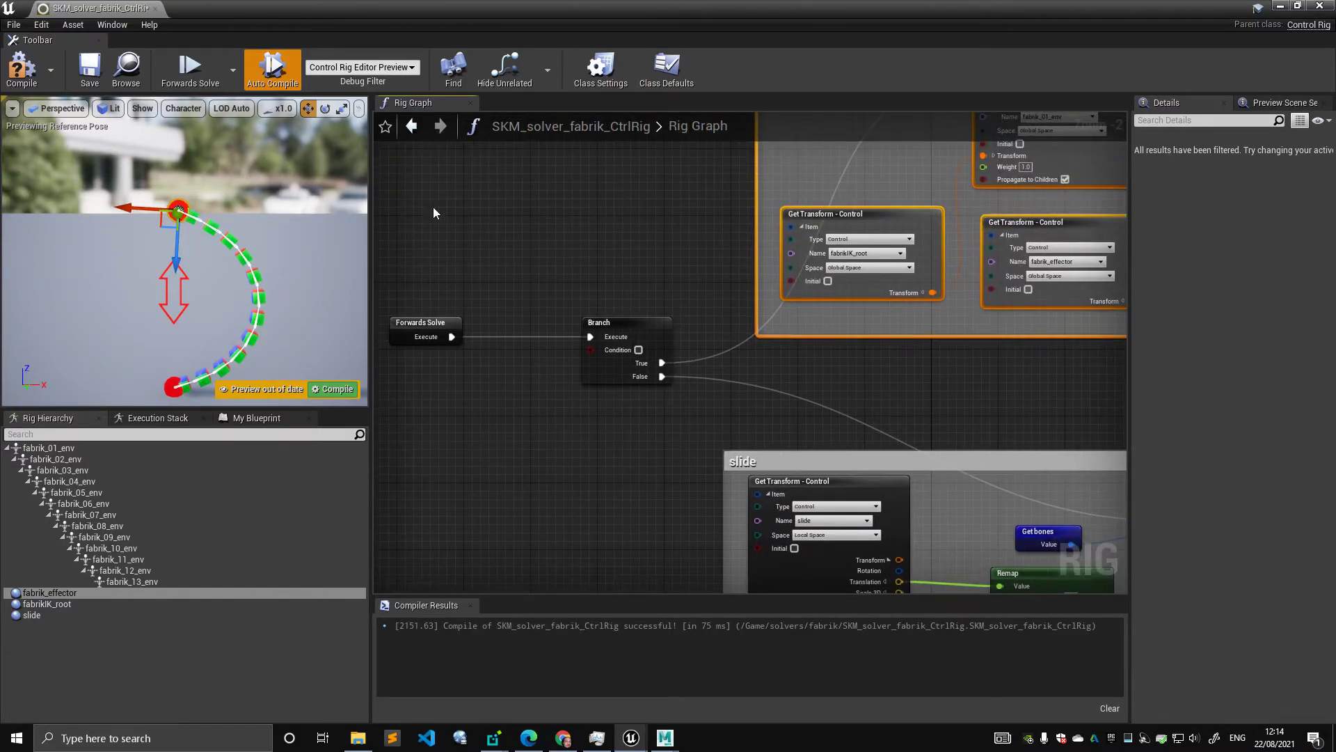
pyautogui.click(15, 68)
# Step: Examine how the Branch node's True and False outputs lead to the upper and lower chains
pyautogui.scroll(3, 535, 260)
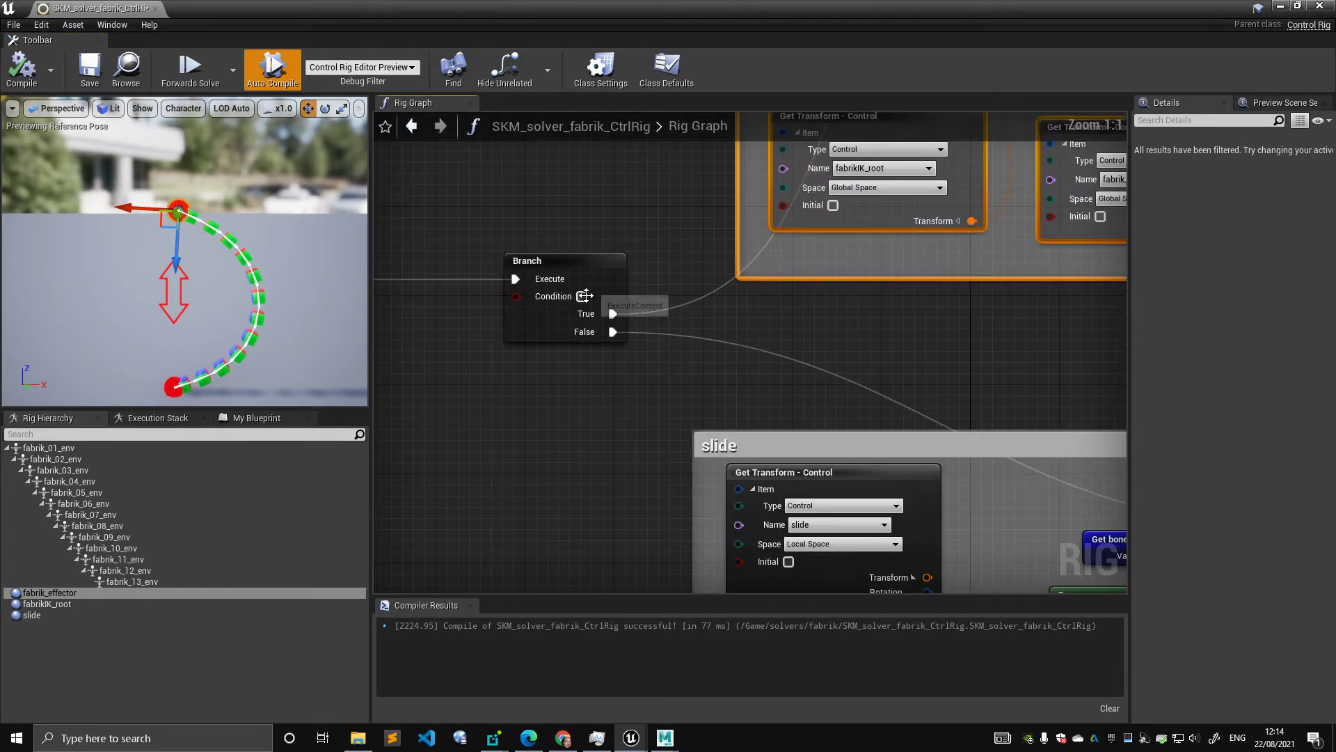
pyautogui.scroll(-3, 578, 378)
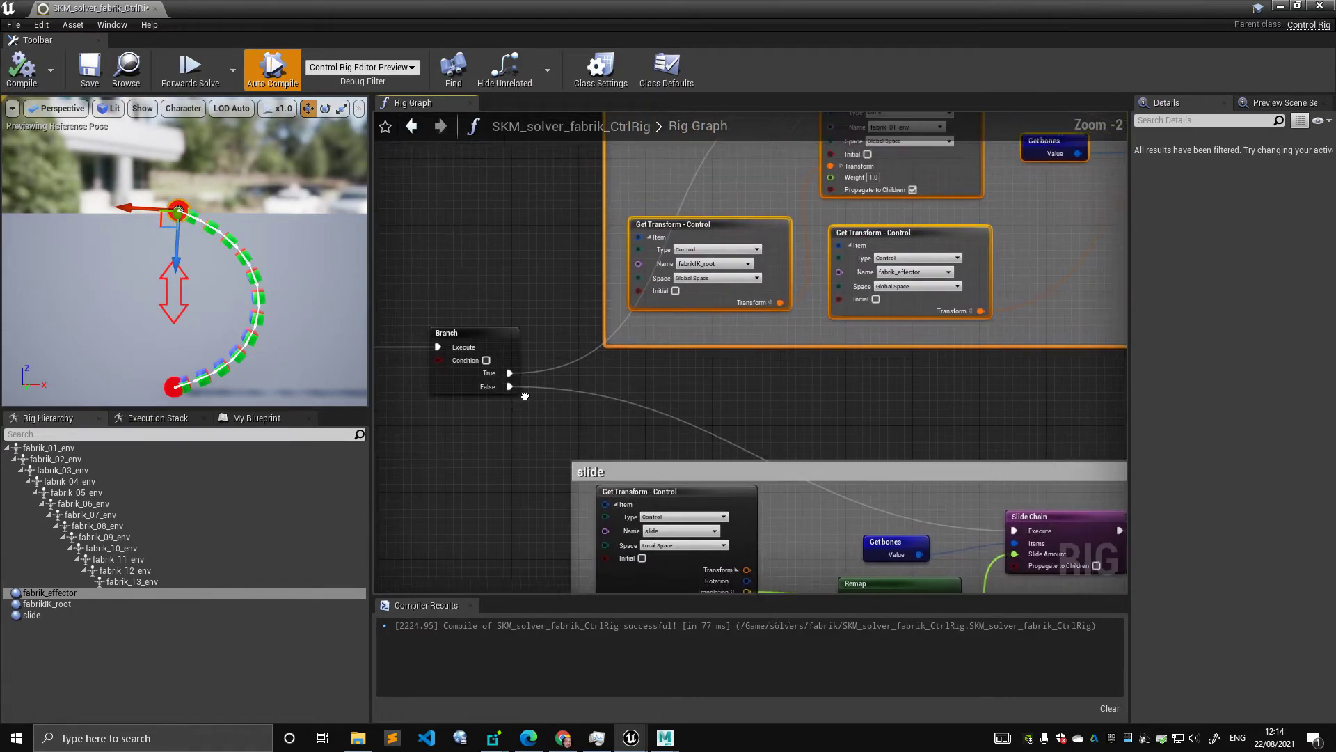
pyautogui.scroll(-2, 644, 353)
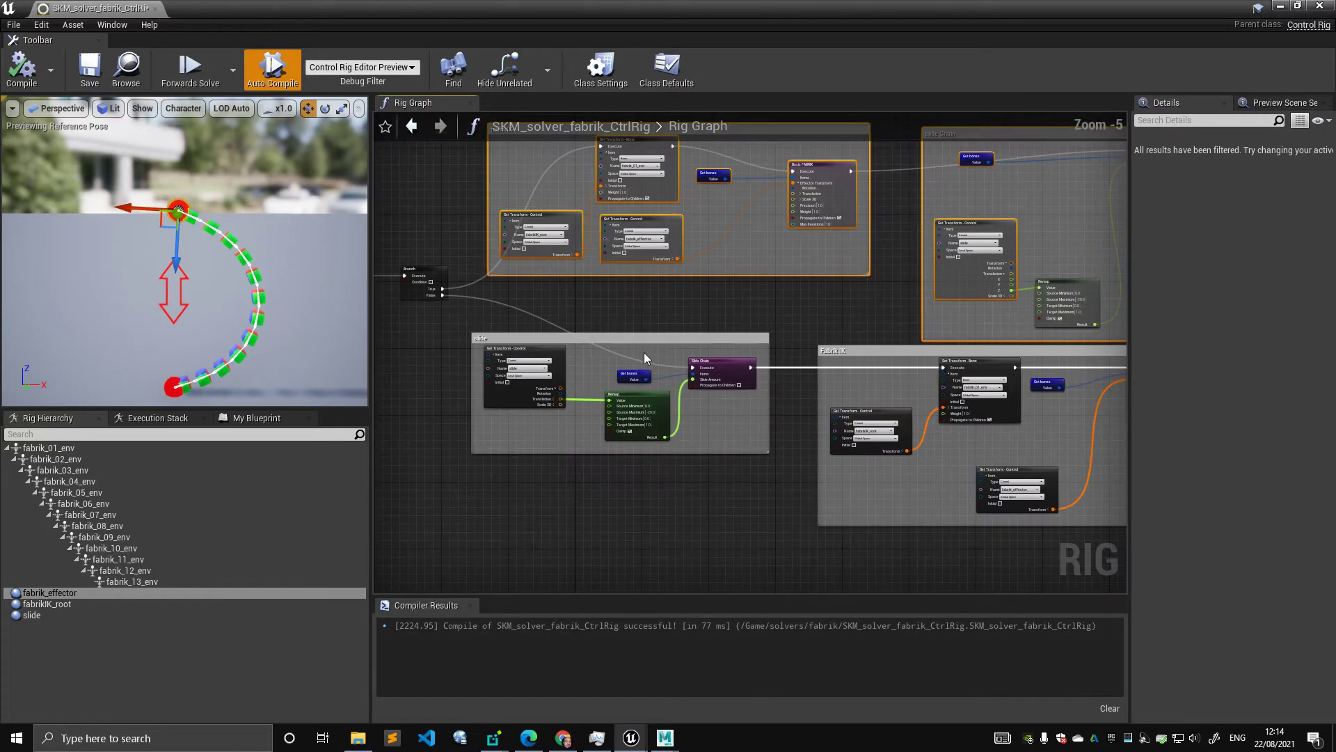
pyautogui.moveTo(436, 340); pyautogui.dragTo(913, 512)
pyautogui.moveTo(797, 335); pyautogui.dragTo(753, 414, button='right')
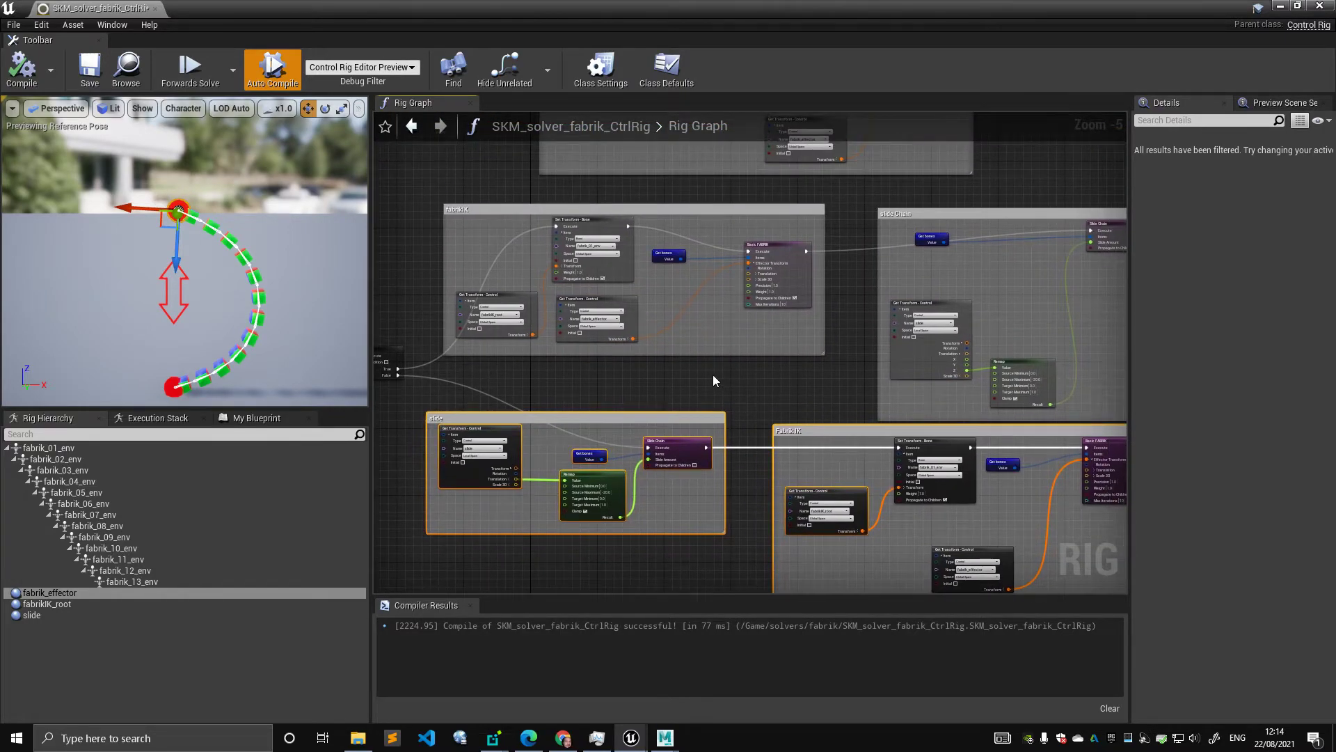
pyautogui.moveTo(463, 374); pyautogui.dragTo(736, 361, button='right')
pyautogui.scroll(1, 736, 361)
pyautogui.scroll(1, 736, 360)
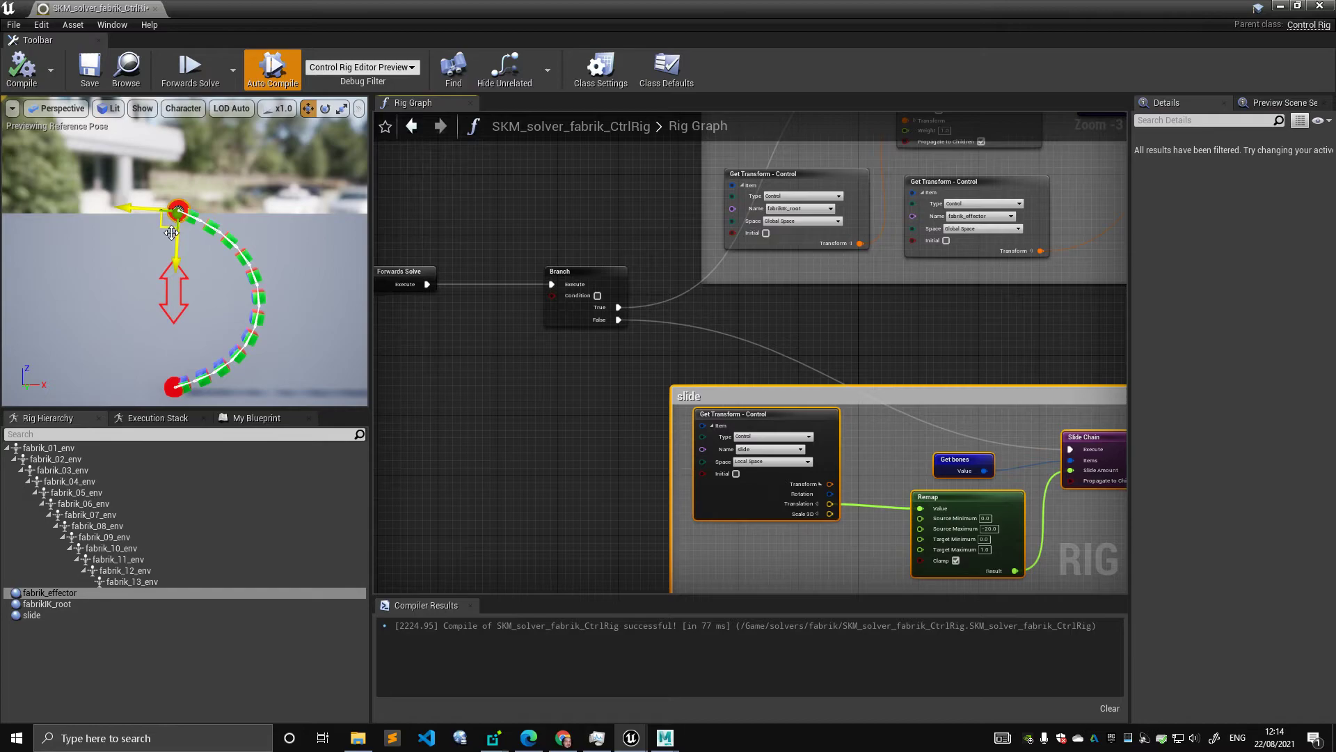
# Step: Test the slide-then-FABRIK branch in the preview by moving the fabrik_effector control and the slide control, recompiling to reset the pose
pyautogui.moveTo(171, 233); pyautogui.dragTo(168, 202)
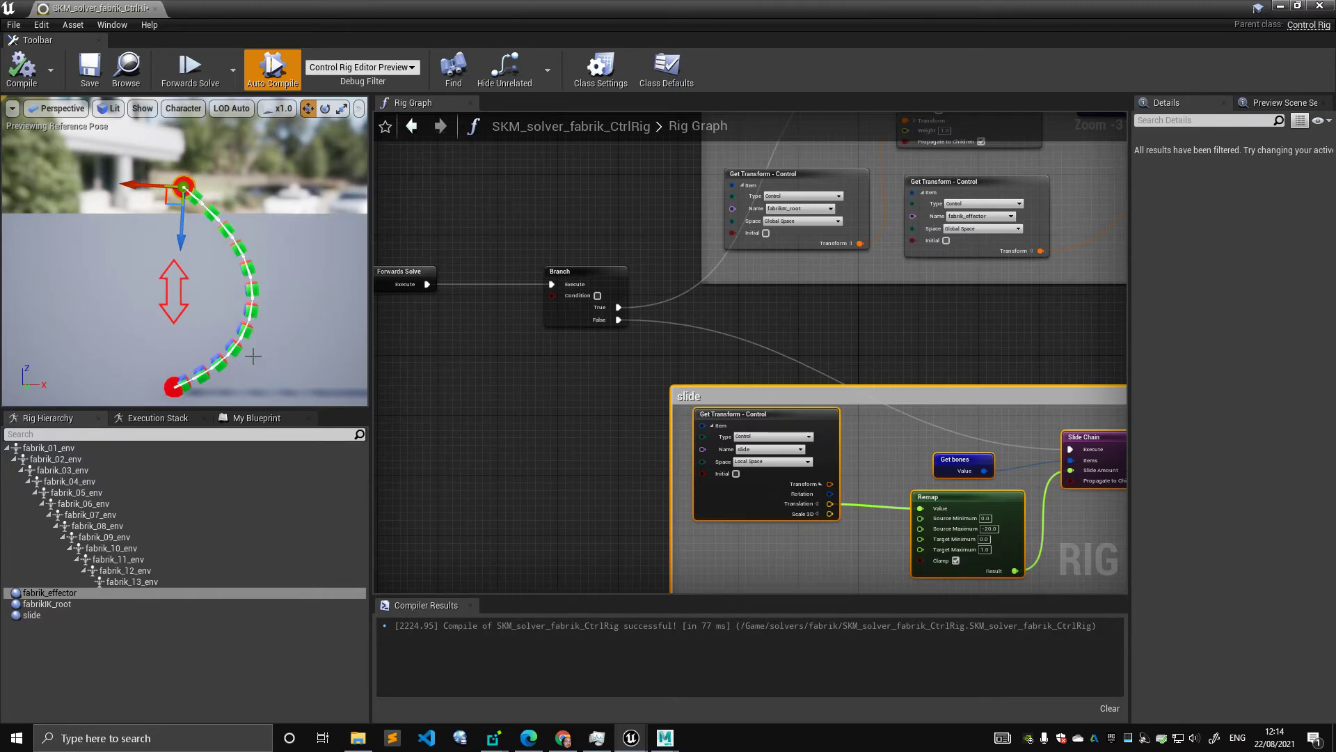
pyautogui.click(193, 281)
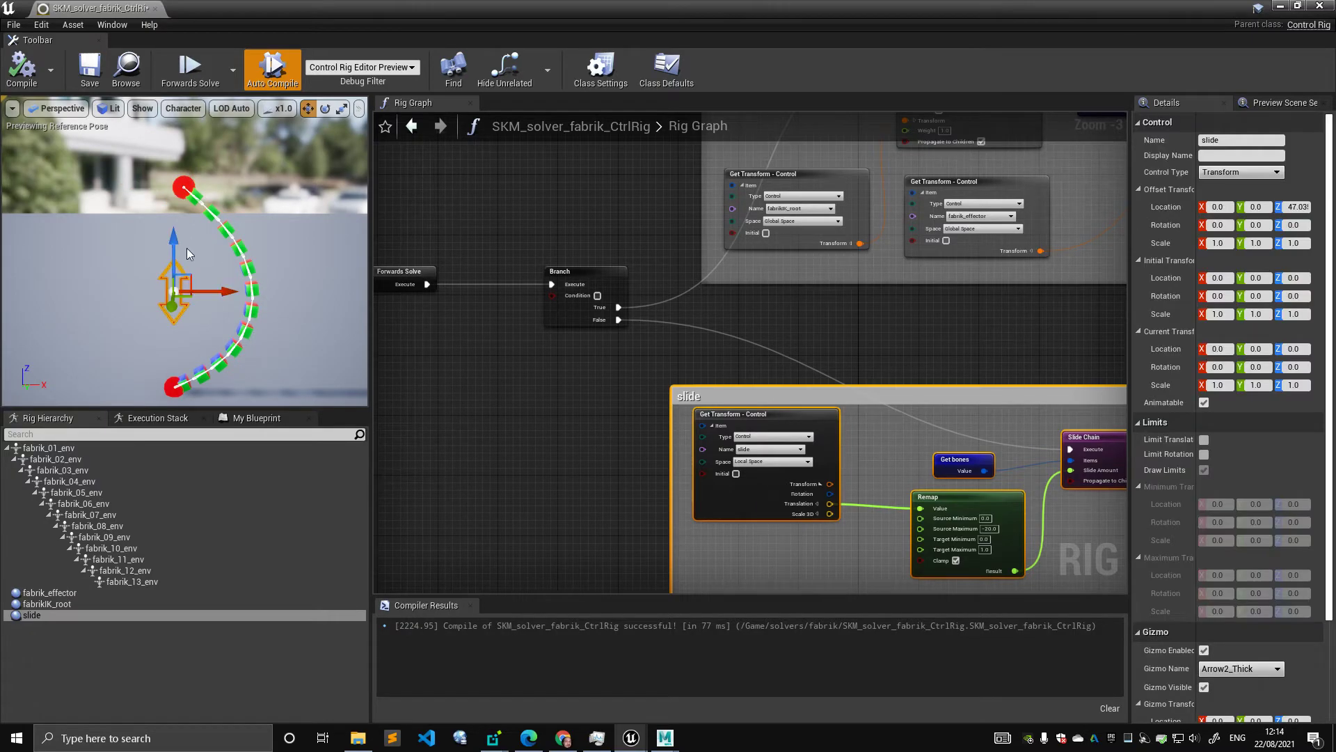
pyautogui.moveTo(174, 236); pyautogui.dragTo(232, 135)
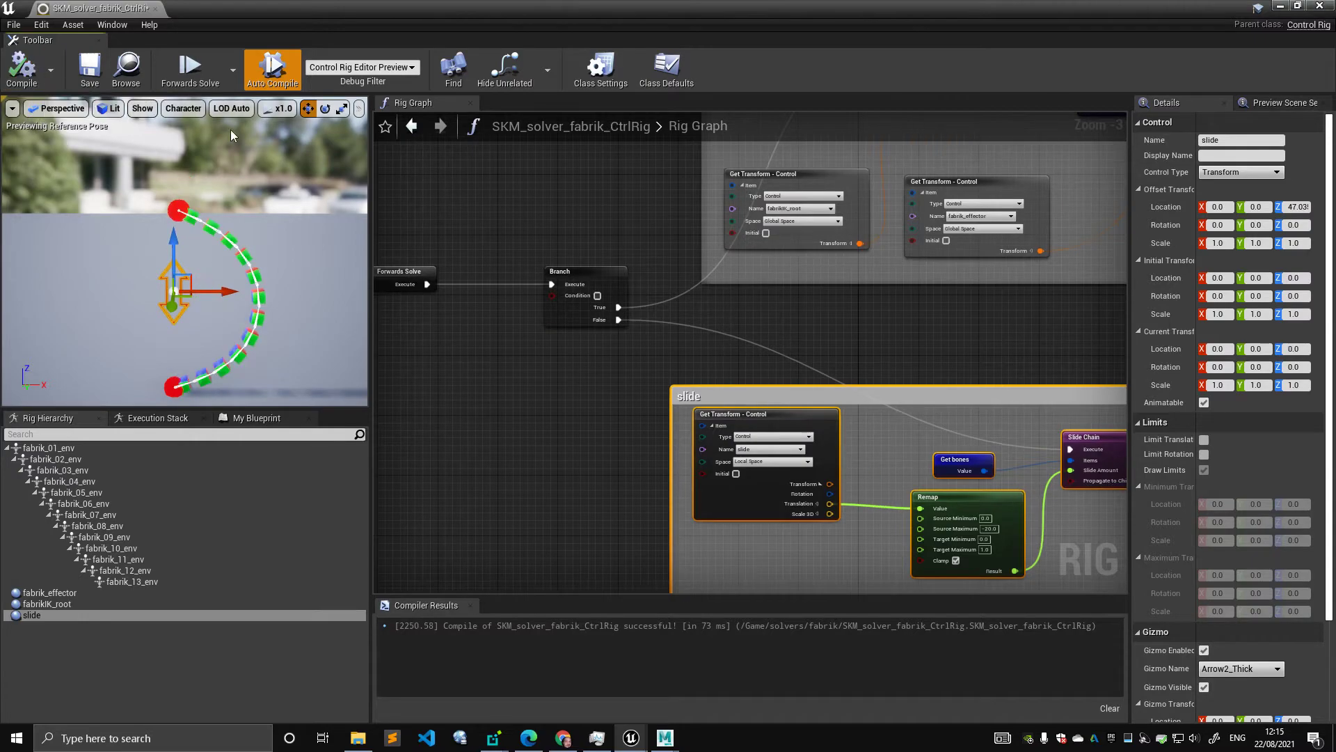
pyautogui.moveTo(173, 241)
pyautogui.mouseDown()
pyautogui.moveTo(171, 262)
pyautogui.moveTo(171, 244)
pyautogui.mouseUp()
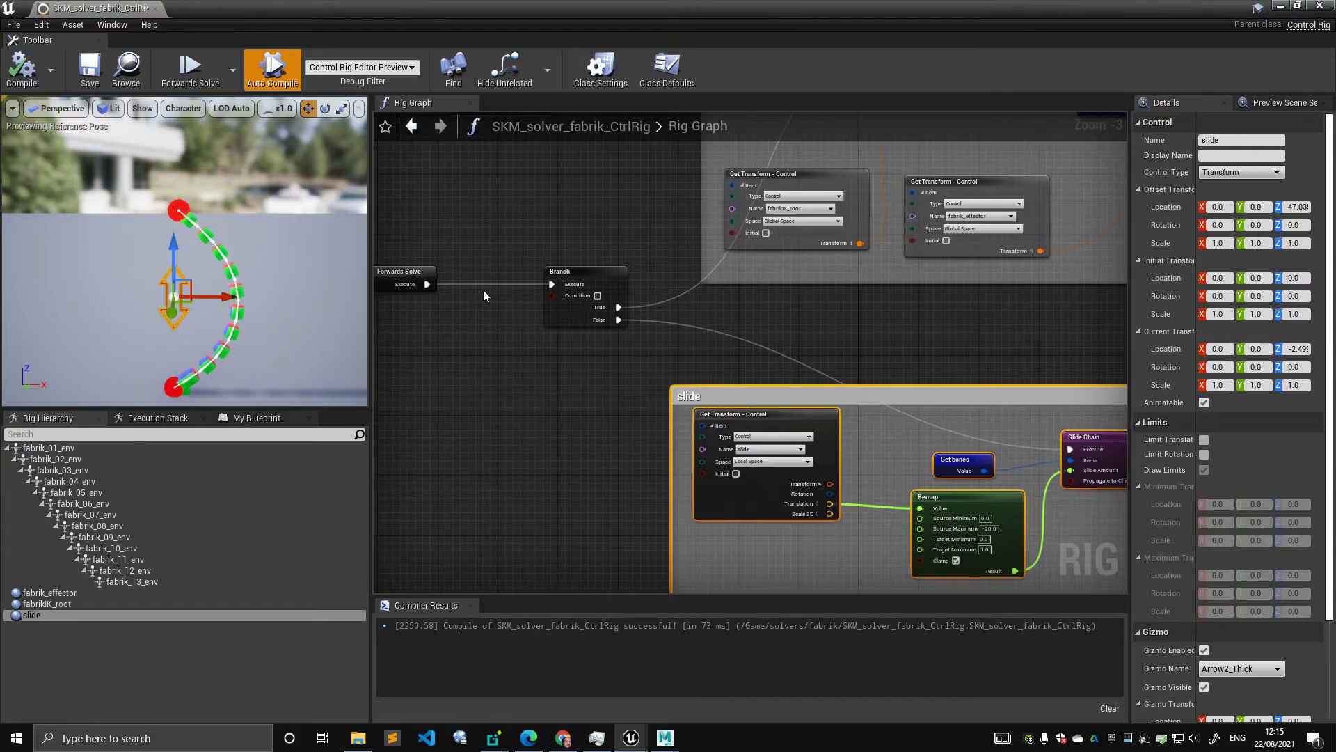
# Step: Enable the Branch condition and lower the slide control to test the FABRIK-then-slide chain
pyautogui.scroll(3, 483, 289)
pyautogui.click(649, 322)
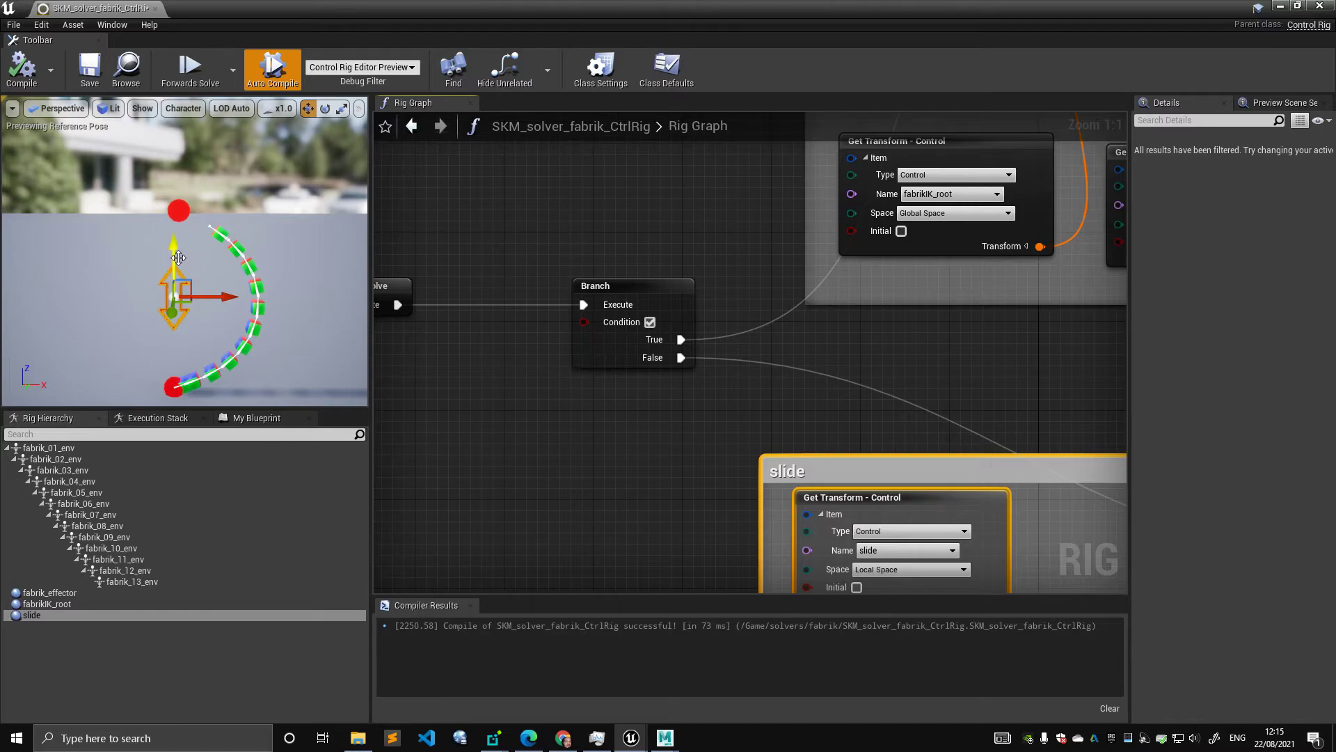
pyautogui.moveTo(178, 258)
pyautogui.mouseDown()
pyautogui.moveTo(171, 247)
pyautogui.moveTo(172, 272)
pyautogui.moveTo(174, 244)
pyautogui.moveTo(174, 261)
pyautogui.moveTo(181, 244)
pyautogui.moveTo(196, 259)
pyautogui.mouseUp()
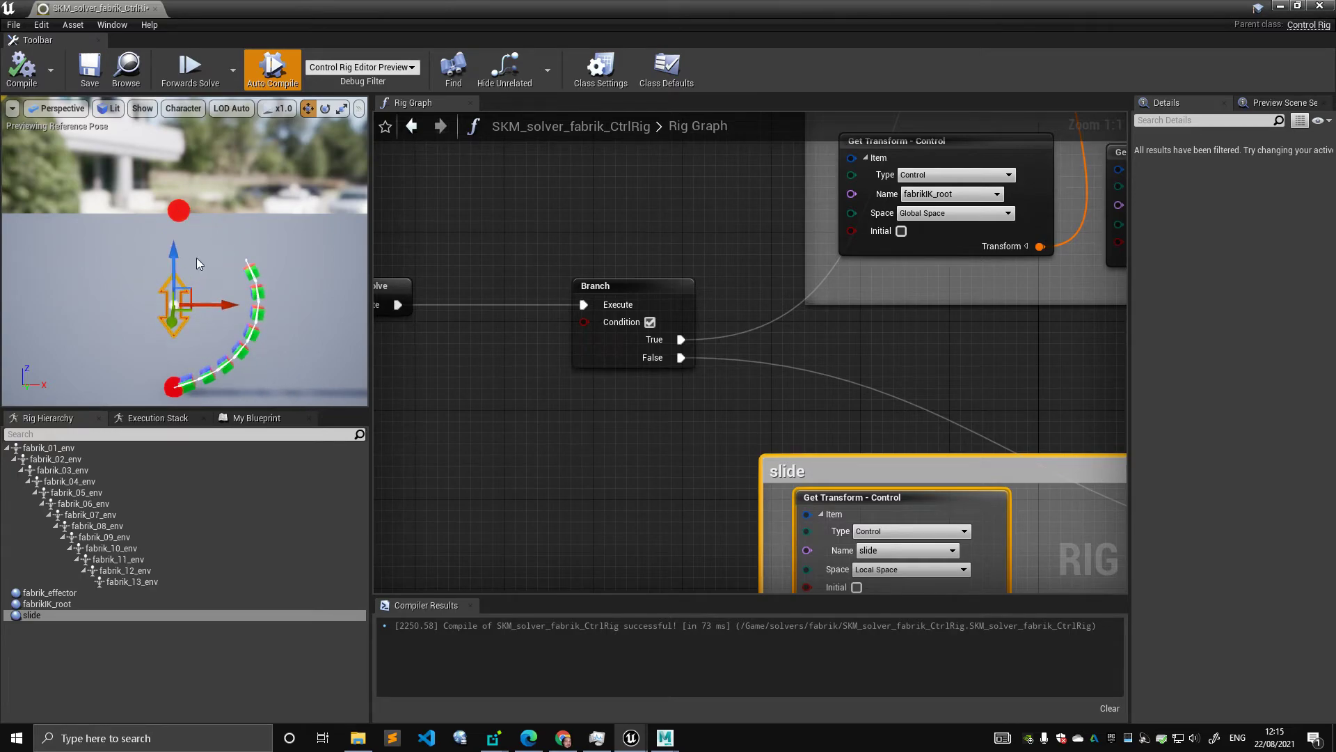
# Step: Disable the Branch condition, adjust the slide control along its vertical axis and recompile to reset the pose
pyautogui.click(651, 323)
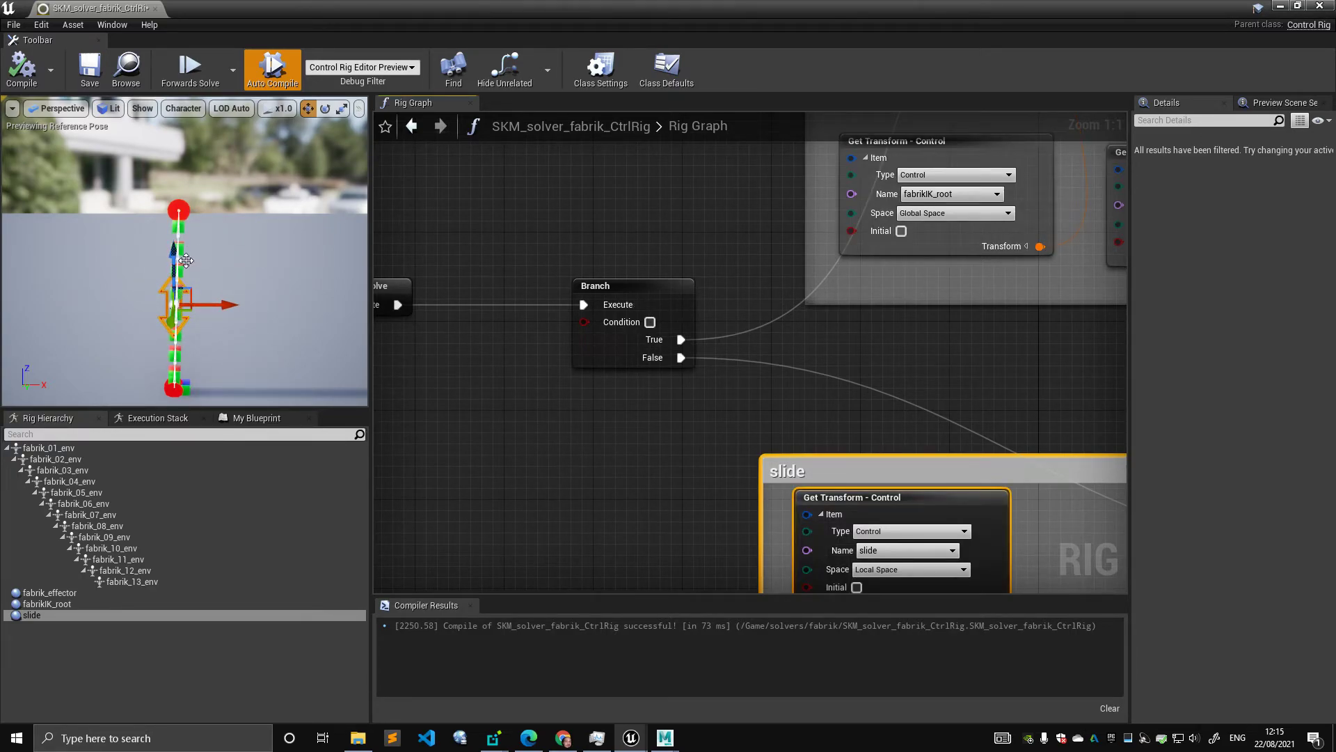
pyautogui.moveTo(184, 258); pyautogui.dragTo(183, 245)
pyautogui.click(28, 76)
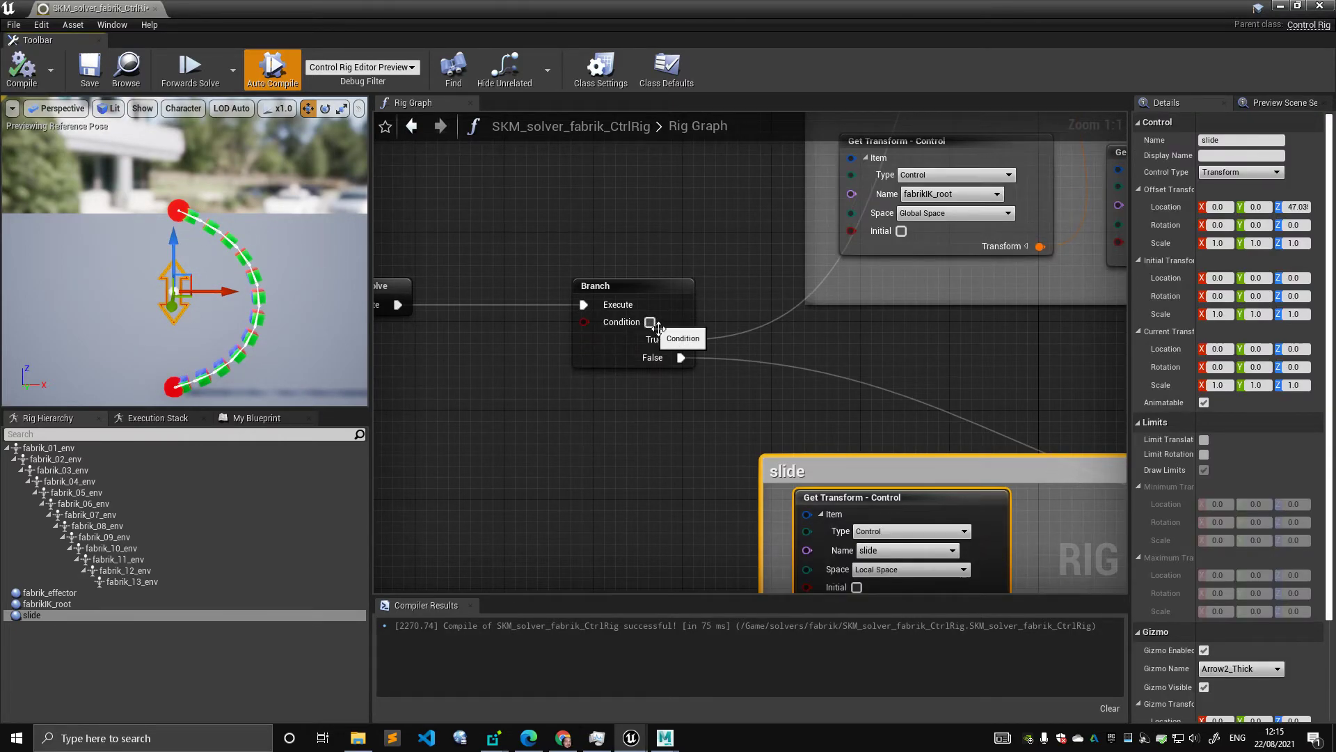
# Step: Compare the slide control's effect with the Branch condition enabled and disabled, undoing the first slide movement in between
pyautogui.click(651, 323)
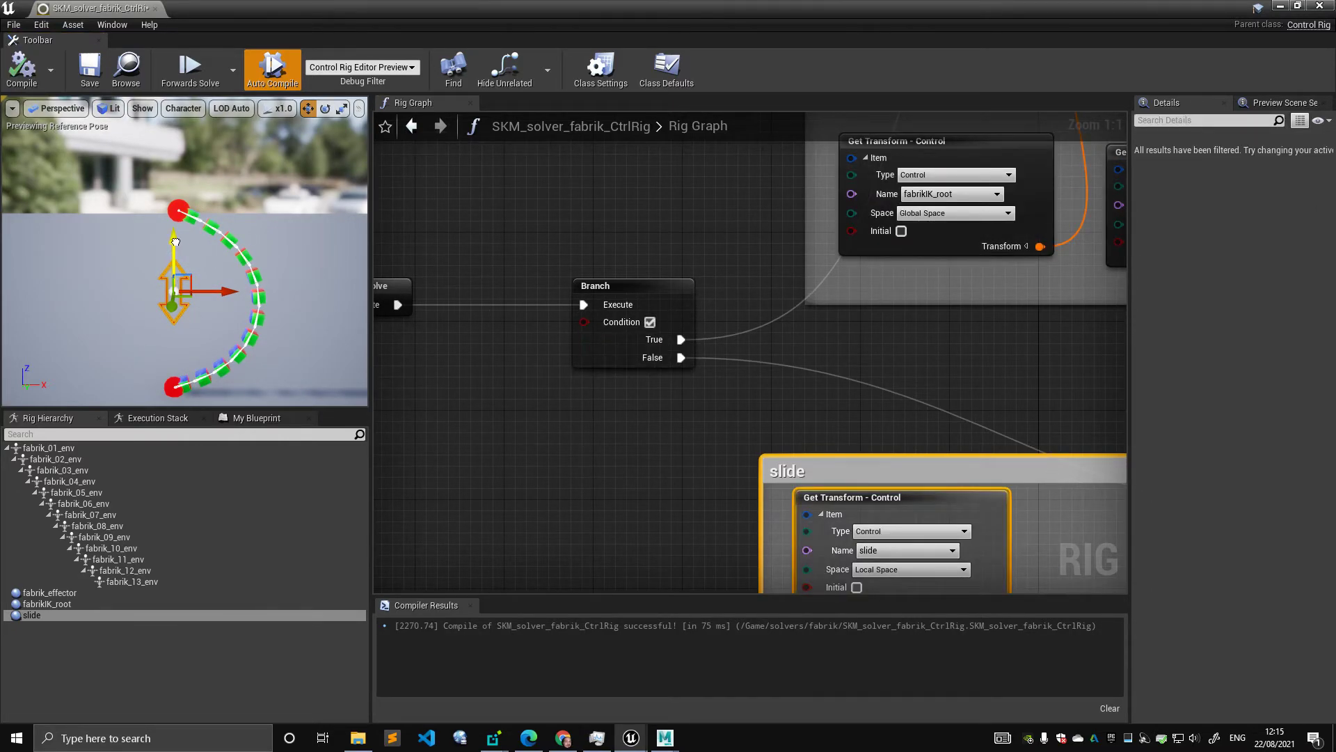
pyautogui.moveTo(176, 241); pyautogui.dragTo(178, 255)
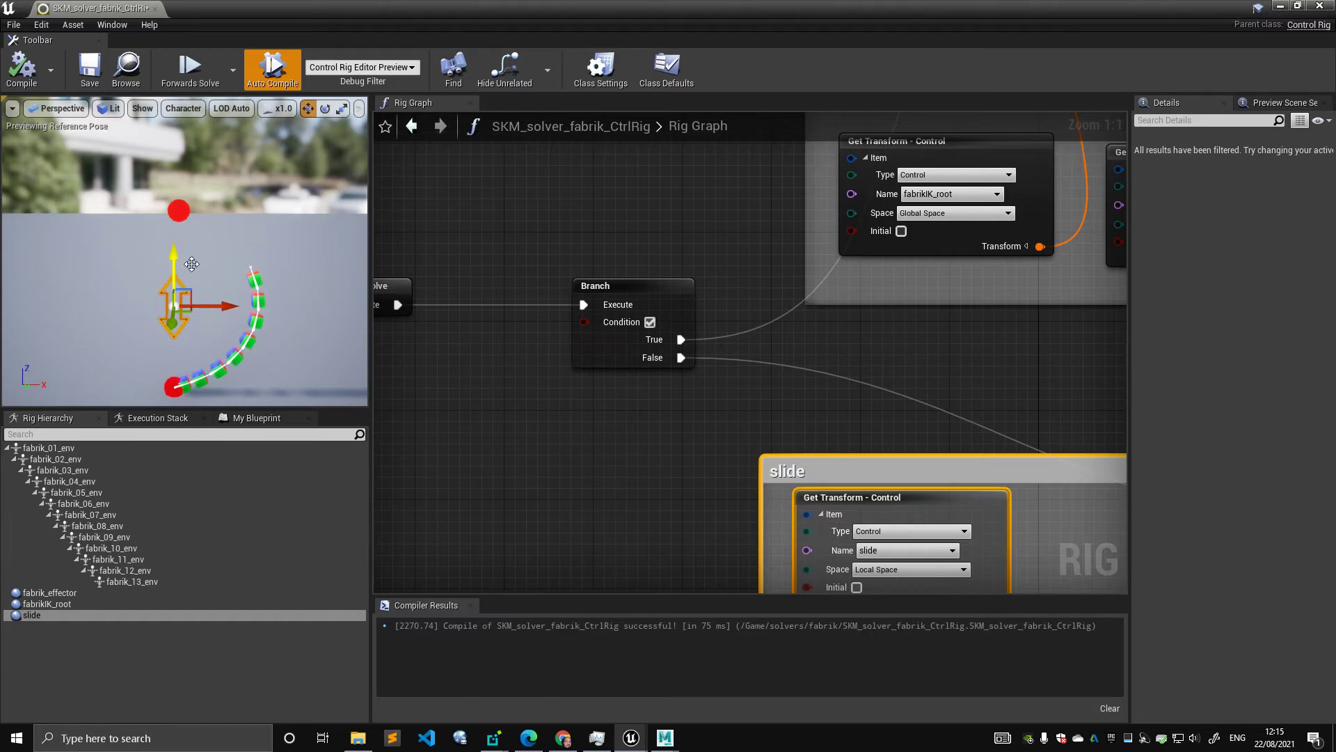
pyautogui.hotkey('ctrl', 'z')
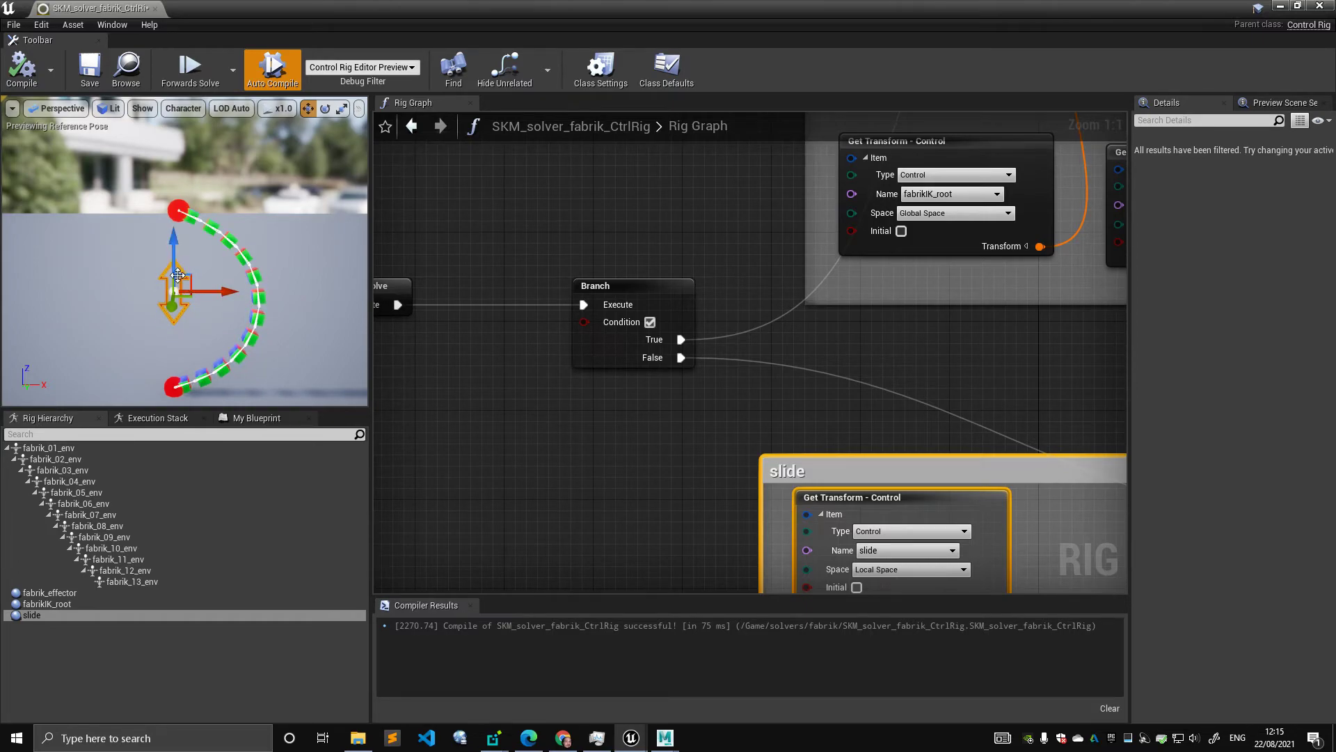
pyautogui.click(650, 321)
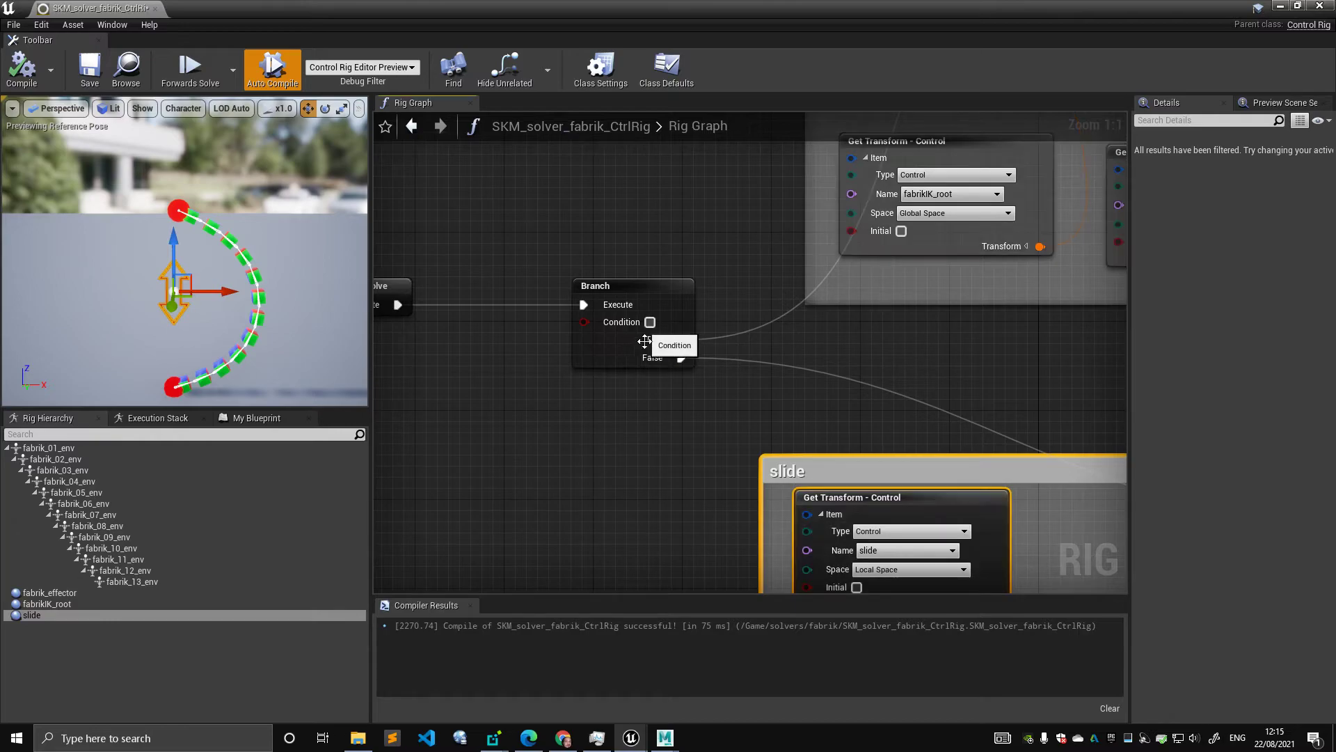
pyautogui.moveTo(177, 241); pyautogui.dragTo(170, 258)
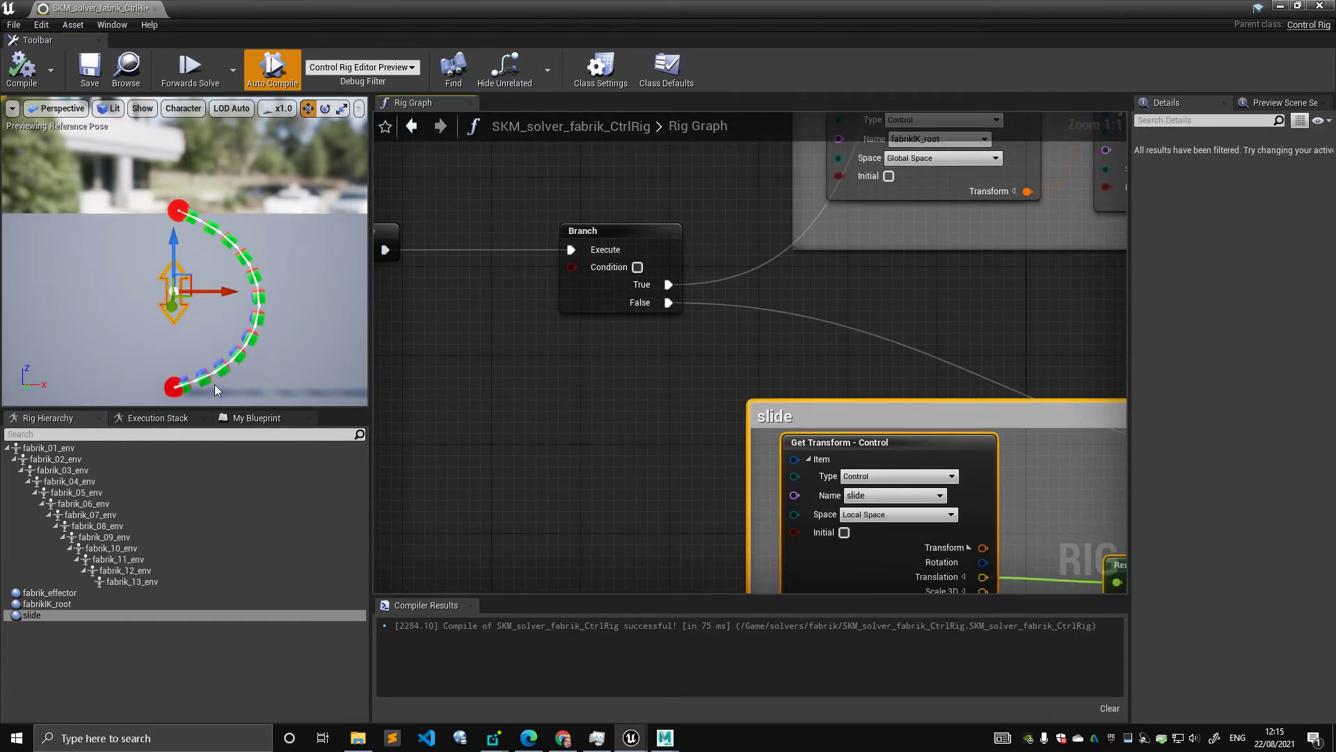
# Step: Create a new variable named slidingBehaviour and set its type to Boolean
pyautogui.click(255, 418)
pyautogui.rightClick(217, 549)
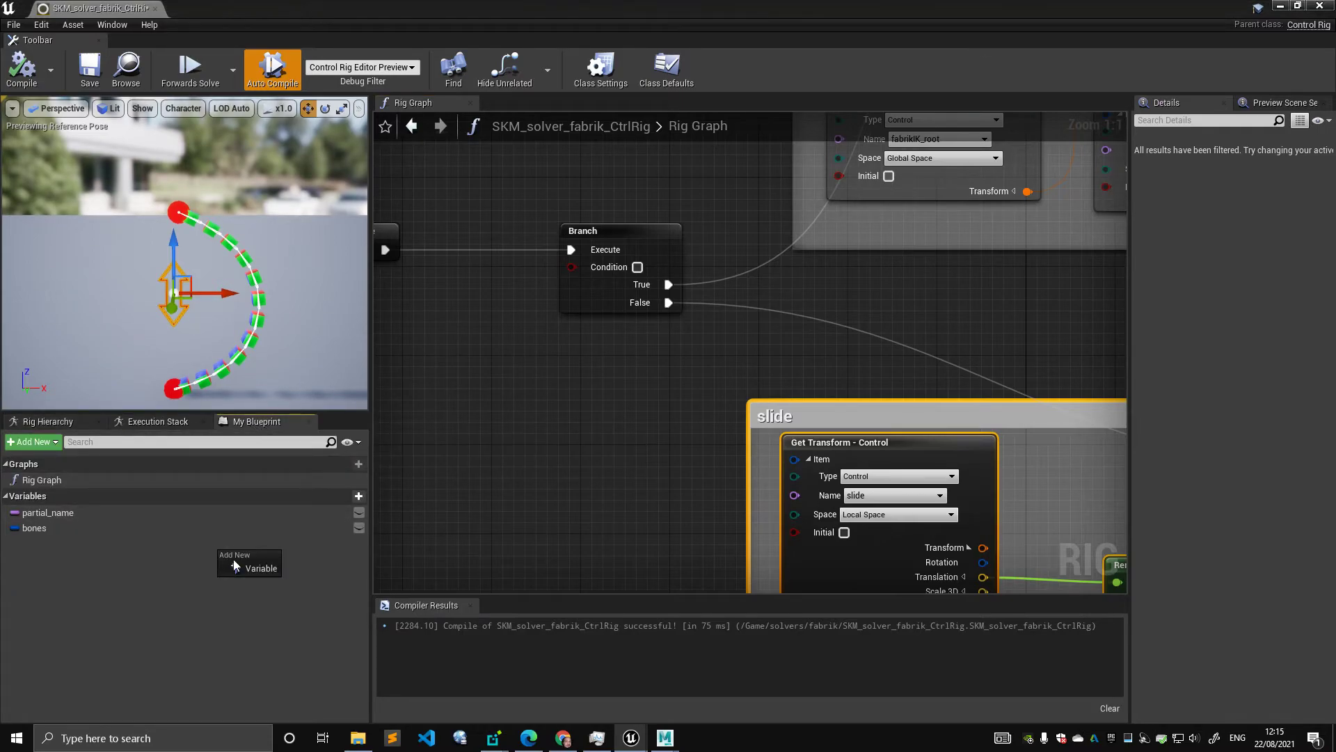
pyautogui.click(258, 568)
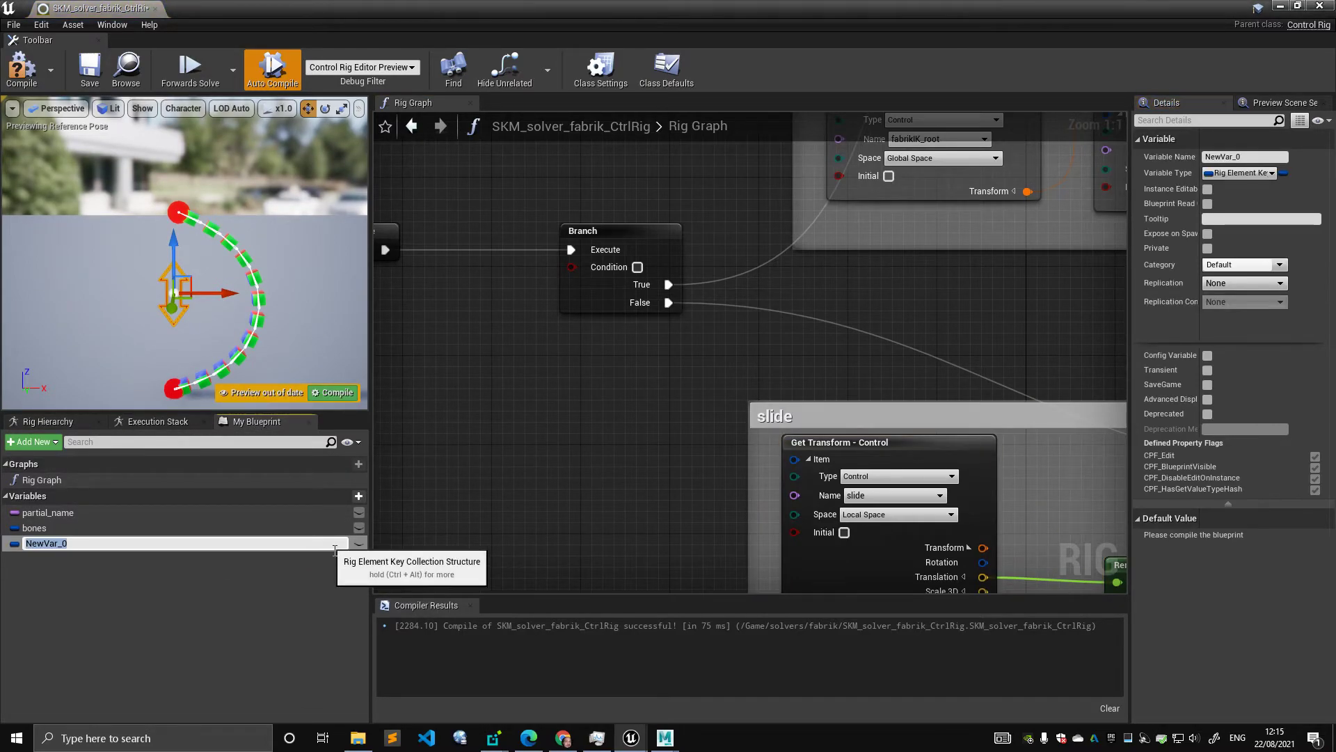
pyautogui.write('slidingBehaviour')
pyautogui.press('Return')
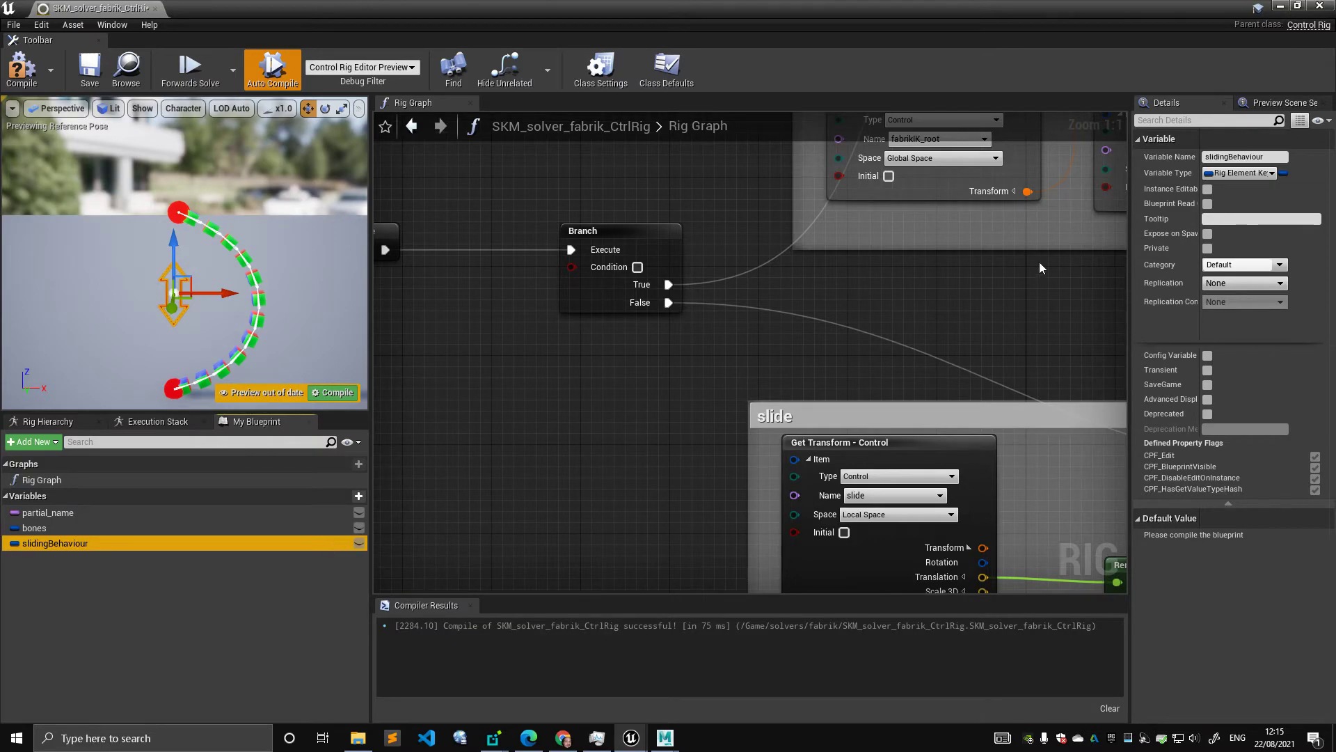
pyautogui.click(1239, 173)
pyautogui.click(1163, 203)
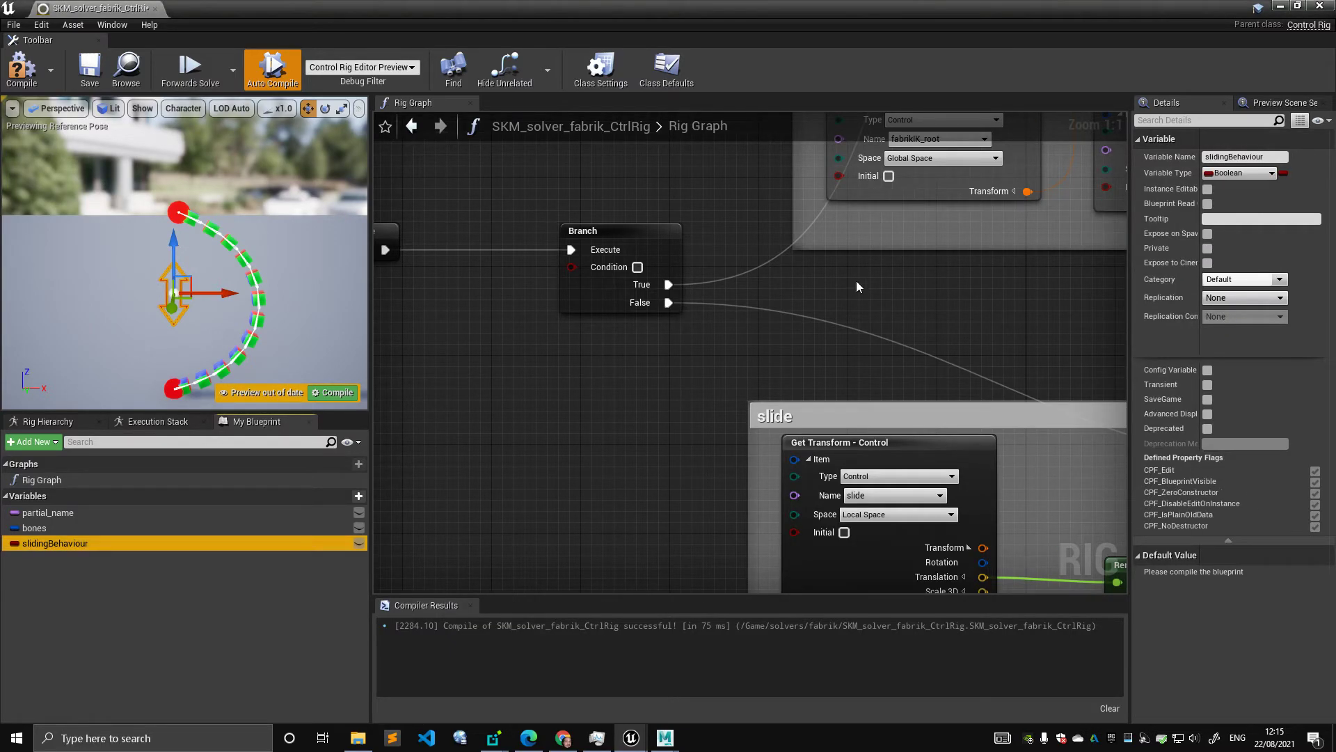
# Step: Make the slidingBehaviour variable instance editable, compile, and feed its getter into the Branch node's Condition
pyautogui.click(359, 543)
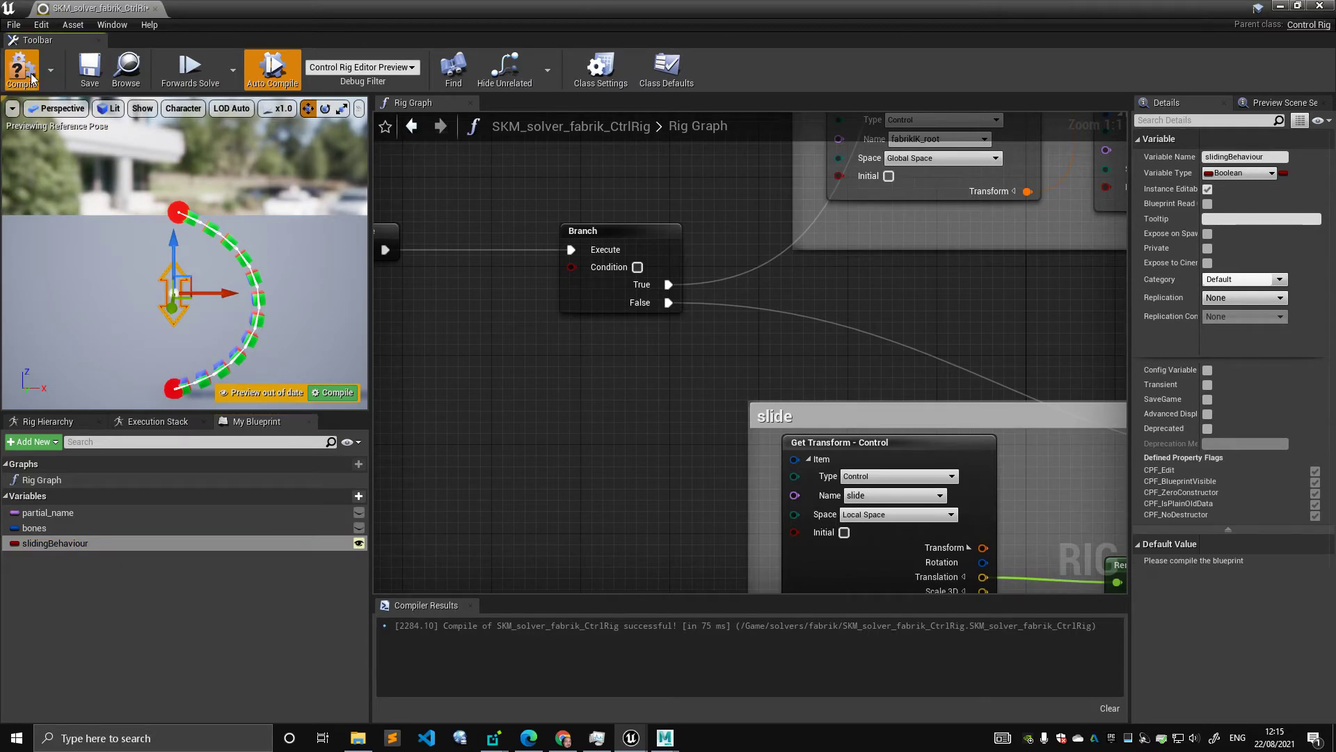
pyautogui.moveTo(86, 541); pyautogui.dragTo(572, 269)
pyautogui.click(486, 325)
pyautogui.scroll(-2, 559, 332)
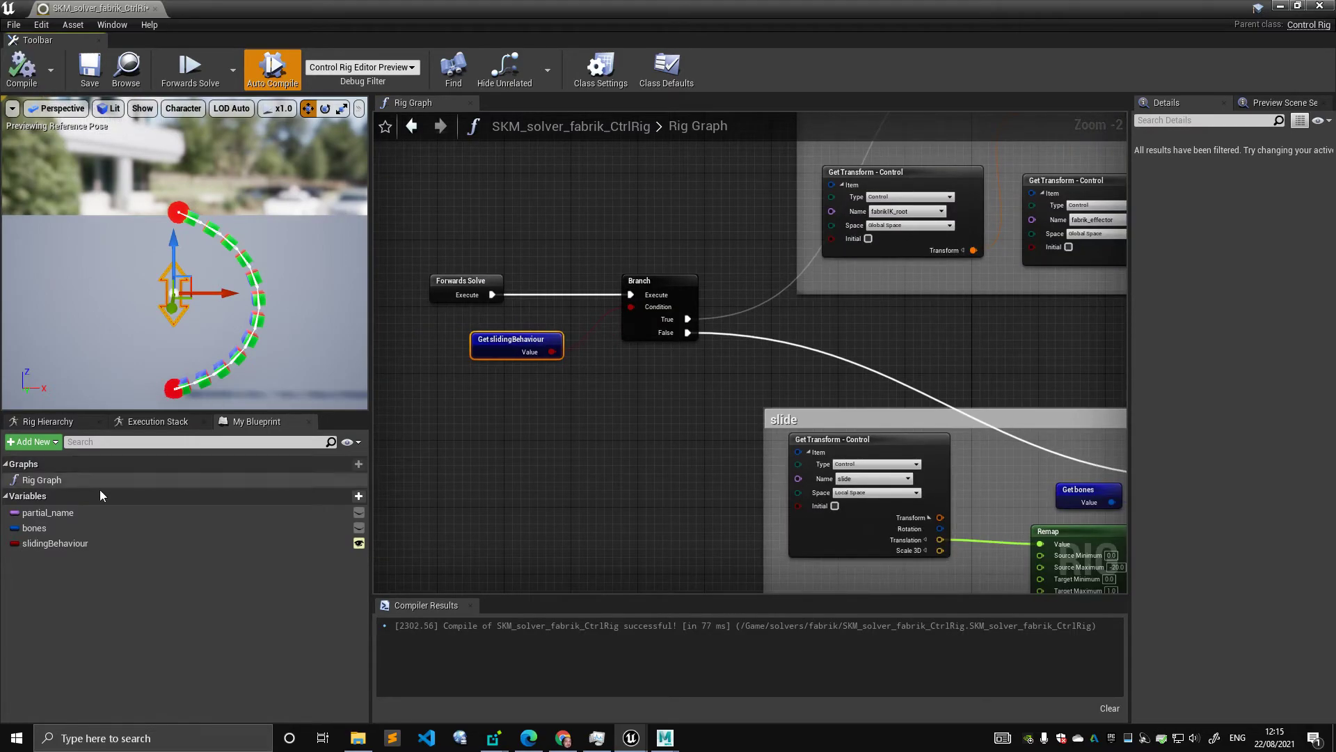
# Step: Lower the slide control slightly in the viewport and enable slidingBehaviour's default value to test the branch switch
pyautogui.click(78, 527)
pyautogui.click(73, 544)
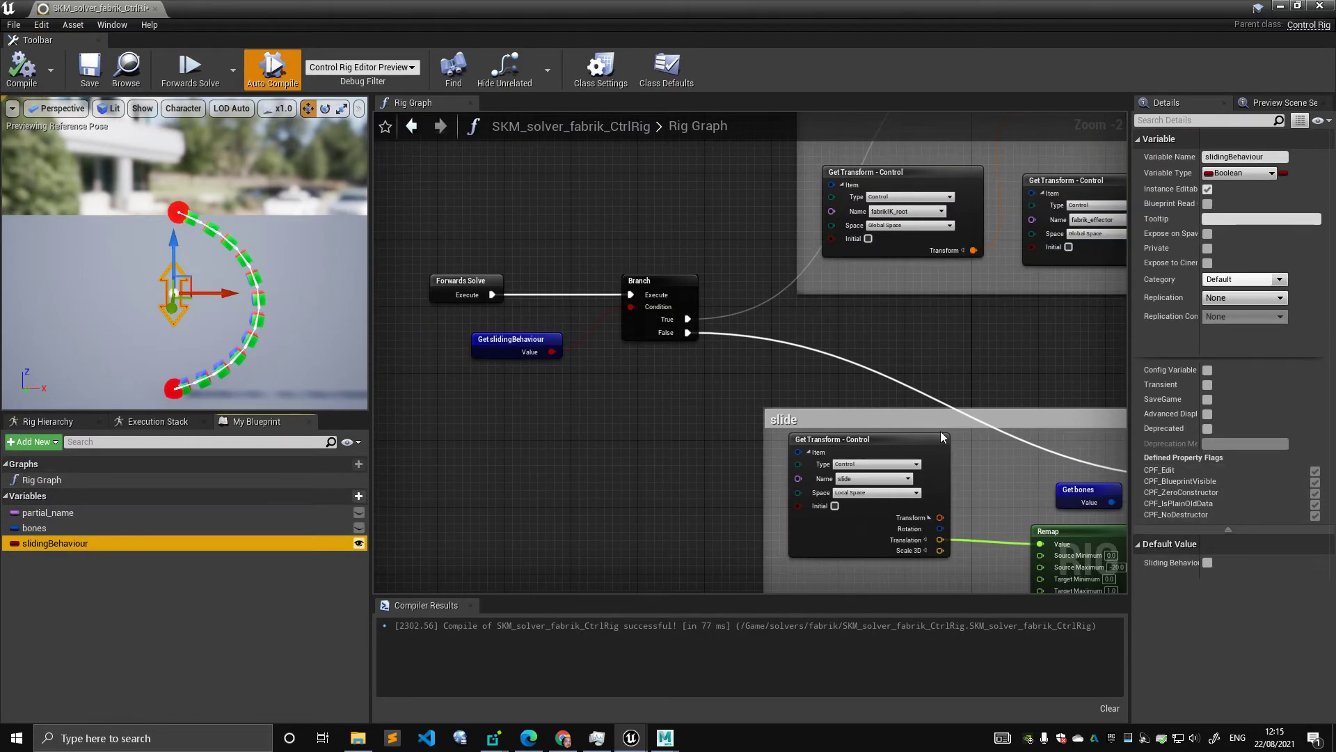
pyautogui.moveTo(171, 246)
pyautogui.mouseDown()
pyautogui.moveTo(168, 263)
pyautogui.moveTo(167, 251)
pyautogui.mouseUp()
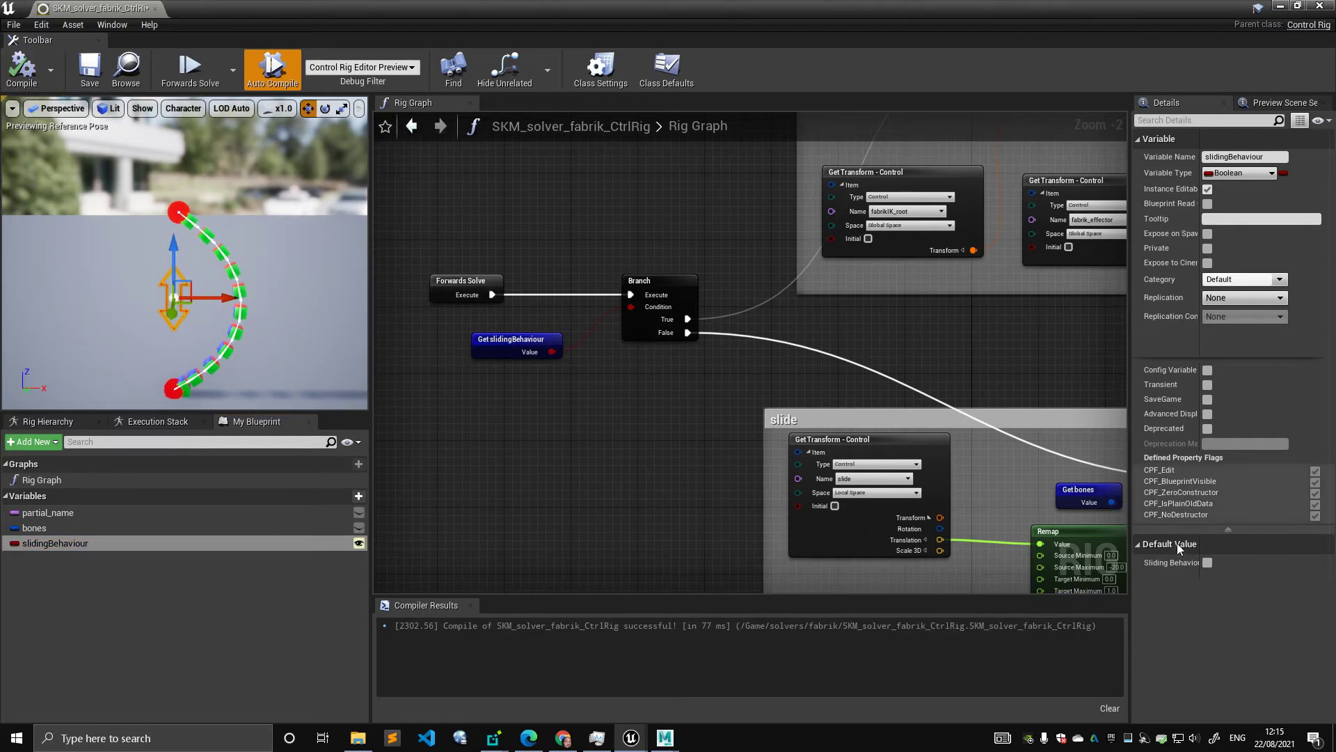
pyautogui.click(1208, 561)
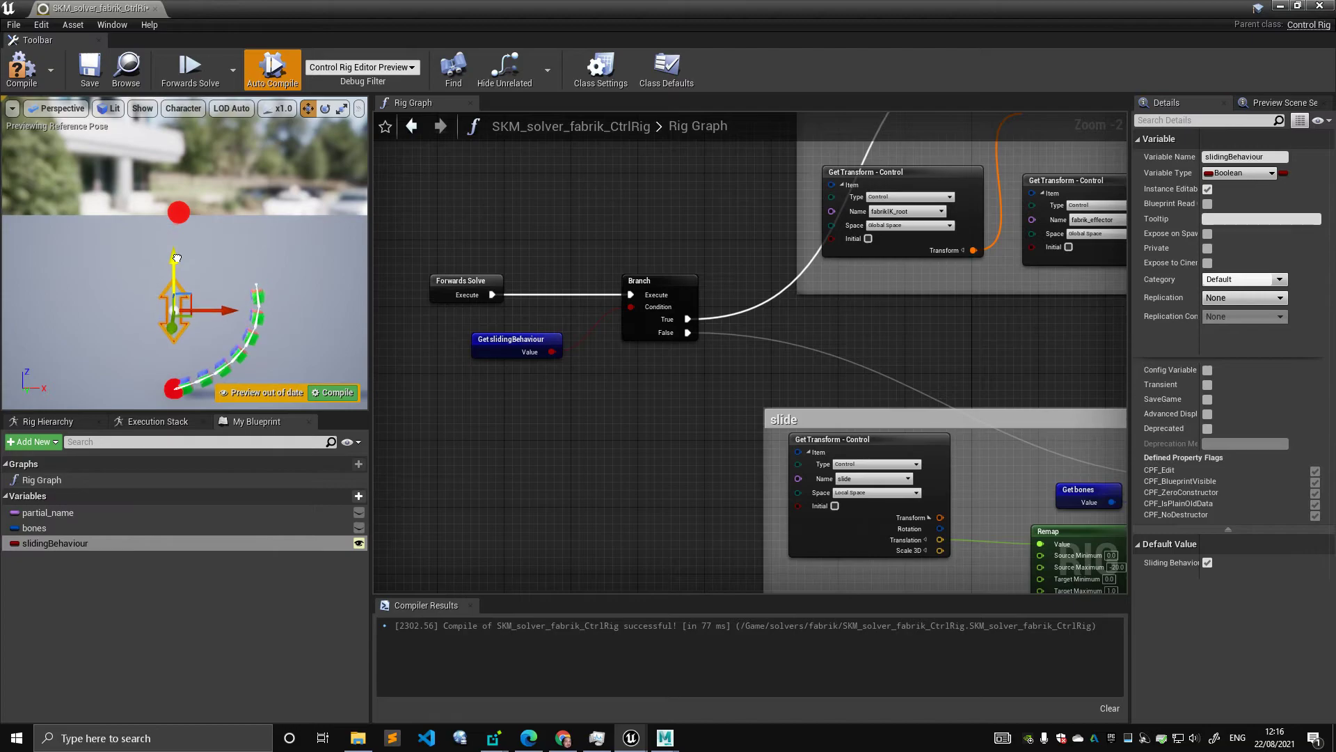
# Step: Examine the Basic FABRIK node in the Example 1 group and the fabrik_effector control it follows
pyautogui.scroll(-5, 453, 240)
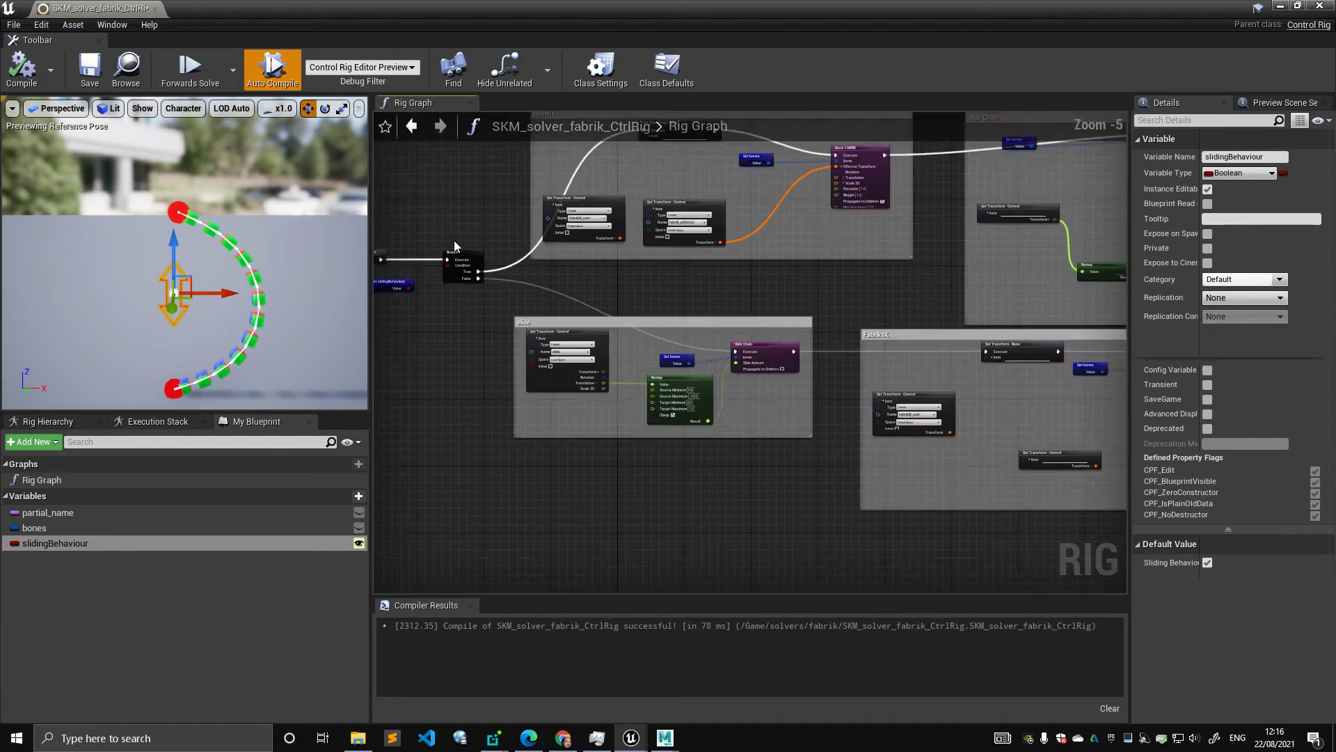
pyautogui.moveTo(496, 238); pyautogui.dragTo(597, 382, button='right')
pyautogui.moveTo(604, 235); pyautogui.dragTo(549, 370, button='right')
pyautogui.scroll(2, 548, 370)
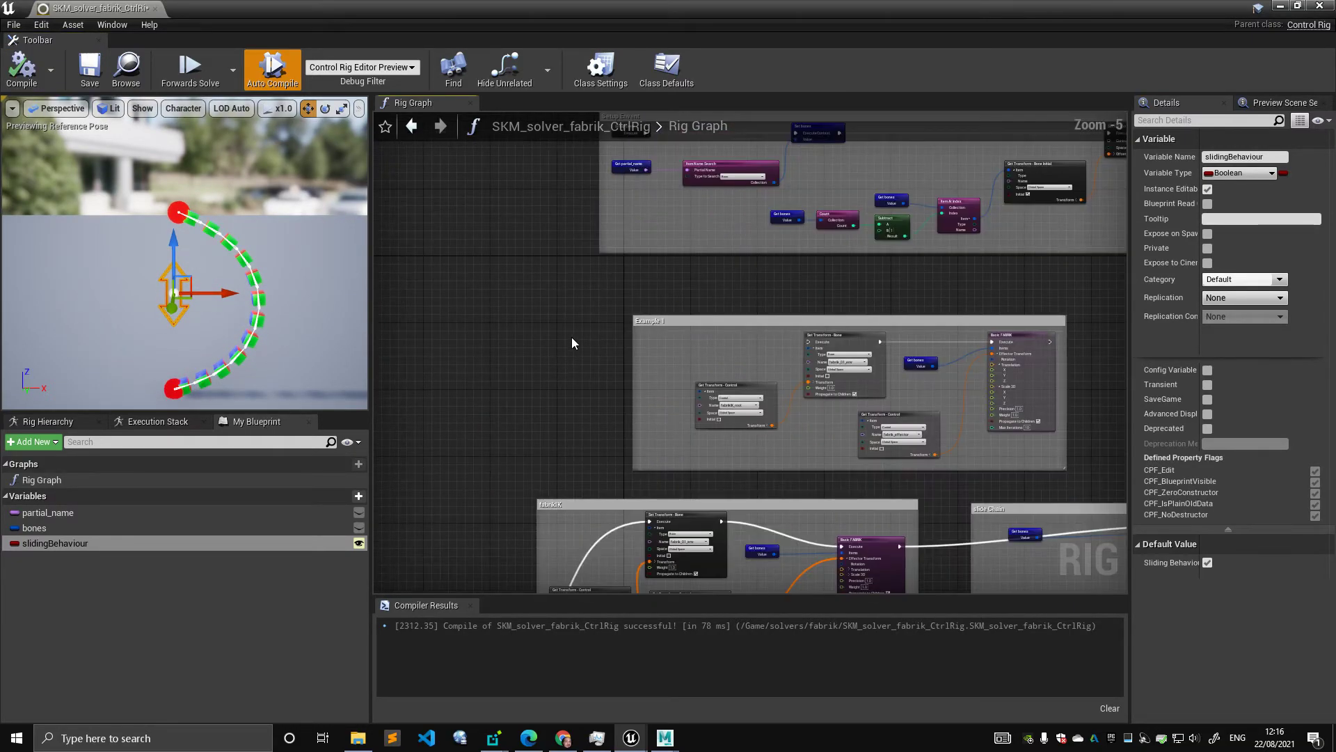
pyautogui.moveTo(679, 311); pyautogui.dragTo(634, 306, button='right')
pyautogui.scroll(-2, 548, 316)
pyautogui.scroll(3, 642, 306)
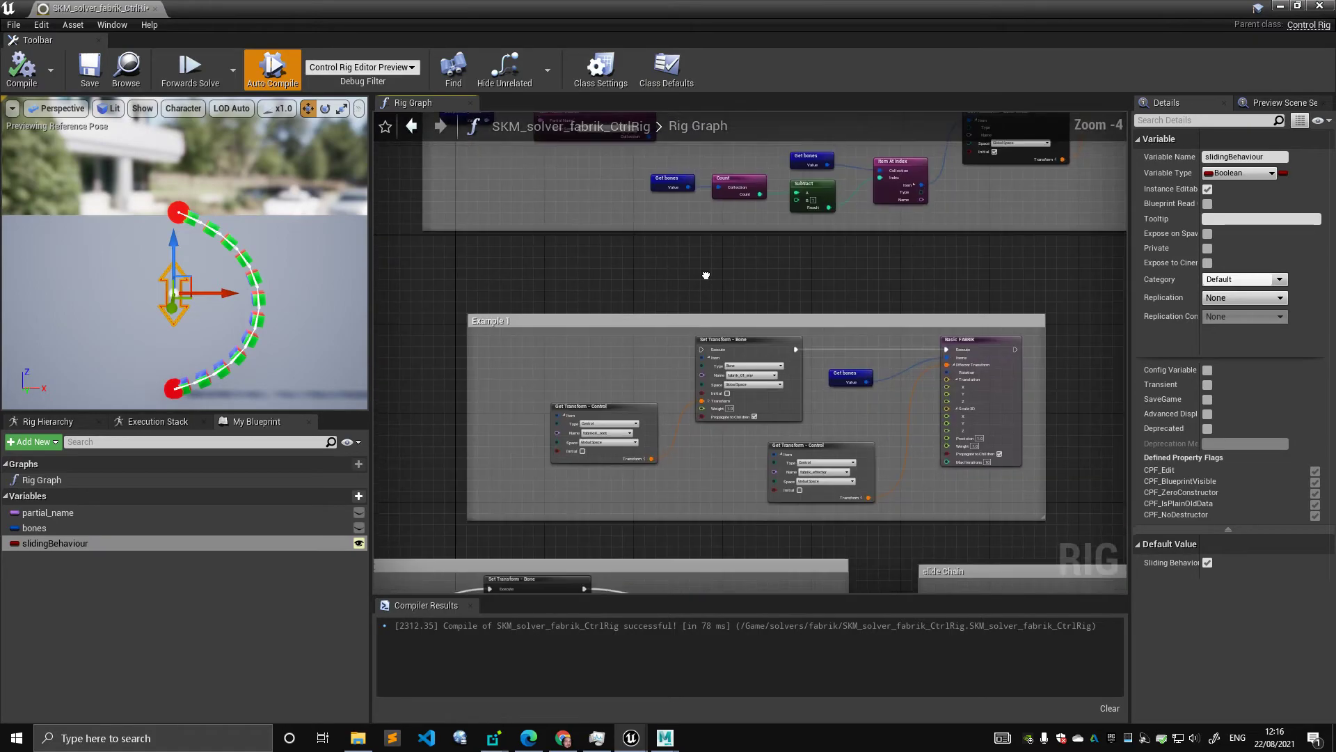
pyautogui.moveTo(860, 259); pyautogui.dragTo(713, 342, button='right')
pyautogui.scroll(-1, 713, 343)
pyautogui.moveTo(845, 432); pyautogui.dragTo(731, 298, button='right')
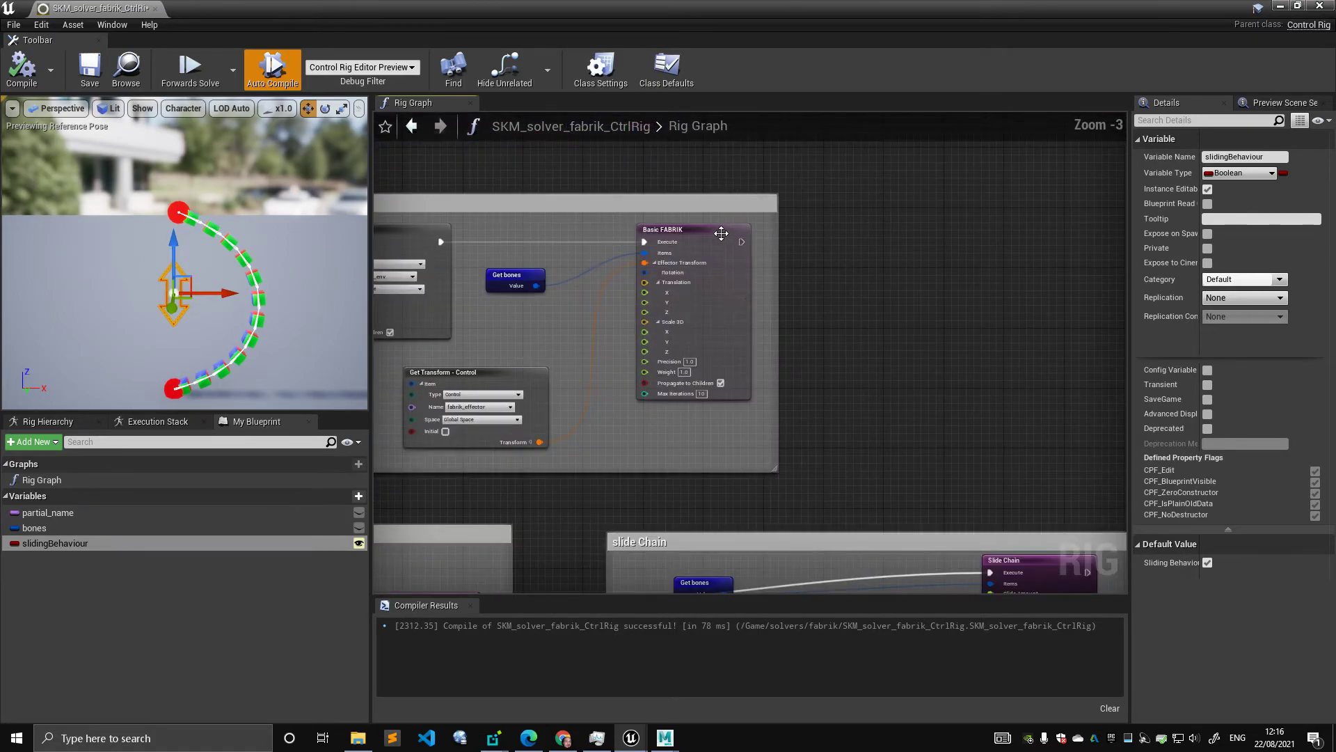
pyautogui.click(730, 297)
pyautogui.scroll(2, 696, 249)
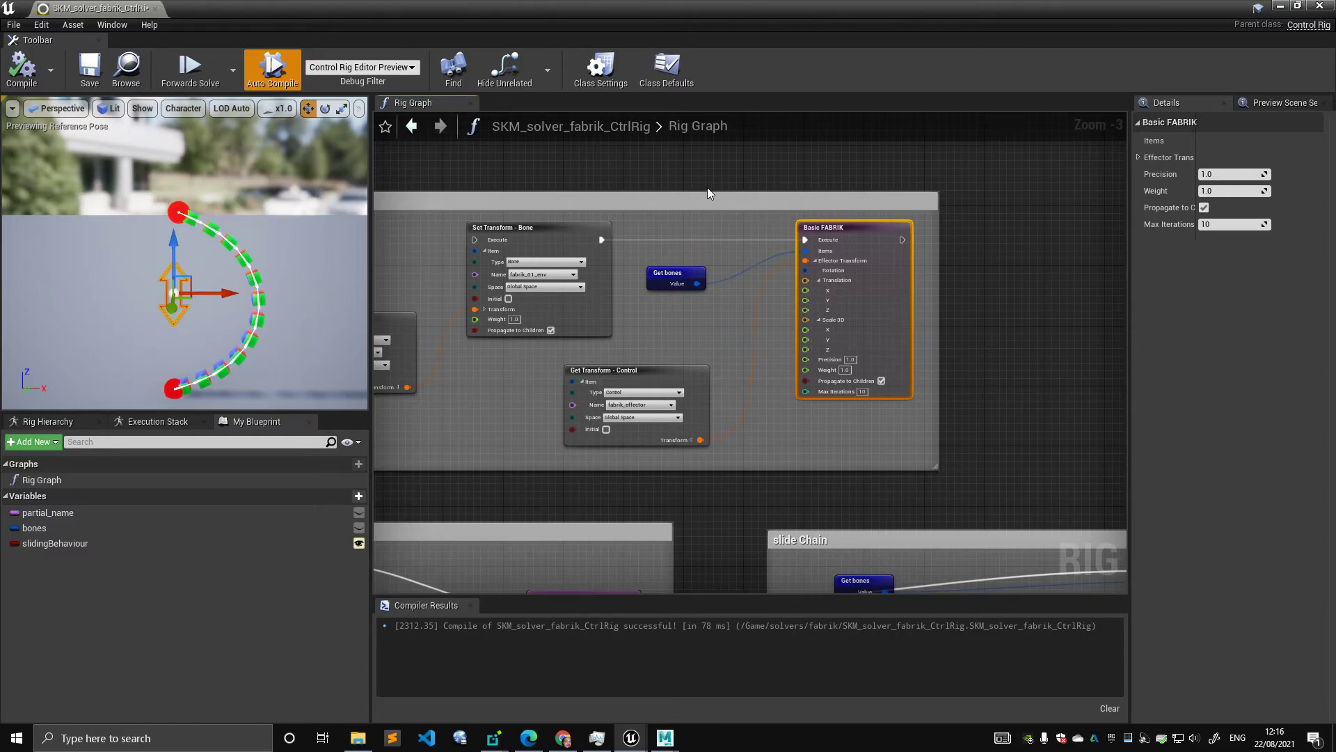
pyautogui.click(181, 214)
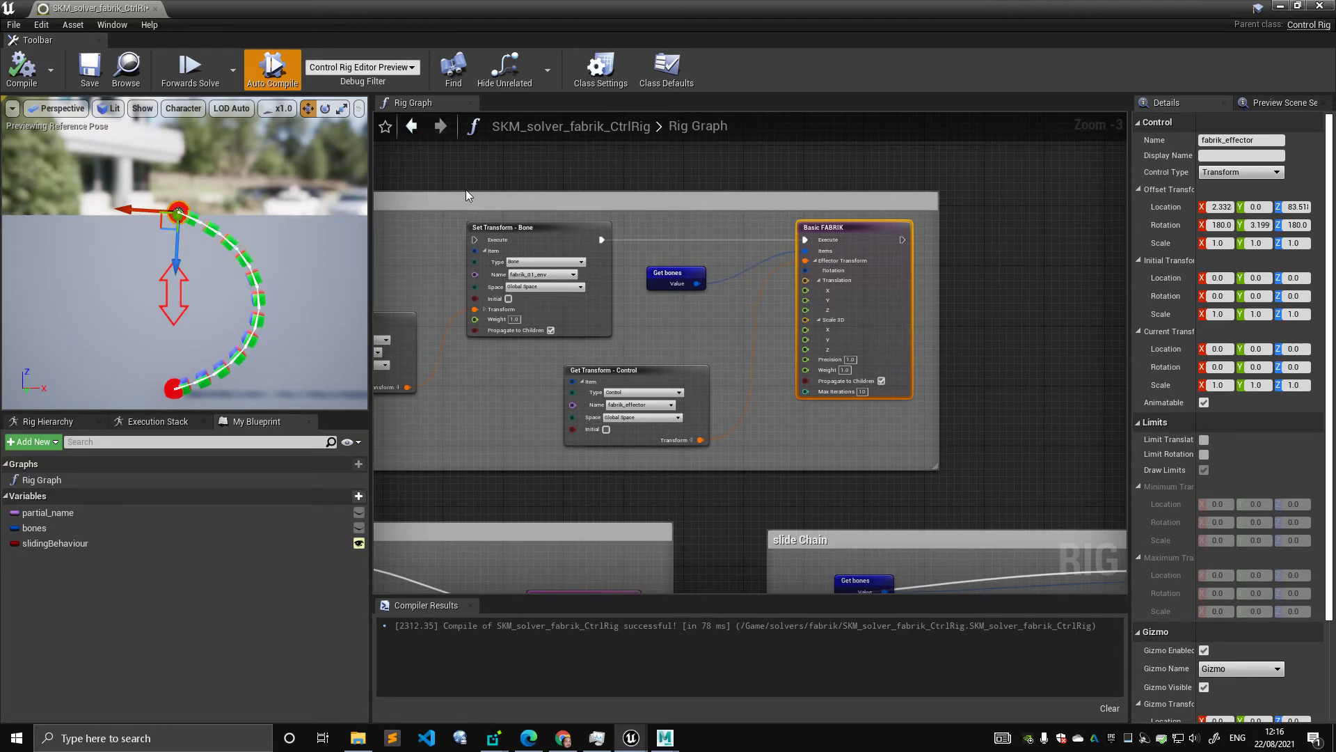
# Step: Reposition the Slide Chain and Get bones nodes in the slide Chain group so the execution wire runs straight
pyautogui.scroll(-2, 479, 224)
pyautogui.moveTo(465, 254); pyautogui.dragTo(524, 244, button='right')
pyautogui.moveTo(520, 292); pyautogui.dragTo(578, 263, button='right')
pyautogui.moveTo(581, 346); pyautogui.dragTo(627, 277, button='right')
pyautogui.scroll(1, 644, 285)
pyautogui.moveTo(974, 343); pyautogui.dragTo(658, 276, button='right')
pyautogui.scroll(1, 657, 277)
pyautogui.click(954, 240)
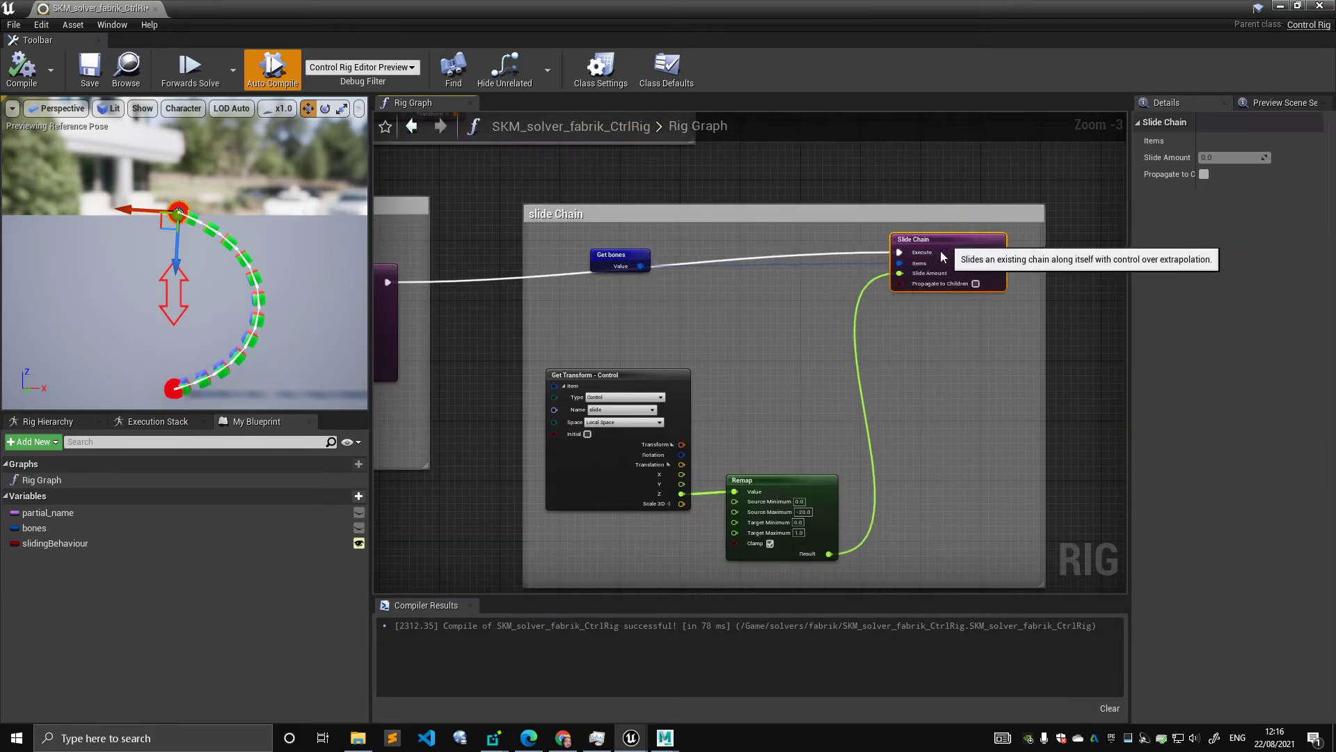
pyautogui.moveTo(941, 254); pyautogui.dragTo(927, 284)
pyautogui.moveTo(626, 254); pyautogui.dragTo(686, 305)
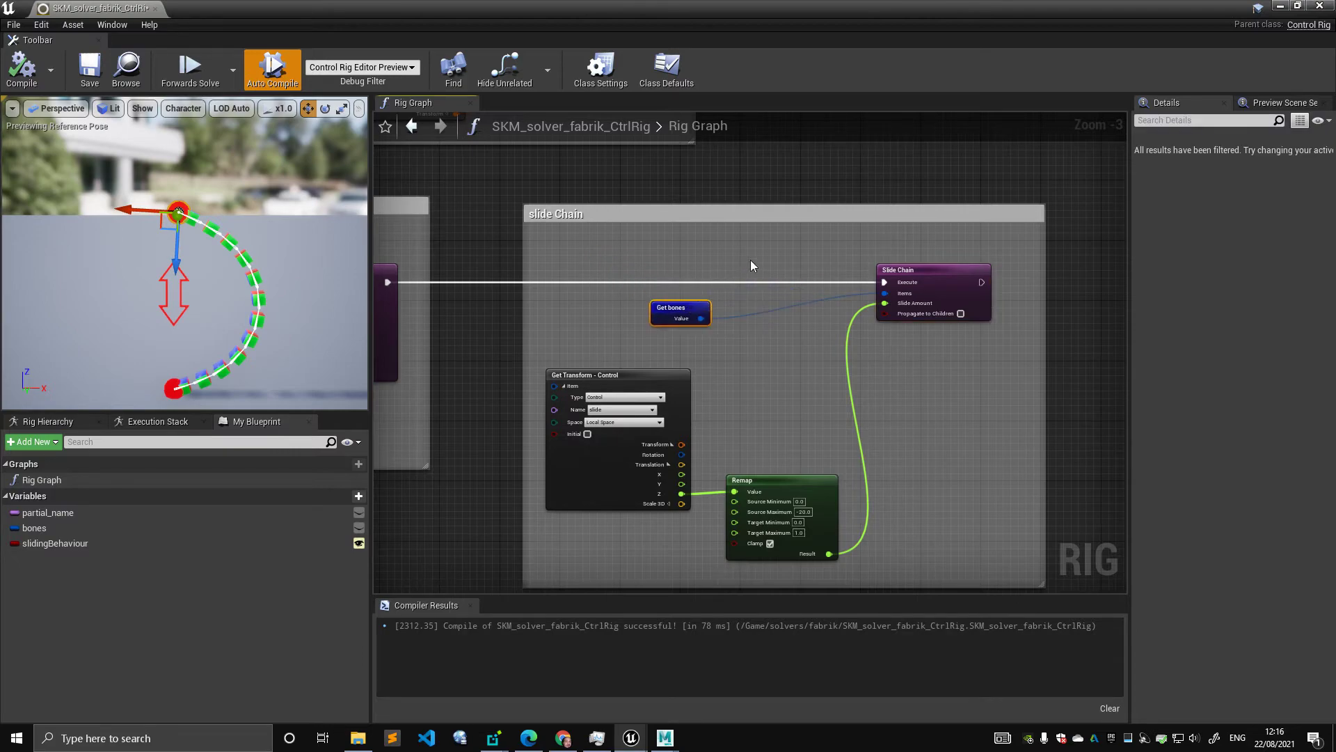
# Step: Trace both solver chains from their final groups back to the Branch node and its slidingBehaviour input
pyautogui.moveTo(908, 269); pyautogui.dragTo(774, 249, button='right')
pyautogui.scroll(-2, 758, 398)
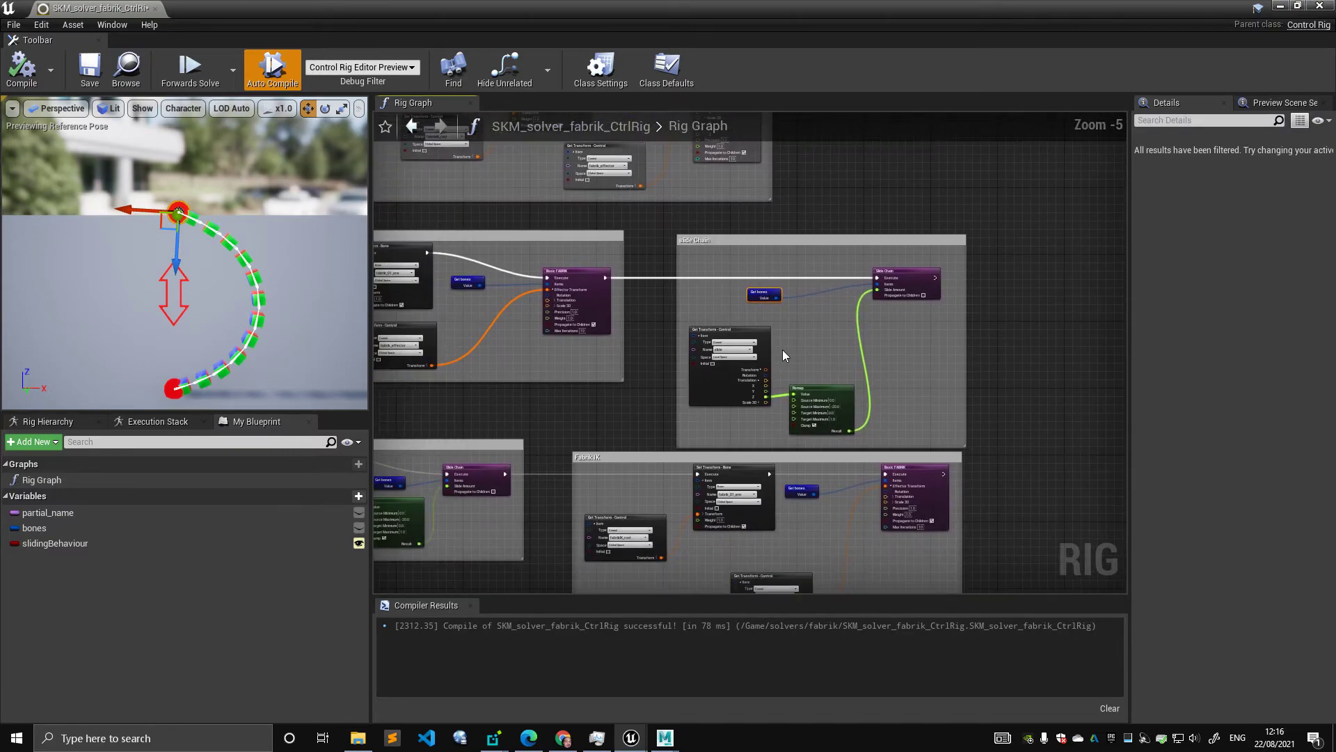
pyautogui.moveTo(782, 350); pyautogui.dragTo(835, 325, button='right')
pyautogui.moveTo(893, 291); pyautogui.dragTo(791, 259, button='right')
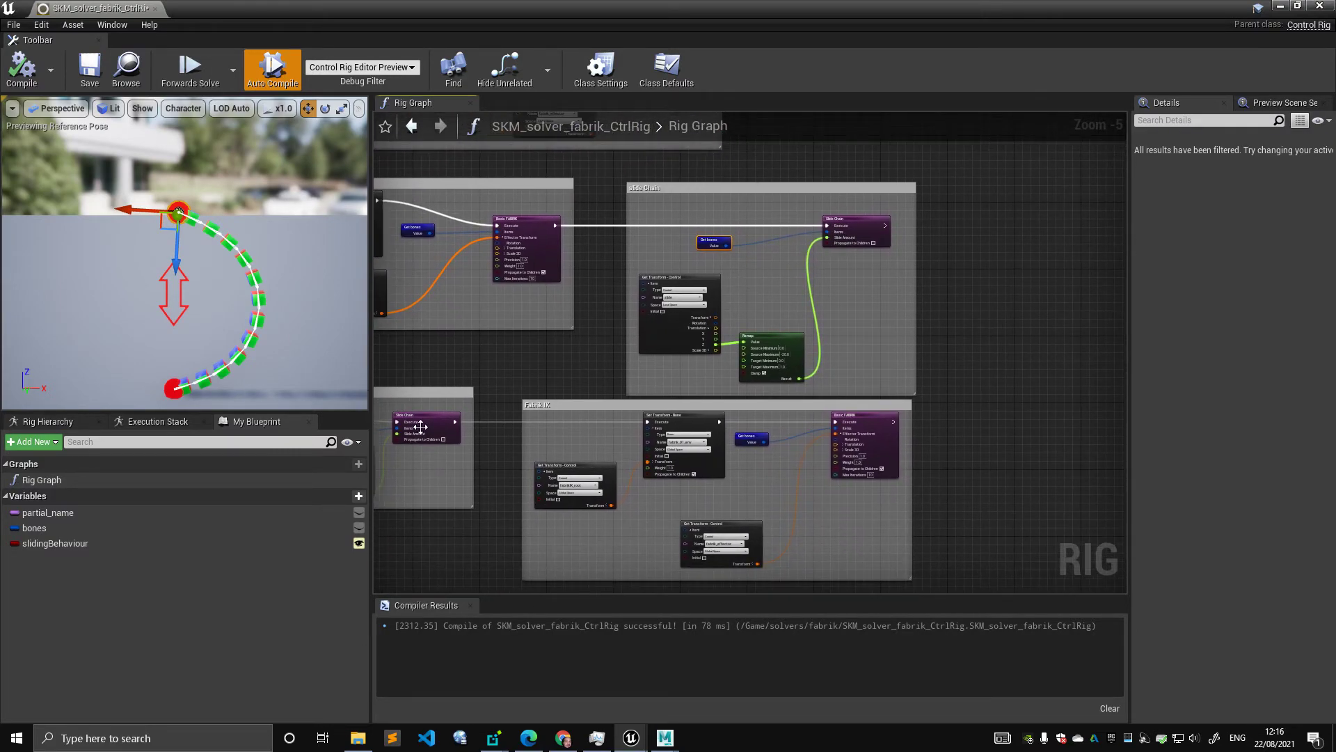
pyautogui.moveTo(500, 309); pyautogui.dragTo(813, 312, button='right')
pyautogui.scroll(-1, 733, 323)
pyautogui.scroll(1, 726, 383)
pyautogui.scroll(1, 594, 311)
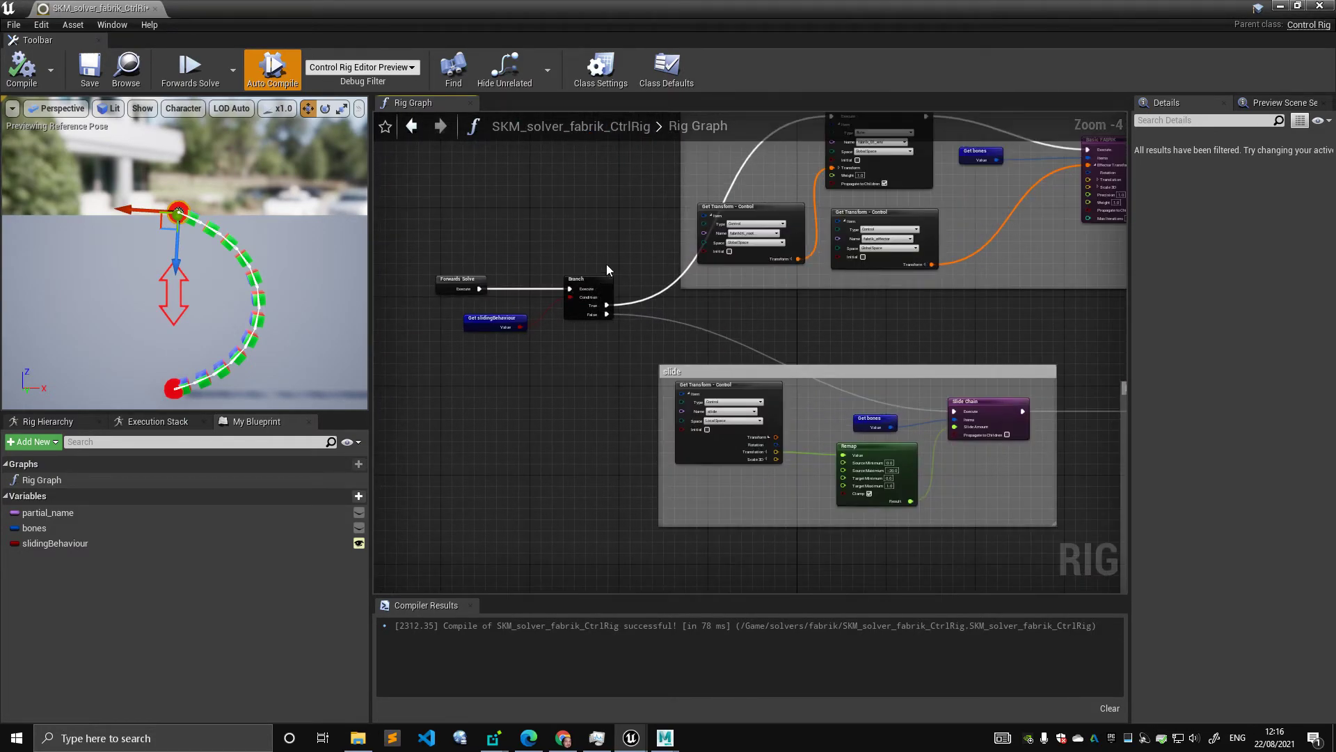
pyautogui.moveTo(606, 270); pyautogui.dragTo(504, 328, button='right')
pyautogui.scroll(-1, 504, 328)
pyautogui.moveTo(593, 309); pyautogui.dragTo(512, 334, button='right')
pyautogui.scroll(-1, 654, 402)
pyautogui.moveTo(742, 397); pyautogui.dragTo(735, 364, button='right')
pyautogui.scroll(1, 674, 376)
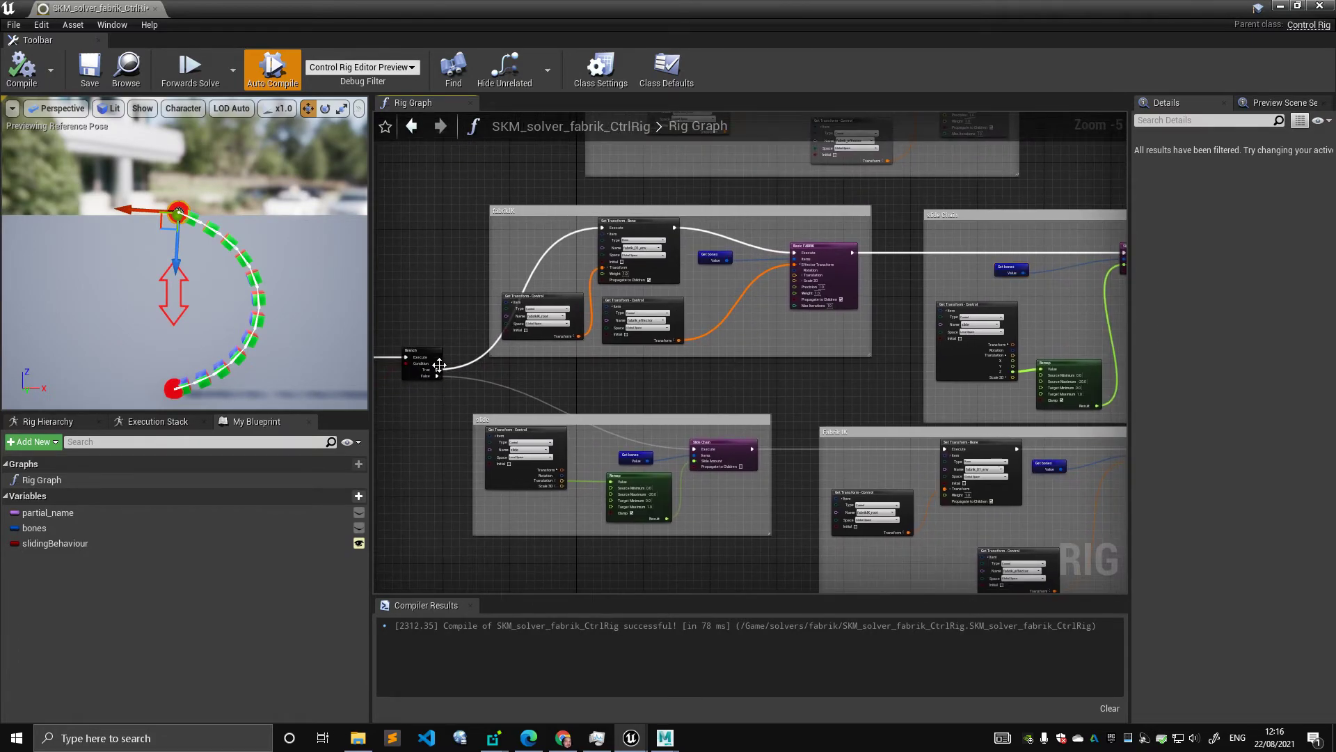
pyautogui.click(438, 364)
pyautogui.moveTo(412, 301); pyautogui.dragTo(566, 298, button='right')
pyautogui.scroll(1, 567, 298)
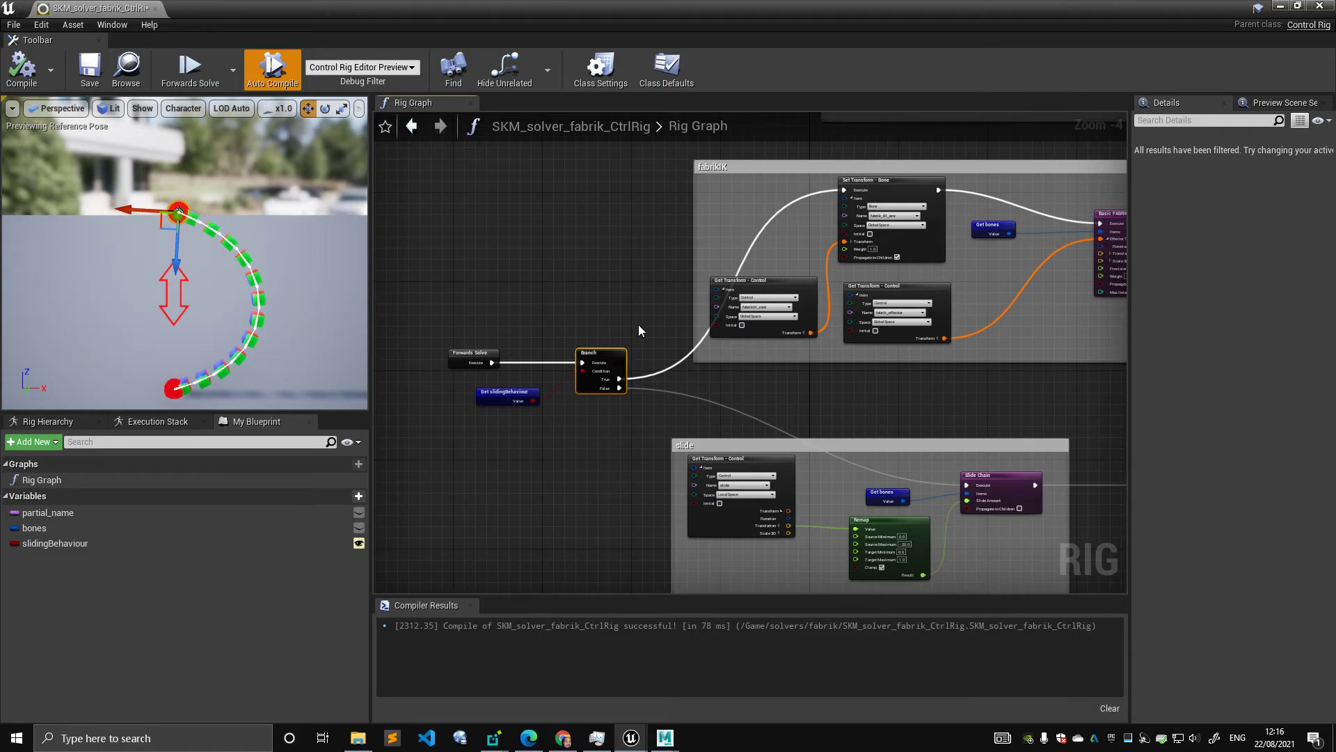
# Step: Compare the FABRIK-then-slide groups on the Branch's True output with the slide-then-FABRIK groups on its False output
pyautogui.scroll(-2, 495, 295)
pyautogui.moveTo(639, 325); pyautogui.dragTo(429, 328, button='right')
pyautogui.moveTo(956, 261); pyautogui.dragTo(491, 388)
pyautogui.moveTo(400, 546); pyautogui.dragTo(955, 424)
pyautogui.moveTo(444, 367); pyautogui.dragTo(629, 358, button='right')
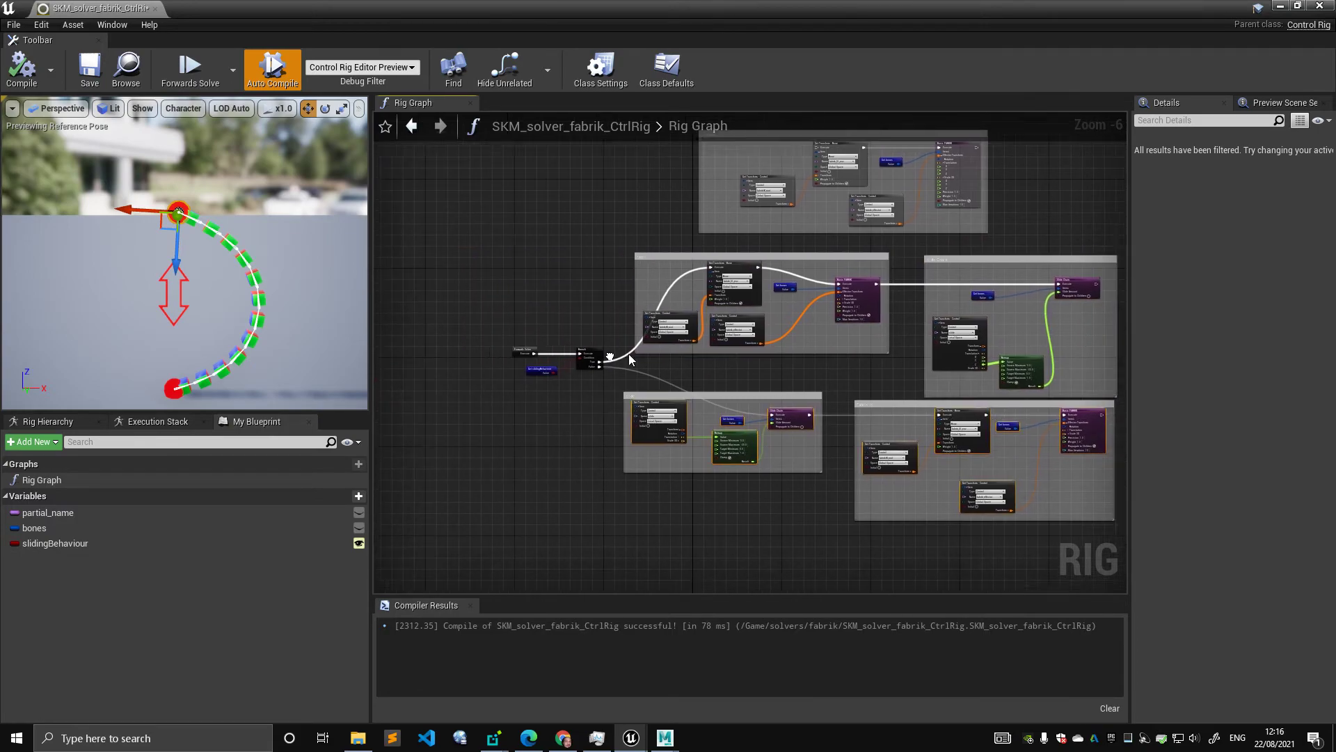
pyautogui.scroll(3, 601, 370)
pyautogui.click(618, 320)
pyautogui.scroll(-1, 535, 300)
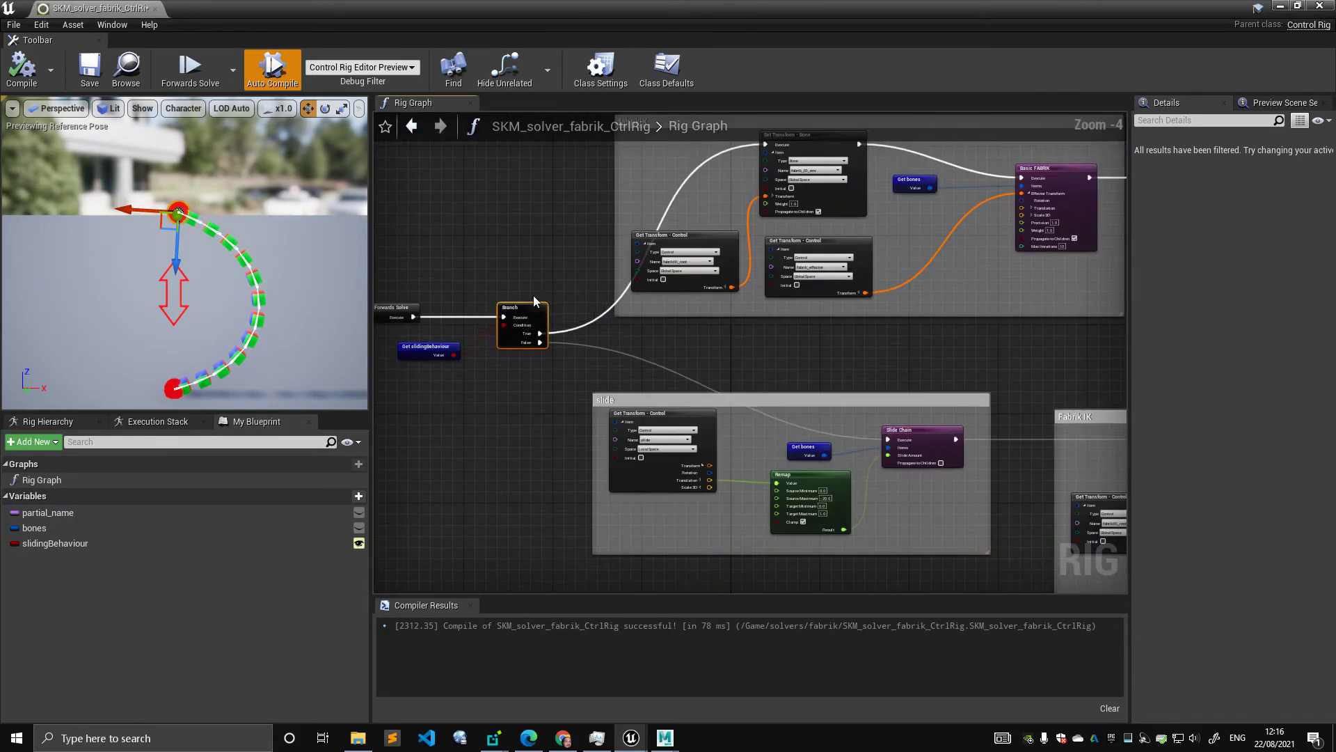
pyautogui.moveTo(501, 341); pyautogui.dragTo(453, 371, button='right')
pyautogui.scroll(-2, 473, 382)
pyautogui.moveTo(641, 385); pyautogui.dragTo(597, 374, button='right')
pyautogui.scroll(1, 569, 371)
pyautogui.scroll(-1, 644, 377)
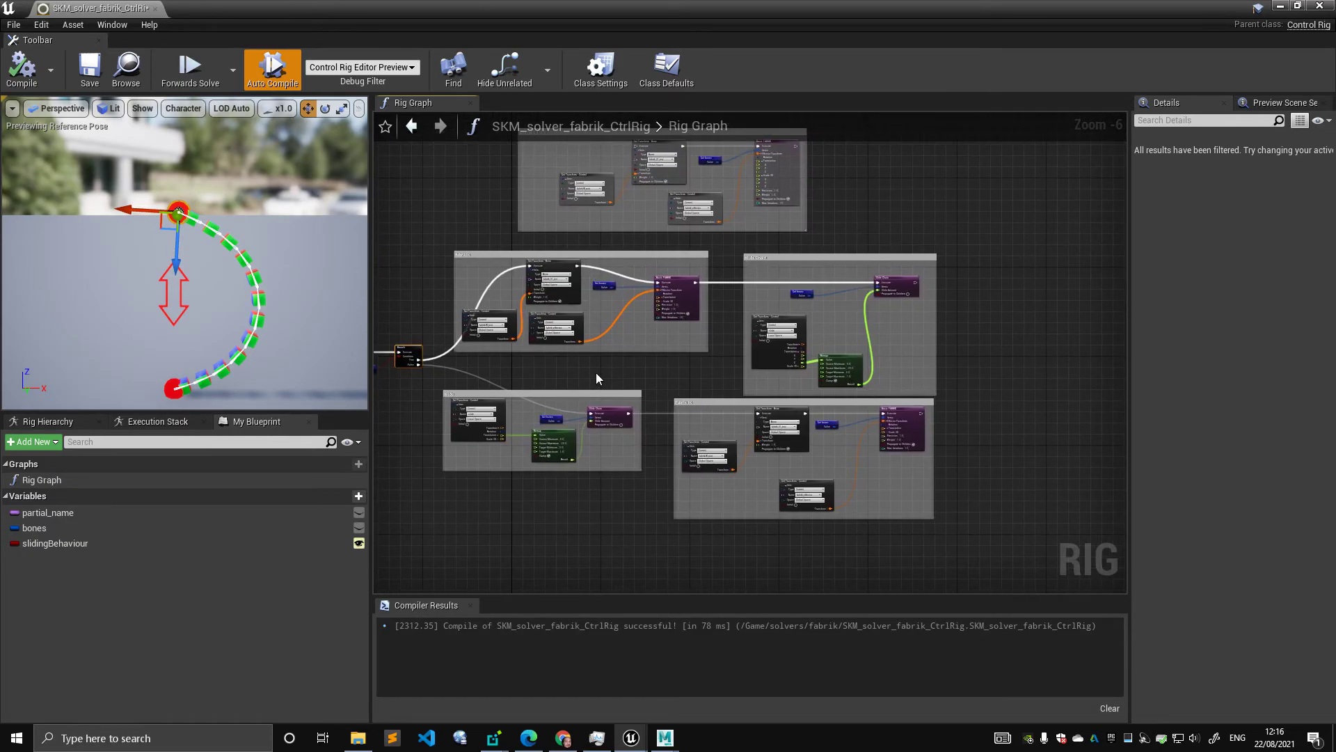
pyautogui.moveTo(596, 373); pyautogui.dragTo(654, 370, button='right')
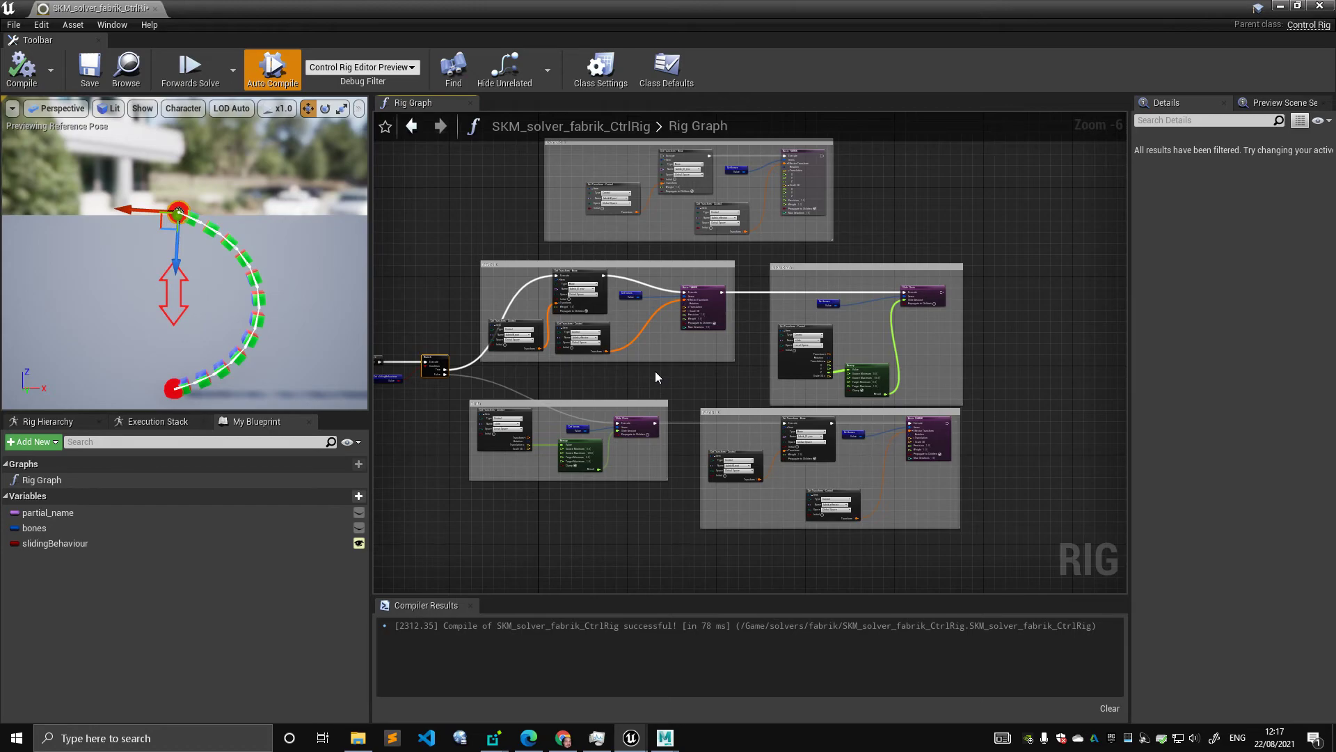
pyautogui.moveTo(654, 370); pyautogui.dragTo(687, 325, button='right')
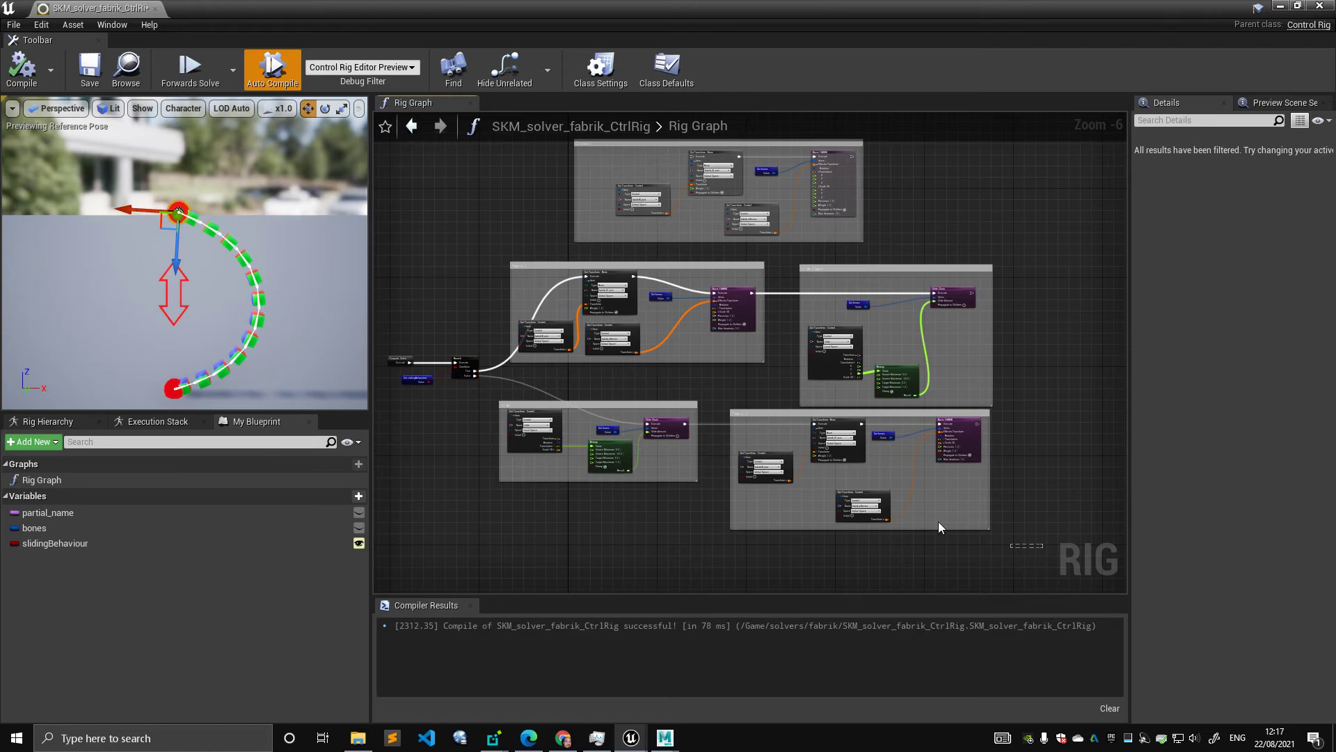
pyautogui.moveTo(615, 355); pyautogui.dragTo(489, 317, button='right')
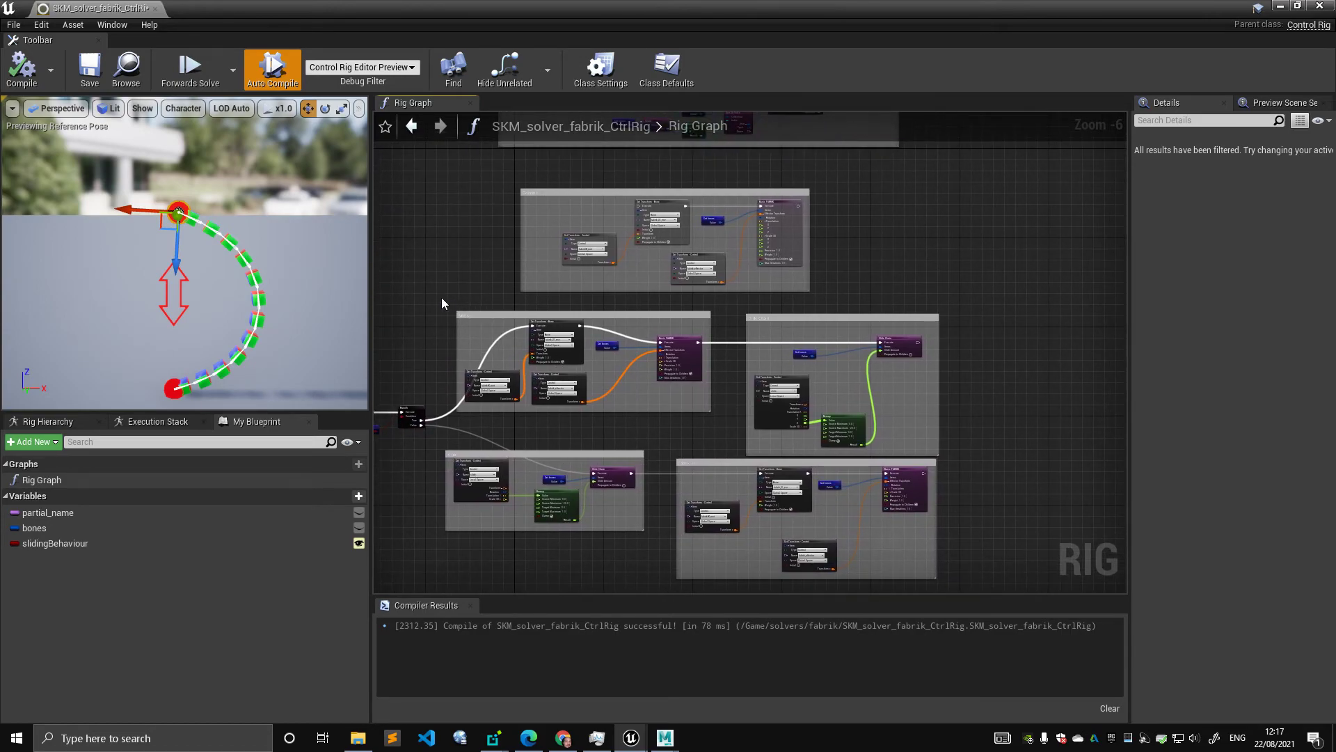
pyautogui.moveTo(441, 298); pyautogui.dragTo(936, 402)
pyautogui.scroll(-1, 979, 420)
pyautogui.moveTo(938, 341); pyautogui.dragTo(874, 235, button='right')
pyautogui.scroll(2, 903, 408)
pyautogui.scroll(-2, 903, 407)
pyautogui.scroll(2, 896, 315)
pyautogui.scroll(-2, 897, 294)
pyautogui.scroll(2, 874, 235)
pyautogui.scroll(-2, 863, 303)
pyautogui.moveTo(863, 303); pyautogui.dragTo(872, 256, button='right')
pyautogui.scroll(-1, 900, 258)
pyautogui.scroll(1, 838, 348)
pyautogui.scroll(2, 871, 254)
pyautogui.moveTo(754, 336); pyautogui.dragTo(815, 337, button='right')
pyautogui.scroll(-5, 723, 334)
pyautogui.rightClick(721, 333)
pyautogui.click(839, 239)
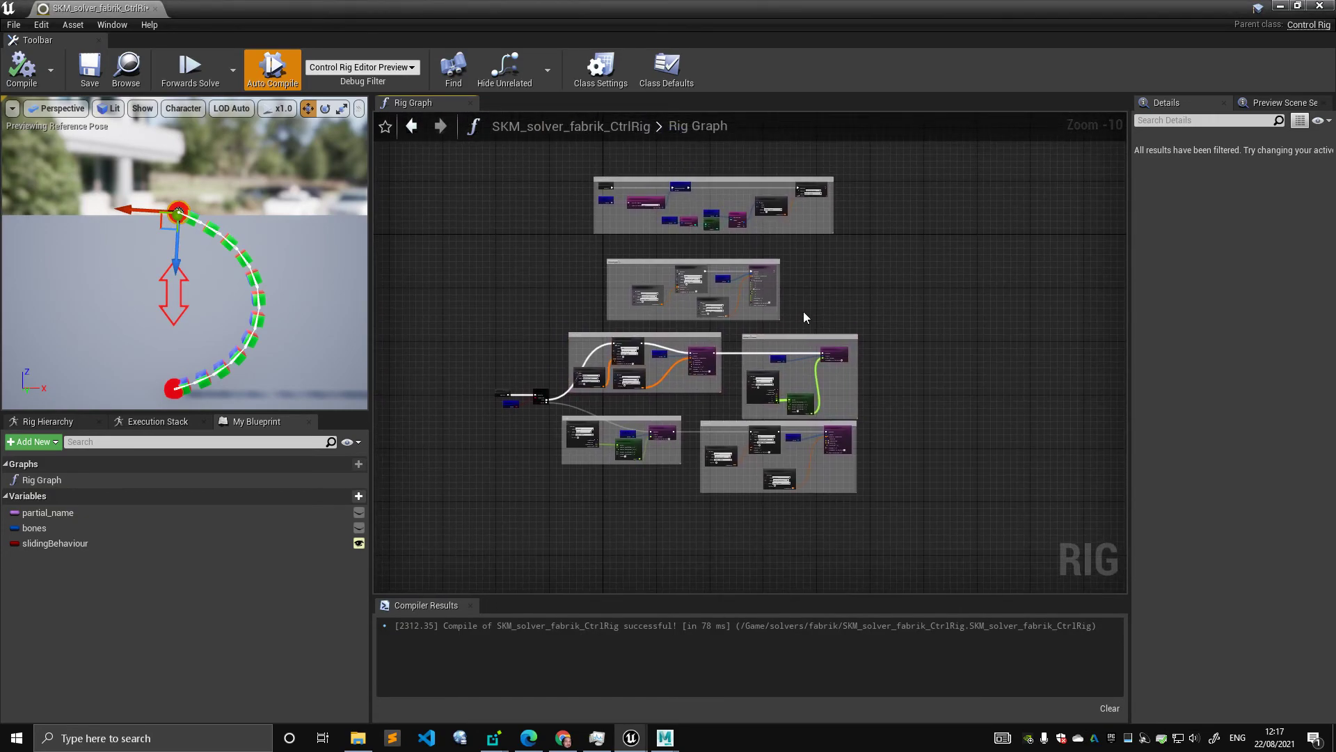
pyautogui.scroll(5, 803, 317)
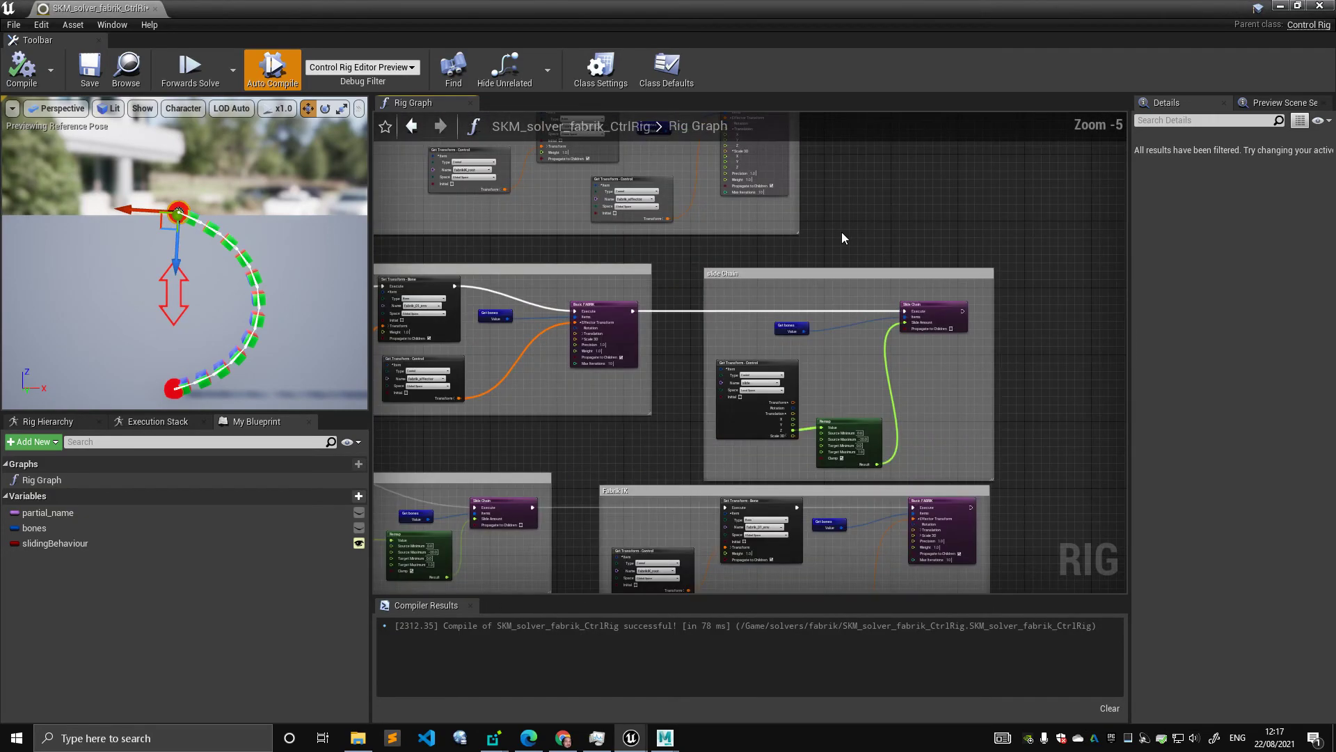
pyautogui.moveTo(841, 231); pyautogui.dragTo(913, 204, button='right')
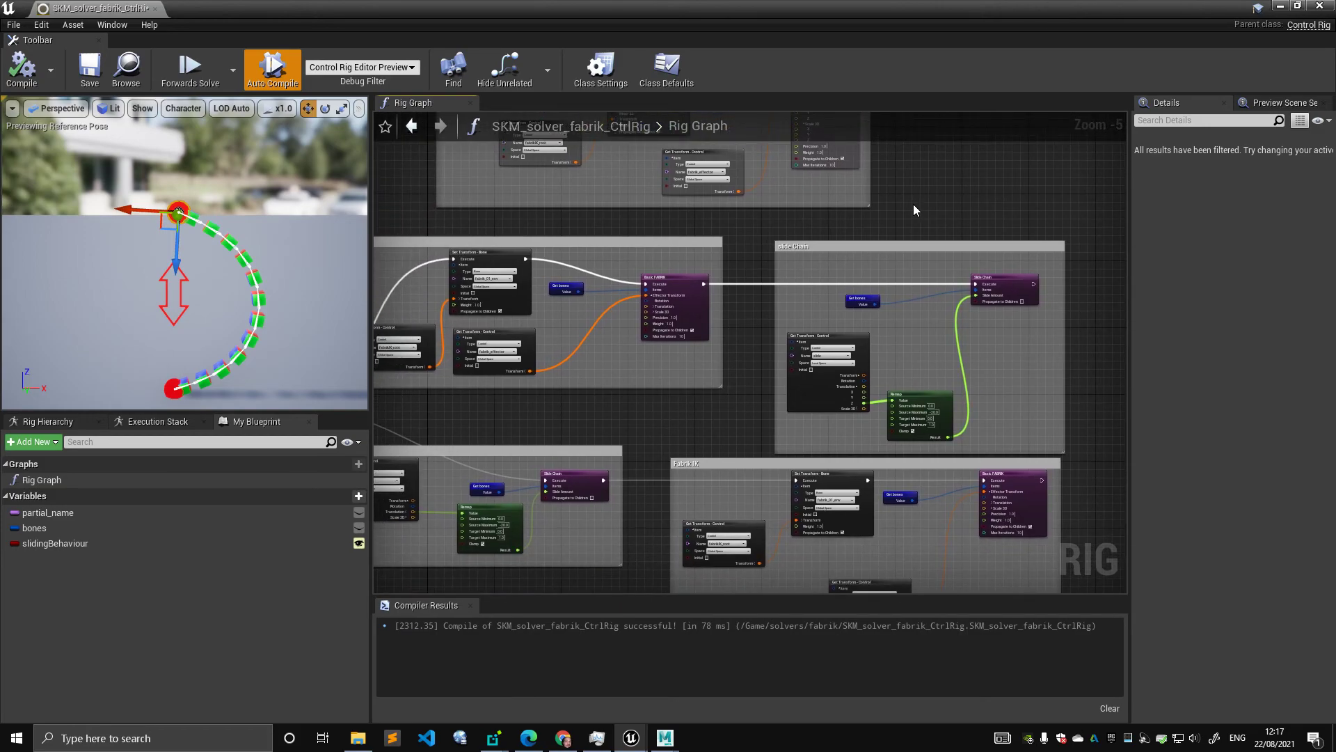
pyautogui.moveTo(587, 374); pyautogui.dragTo(619, 370, button='right')
pyautogui.scroll(-1, 749, 357)
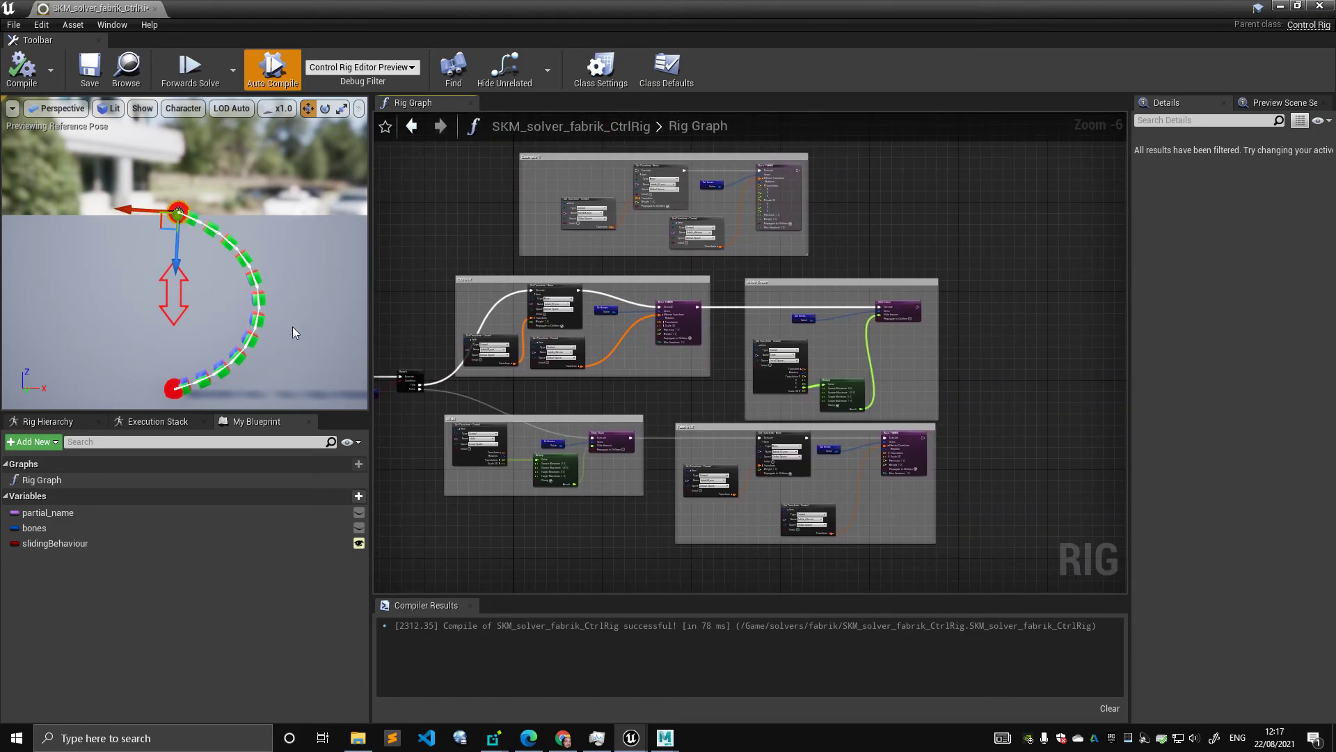
pyautogui.moveTo(415, 282); pyautogui.dragTo(489, 316, button='right')
pyautogui.scroll(1, 487, 263)
pyautogui.scroll(-1, 436, 276)
pyautogui.scroll(1, 488, 316)
pyautogui.moveTo(491, 257); pyautogui.dragTo(546, 287, button='right')
pyautogui.scroll(-1, 477, 278)
pyautogui.scroll(1, 510, 259)
pyautogui.scroll(-1, 546, 288)
pyautogui.scroll(-1, 541, 274)
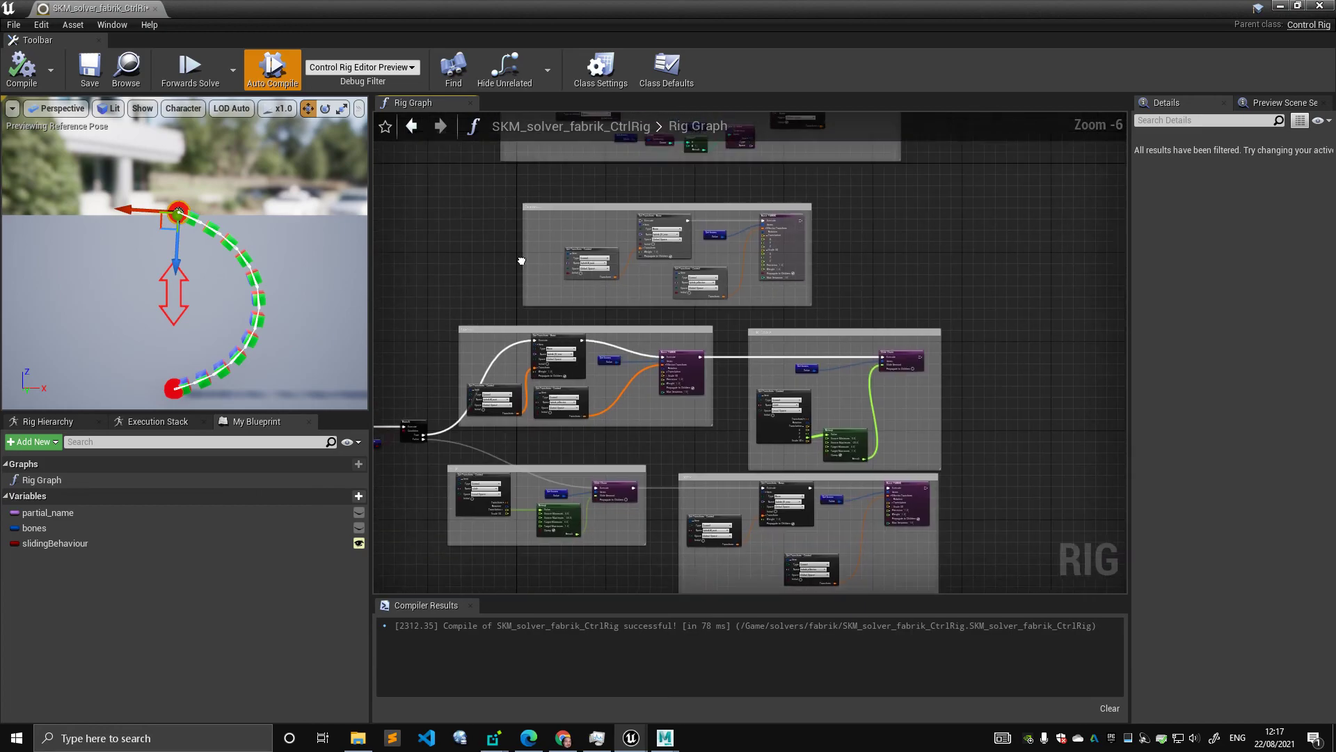
# Step: Review the whole rig graph, from the Item Name Search setup group through Example 1 to the branched chains
pyautogui.moveTo(587, 272); pyautogui.dragTo(857, 336)
pyautogui.click(849, 289)
pyautogui.moveTo(833, 313); pyautogui.dragTo(827, 262, button='right')
pyautogui.scroll(-1, 724, 325)
pyautogui.moveTo(723, 326); pyautogui.dragTo(756, 306, button='right')
pyautogui.scroll(2, 806, 329)
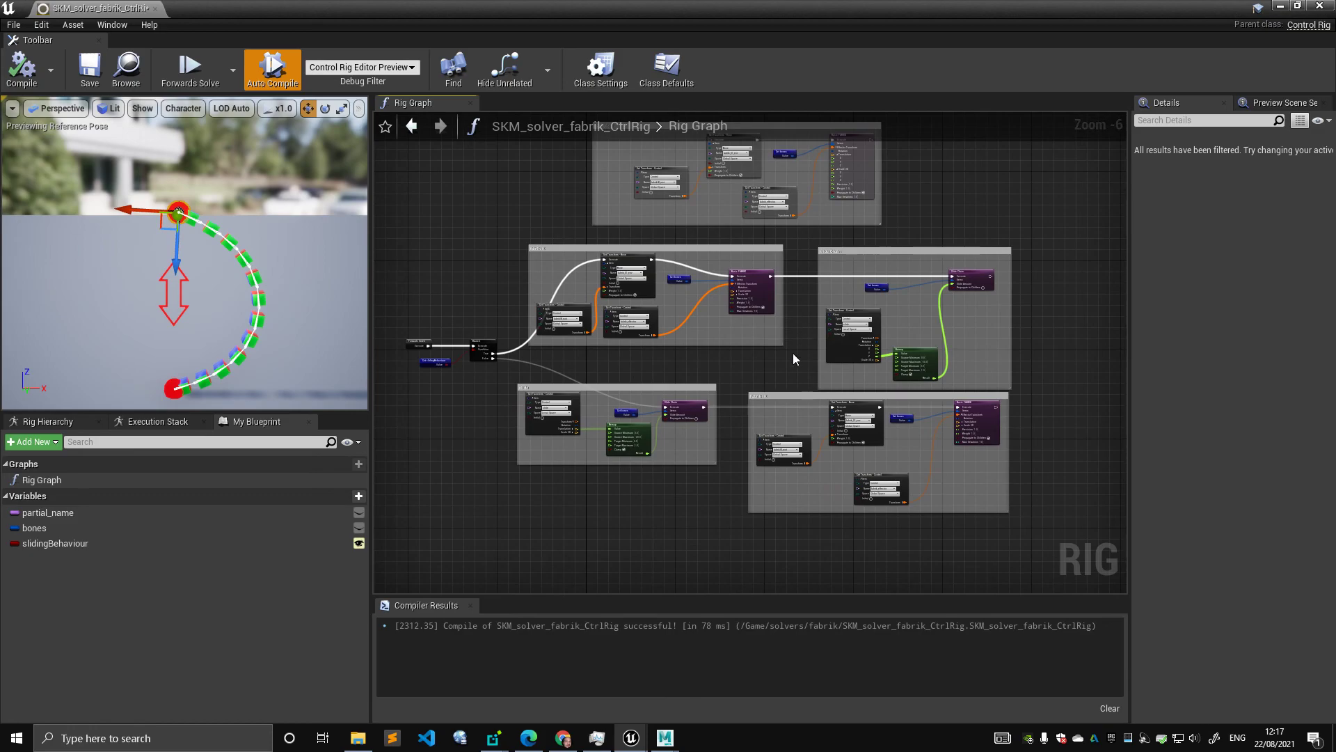
pyautogui.moveTo(793, 354); pyautogui.dragTo(729, 413, button='right')
pyautogui.scroll(-2, 729, 413)
pyautogui.moveTo(850, 289); pyautogui.dragTo(789, 335, button='right')
pyautogui.scroll(-2, 790, 337)
pyautogui.moveTo(890, 200); pyautogui.dragTo(498, 536)
pyautogui.scroll(6, 827, 289)
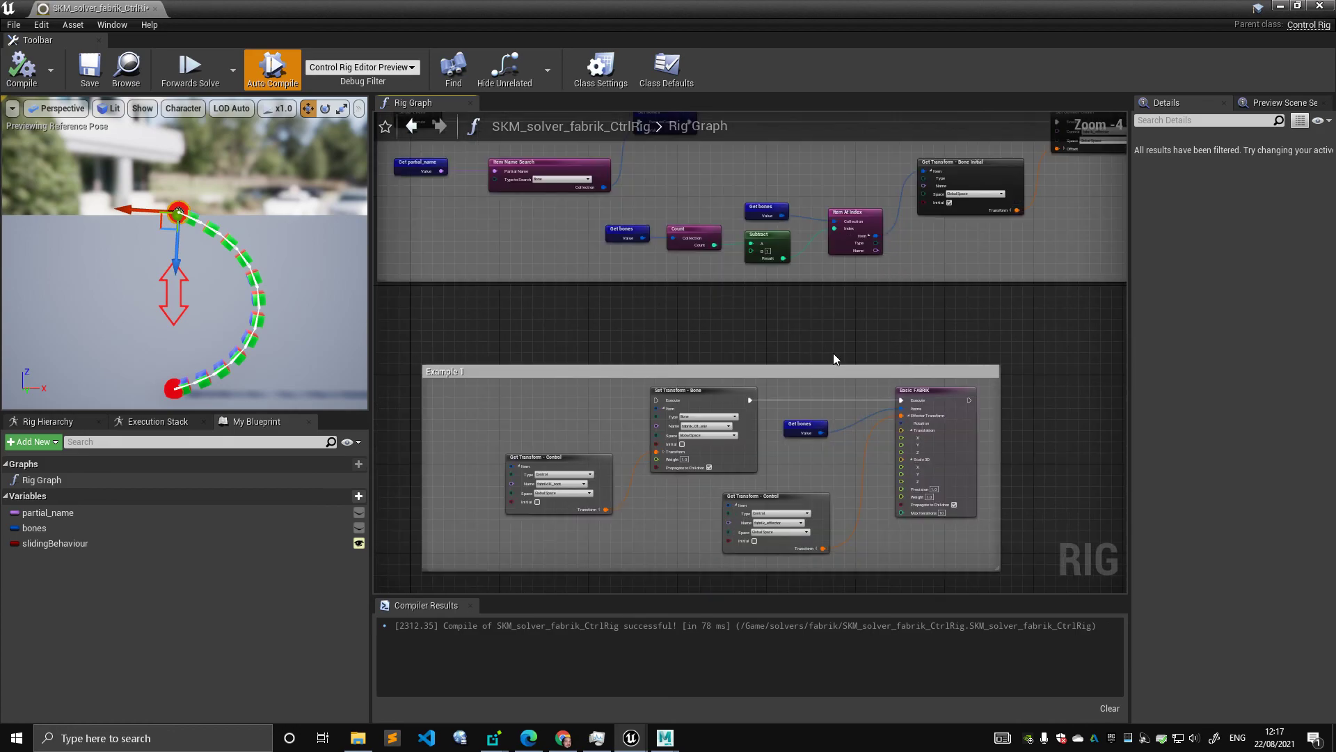
pyautogui.click(572, 172)
pyautogui.scroll(-3, 626, 292)
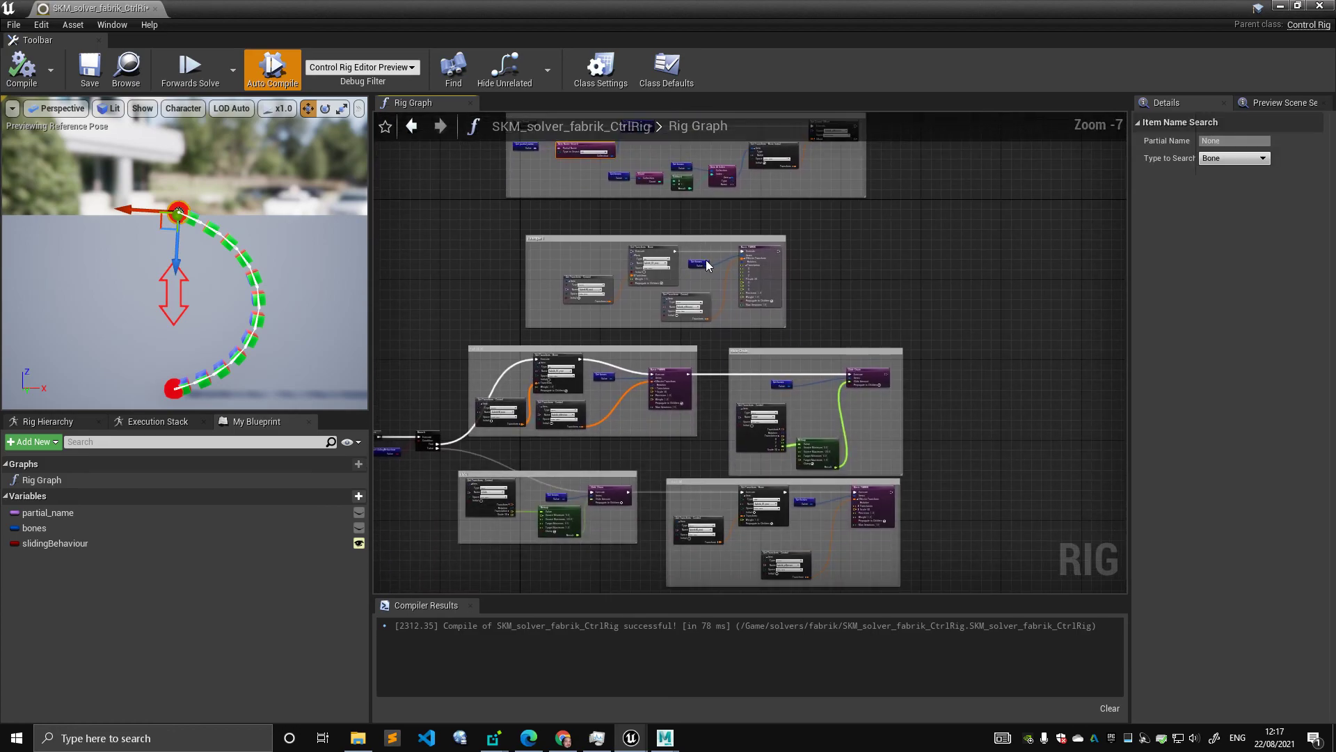
pyautogui.click(866, 281)
pyautogui.scroll(-1, 799, 319)
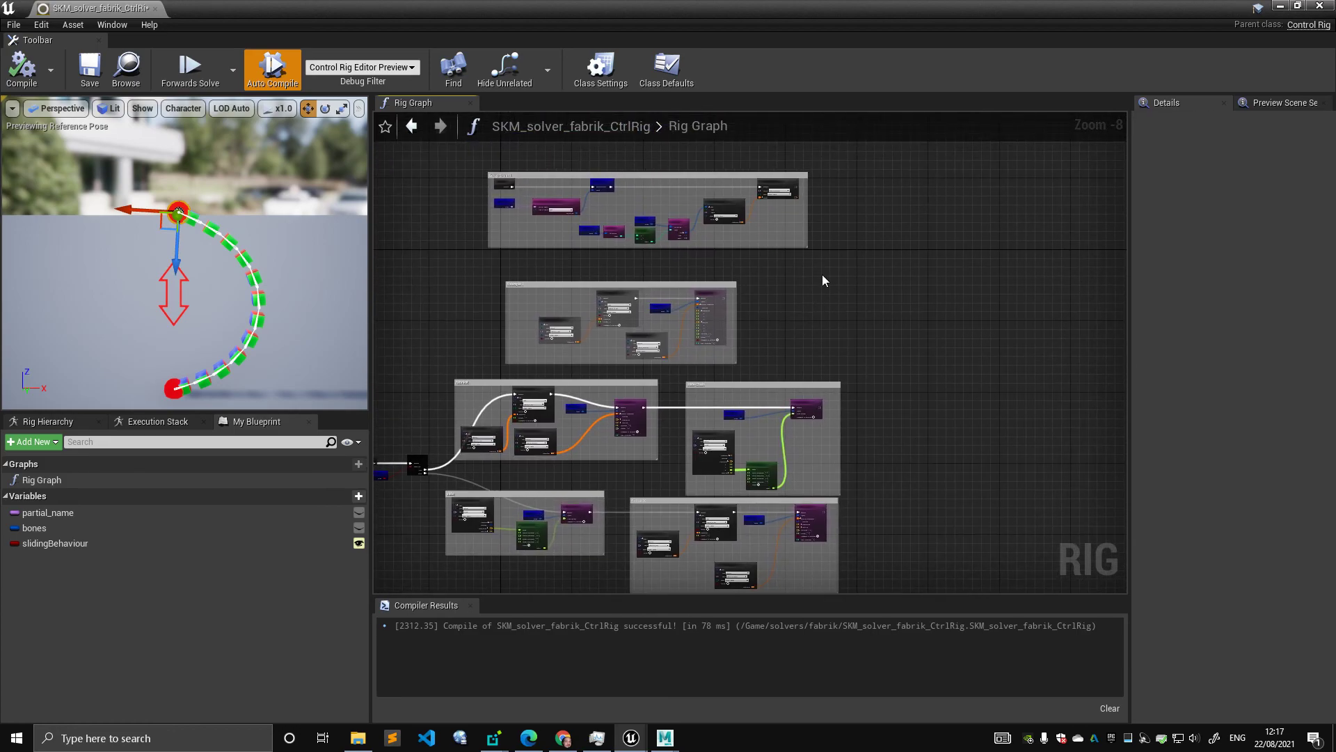
pyautogui.moveTo(846, 321); pyautogui.dragTo(918, 315, button='right')
pyautogui.scroll(-1, 905, 279)
pyautogui.moveTo(941, 179); pyautogui.dragTo(565, 529)
pyautogui.click(526, 394)
pyautogui.moveTo(548, 362); pyautogui.dragTo(499, 357, button='right')
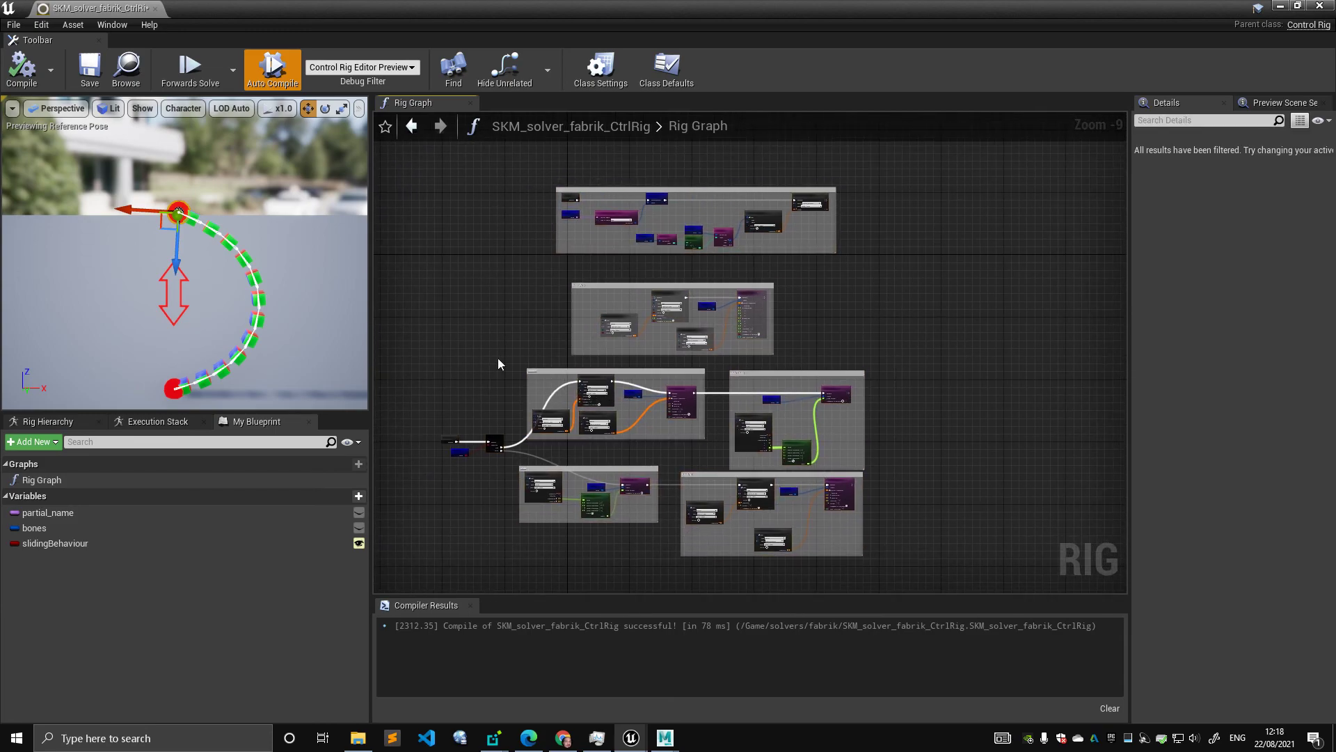
pyautogui.moveTo(817, 318); pyautogui.dragTo(791, 328, button='right')
pyautogui.moveTo(505, 169); pyautogui.dragTo(847, 294)
pyautogui.click(842, 289)
pyautogui.moveTo(856, 191); pyautogui.dragTo(493, 274)
pyautogui.click(625, 279)
pyautogui.moveTo(625, 280); pyautogui.dragTo(575, 243, button='right')
pyautogui.moveTo(838, 246); pyautogui.dragTo(825, 311, button='right')
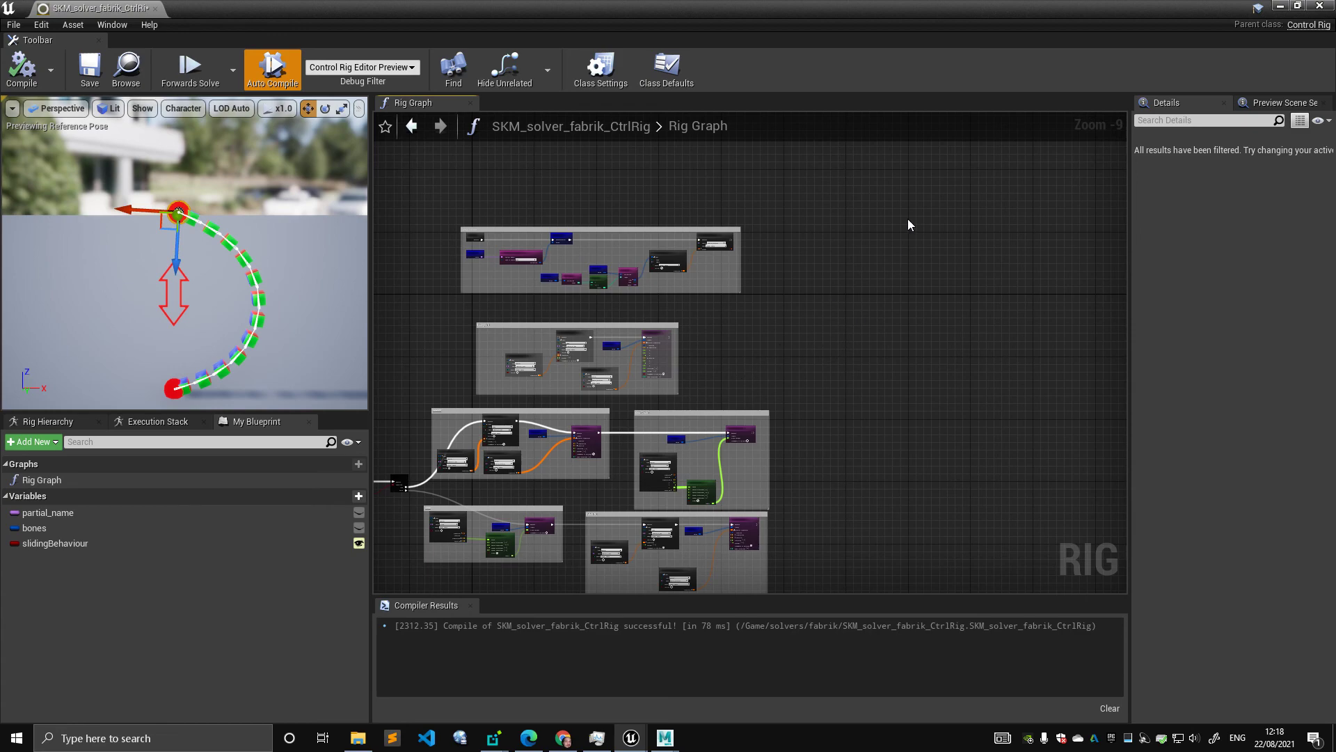
# Step: Inspect the Item Name Search node in the setup group and the Branch node that feeds the two solver chains
pyautogui.moveTo(640, 350); pyautogui.dragTo(700, 324, button='right')
pyautogui.scroll(-2, 779, 307)
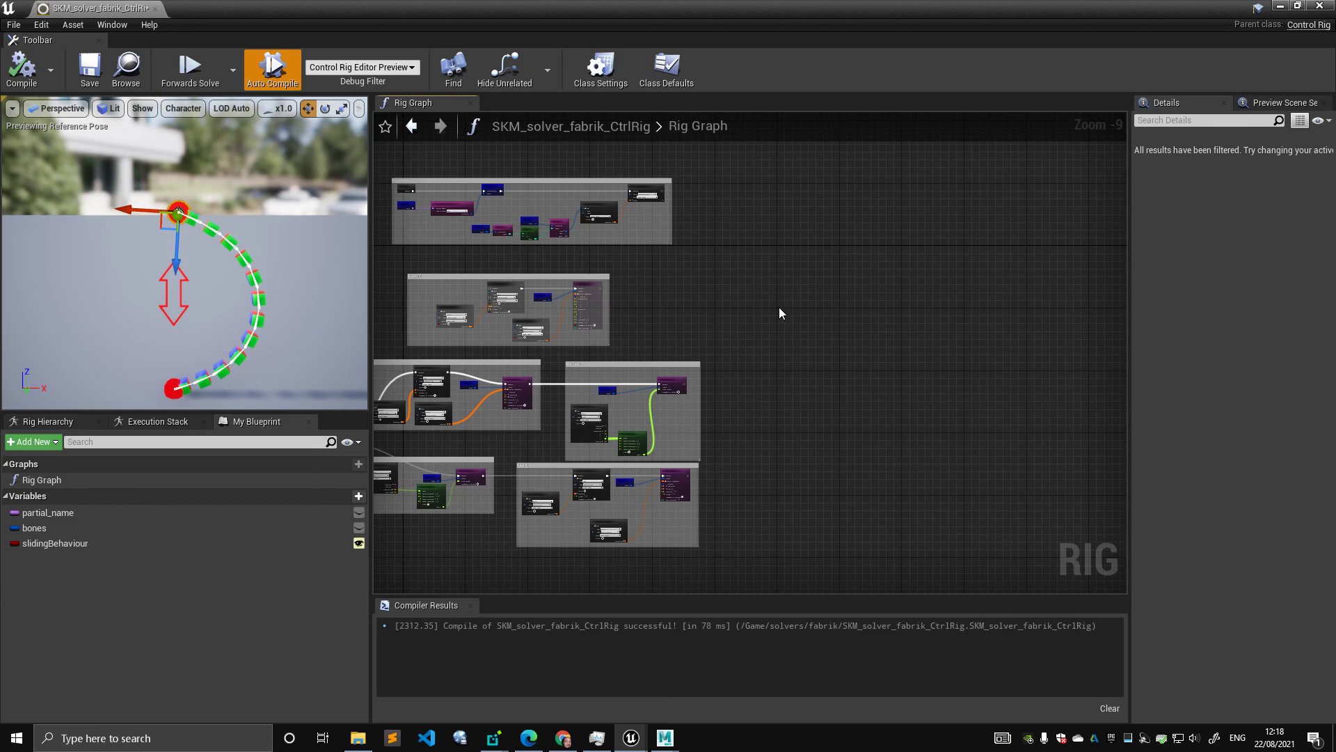
pyautogui.moveTo(709, 323); pyautogui.dragTo(916, 312, button='right')
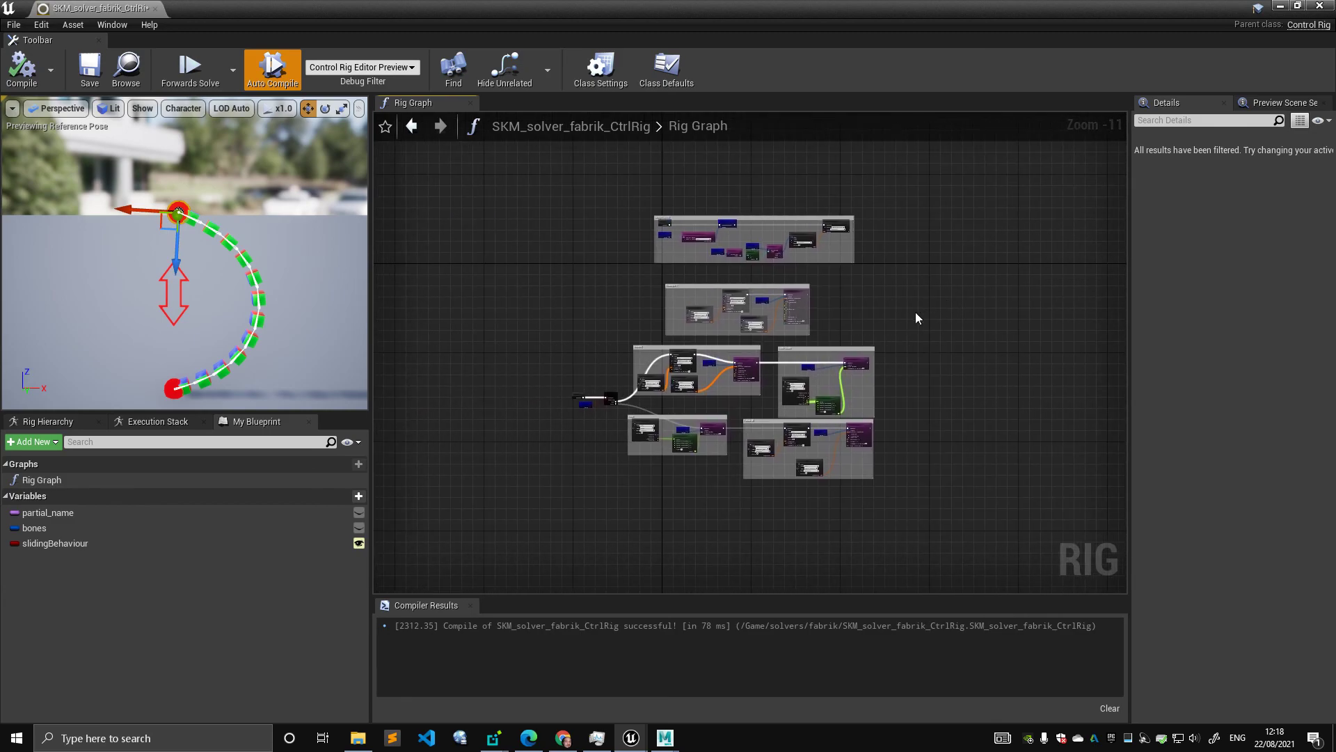
pyautogui.scroll(1, 903, 311)
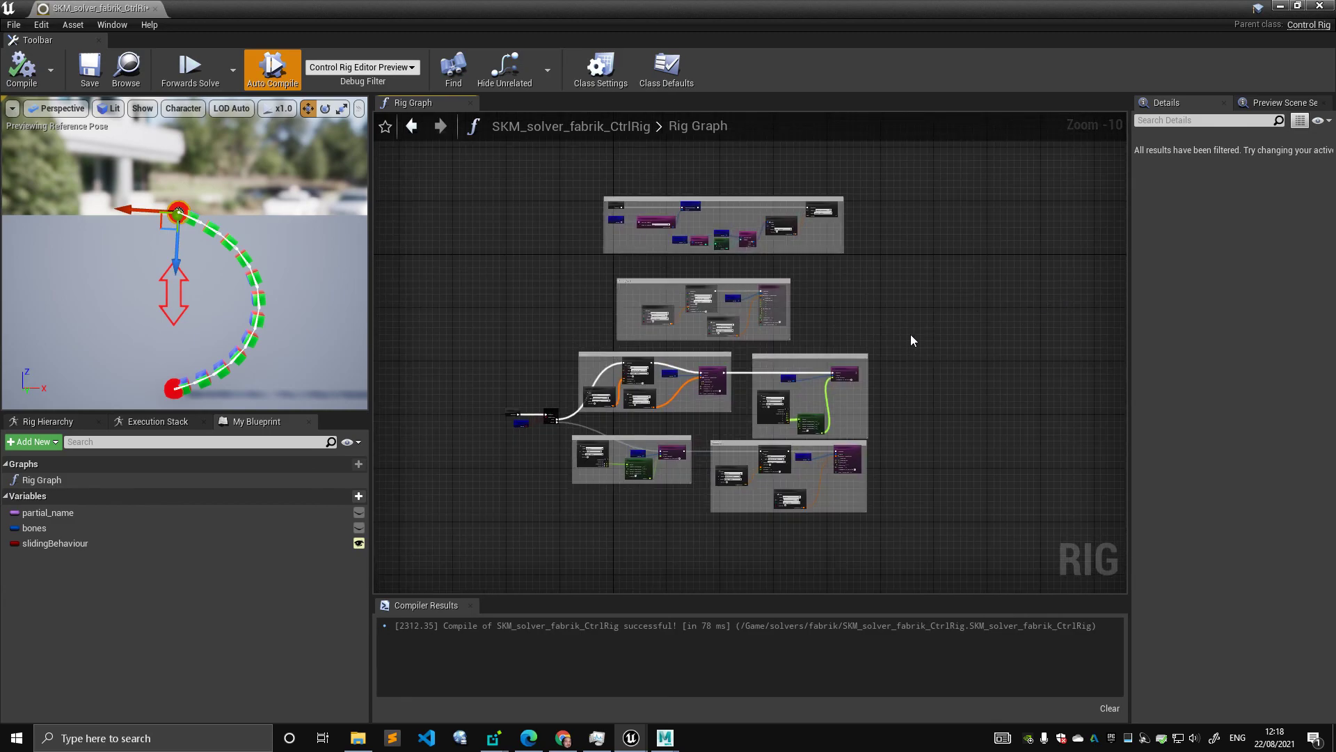
pyautogui.scroll(5, 791, 319)
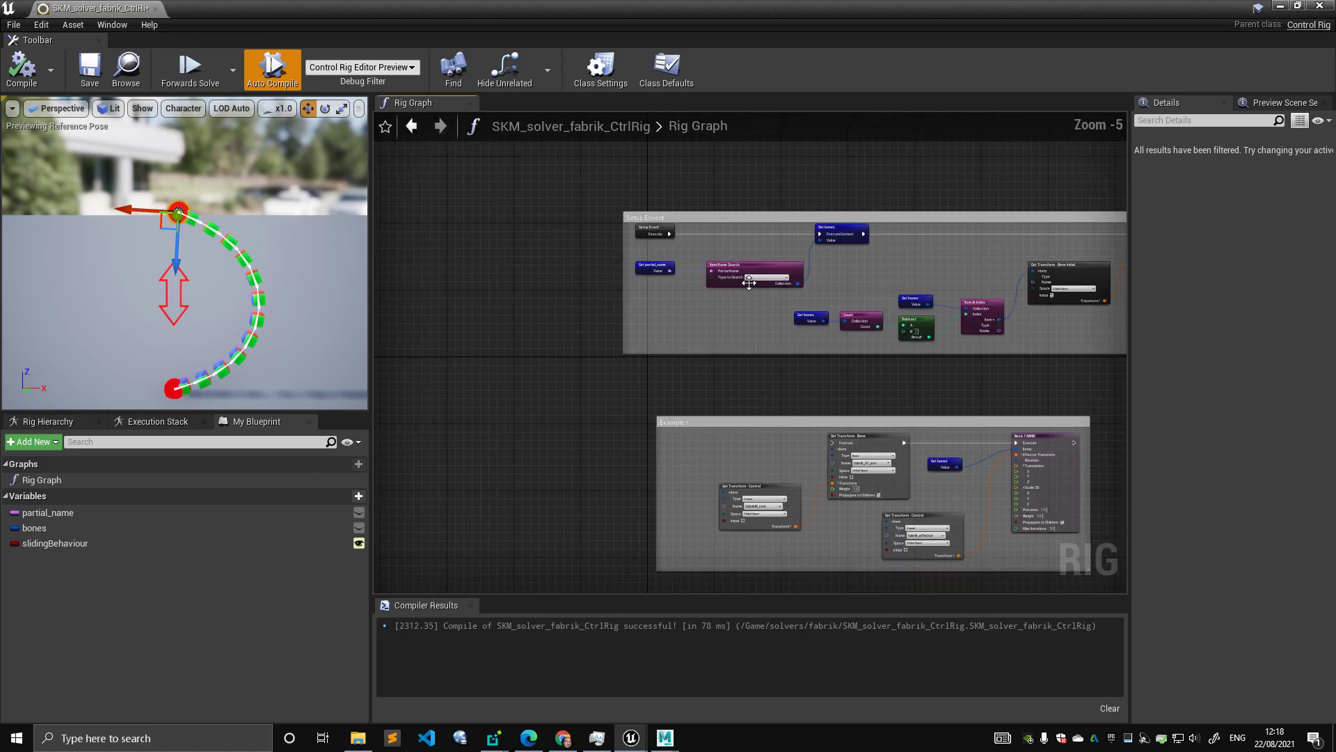
pyautogui.click(748, 282)
pyautogui.moveTo(696, 424); pyautogui.dragTo(697, 253, button='right')
pyautogui.moveTo(588, 424); pyautogui.dragTo(543, 417, button='right')
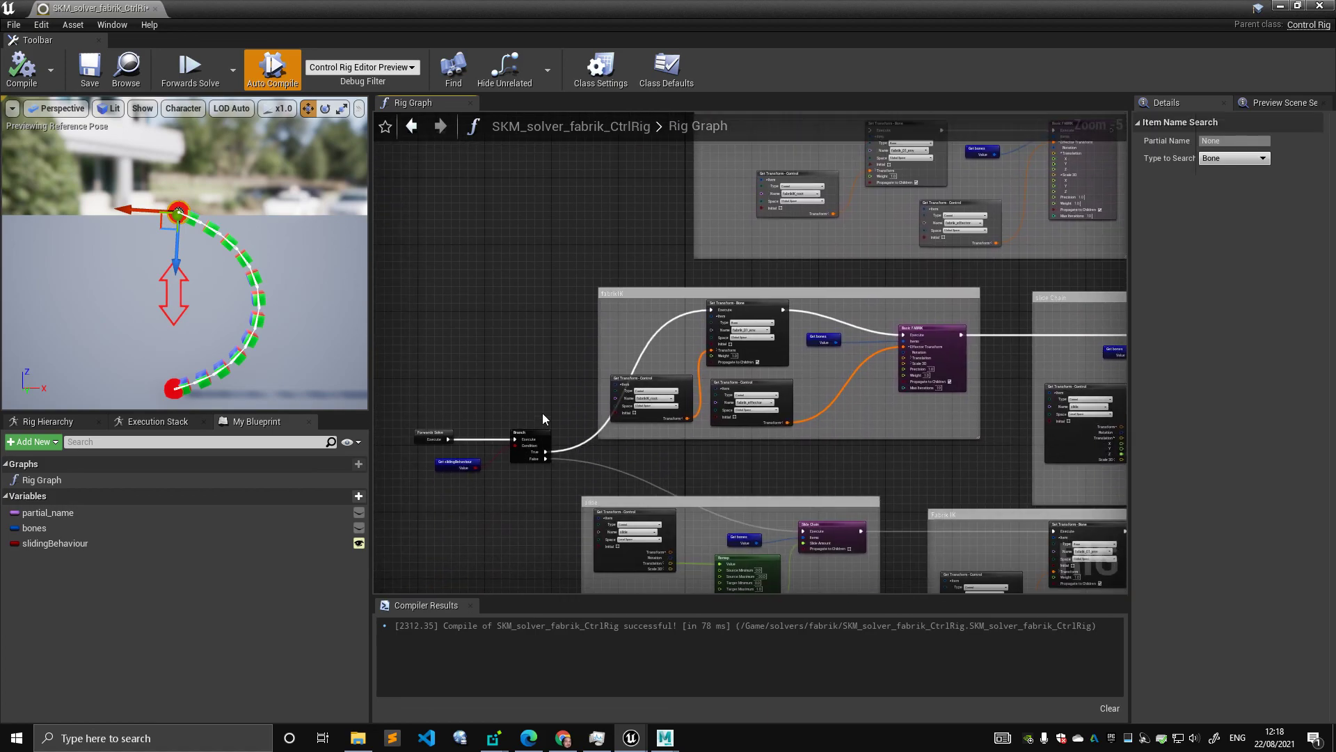
pyautogui.click(541, 348)
# Step: Look over the overall graph layout, covering the setup group, Example 1 and both branched solver chains
pyautogui.scroll(-3, 570, 299)
pyautogui.moveTo(599, 315); pyautogui.dragTo(606, 380, button='right')
pyautogui.scroll(1, 703, 366)
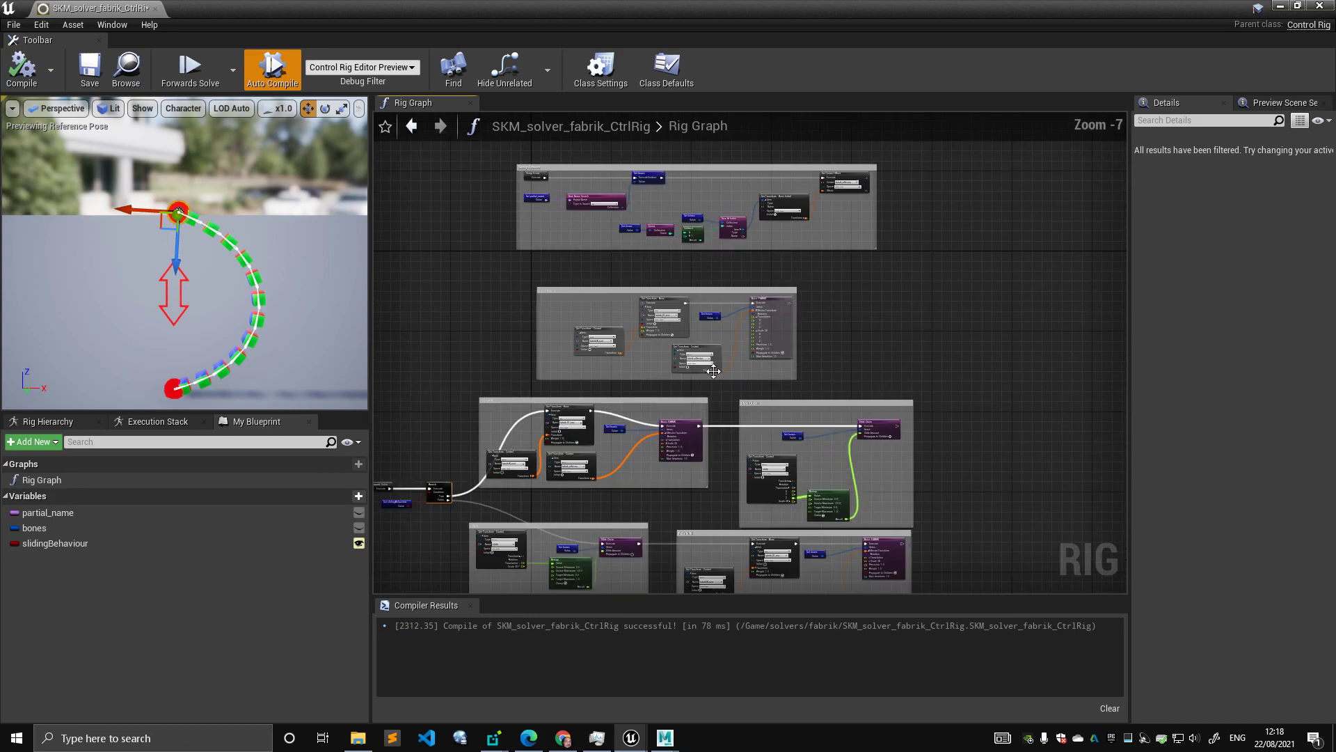
pyautogui.moveTo(829, 378); pyautogui.dragTo(859, 350, button='right')
pyautogui.scroll(-1, 970, 314)
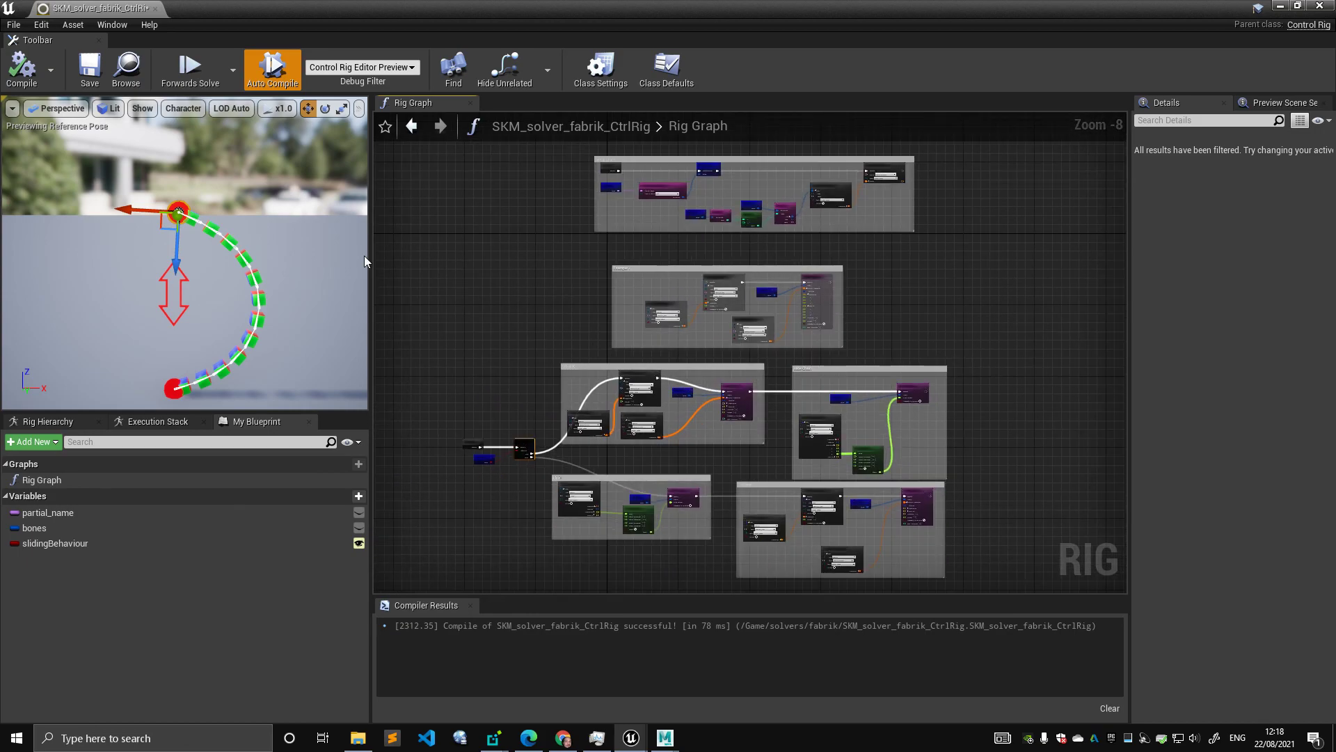
pyautogui.moveTo(762, 447); pyautogui.dragTo(762, 390, button='right')
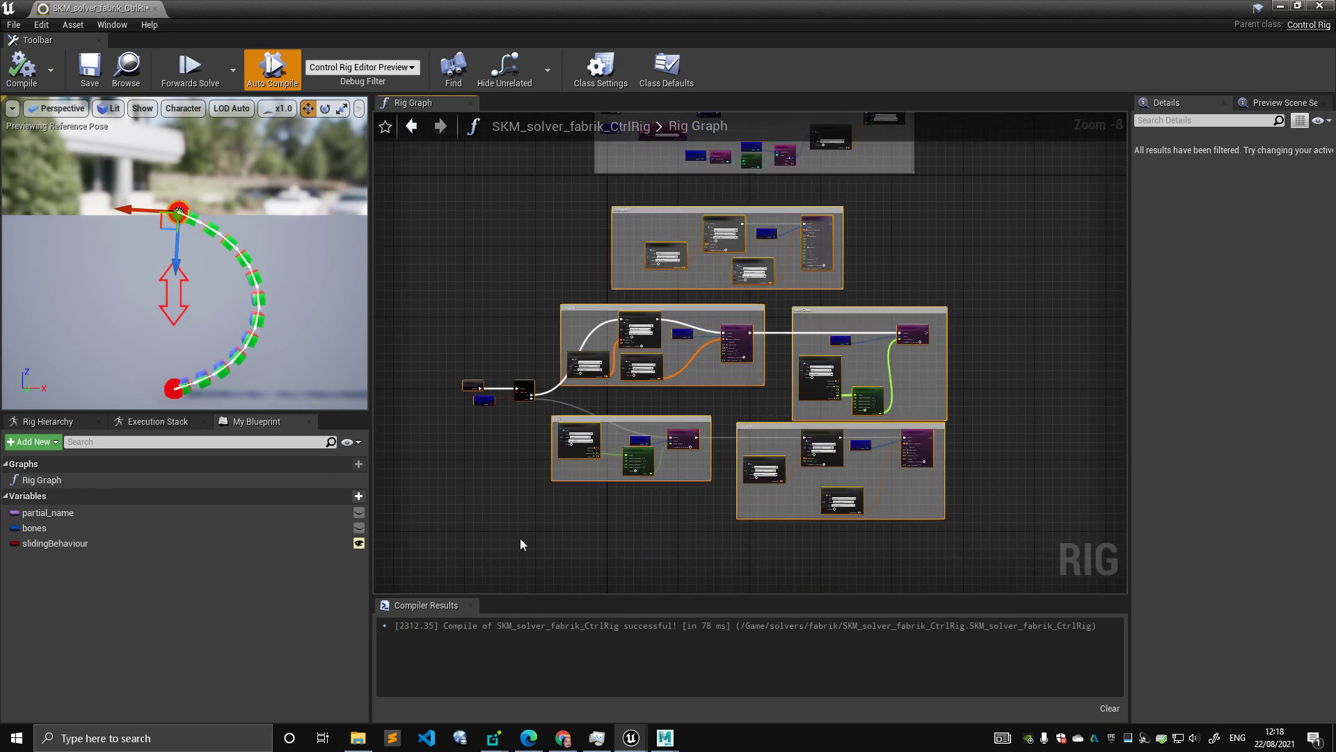
pyautogui.scroll(2, 906, 273)
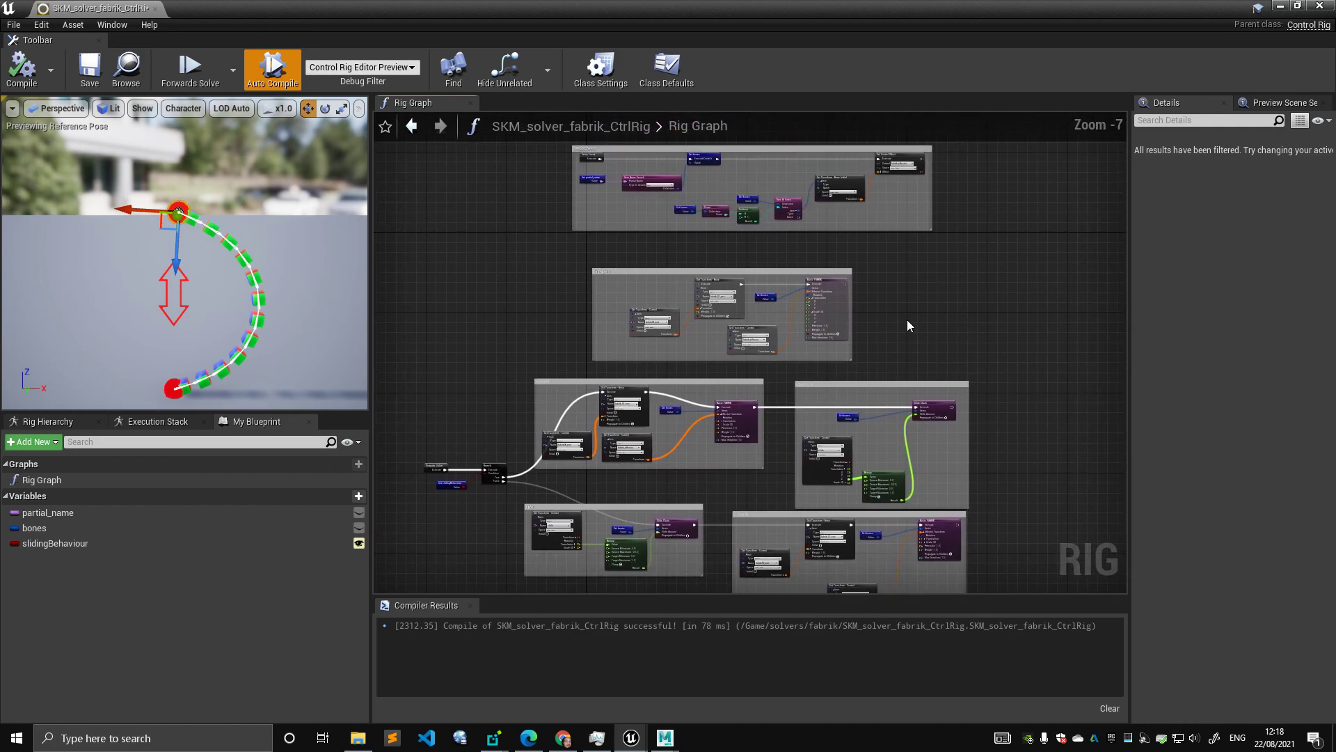